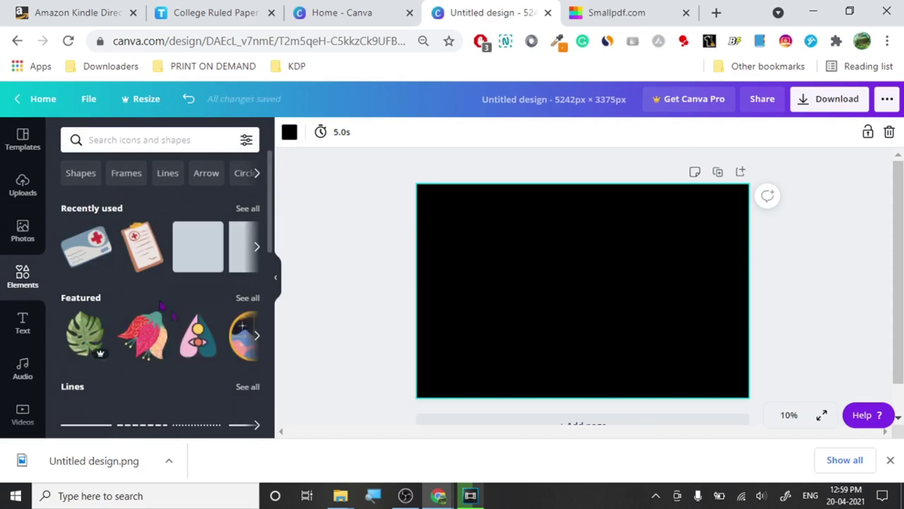
- Look at the leopard print composition notebook's cover on its Amazon listing as a reference, and return to the cover design in Canva
{"action": "mouse_move", "coordinate": [451, 500]}
{"action": "left_click", "coordinate": [444, 428]}
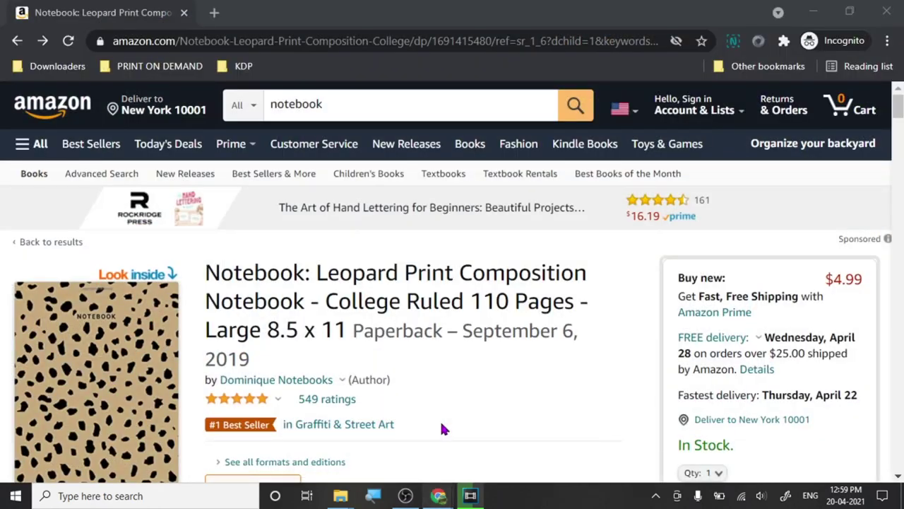
{"action": "scroll", "coordinate": [346, 347], "scroll_direction": "down", "scroll_amount": 1}
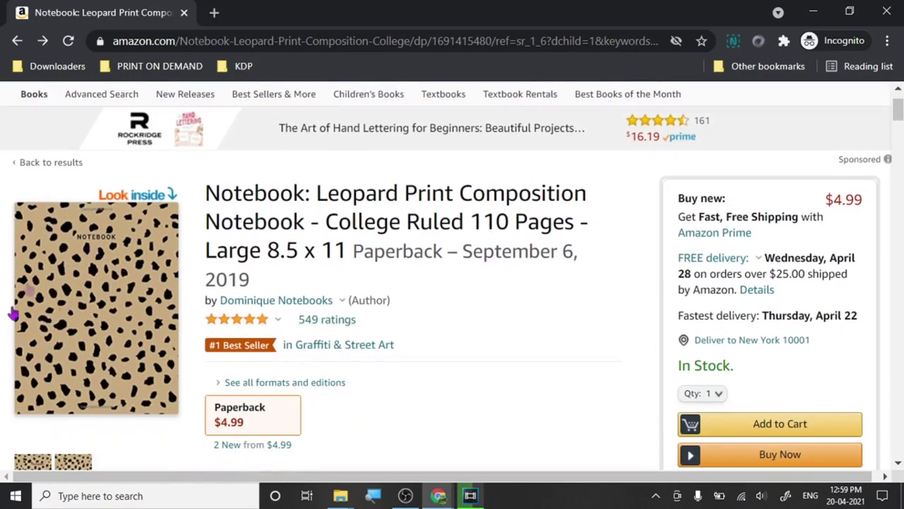
{"action": "left_click", "coordinate": [813, 12]}
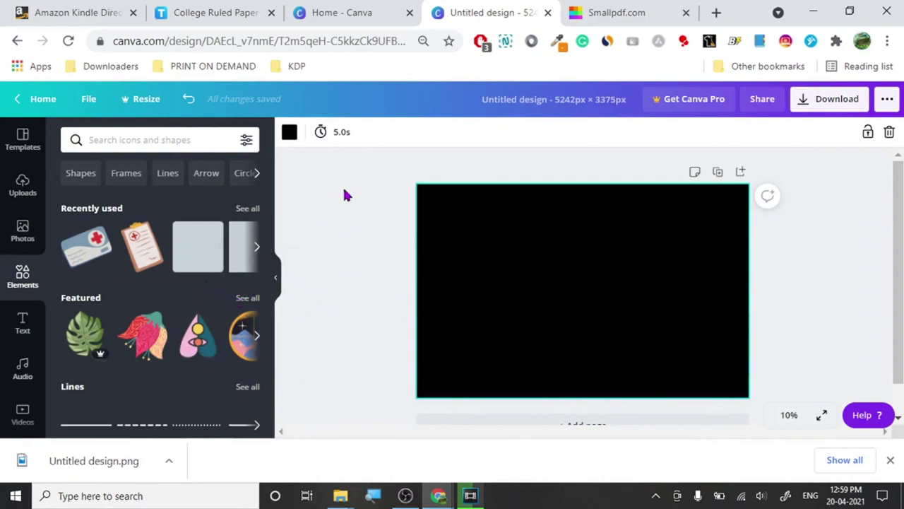
- Try a yellow page background from the default colours, and set the background back to black
{"action": "left_click", "coordinate": [289, 132]}
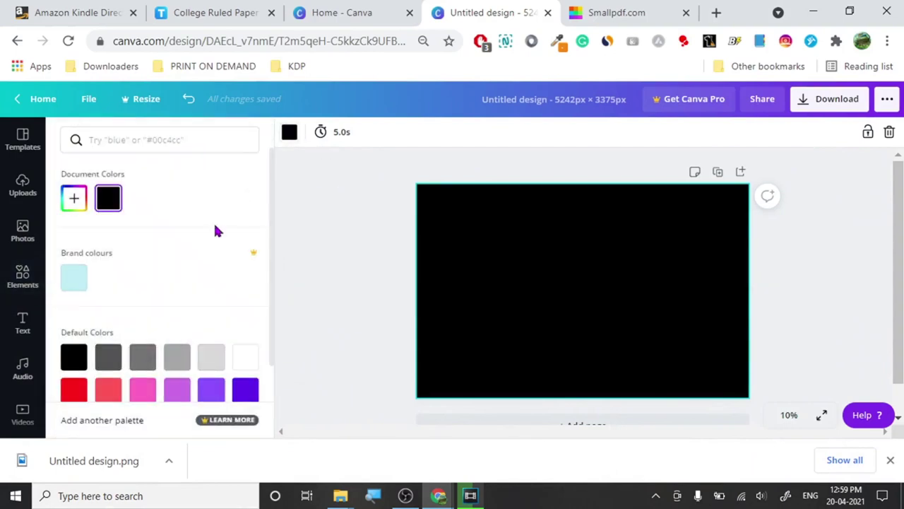
{"action": "scroll", "coordinate": [214, 221], "scroll_direction": "down", "scroll_amount": 3}
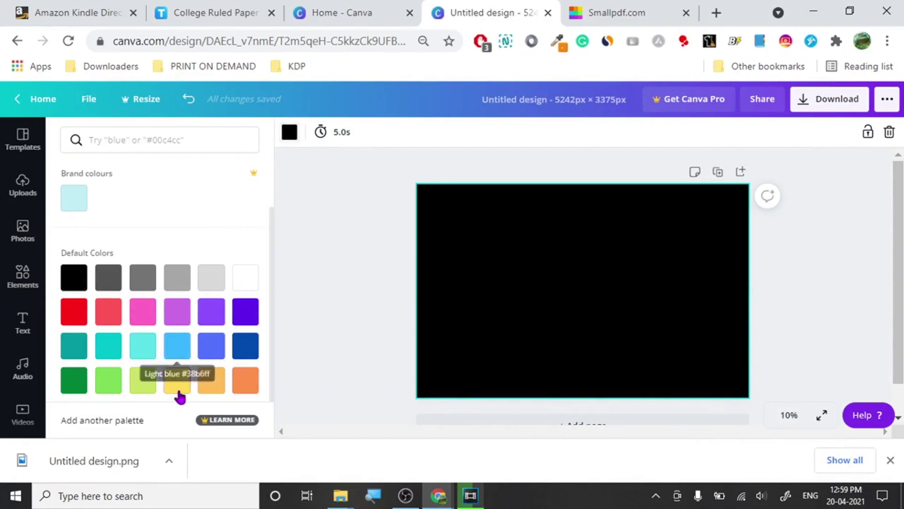
{"action": "left_click", "coordinate": [177, 382]}
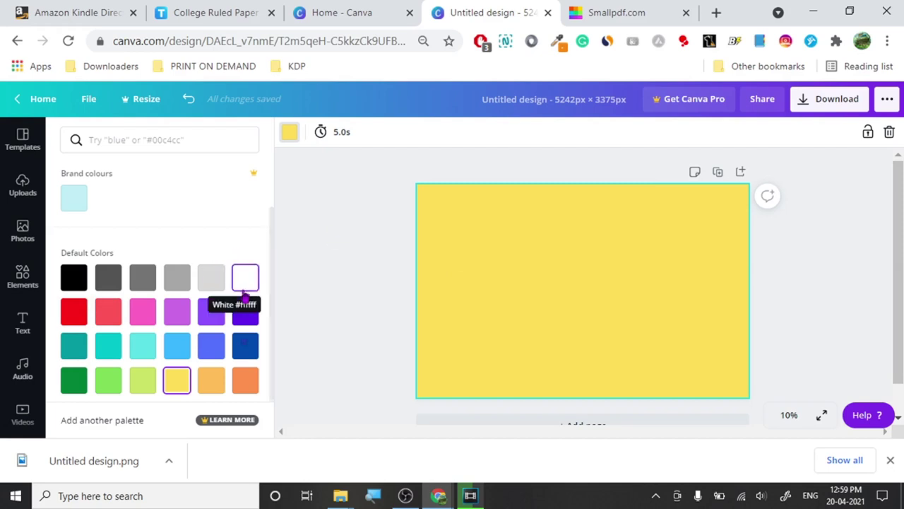
{"action": "left_click", "coordinate": [75, 279]}
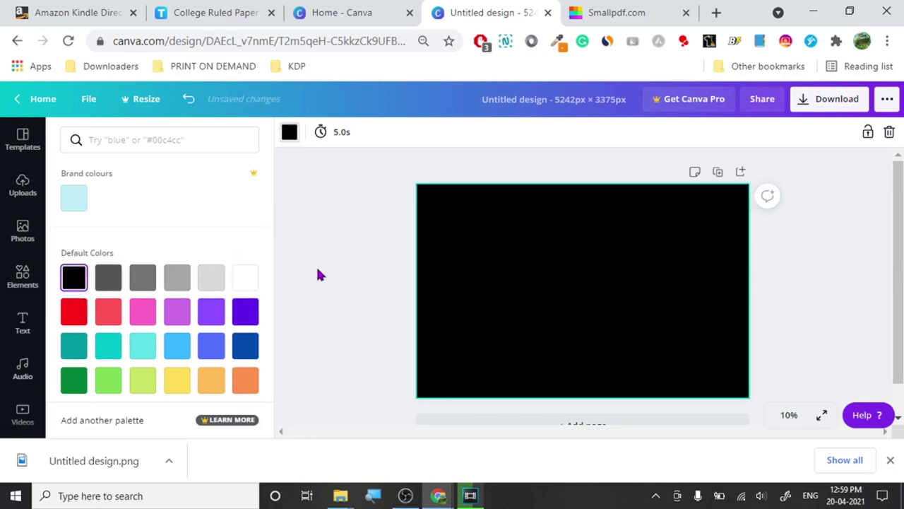
{"action": "left_click", "coordinate": [321, 278]}
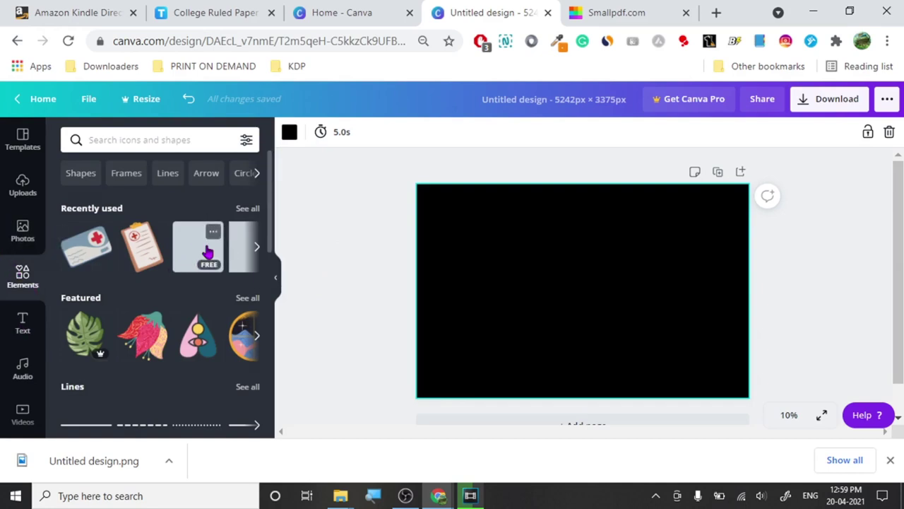
- Add a rounded square to the front cover's upper part and stretch it into a wide rectangle
{"action": "left_click_drag", "start_coordinate": [622, 275], "coordinate": [688, 245]}
{"action": "left_click_drag", "start_coordinate": [699, 292], "coordinate": [720, 290]}
{"action": "left_click_drag", "start_coordinate": [641, 309], "coordinate": [664, 234]}
{"action": "left_click", "coordinate": [340, 175]}
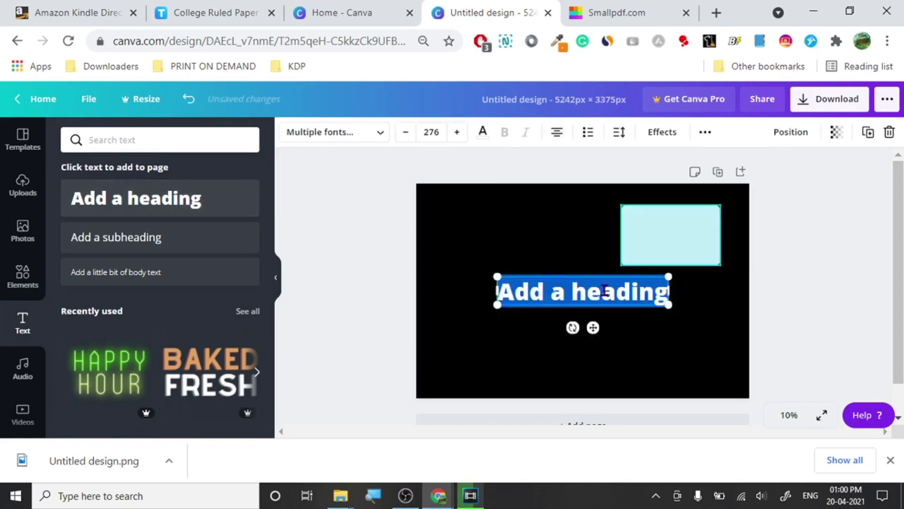
- Add the heading NOTEBOOK, reduce it to font size 230 and place it over the rounded rectangle
{"action": "type", "text": "NOTE"}
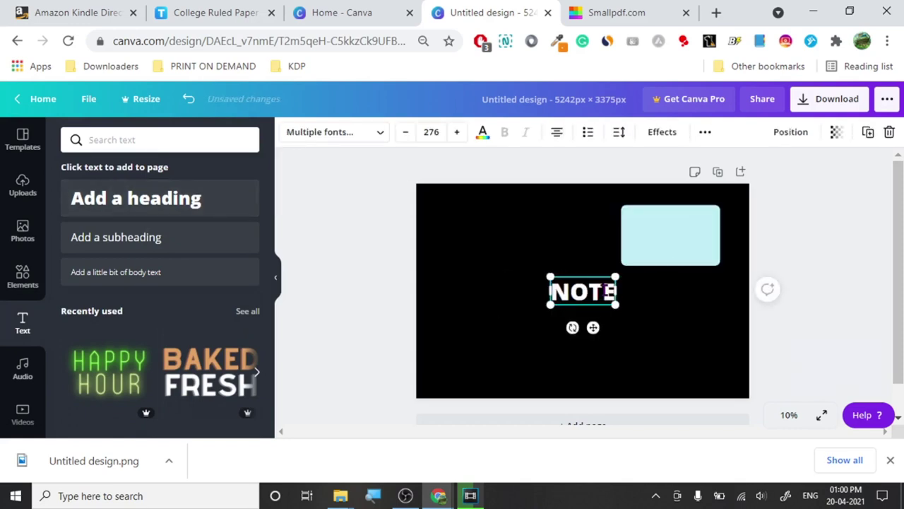
{"action": "type", "text": "BOOK"}
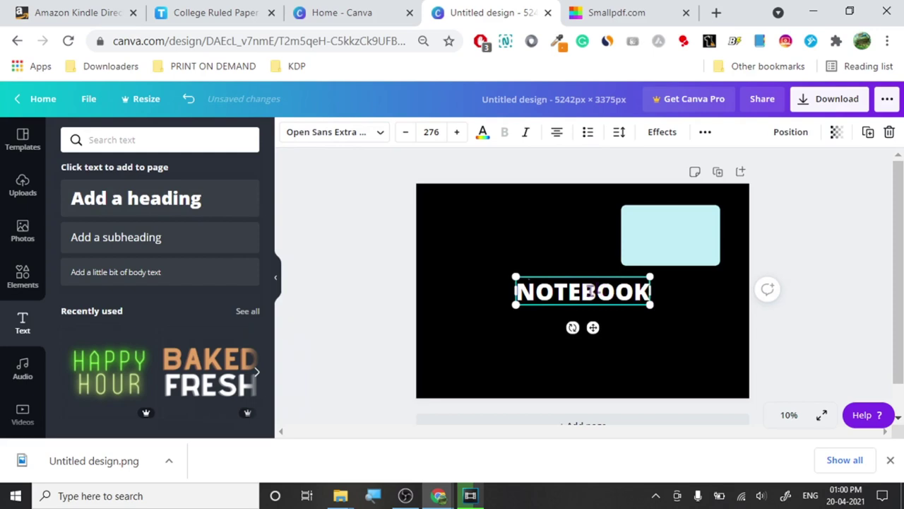
{"action": "left_click_drag", "start_coordinate": [516, 305], "coordinate": [538, 300]}
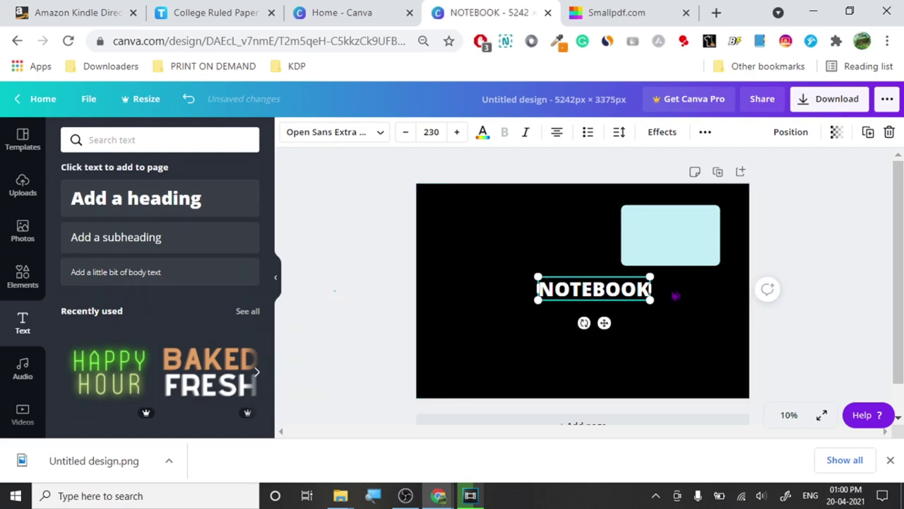
{"action": "key", "text": "Escape"}
{"action": "left_click_drag", "start_coordinate": [603, 293], "coordinate": [681, 246]}
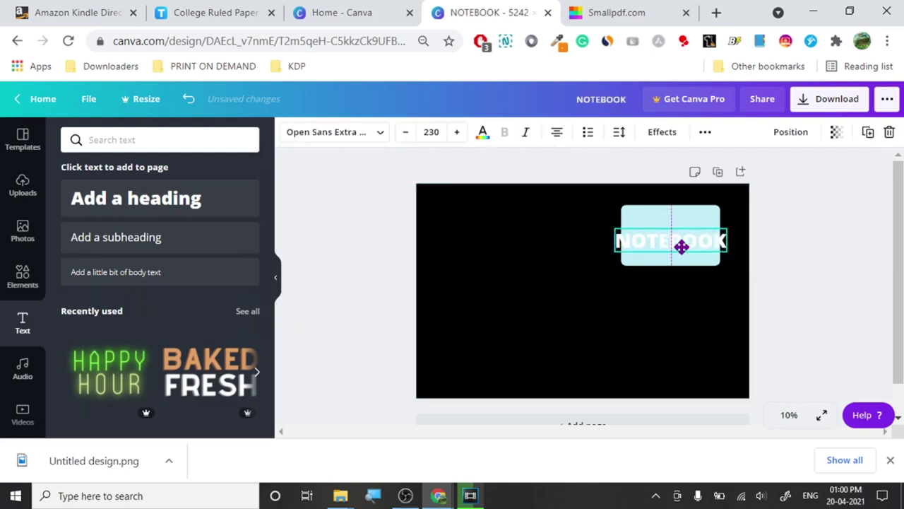
- Recolour the rounded rectangle behind the heading with the teal default colour
{"action": "left_click", "coordinate": [677, 216]}
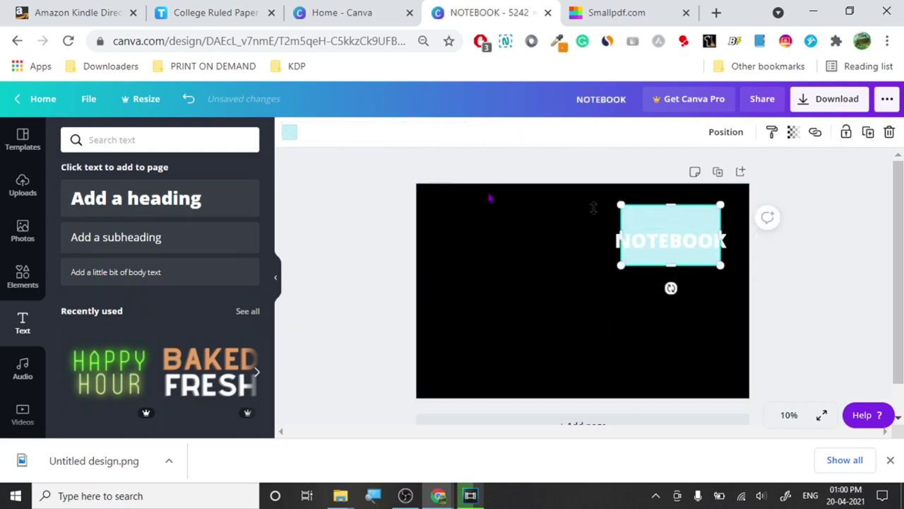
{"action": "left_click", "coordinate": [288, 133]}
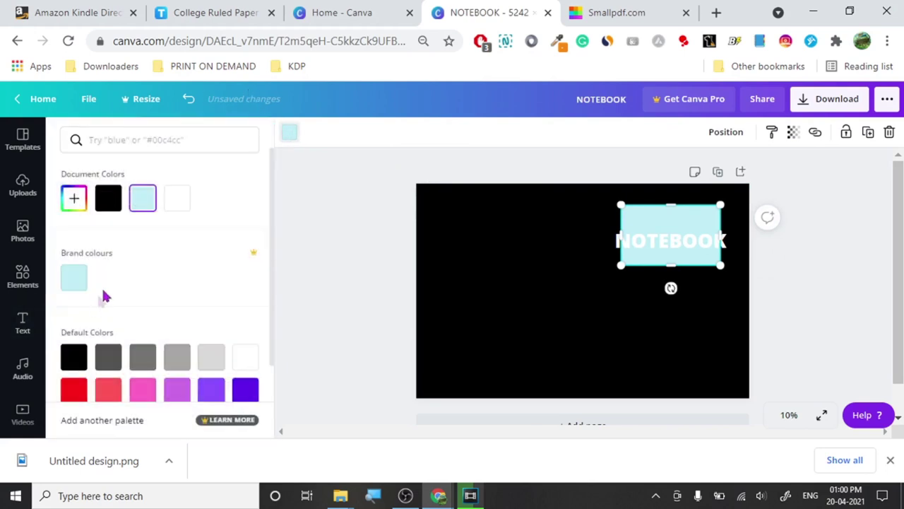
{"action": "scroll", "coordinate": [109, 289], "scroll_direction": "down", "scroll_amount": 3}
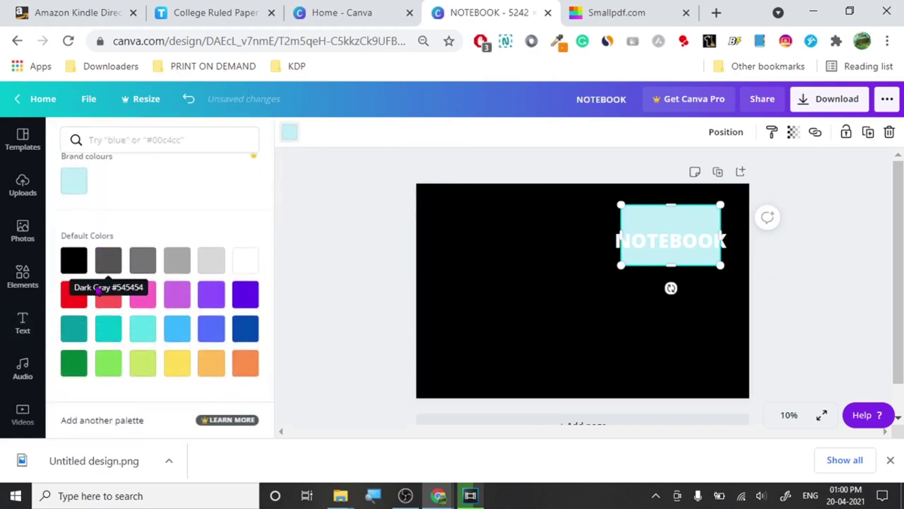
{"action": "left_click", "coordinate": [74, 329]}
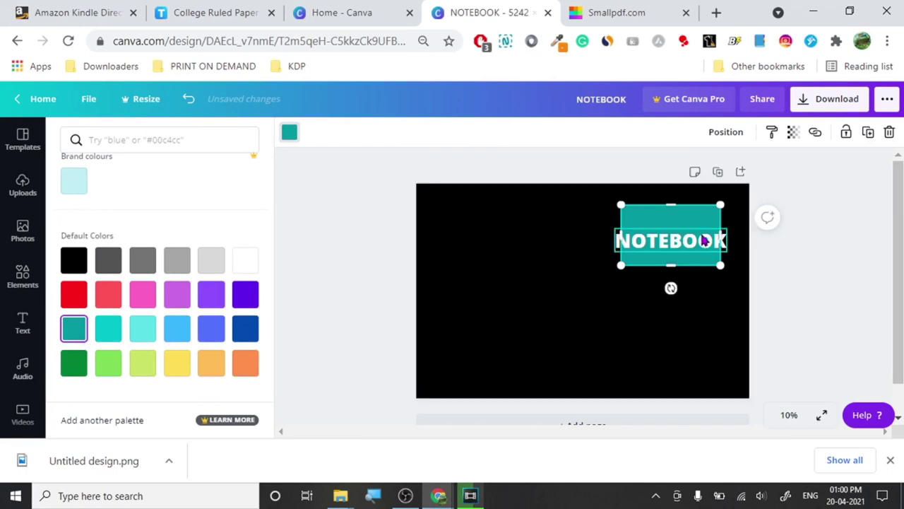
- Shrink the NOTEBOOK heading to font size 188 so it fits inside the teal rectangle, and centre it horizontally there
{"action": "left_click", "coordinate": [661, 241]}
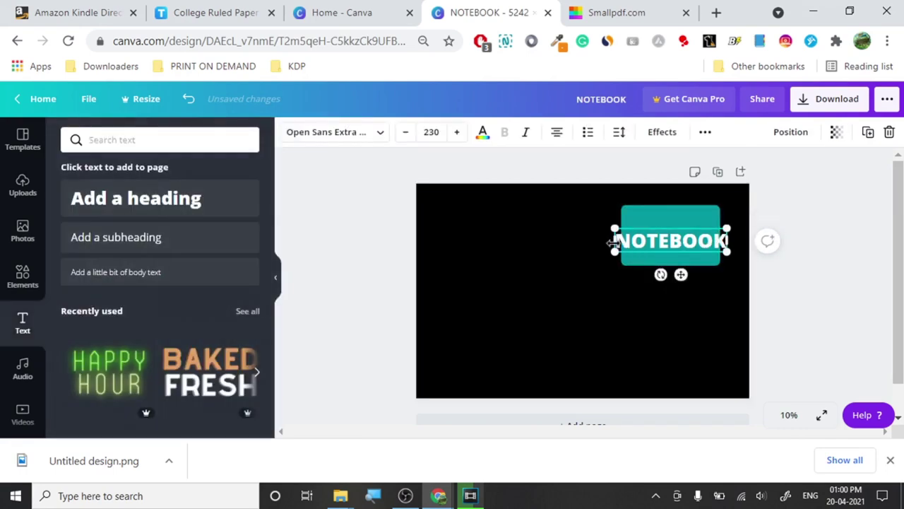
{"action": "left_click_drag", "start_coordinate": [616, 245], "coordinate": [621, 244]}
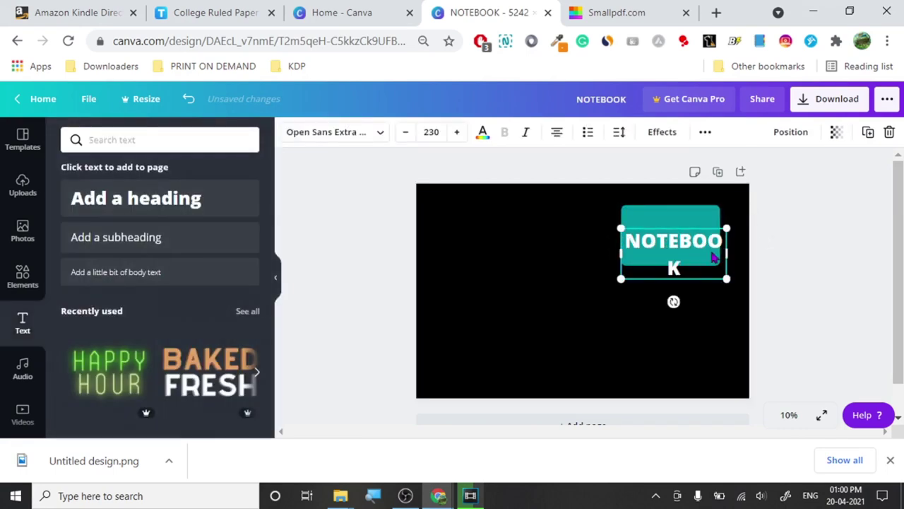
{"action": "left_click_drag", "start_coordinate": [720, 265], "coordinate": [721, 244]}
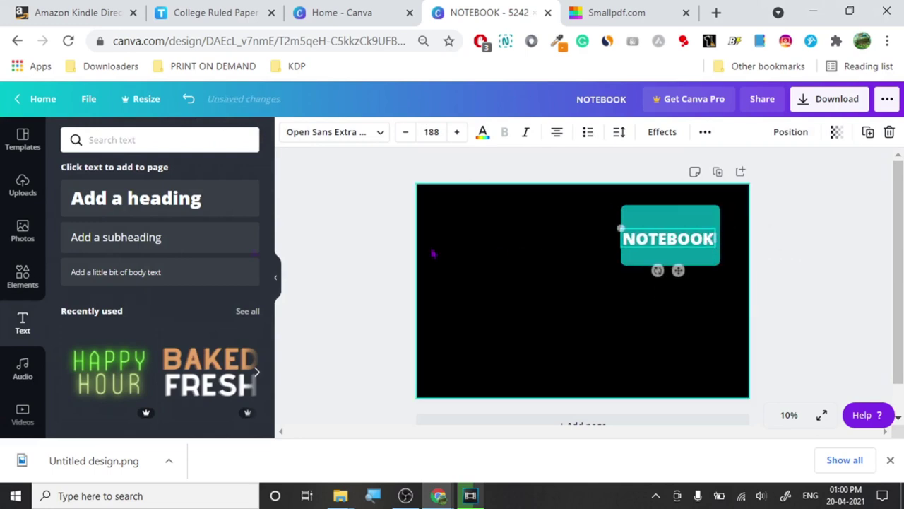
{"action": "left_click", "coordinate": [361, 264]}
{"action": "left_click_drag", "start_coordinate": [673, 237], "coordinate": [670, 230]}
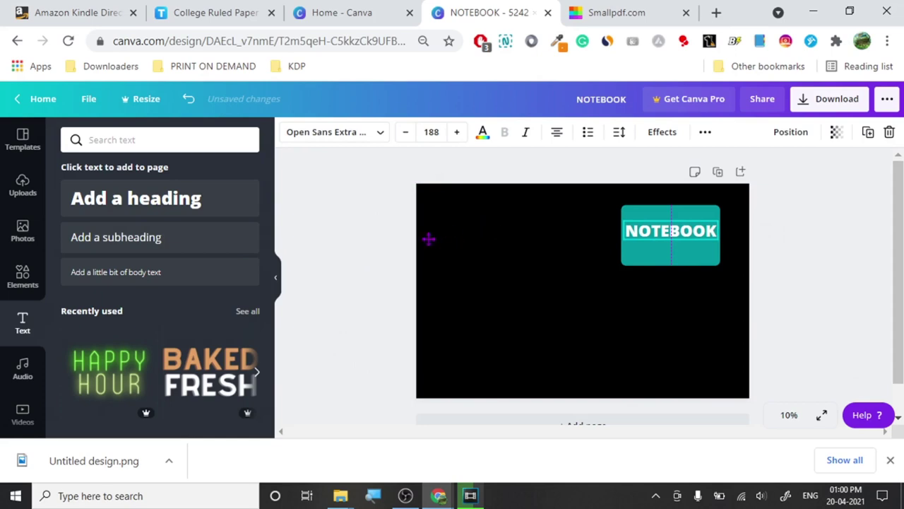
{"action": "left_click", "coordinate": [371, 243]}
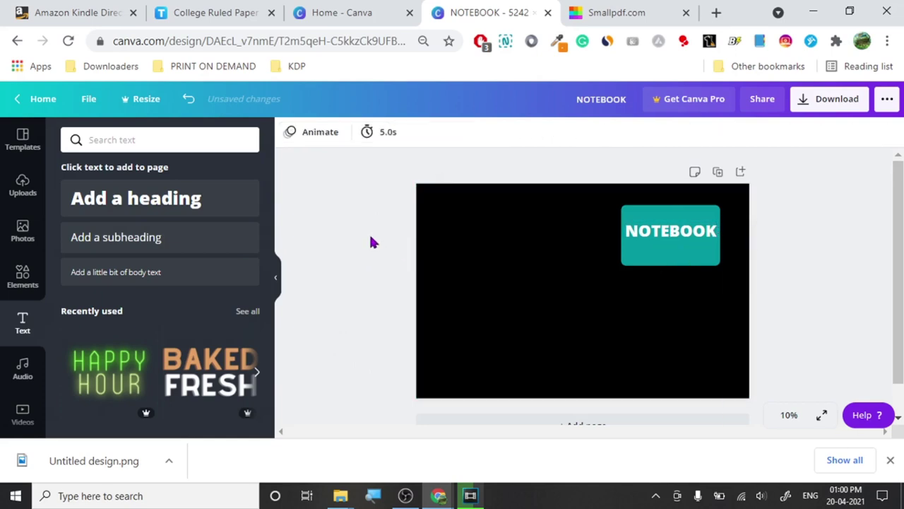
- Search the elements for "pattern" and add the free white leaf pattern to the page
{"action": "left_click", "coordinate": [514, 305]}
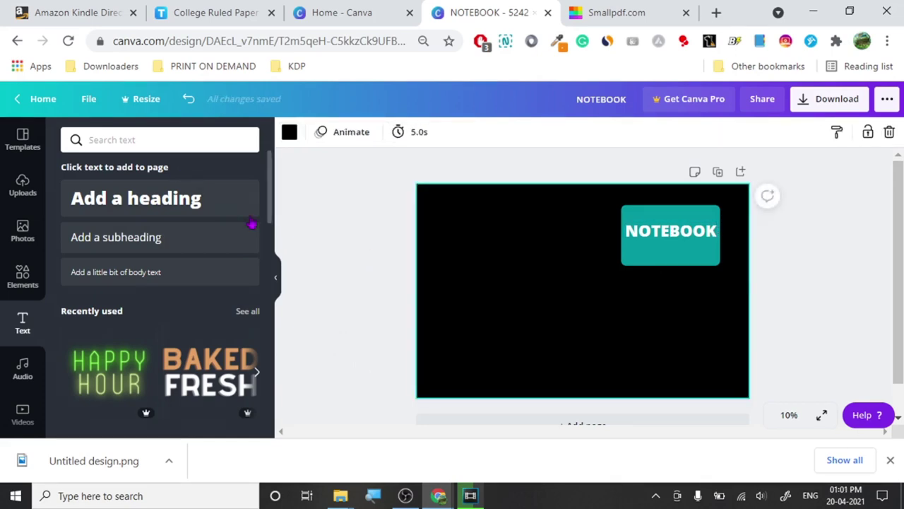
{"action": "left_click", "coordinate": [32, 276]}
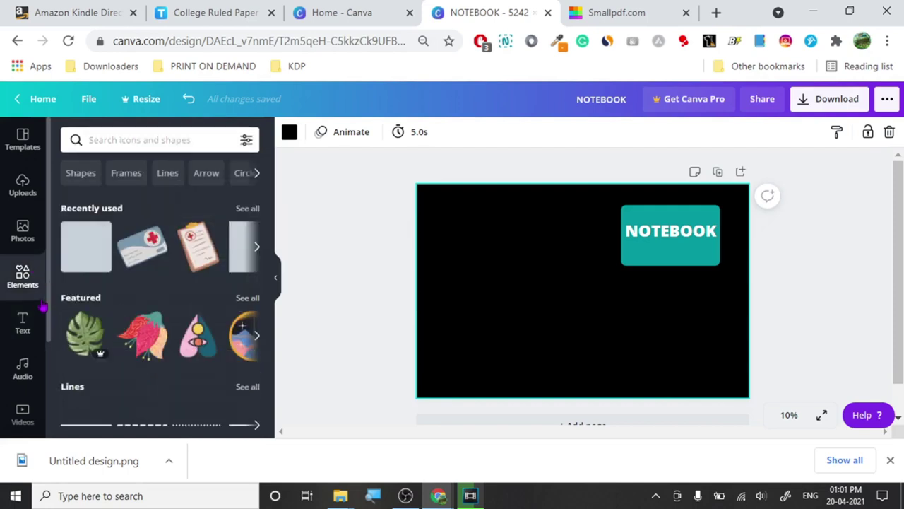
{"action": "left_click", "coordinate": [140, 139]}
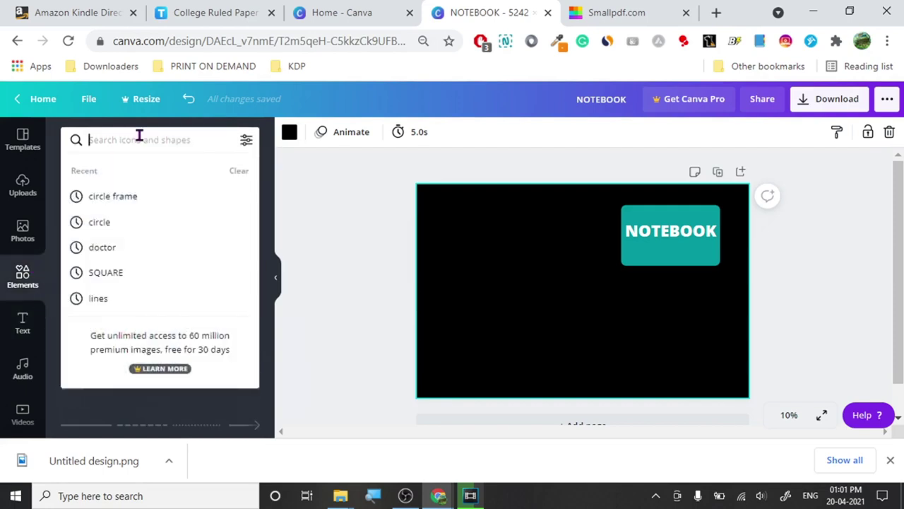
{"action": "type", "text": "PATTERN"}
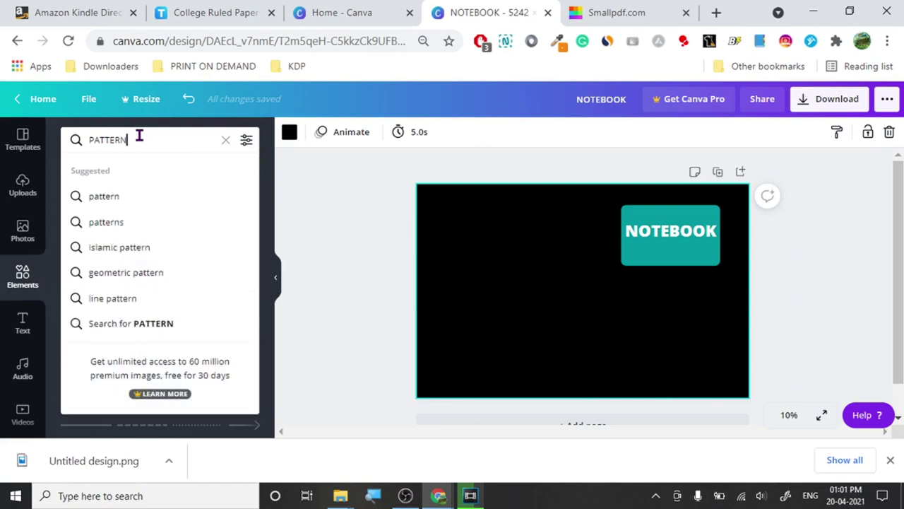
{"action": "left_click", "coordinate": [202, 208]}
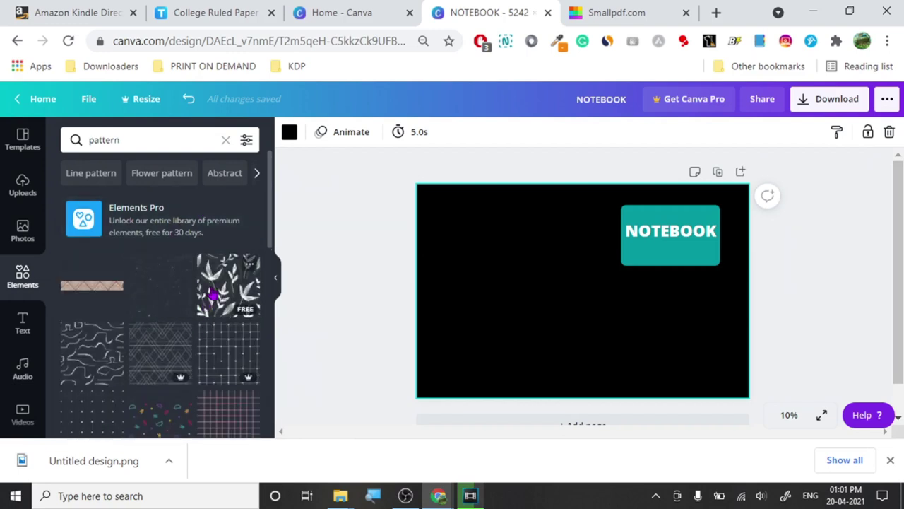
{"action": "left_click", "coordinate": [212, 295]}
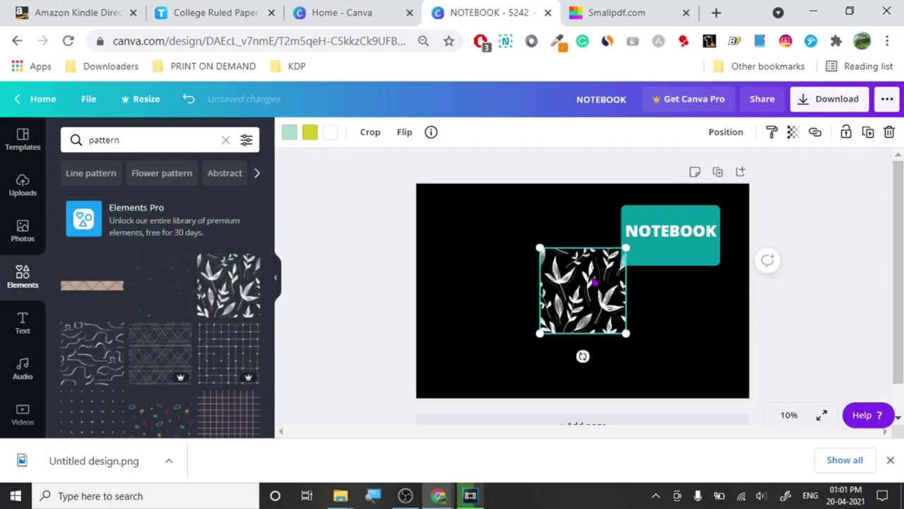
- Align the leaf pattern to the page's upper-left corner and enlarge it to 5,242 × 5,242 to cover the whole page
{"action": "left_click_drag", "start_coordinate": [569, 272], "coordinate": [469, 212]}
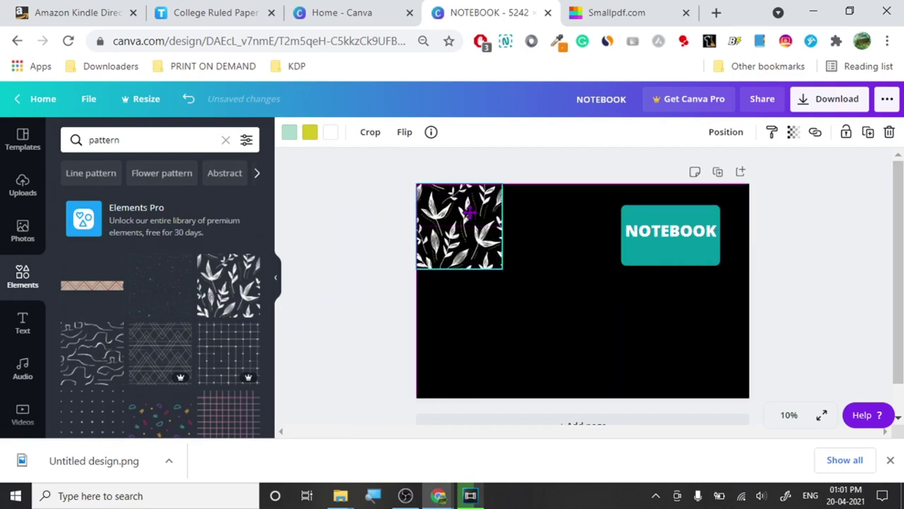
{"action": "left_click_drag", "start_coordinate": [498, 256], "coordinate": [498, 257]}
{"action": "left_click_drag", "start_coordinate": [615, 338], "coordinate": [807, 459]}
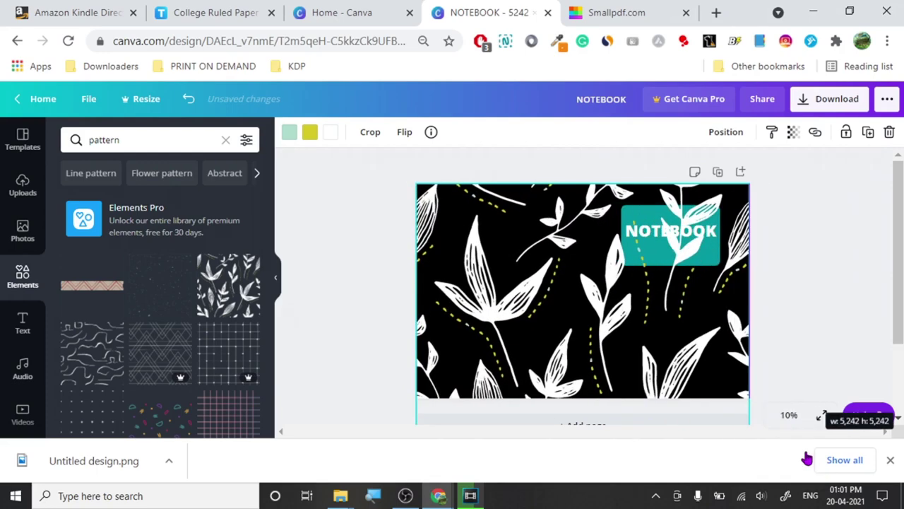
{"action": "left_click_drag", "start_coordinate": [819, 417], "coordinate": [820, 417]}
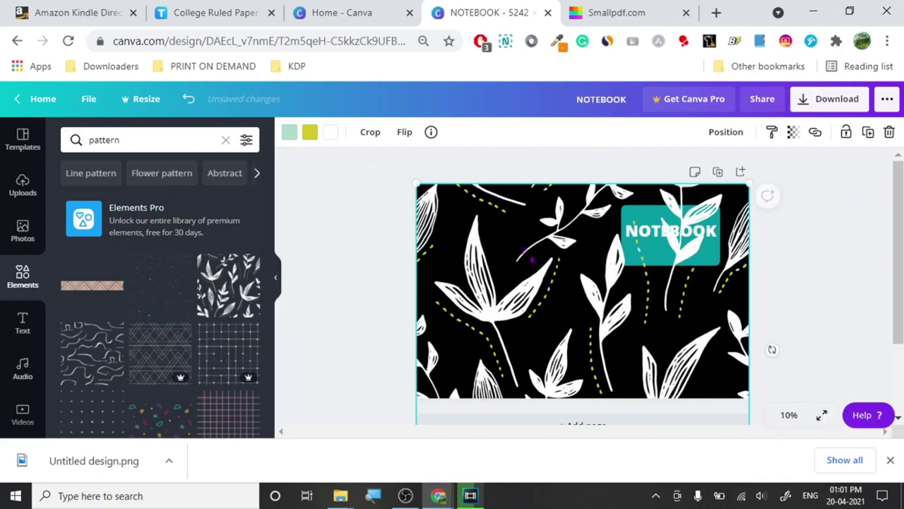
- Send the leaf pattern behind the teal rectangle and the NOTEBOOK heading
{"action": "left_click", "coordinate": [742, 134]}
{"action": "left_click", "coordinate": [361, 268]}
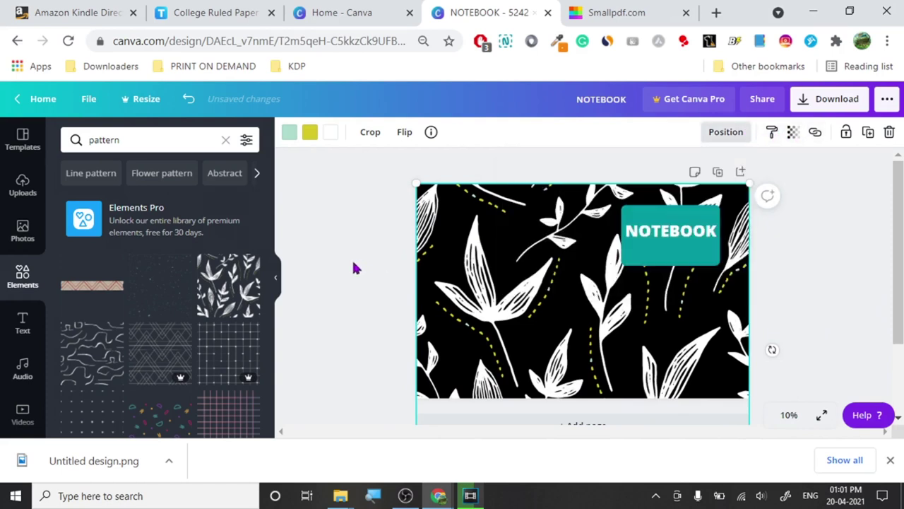
{"action": "left_click", "coordinate": [355, 269]}
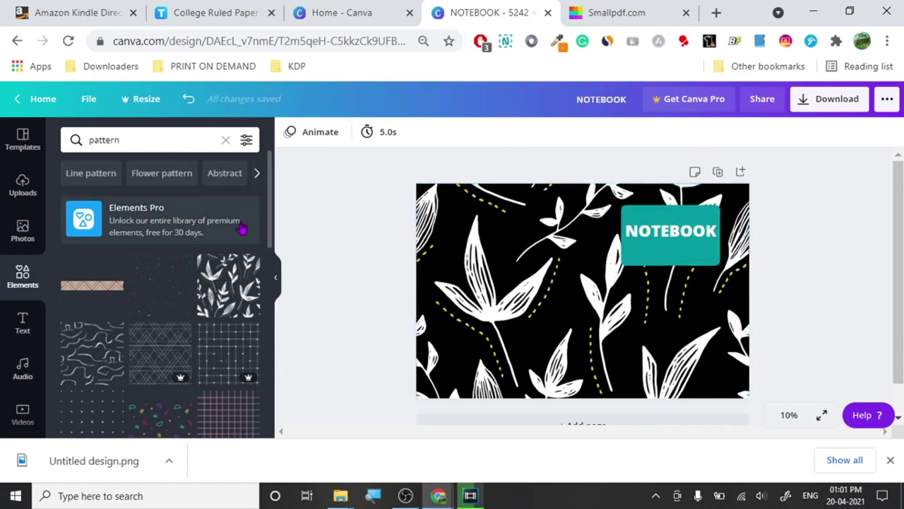
- Add the uploaded paperback cover template image and scale it to the full page width over the cover design
{"action": "left_click", "coordinate": [22, 187]}
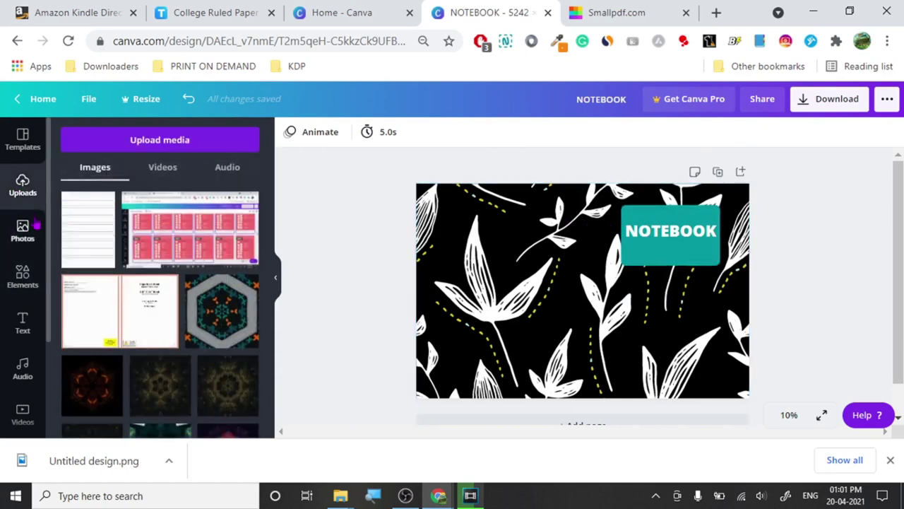
{"action": "left_click_drag", "start_coordinate": [584, 301], "coordinate": [569, 266]}
{"action": "left_click_drag", "start_coordinate": [732, 379], "coordinate": [750, 396]}
{"action": "left_click_drag", "start_coordinate": [620, 291], "coordinate": [616, 288]}
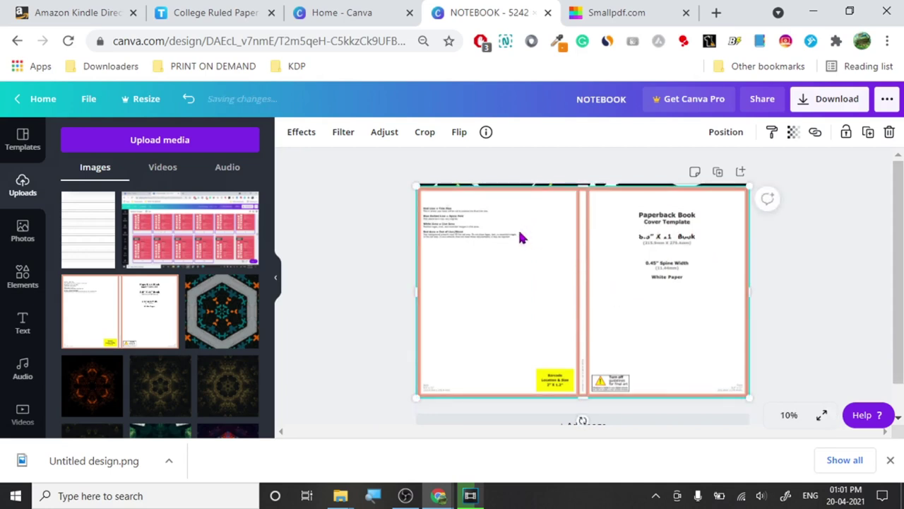
- Align the cover template image with the page's upper edge and stretch it to 5,242 × 3,375 to fill the page
{"action": "left_click_drag", "start_coordinate": [519, 237], "coordinate": [518, 233]}
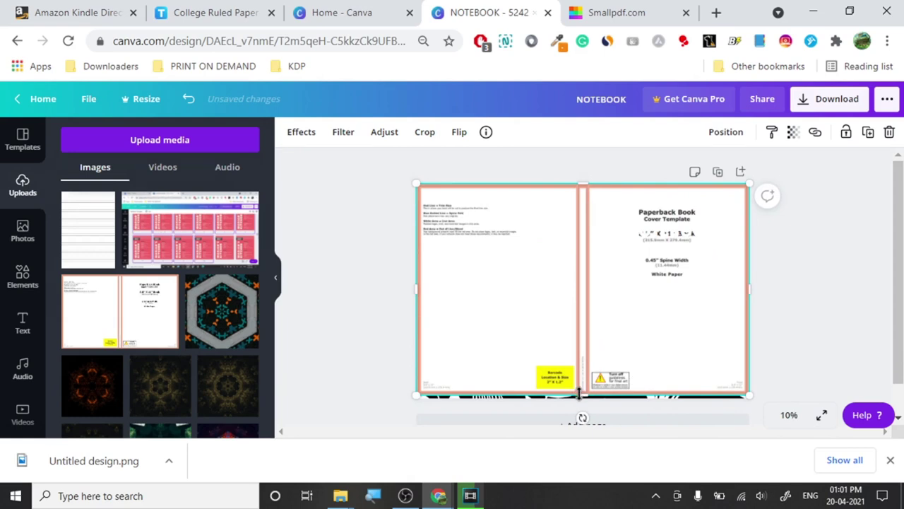
{"action": "left_click_drag", "start_coordinate": [580, 394], "coordinate": [580, 397]}
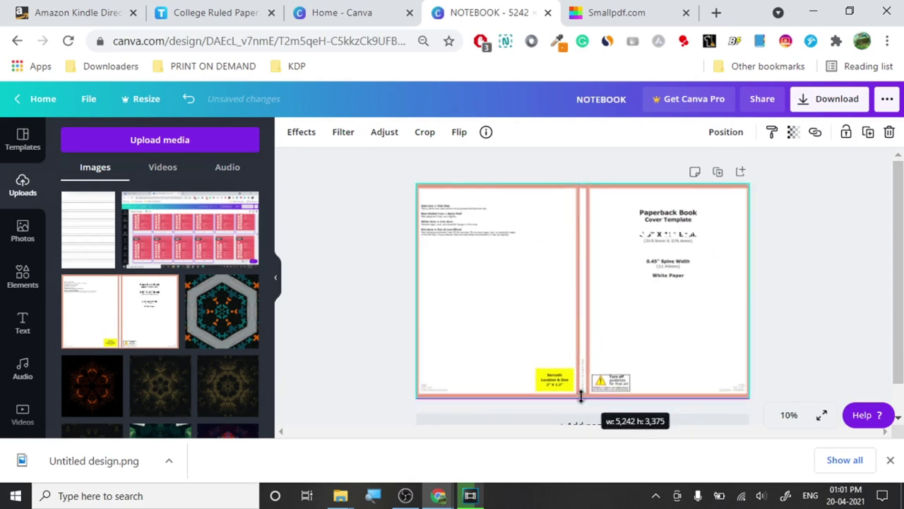
- Try the cover template behind the leaf pattern and the NOTEBOOK label, and undo that reordering
{"action": "left_click_drag", "start_coordinate": [765, 366], "coordinate": [807, 349]}
{"action": "left_click", "coordinate": [802, 346]}
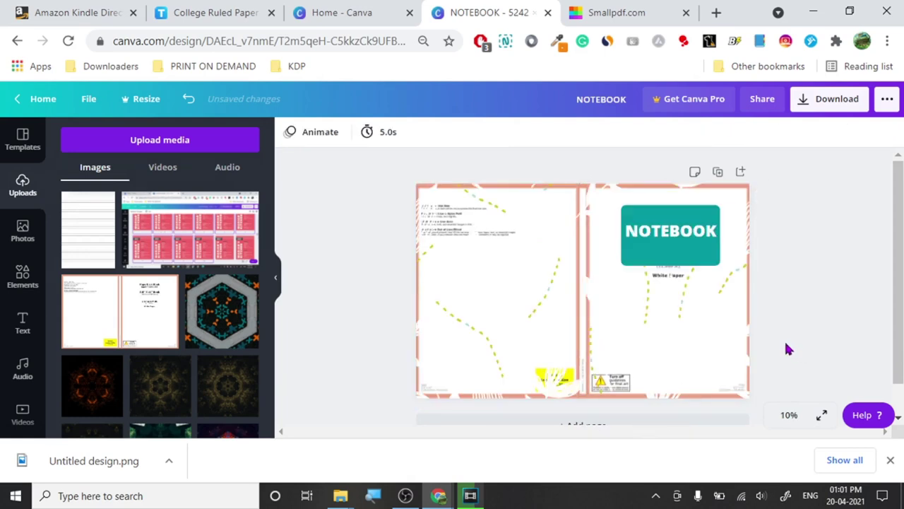
{"action": "left_click", "coordinate": [424, 380]}
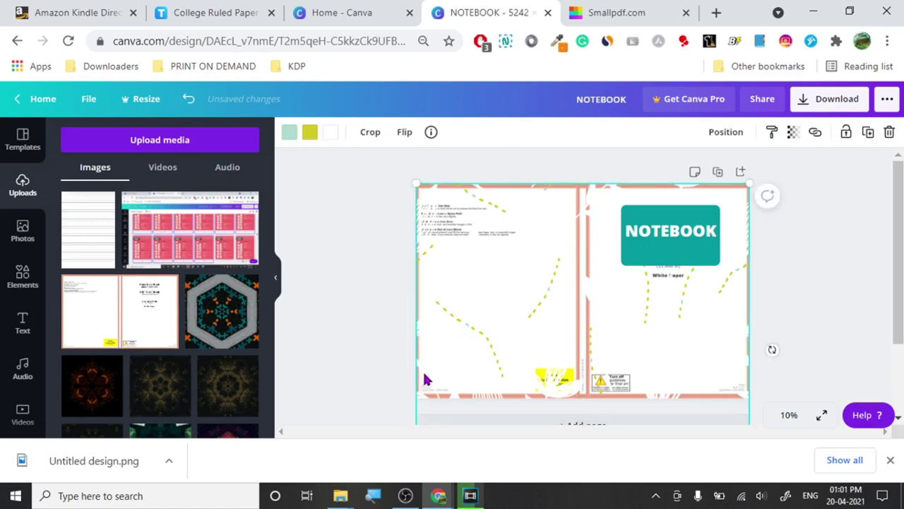
{"action": "left_click", "coordinate": [391, 329]}
{"action": "key", "text": "ctrl+z"}
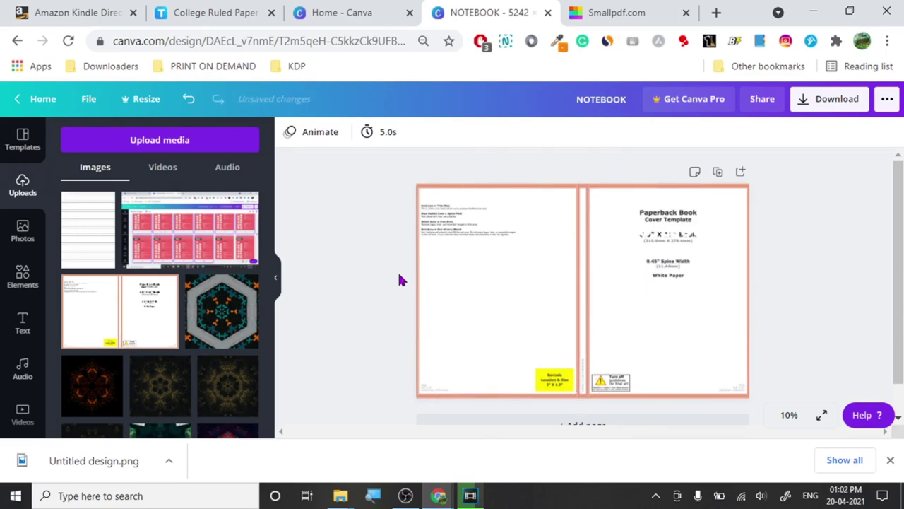
- Set the cover template's transparency to 46 to check the design against its guides, and delete the template image
{"action": "left_click", "coordinate": [469, 297]}
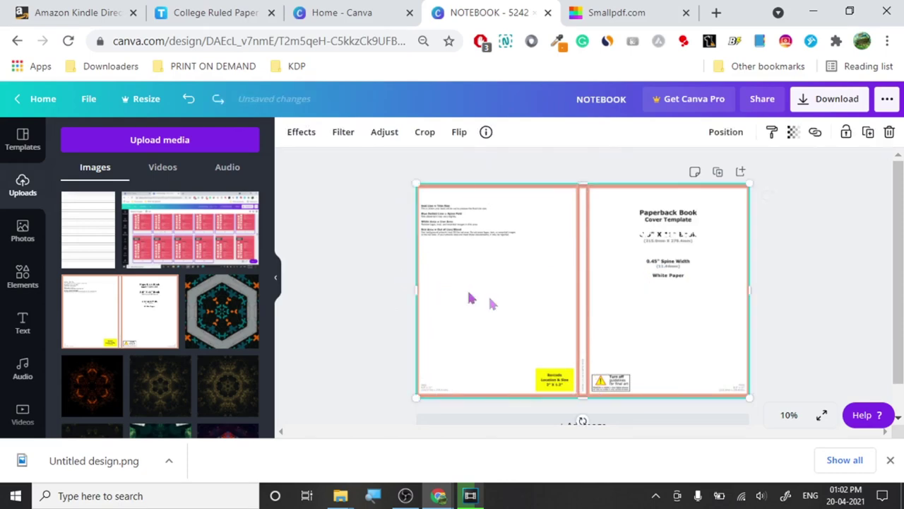
{"action": "left_click", "coordinate": [793, 134]}
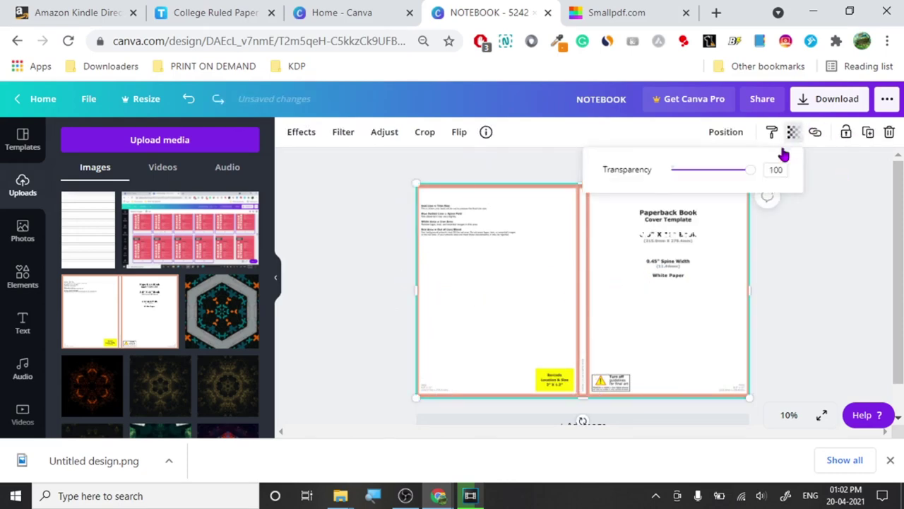
{"action": "left_click_drag", "start_coordinate": [753, 169], "coordinate": [708, 171]}
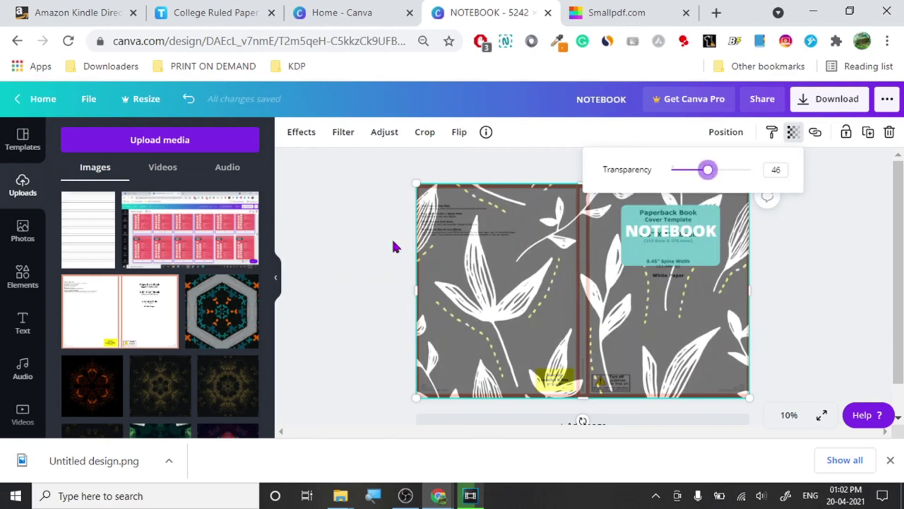
{"action": "left_click", "coordinate": [489, 267]}
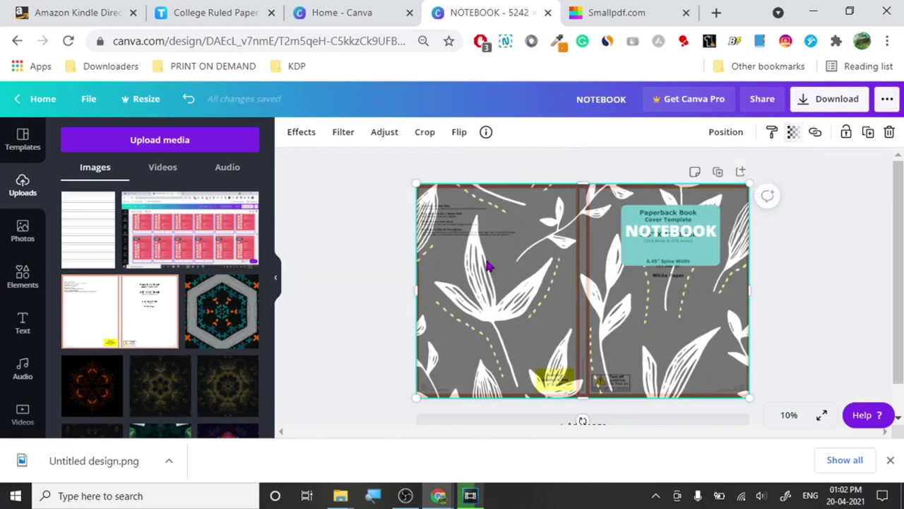
{"action": "key", "text": "Delete"}
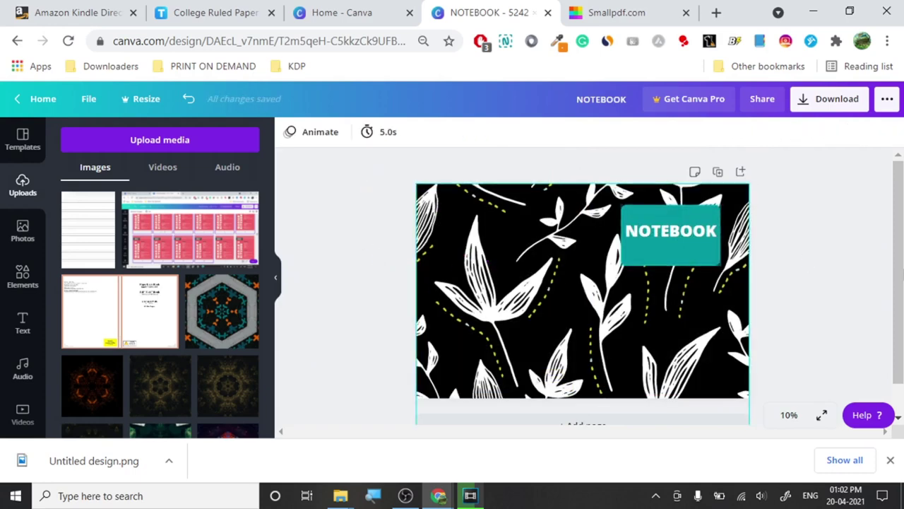
- Download the cover design as PDF Print to NOTEBOOK.pdf and open the folder containing the saved file
{"action": "left_click", "coordinate": [813, 105]}
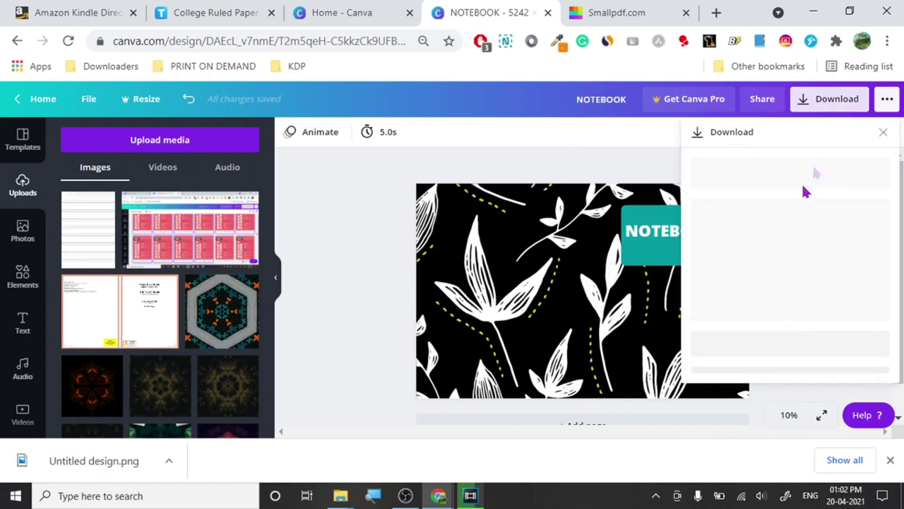
{"action": "left_click", "coordinate": [780, 196]}
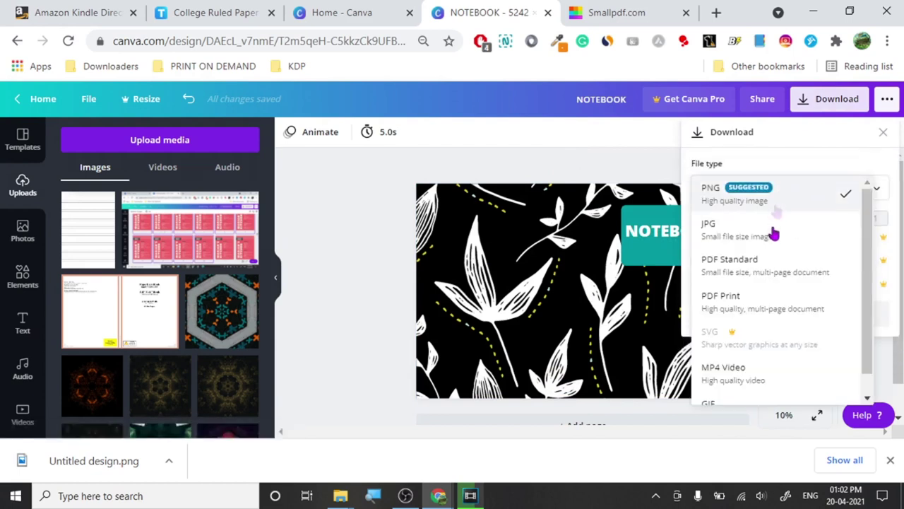
{"action": "left_click", "coordinate": [771, 201]}
{"action": "left_click", "coordinate": [775, 196]}
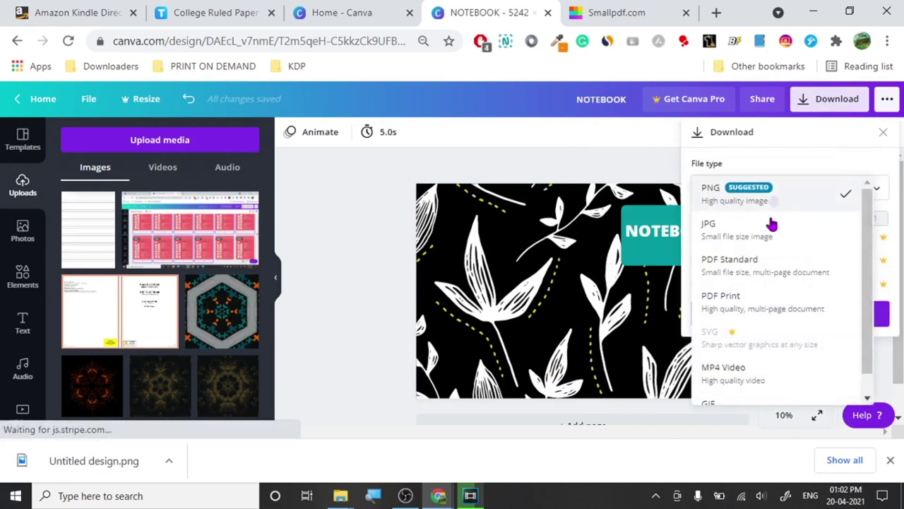
{"action": "left_click", "coordinate": [777, 295]}
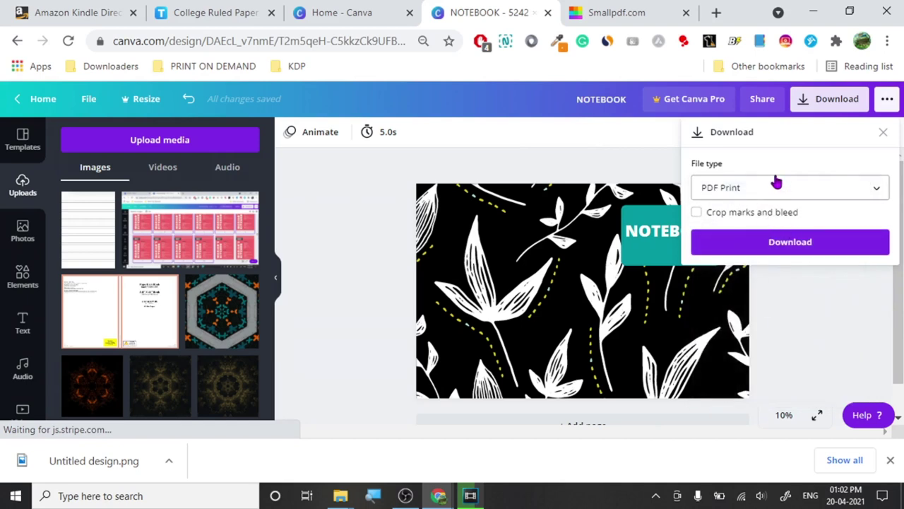
{"action": "left_click", "coordinate": [770, 240]}
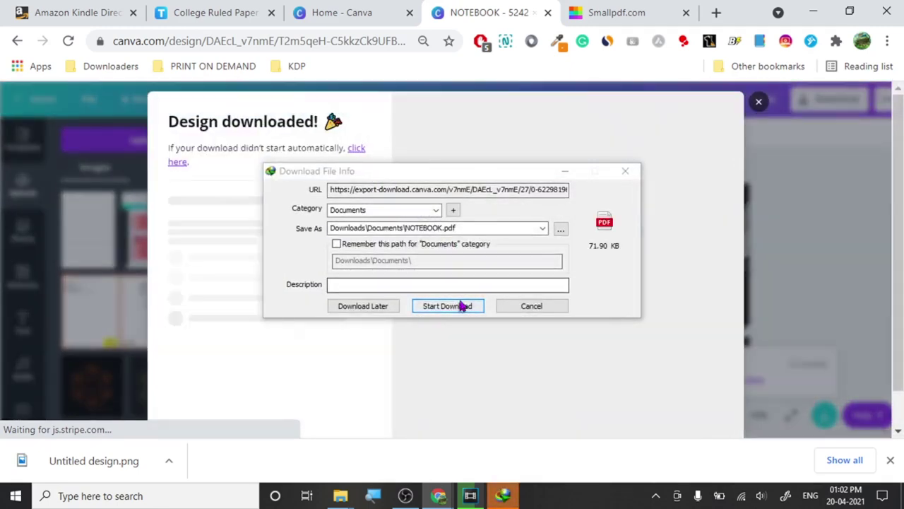
{"action": "left_click", "coordinate": [437, 308]}
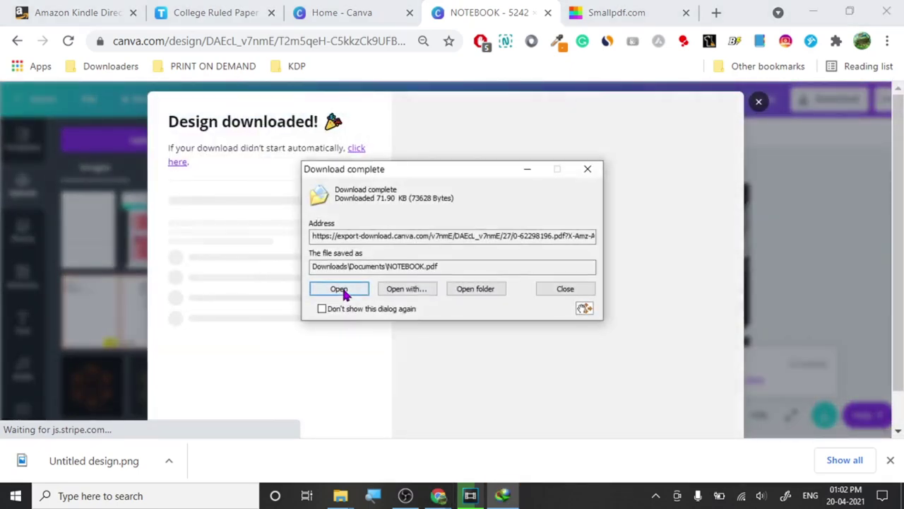
{"action": "left_click", "coordinate": [456, 289]}
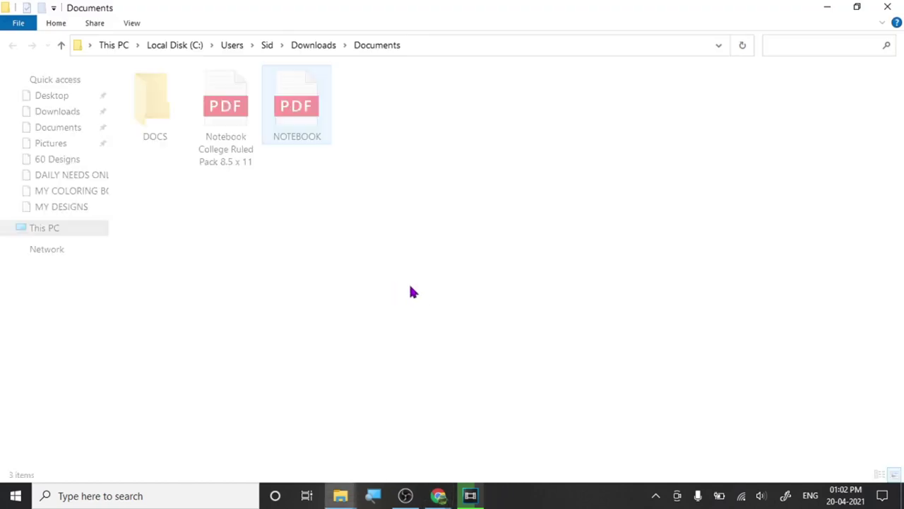
- Create a folder named NOTEBOOK NEW in Documents and move the NOTEBOOK PDF into it
{"action": "right_click", "coordinate": [409, 253]}
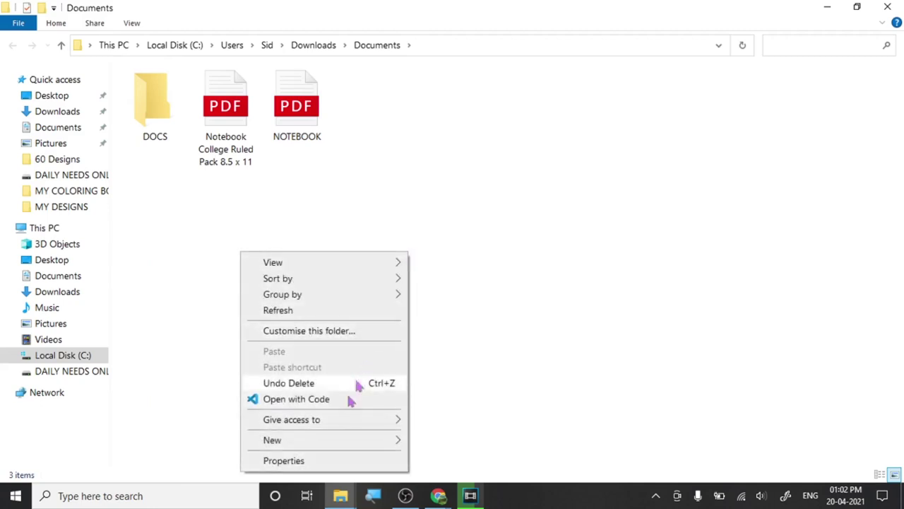
{"action": "mouse_move", "coordinate": [339, 438]}
{"action": "left_click", "coordinate": [465, 345]}
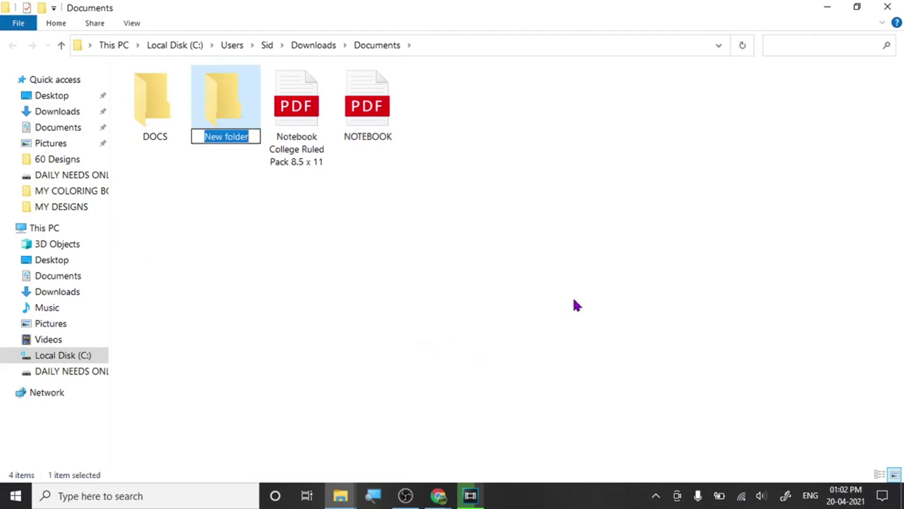
{"action": "type", "text": "N"}
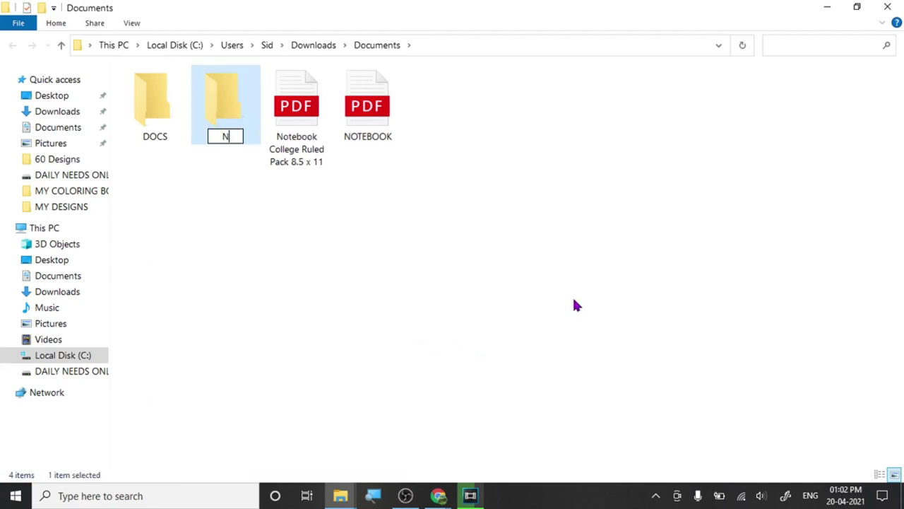
{"action": "type", "text": "OTEBOOK"}
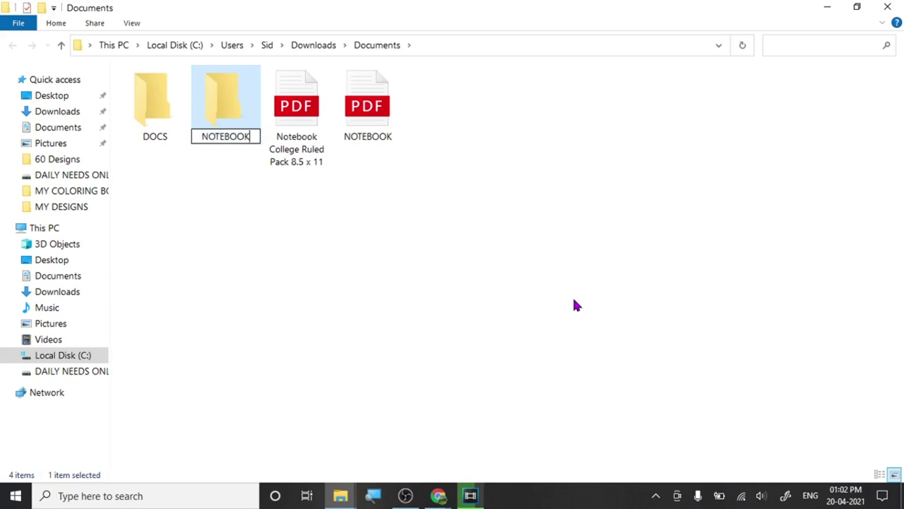
{"action": "type", "text": " NEW"}
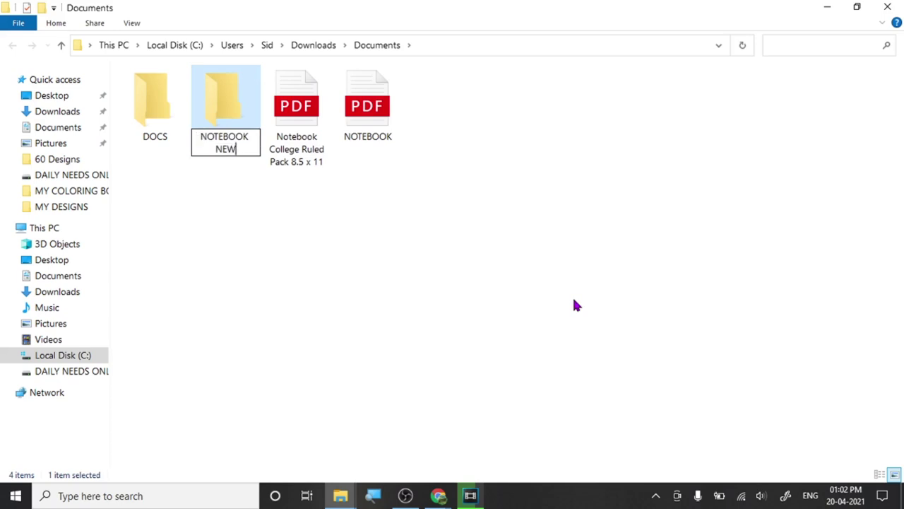
{"action": "left_click_drag", "start_coordinate": [386, 123], "coordinate": [226, 146]}
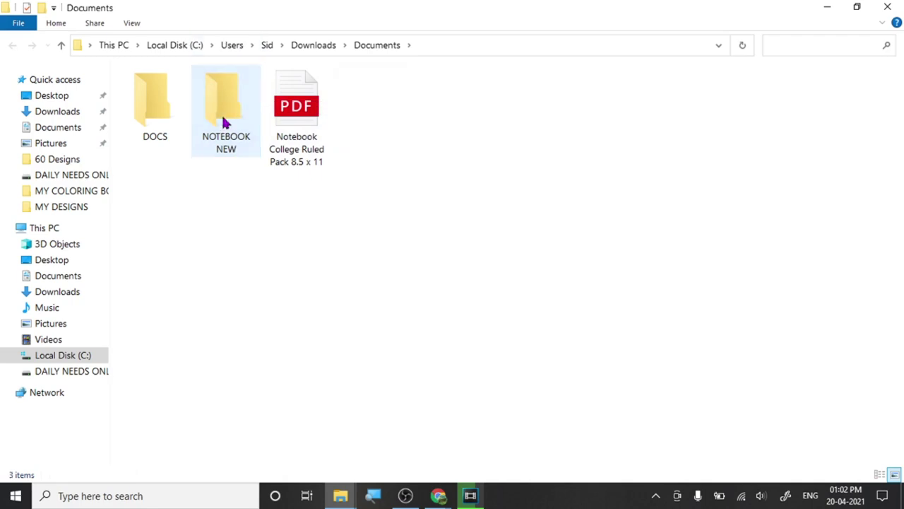
- Rename the PDF inside the NOTEBOOK NEW folder as NOTEBOOK COVER and show the folder's contents as large thumbnails
{"action": "double_click", "coordinate": [224, 122]}
{"action": "right_click", "coordinate": [165, 92]}
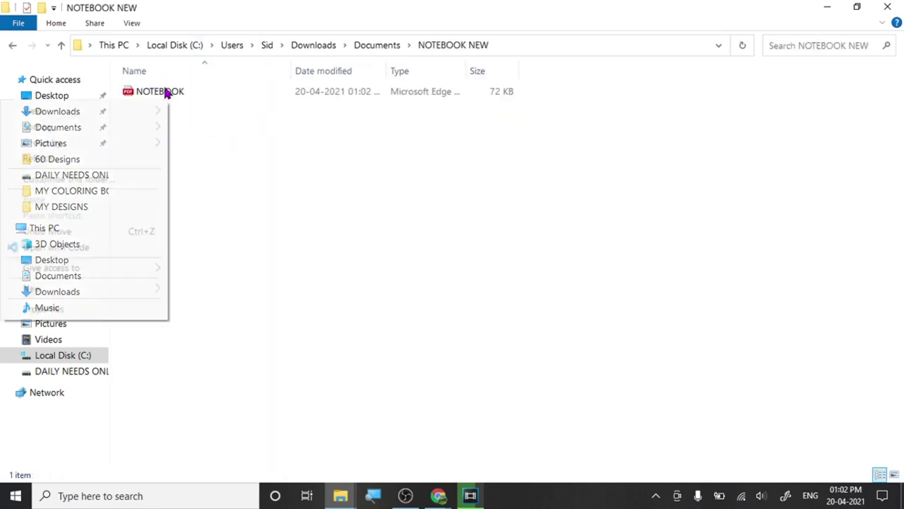
{"action": "left_click", "coordinate": [167, 94]}
{"action": "right_click", "coordinate": [167, 94]}
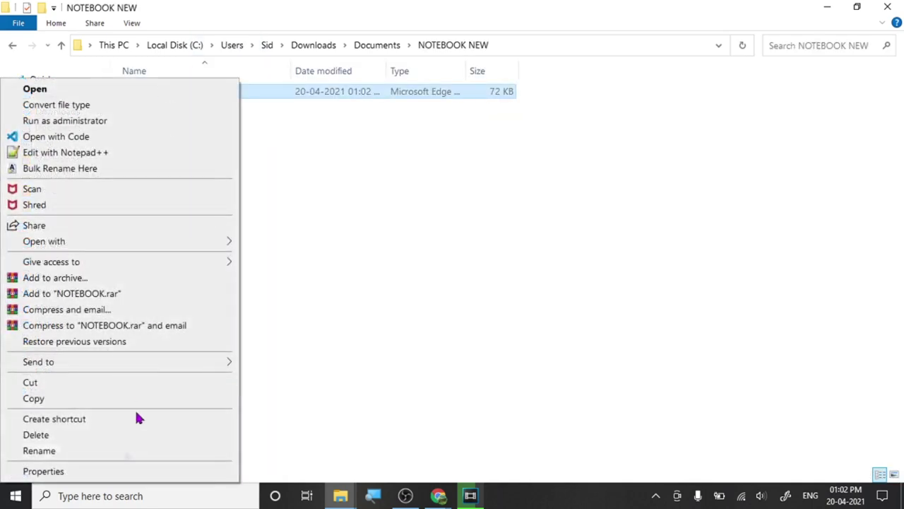
{"action": "left_click", "coordinate": [94, 449]}
{"action": "key", "text": "End"}
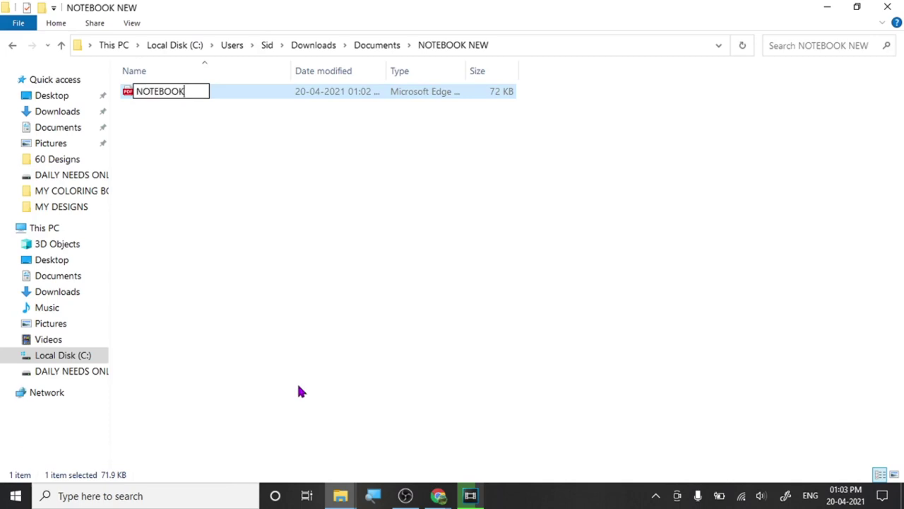
{"action": "type", "text": "COVER"}
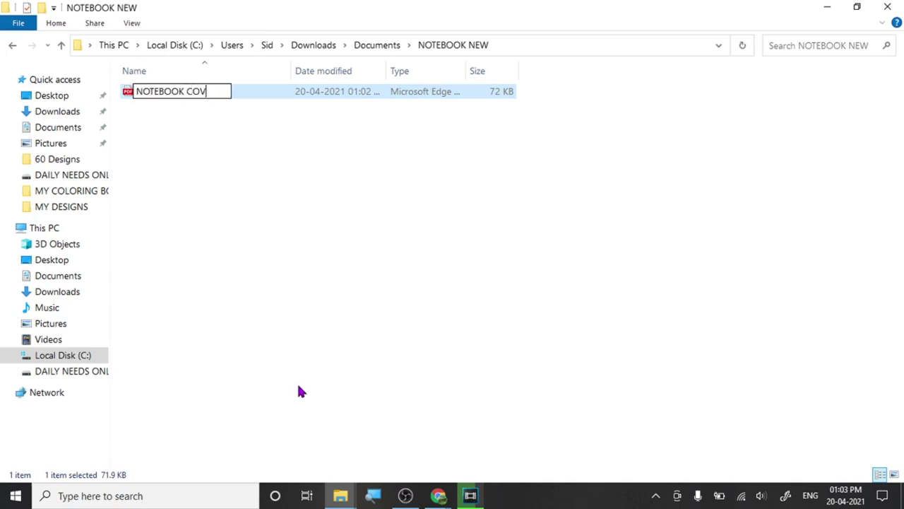
{"action": "key", "text": "Return"}
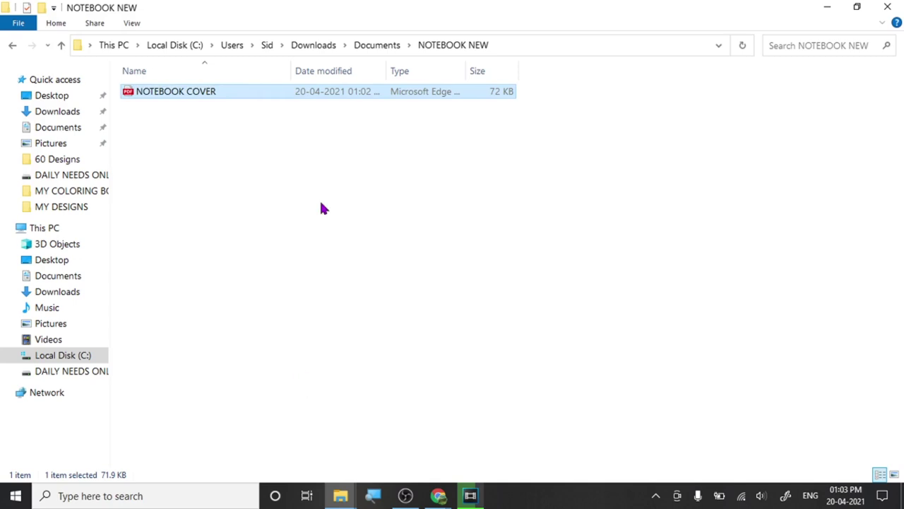
{"action": "left_click", "coordinate": [322, 209]}
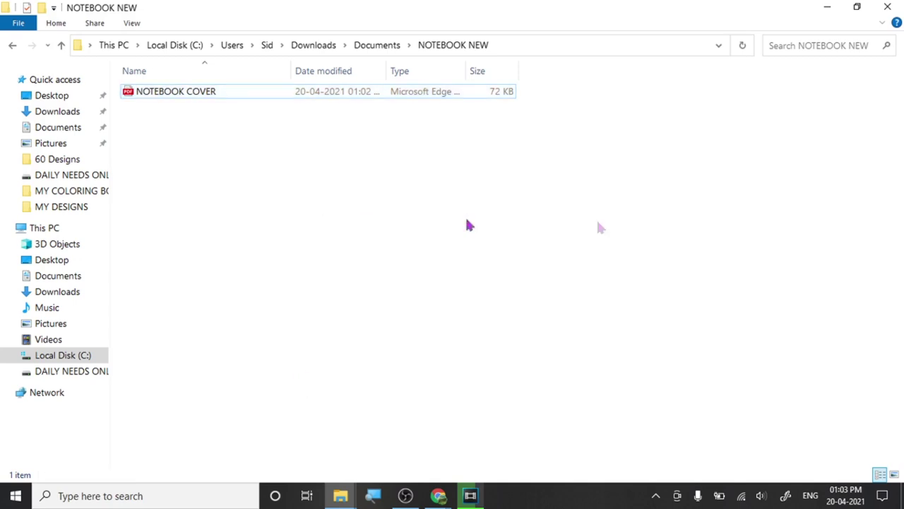
{"action": "left_click", "coordinate": [894, 474]}
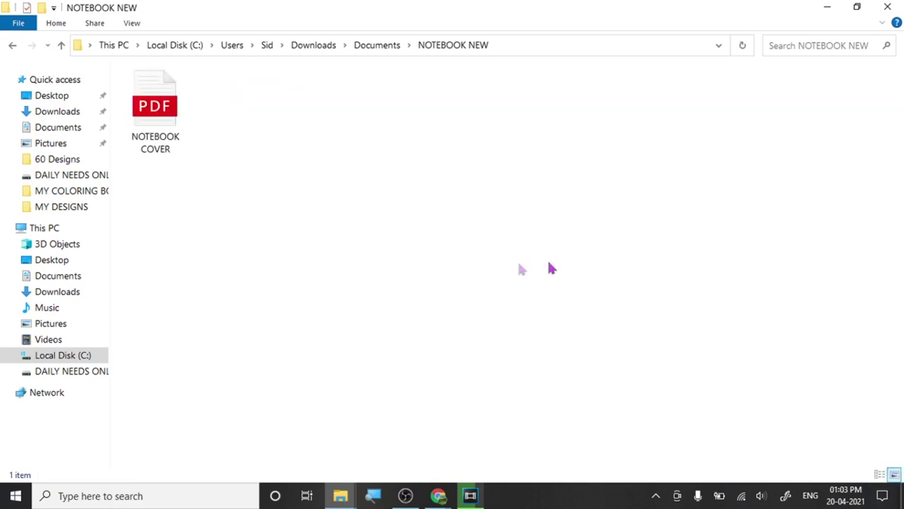
- Return to Canva, dismiss the download message and leave the cover design for the home page
{"action": "left_click", "coordinate": [828, 9]}
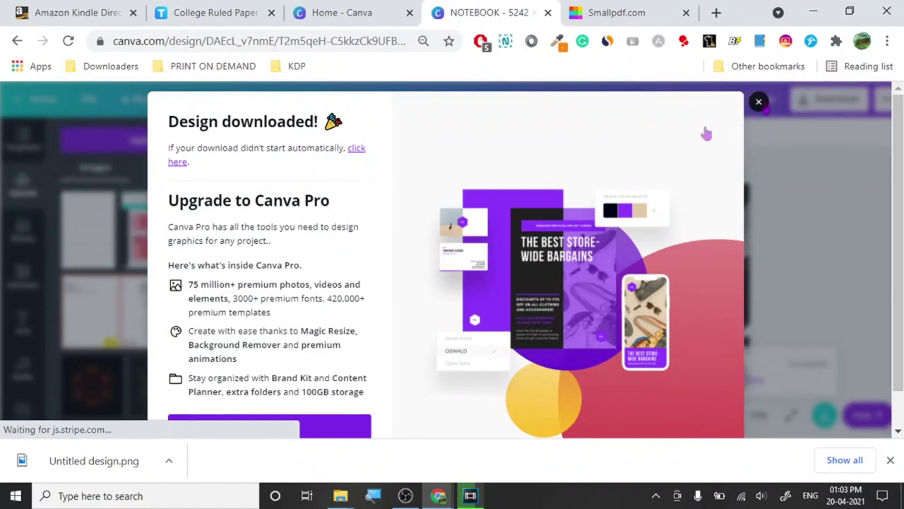
{"action": "left_click", "coordinate": [759, 102]}
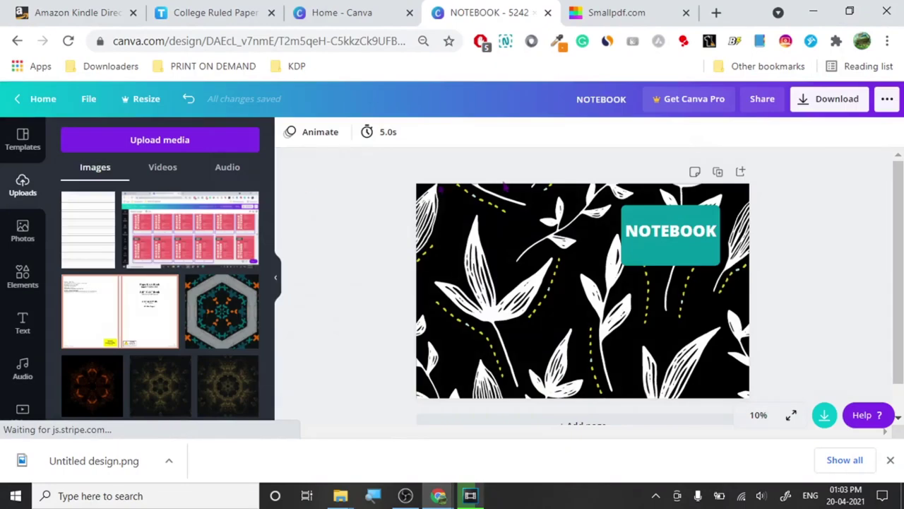
{"action": "left_click", "coordinate": [41, 101]}
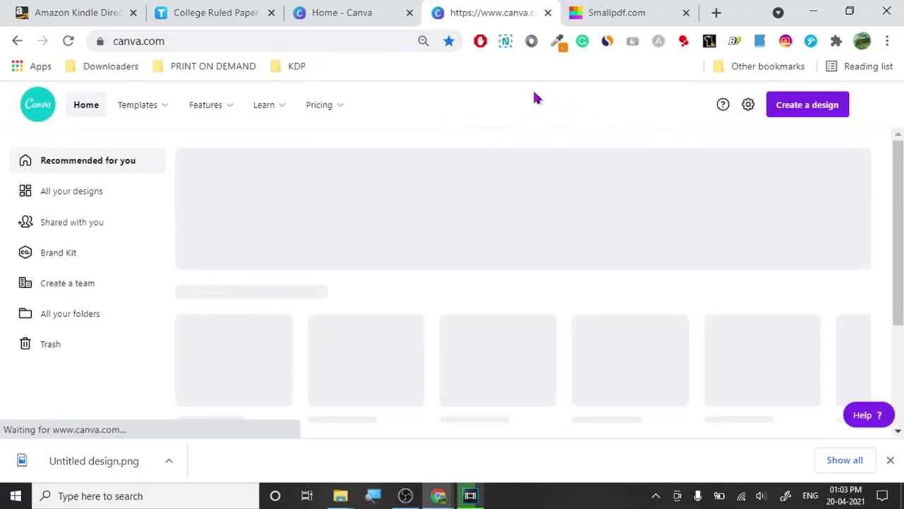
- Close the duplicate Canva home tab and begin a new design with a custom size
{"action": "left_click", "coordinate": [407, 13]}
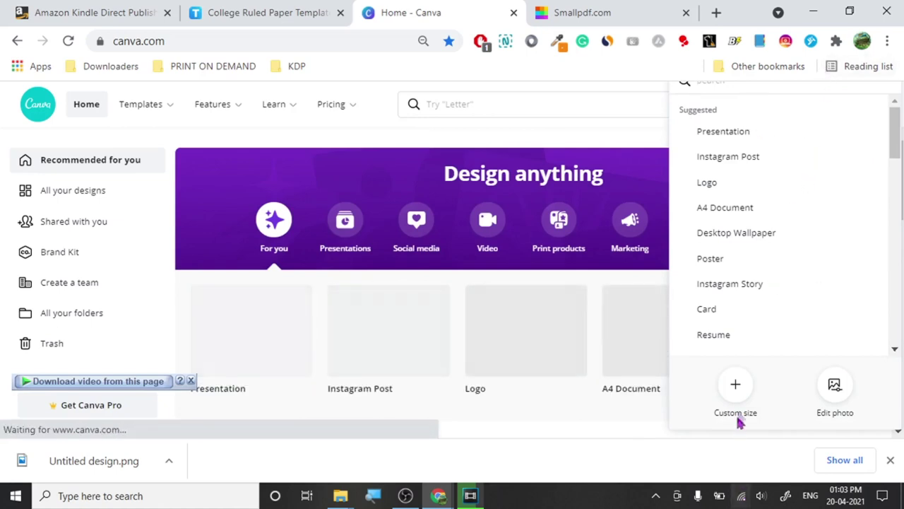
{"action": "left_click", "coordinate": [737, 390]}
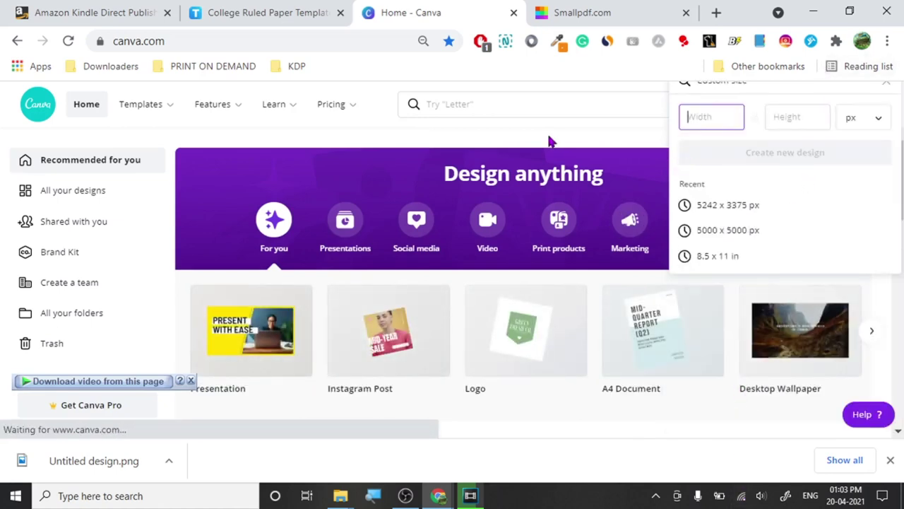
- Check the page size in the Amazon listing of the leopard print notebook and return to Canva
{"action": "mouse_move", "coordinate": [441, 496]}
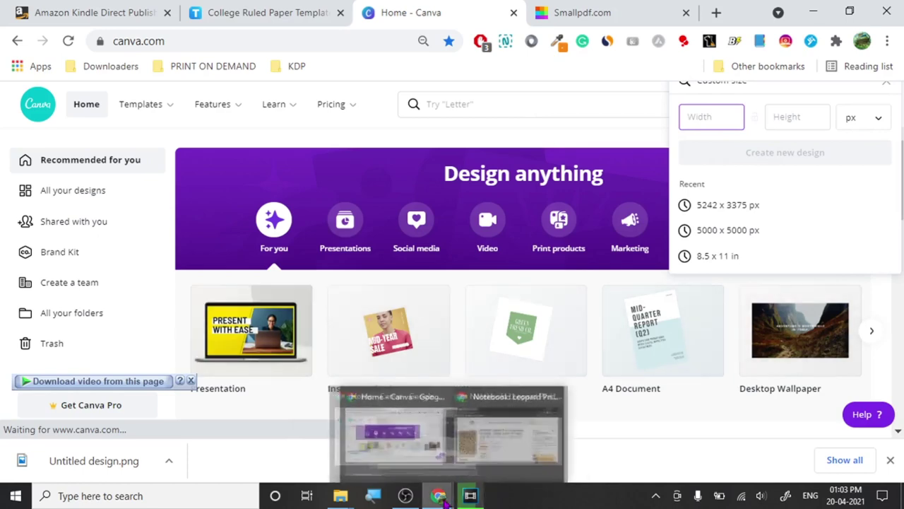
{"action": "left_click", "coordinate": [484, 446]}
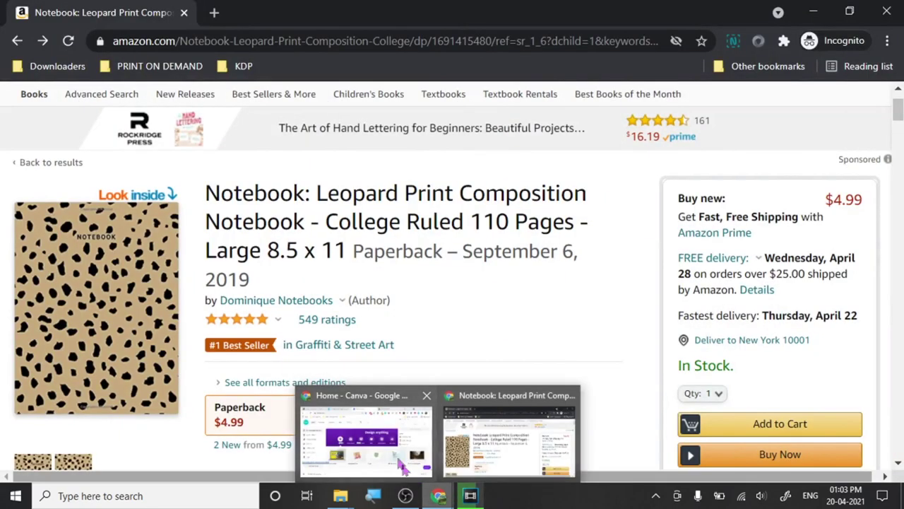
{"action": "left_click", "coordinate": [403, 466]}
{"action": "left_click", "coordinate": [688, 125]}
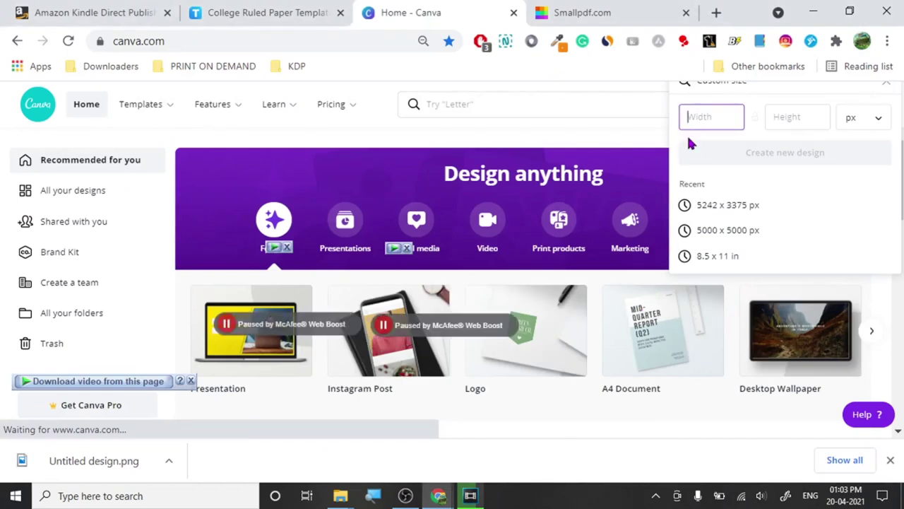
{"action": "type", "text": "8.5"}
{"action": "left_click", "coordinate": [781, 120]}
{"action": "type", "text": "11"}
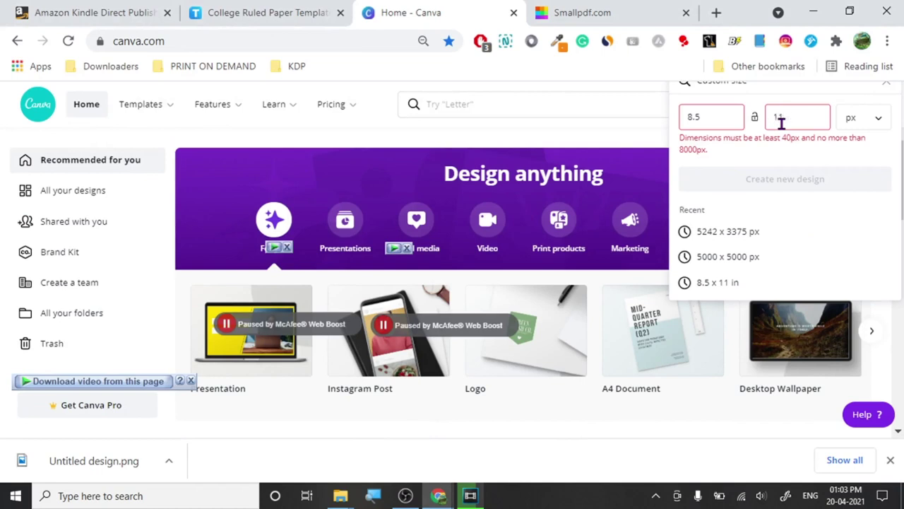
- Set the custom size unit to inches, enter a width of 8.5 and a height of 11, and create the design
{"action": "left_click", "coordinate": [866, 120]}
{"action": "left_click", "coordinate": [852, 144]}
{"action": "double_click", "coordinate": [733, 118]}
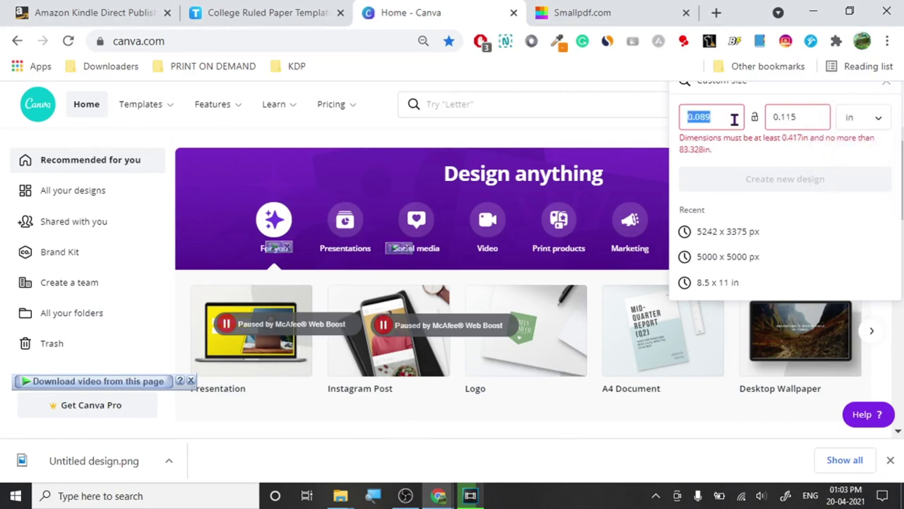
{"action": "type", "text": "8"}
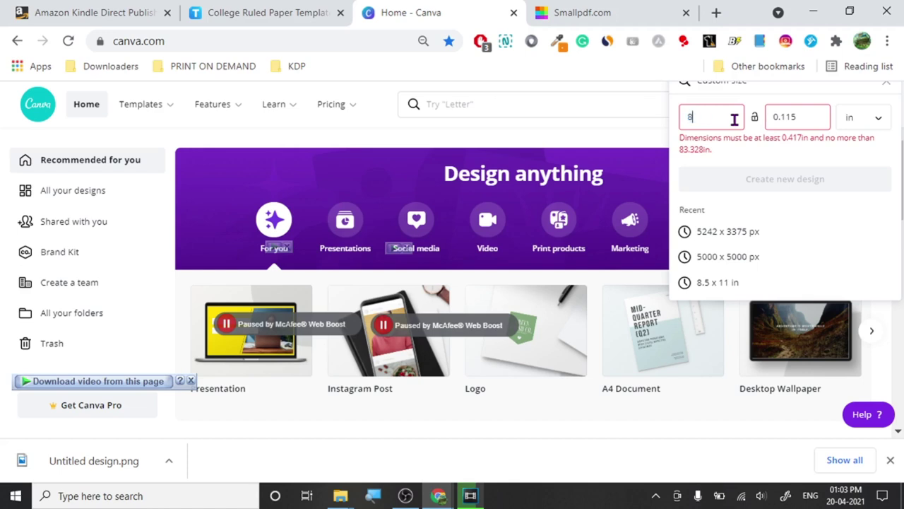
{"action": "type", "text": ".5"}
{"action": "double_click", "coordinate": [778, 118]}
{"action": "type", "text": "11"}
{"action": "left_click", "coordinate": [773, 151]}
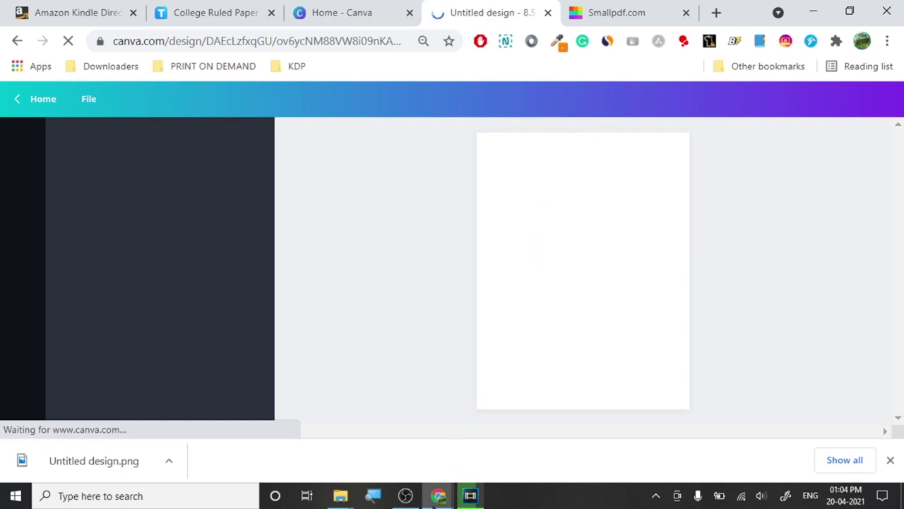
- Examine the interior pages in the Amazon preview of the leopard print notebook, including the ownership page and the ruled pages
{"action": "mouse_move", "coordinate": [438, 495]}
{"action": "left_click", "coordinate": [504, 433]}
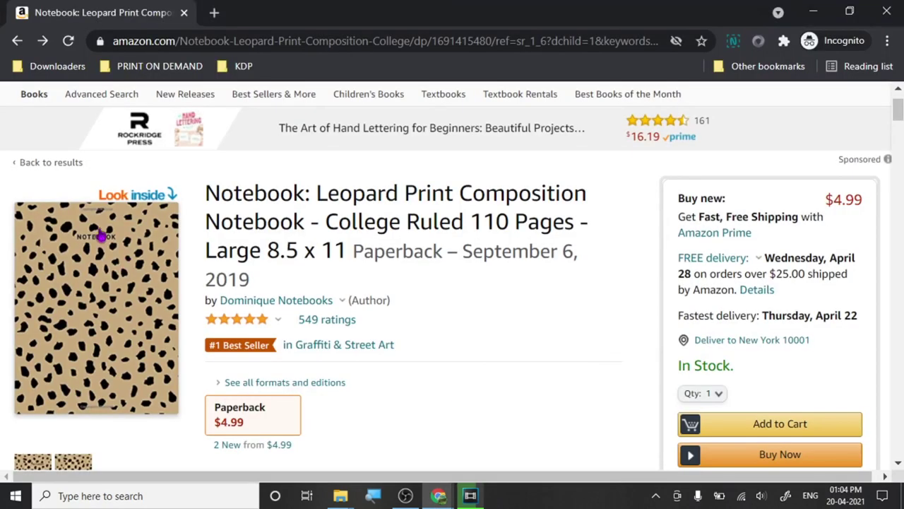
{"action": "left_click", "coordinate": [113, 194]}
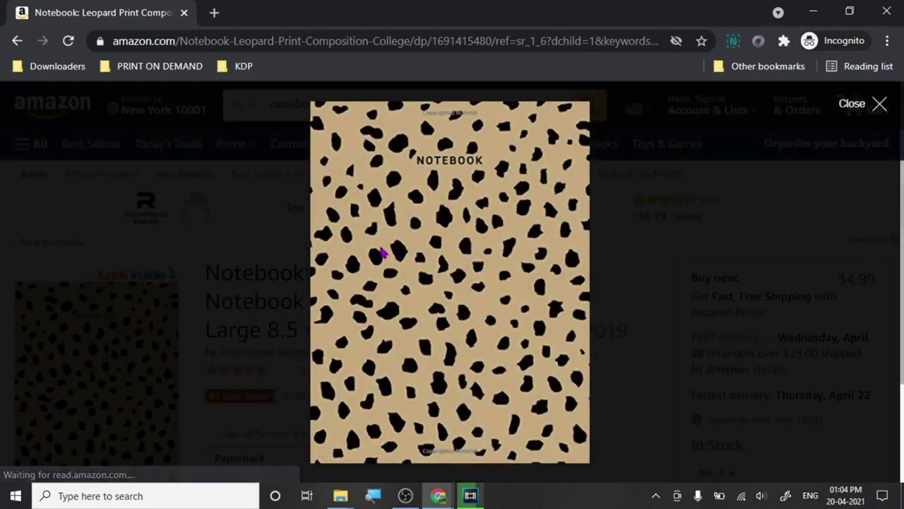
{"action": "scroll", "coordinate": [380, 243], "scroll_direction": "down", "scroll_amount": 5}
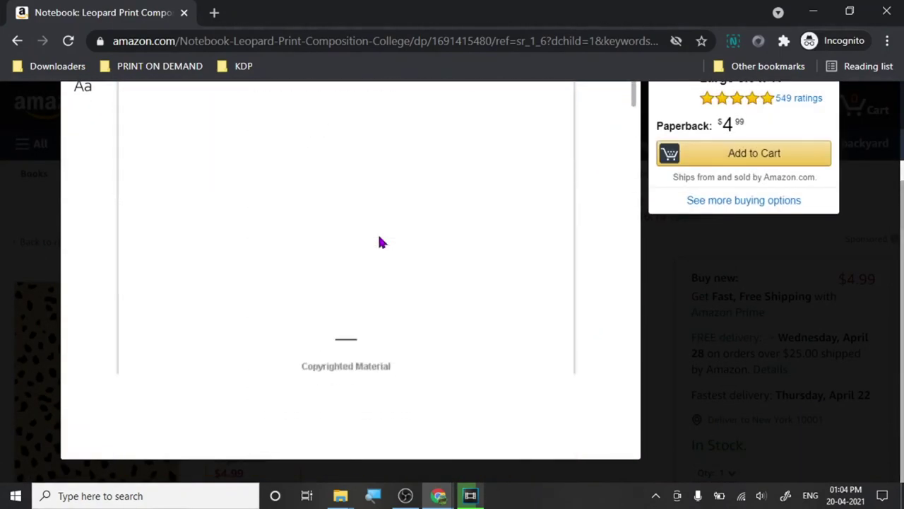
{"action": "scroll", "coordinate": [378, 242], "scroll_direction": "down", "scroll_amount": 3}
{"action": "scroll", "coordinate": [375, 178], "scroll_direction": "up", "scroll_amount": 3}
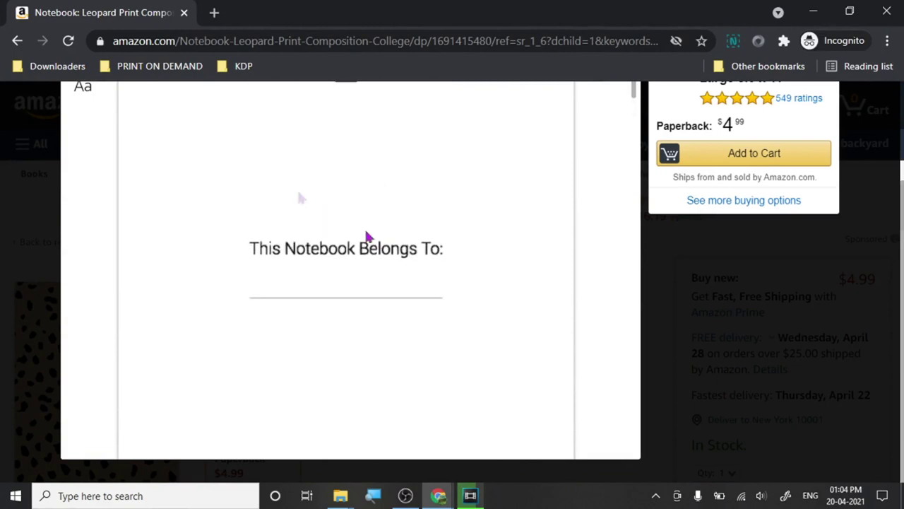
{"action": "scroll", "coordinate": [342, 283], "scroll_direction": "down", "scroll_amount": 3}
{"action": "scroll", "coordinate": [340, 284], "scroll_direction": "down", "scroll_amount": 2}
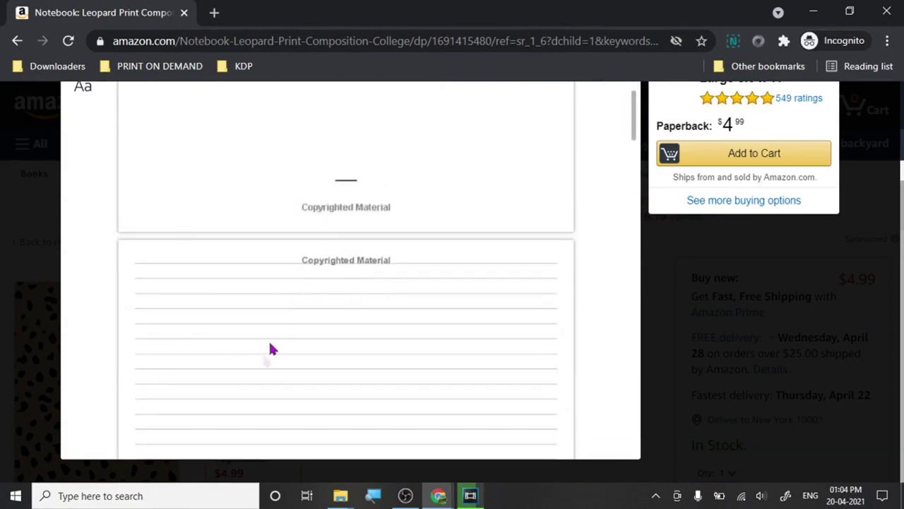
{"action": "scroll", "coordinate": [260, 344], "scroll_direction": "down", "scroll_amount": 1}
{"action": "scroll", "coordinate": [535, 309], "scroll_direction": "down", "scroll_amount": 3}
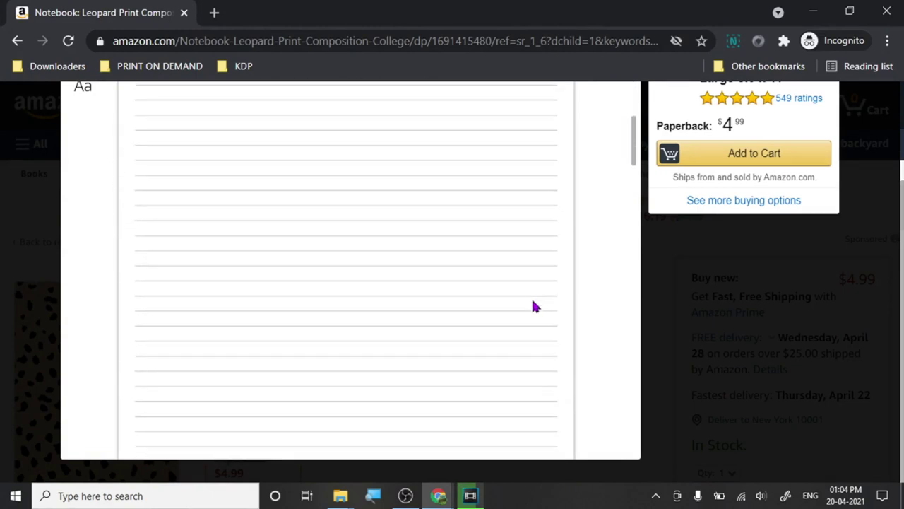
{"action": "scroll", "coordinate": [535, 308], "scroll_direction": "up", "scroll_amount": 5}
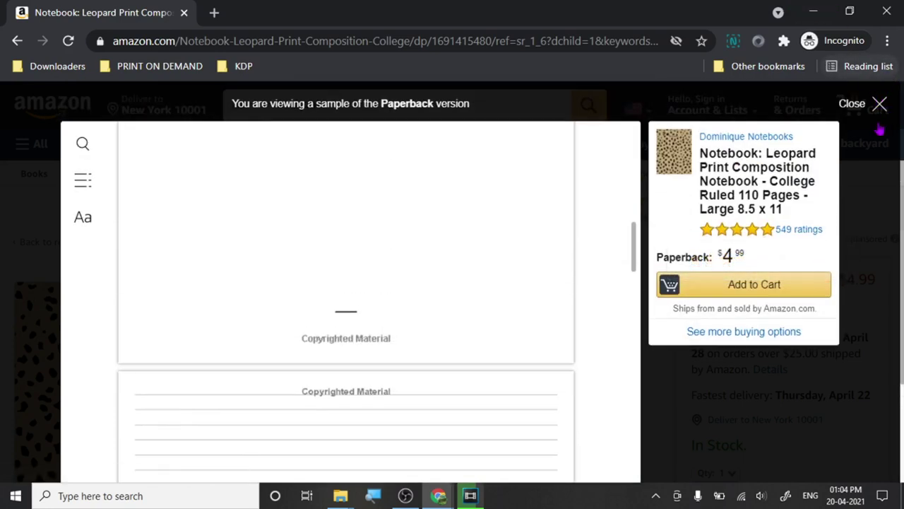
{"action": "left_click", "coordinate": [822, 17]}
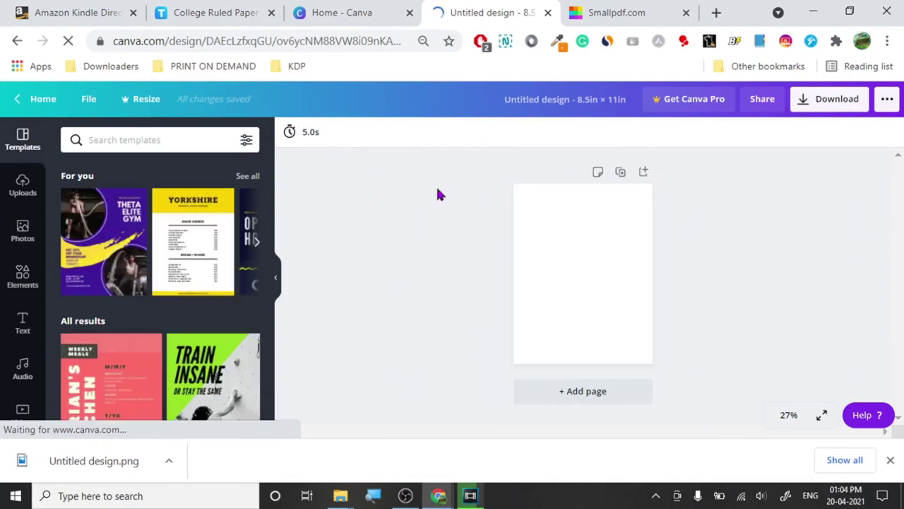
- Download the College Ruled Paper with Line Spacing template from template.net and open the downloaded zip archive
{"action": "left_click", "coordinate": [241, 22]}
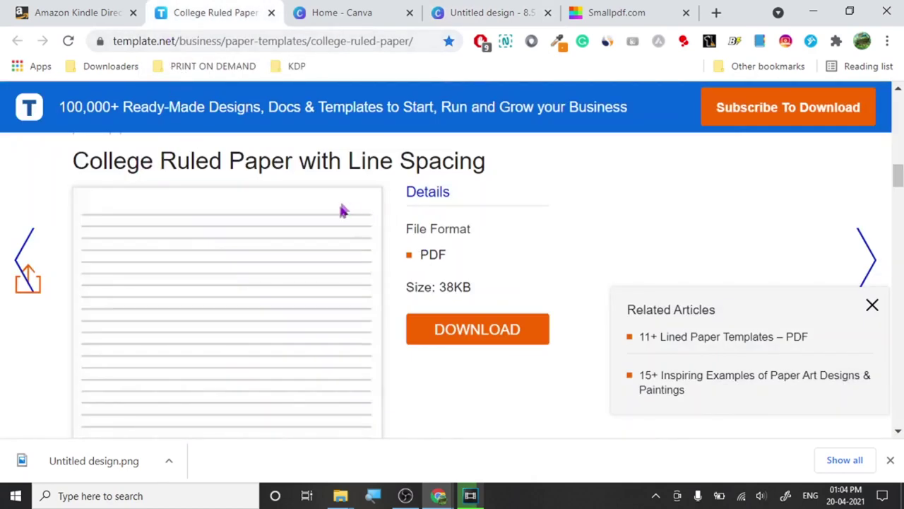
{"action": "left_click", "coordinate": [335, 40]}
{"action": "left_click", "coordinate": [337, 41]}
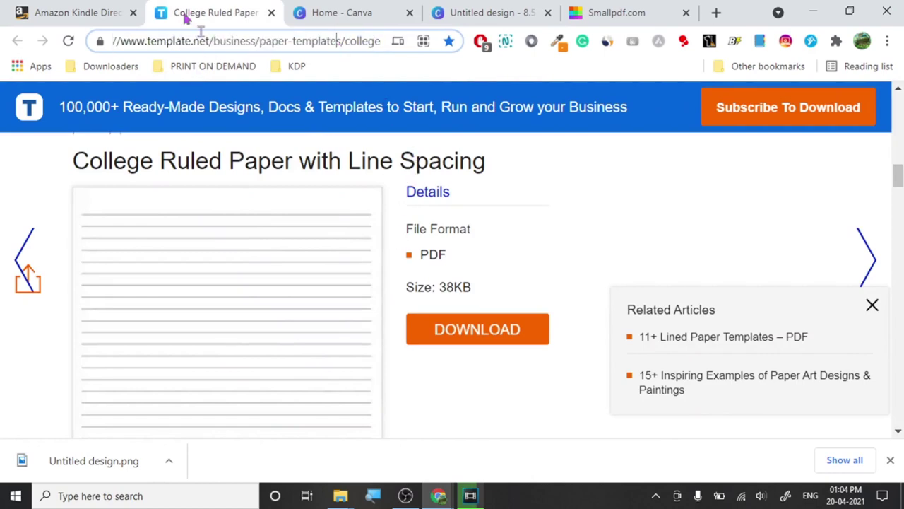
{"action": "left_click", "coordinate": [479, 336]}
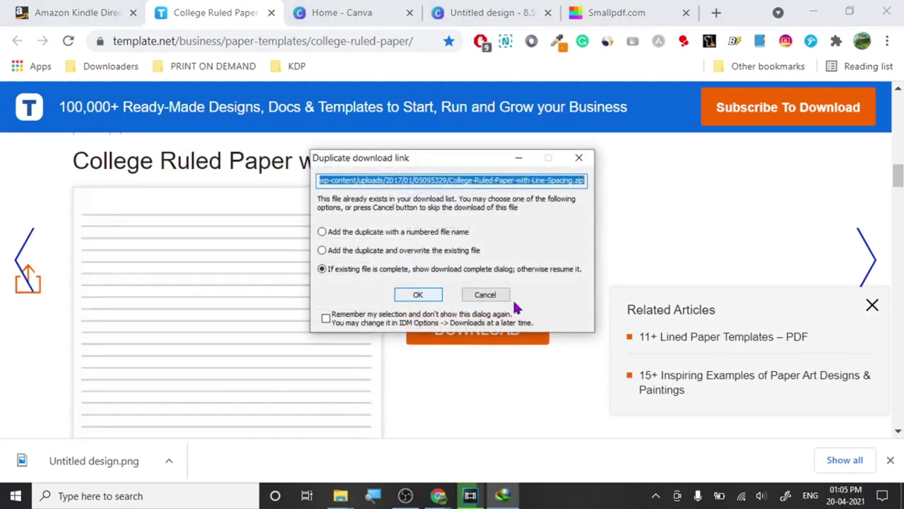
{"action": "left_click", "coordinate": [417, 296]}
{"action": "left_click", "coordinate": [360, 291]}
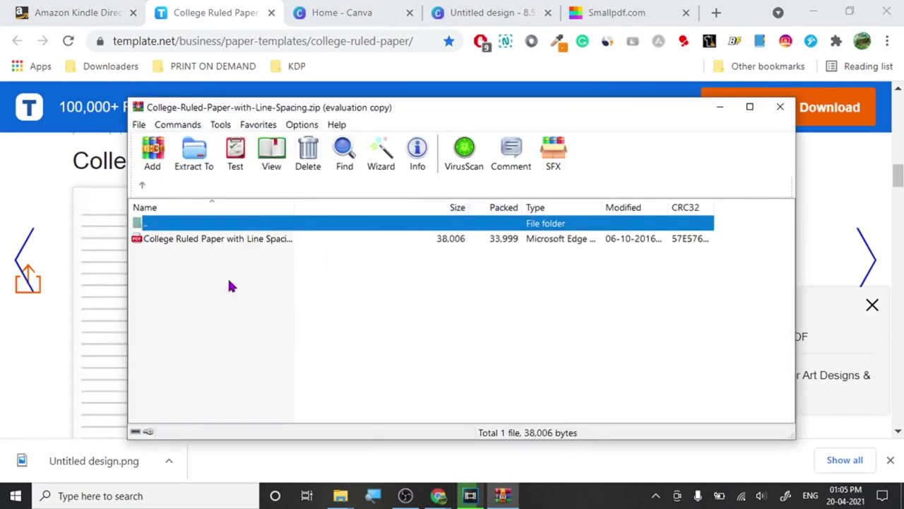
- Extract the college ruled paper PDF from the archive to the default folder and close the archive window
{"action": "left_click", "coordinate": [531, 278]}
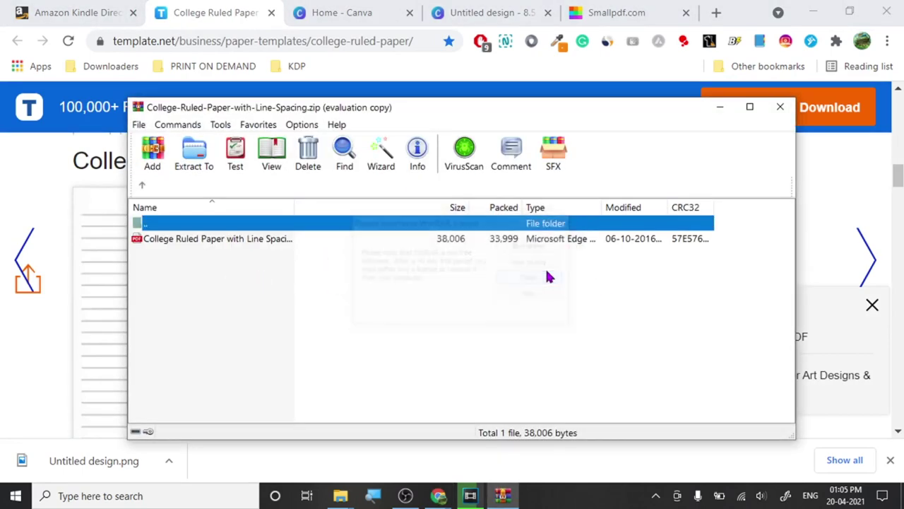
{"action": "left_click", "coordinate": [199, 164]}
{"action": "left_click", "coordinate": [503, 412]}
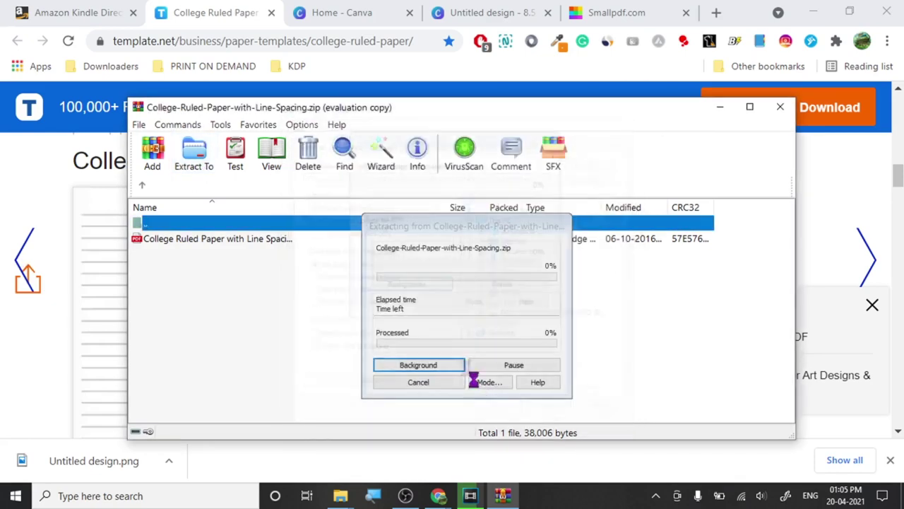
{"action": "left_click", "coordinate": [438, 344]}
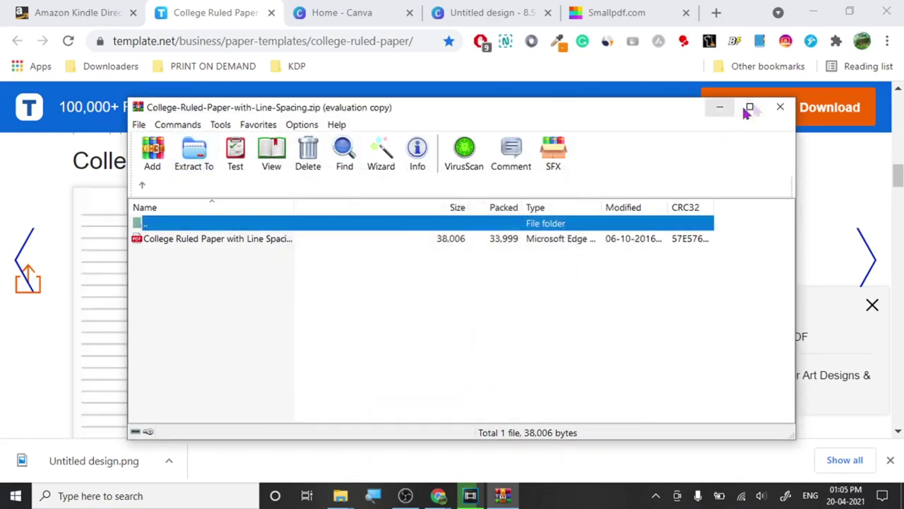
{"action": "left_click", "coordinate": [780, 107]}
- Close the 8.5x11_BW_100 folder window and go back from the NOTEBOOK NEW folder to Documents
{"action": "mouse_move", "coordinate": [340, 496]}
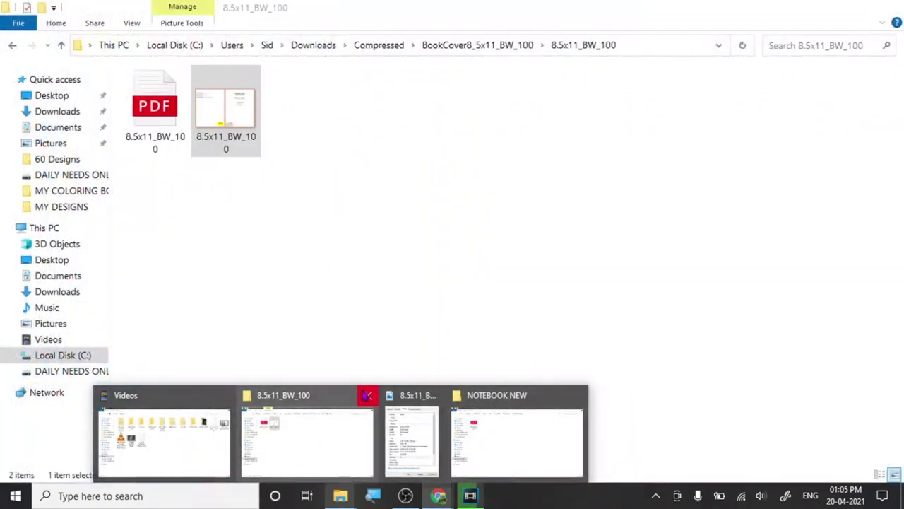
{"action": "left_click", "coordinate": [365, 395]}
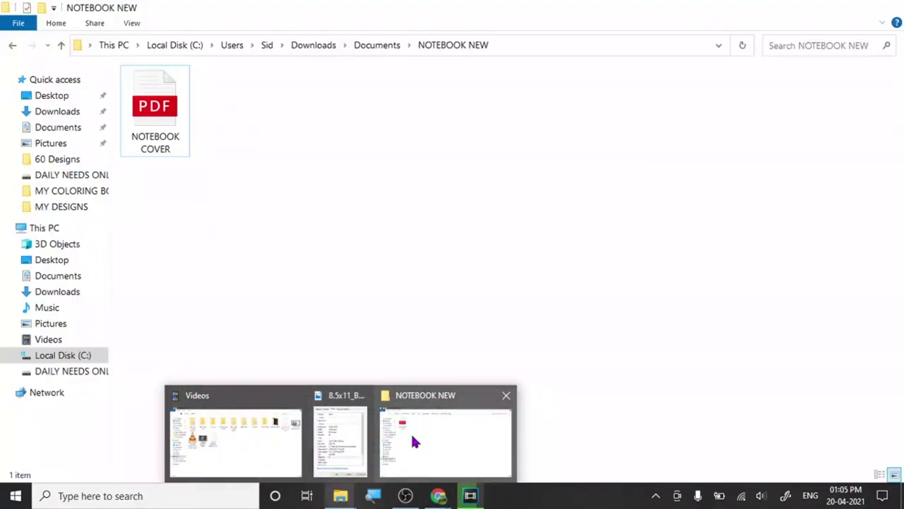
{"action": "left_click", "coordinate": [413, 433]}
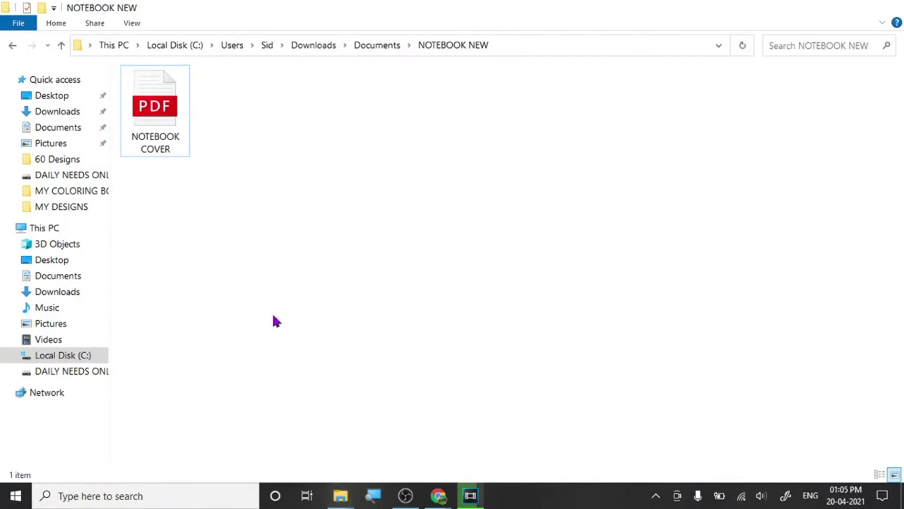
{"action": "left_click", "coordinate": [10, 46]}
- Open the Notebook College Ruled Pack 8.5 x 11 PDF, look through its lined pages, and return to the template website
{"action": "left_click", "coordinate": [323, 159]}
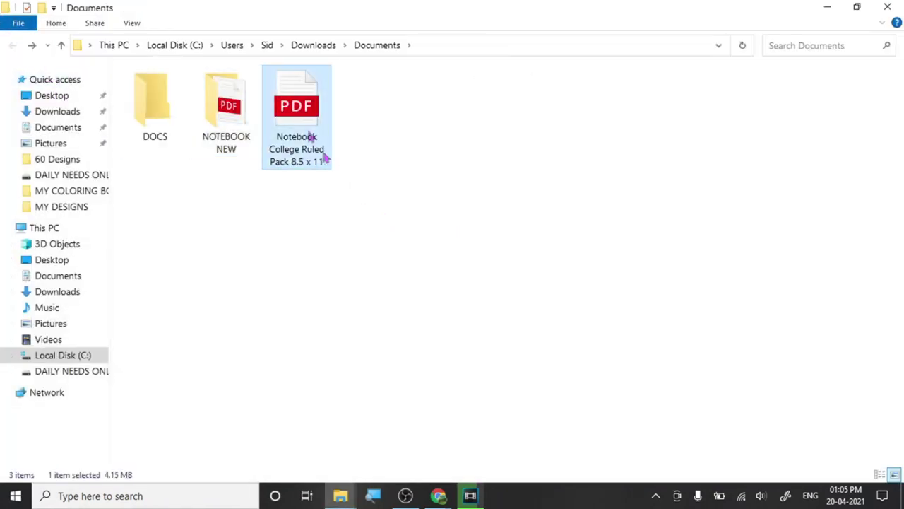
{"action": "double_click", "coordinate": [308, 124]}
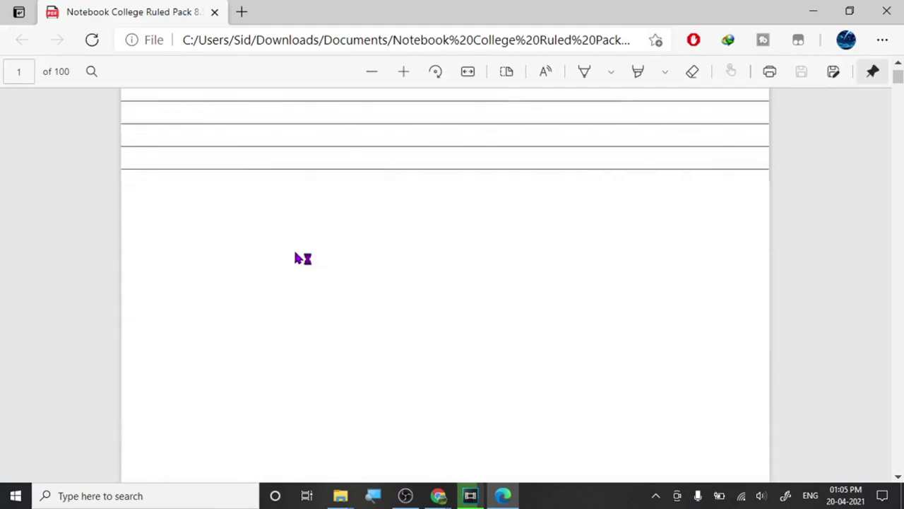
{"action": "scroll", "coordinate": [297, 258], "scroll_direction": "down", "scroll_amount": 15}
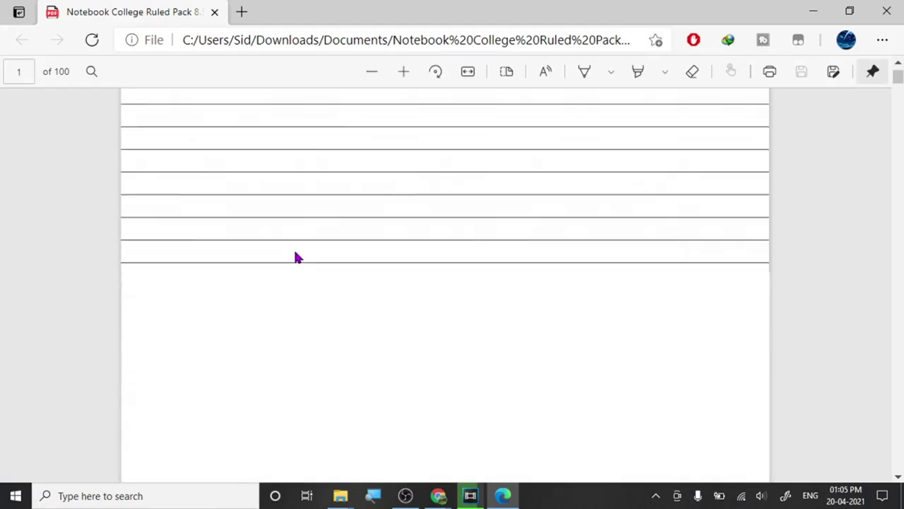
{"action": "scroll", "coordinate": [295, 256], "scroll_direction": "down", "scroll_amount": 5}
{"action": "left_click", "coordinate": [886, 11]}
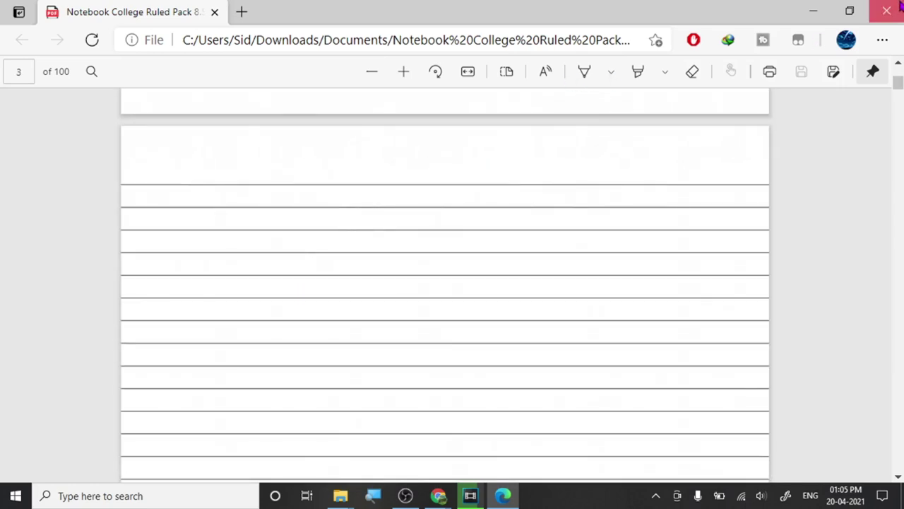
{"action": "left_click", "coordinate": [293, 154]}
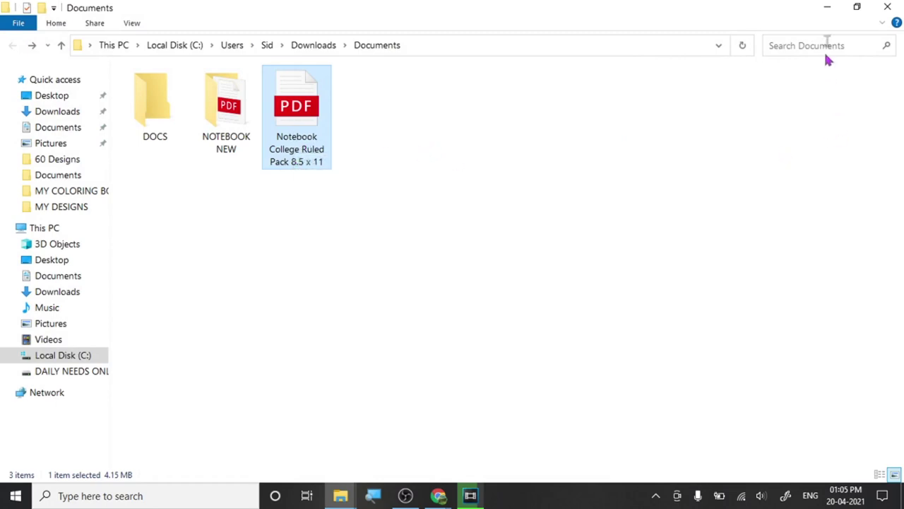
{"action": "left_click", "coordinate": [828, 10]}
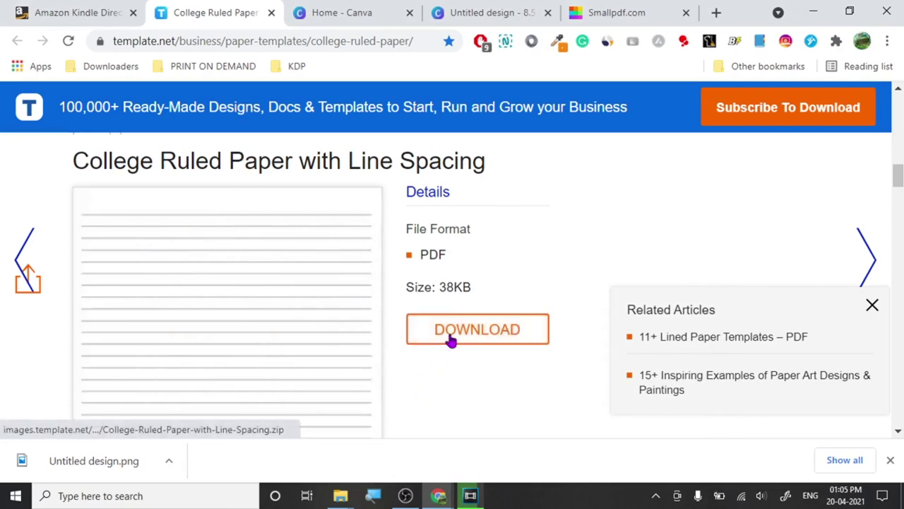
- Download the College Ruled Paper with Line Spacing template again as a numbered copy and open the zip archive
{"action": "left_click", "coordinate": [506, 341]}
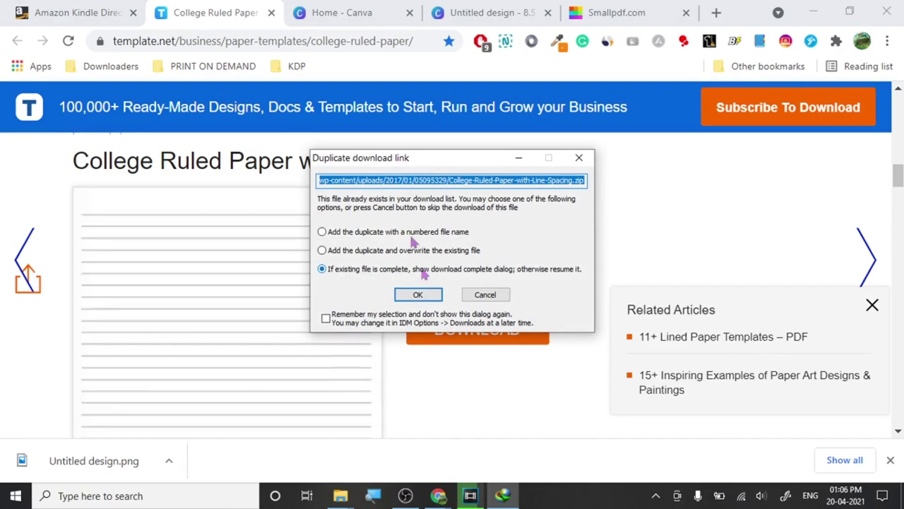
{"action": "left_click", "coordinate": [421, 295]}
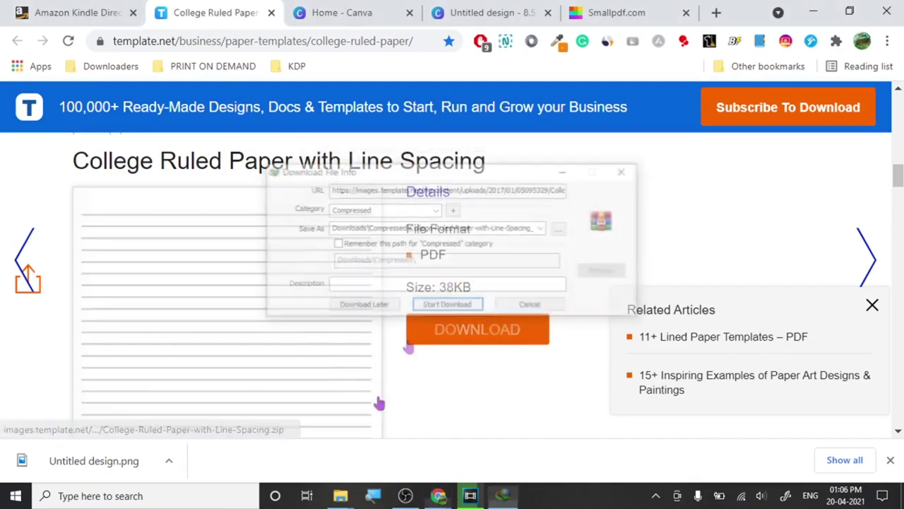
{"action": "left_click", "coordinate": [434, 307]}
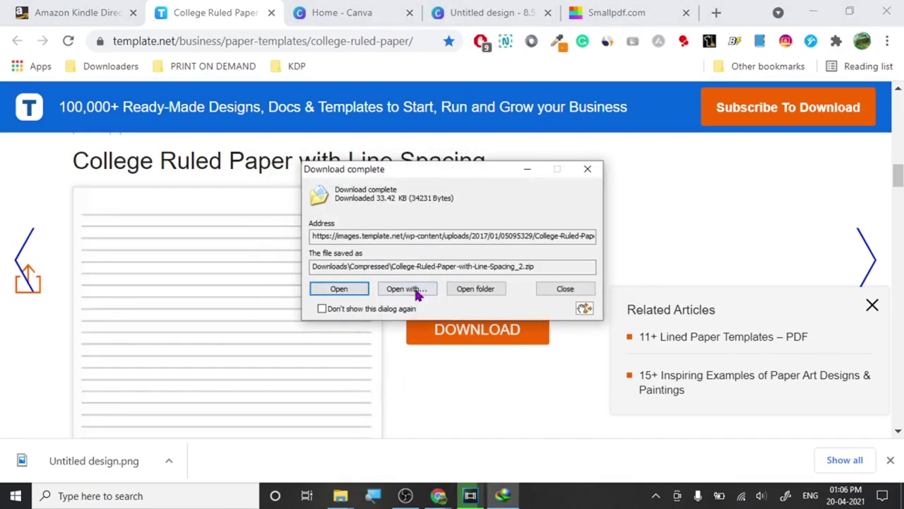
{"action": "left_click", "coordinate": [339, 287]}
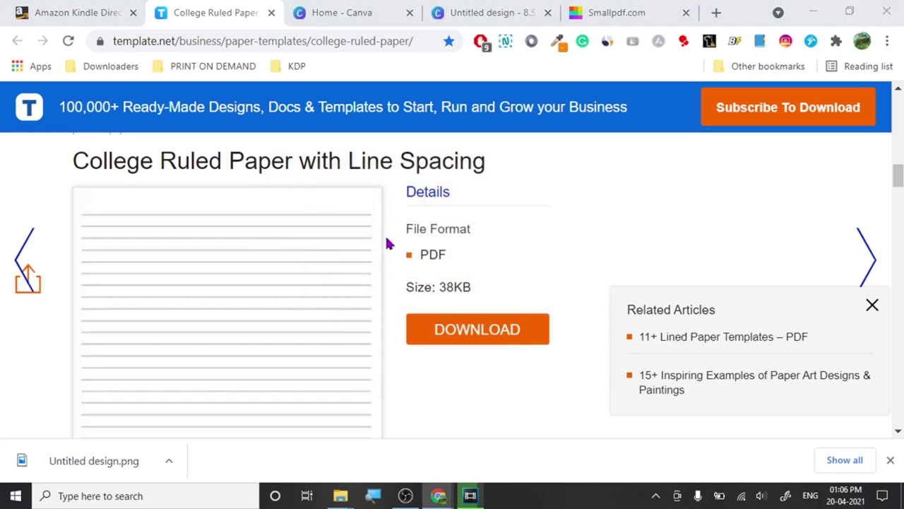
- Open the college ruled paper PDF from the archive, look over its lined page, and close the viewer
{"action": "left_click", "coordinate": [305, 240]}
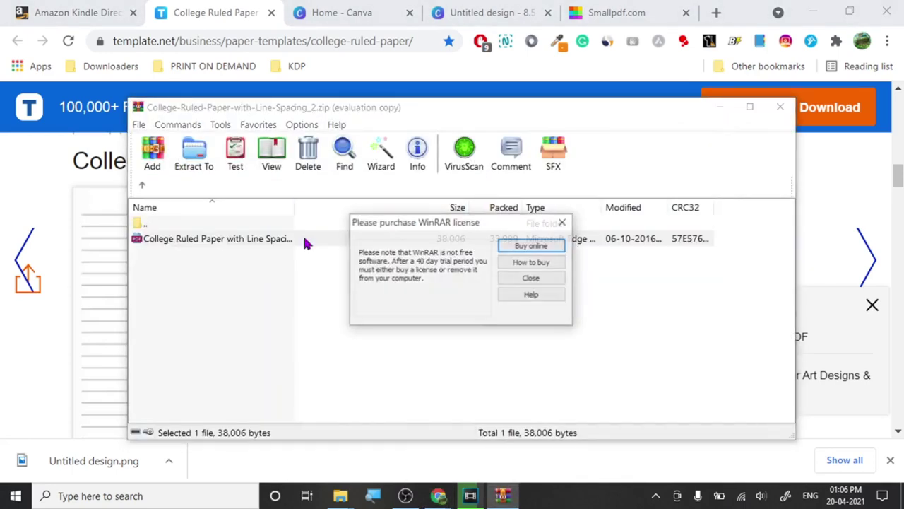
{"action": "left_click", "coordinate": [545, 278]}
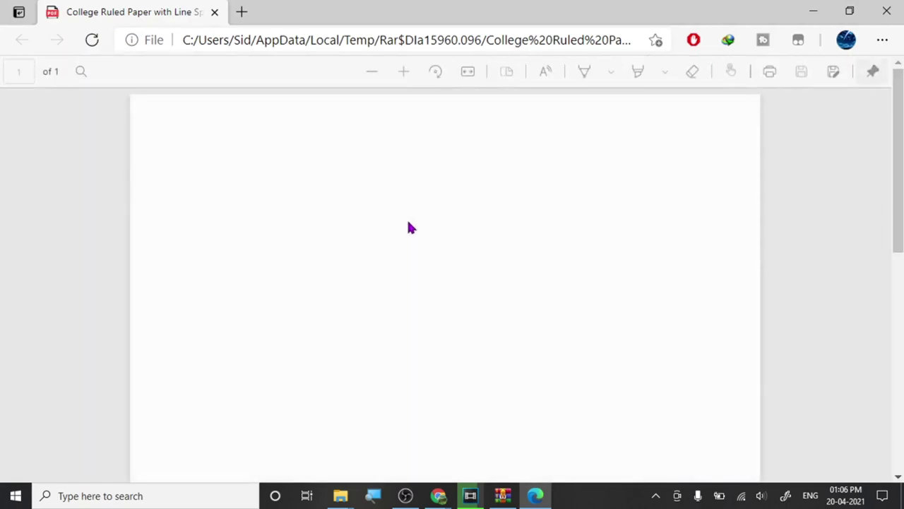
{"action": "scroll", "coordinate": [446, 172], "scroll_direction": "down", "scroll_amount": 5}
{"action": "scroll", "coordinate": [445, 171], "scroll_direction": "up", "scroll_amount": 4}
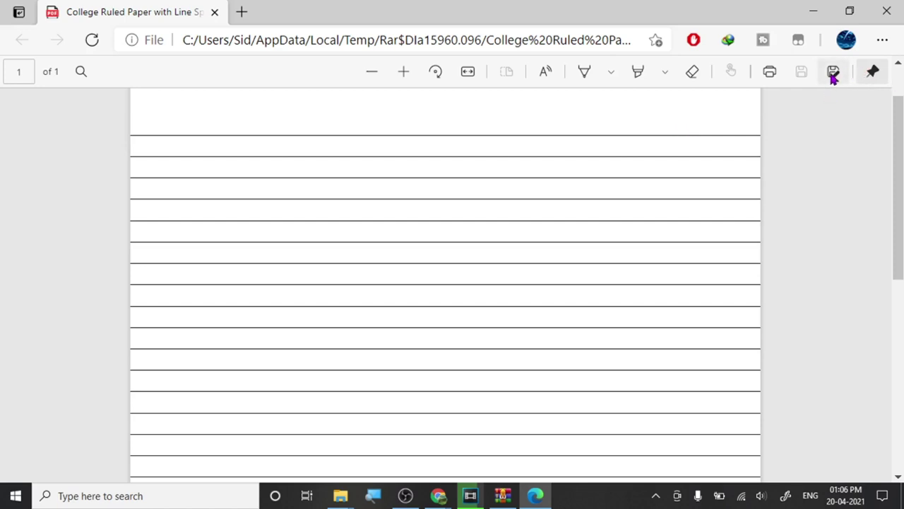
{"action": "left_click", "coordinate": [887, 11]}
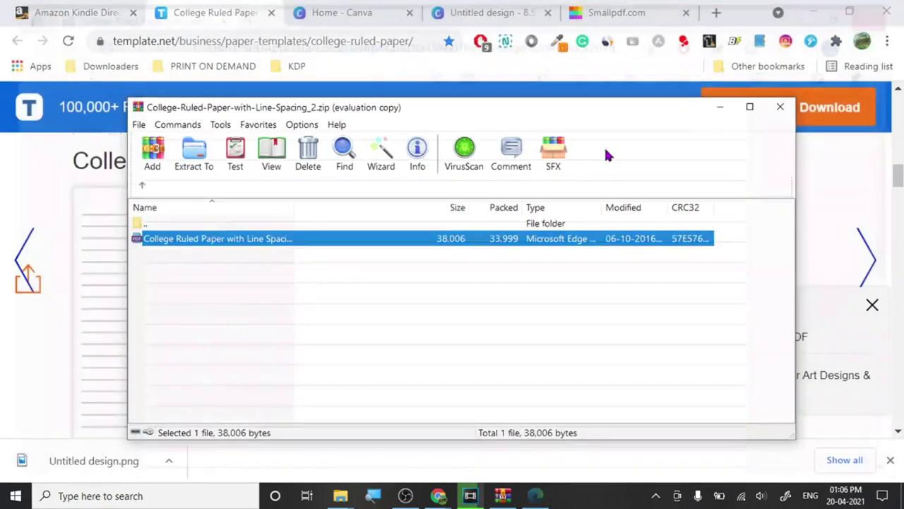
- Go to the Documents folder with the college ruled paper PDF and move the Notebook College Ruled Pack 8.5 x 11 PDF into NOTEBOOK NEW
{"action": "left_click_drag", "start_coordinate": [218, 243], "coordinate": [386, 302]}
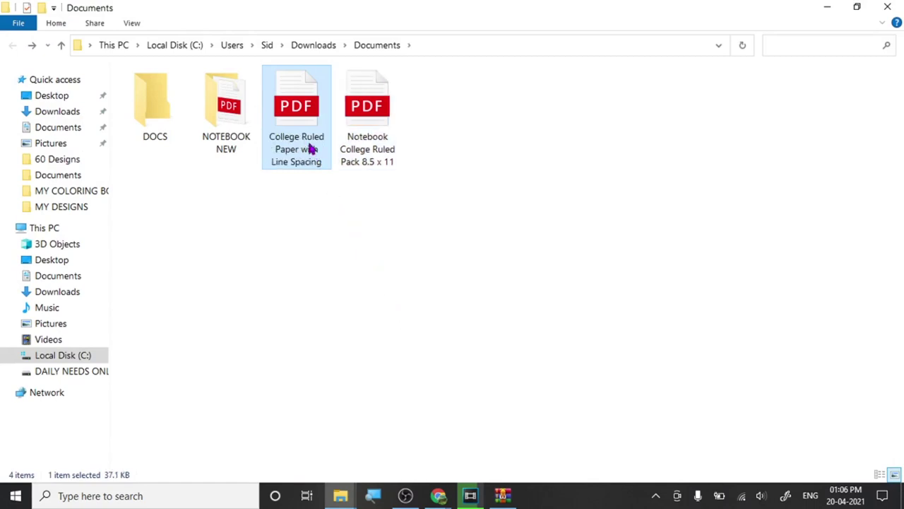
{"action": "left_click", "coordinate": [360, 159]}
{"action": "left_click", "coordinate": [300, 135]}
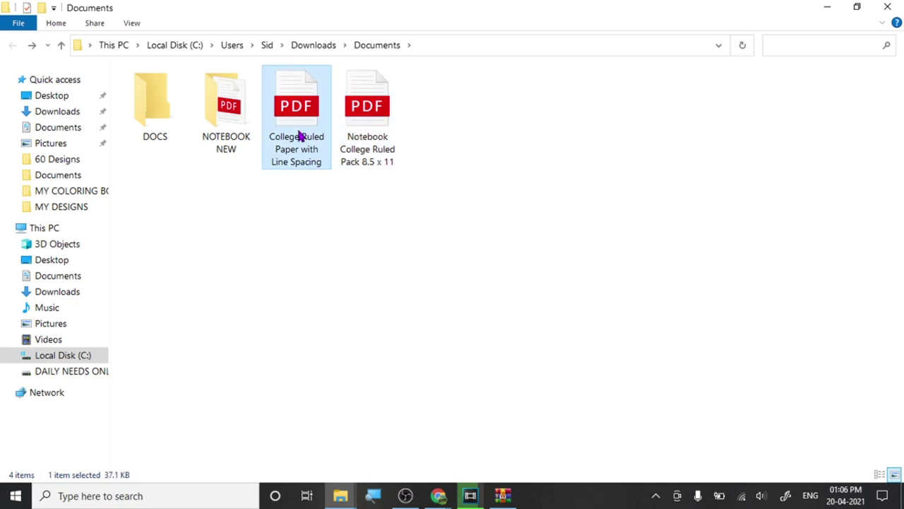
{"action": "left_click", "coordinate": [359, 218]}
{"action": "left_click_drag", "start_coordinate": [388, 117], "coordinate": [209, 136]}
{"action": "left_click", "coordinate": [303, 135]}
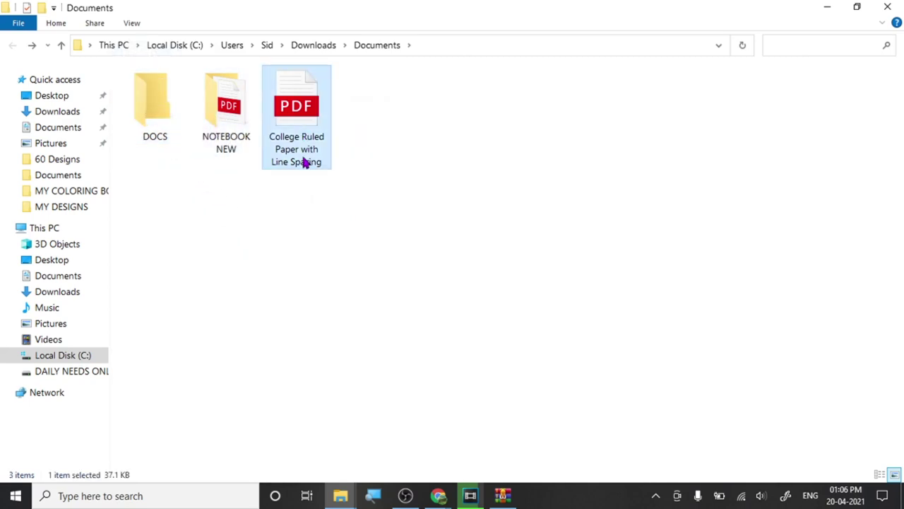
- Put the open windows away, switch to Smallpdf in the browser, and reload the page with the expired download link
{"action": "left_click", "coordinate": [827, 6]}
{"action": "left_click", "coordinate": [749, 10]}
{"action": "left_click", "coordinate": [604, 10]}
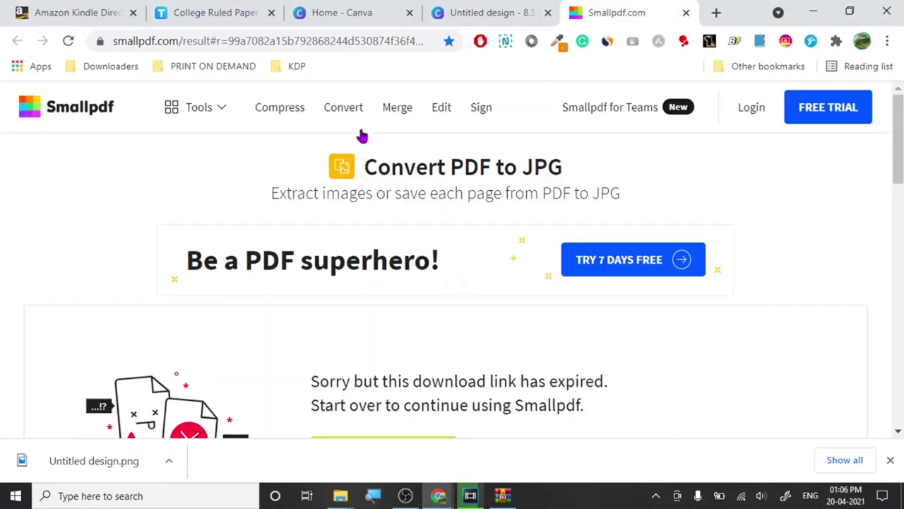
{"action": "scroll", "coordinate": [310, 286], "scroll_direction": "down", "scroll_amount": 2}
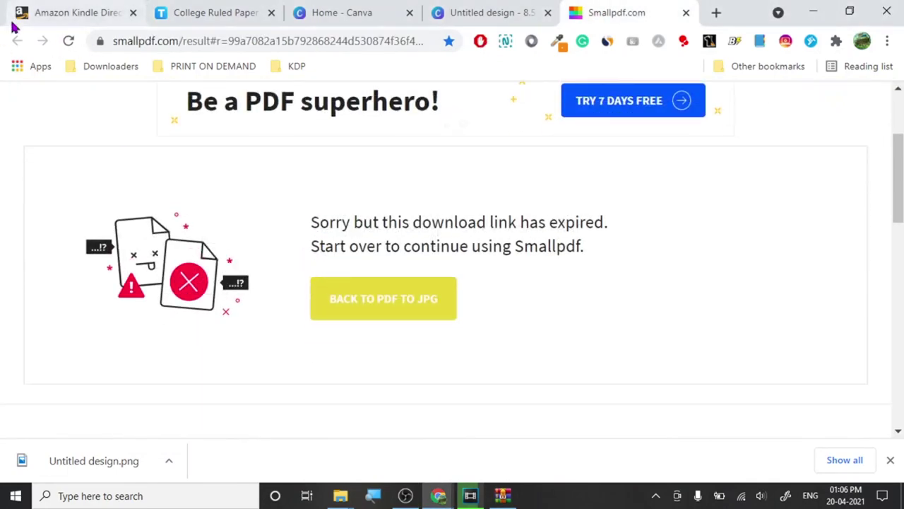
{"action": "left_click", "coordinate": [68, 41]}
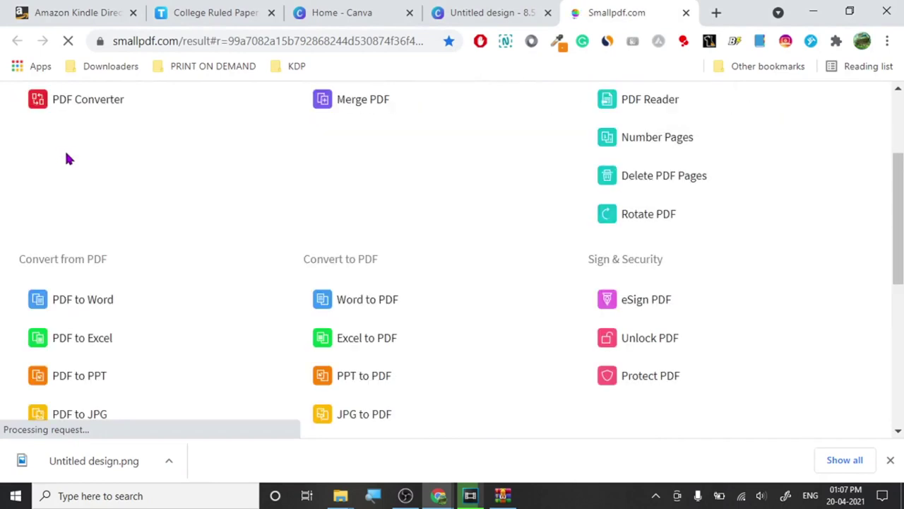
- Look through the Smallpdf tool list and go to the PDF to JPG converter
{"action": "scroll", "coordinate": [68, 159], "scroll_direction": "up", "scroll_amount": 3}
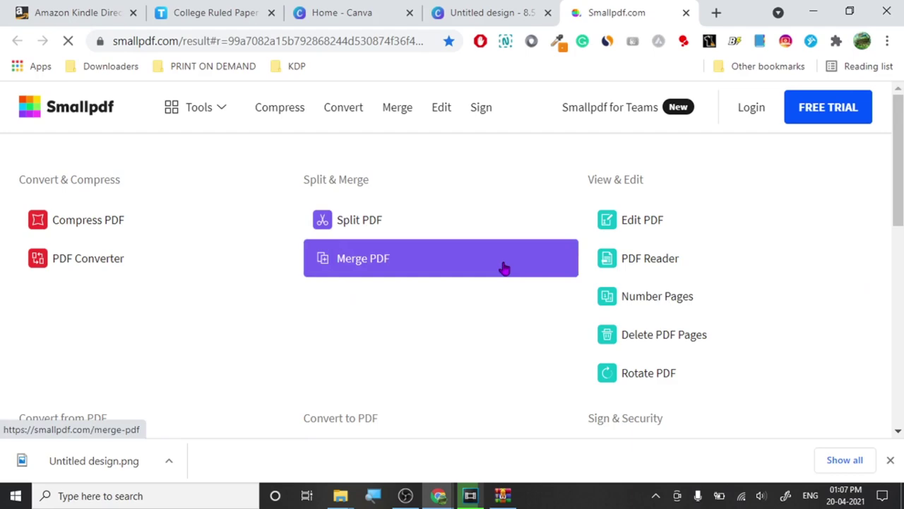
{"action": "scroll", "coordinate": [504, 267], "scroll_direction": "down", "scroll_amount": 2}
{"action": "scroll", "coordinate": [424, 286], "scroll_direction": "down", "scroll_amount": 2}
{"action": "scroll", "coordinate": [141, 332], "scroll_direction": "up", "scroll_amount": 5}
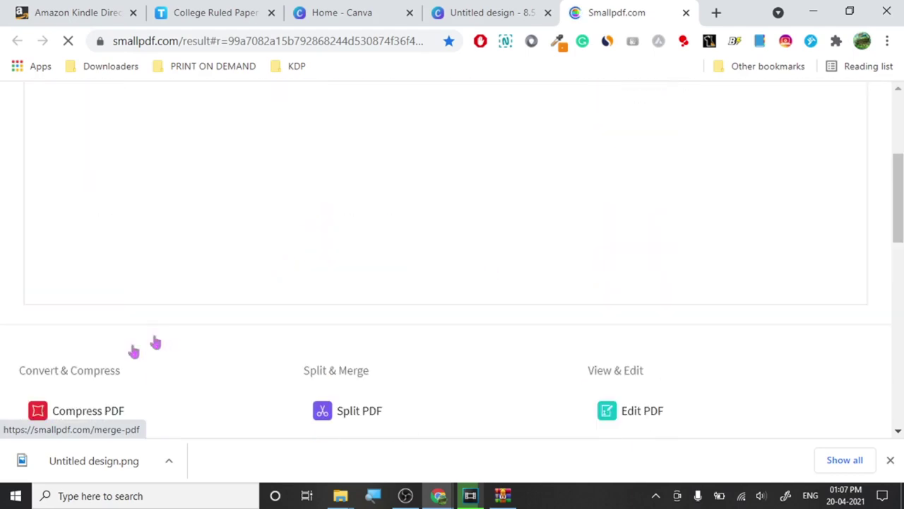
{"action": "scroll", "coordinate": [156, 320], "scroll_direction": "up", "scroll_amount": 3}
{"action": "scroll", "coordinate": [158, 307], "scroll_direction": "down", "scroll_amount": 2}
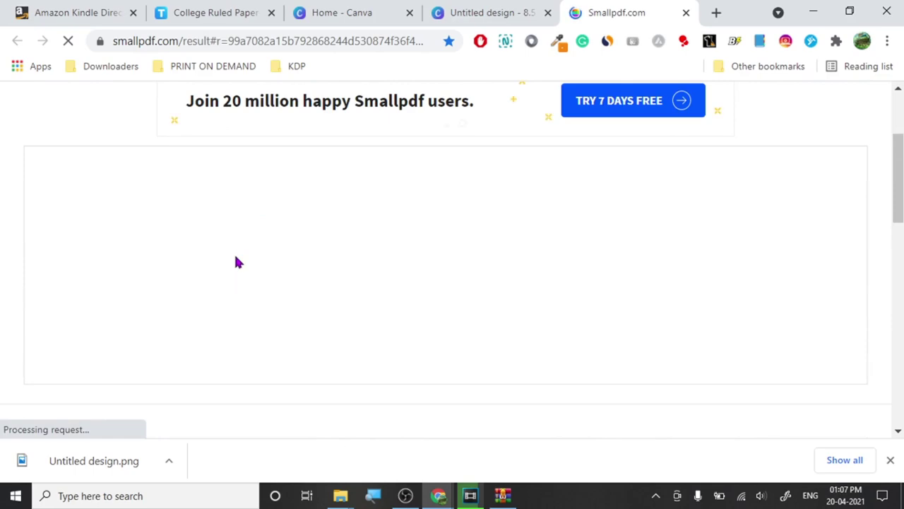
{"action": "scroll", "coordinate": [238, 251], "scroll_direction": "down", "scroll_amount": 10}
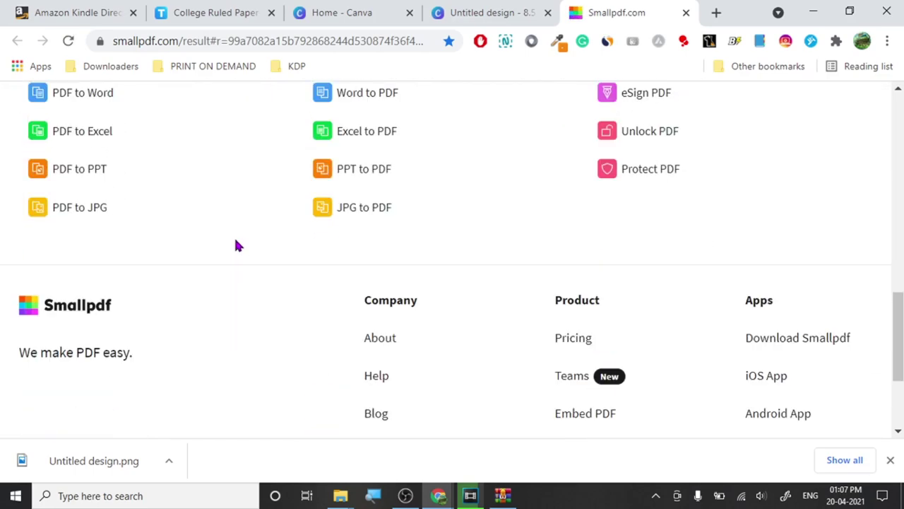
{"action": "scroll", "coordinate": [238, 245], "scroll_direction": "up", "scroll_amount": 10}
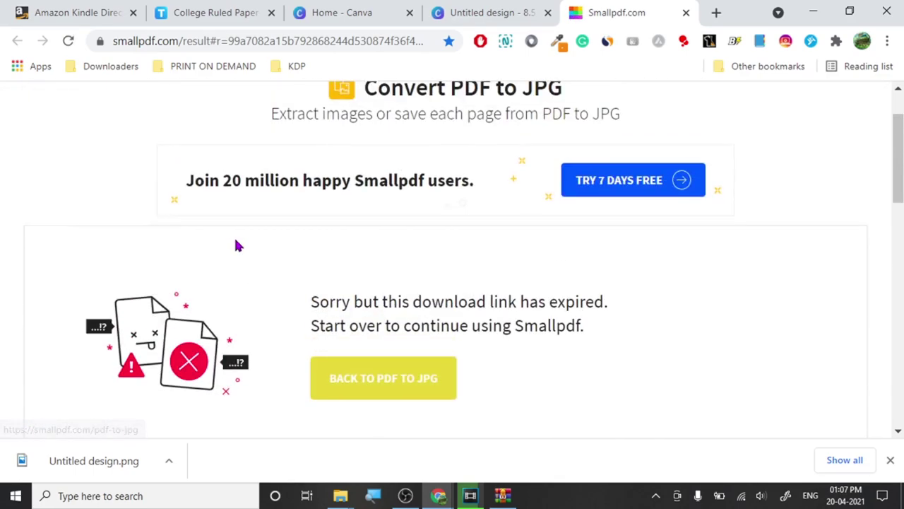
{"action": "scroll", "coordinate": [238, 245], "scroll_direction": "down", "scroll_amount": 1}
{"action": "left_click", "coordinate": [371, 298]}
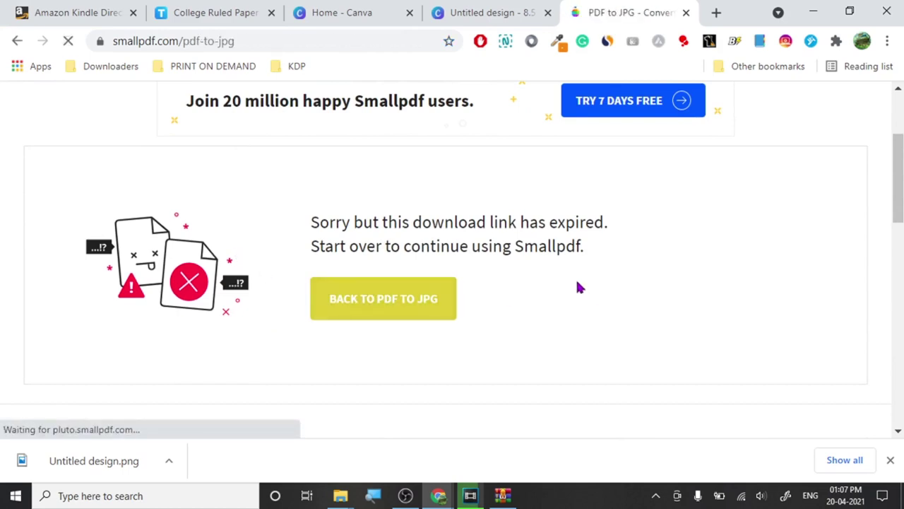
- Try to drop the college ruled paper PDF from the Documents folder onto the converter, and dismiss the Chrome extension offer
{"action": "scroll", "coordinate": [452, 262], "scroll_direction": "down", "scroll_amount": 3}
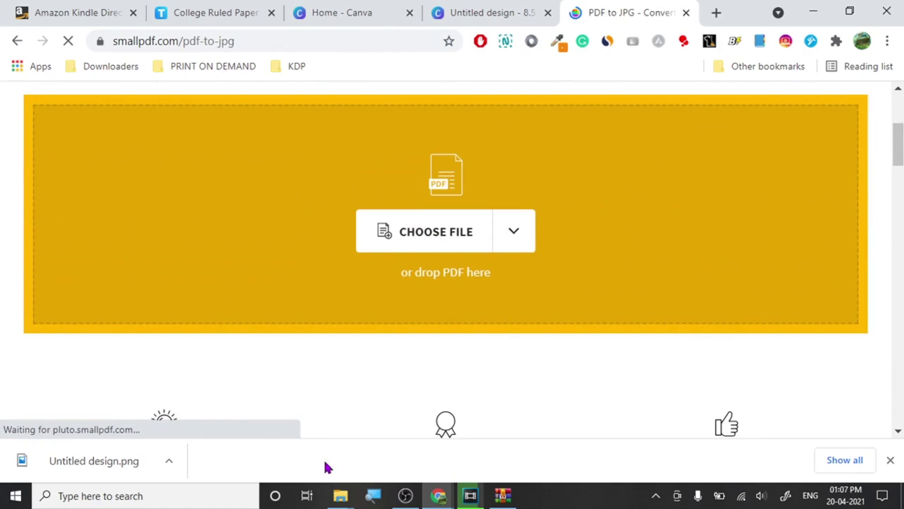
{"action": "mouse_move", "coordinate": [340, 495]}
{"action": "left_click", "coordinate": [421, 424]}
{"action": "left_click_drag", "start_coordinate": [309, 170], "coordinate": [418, 236]}
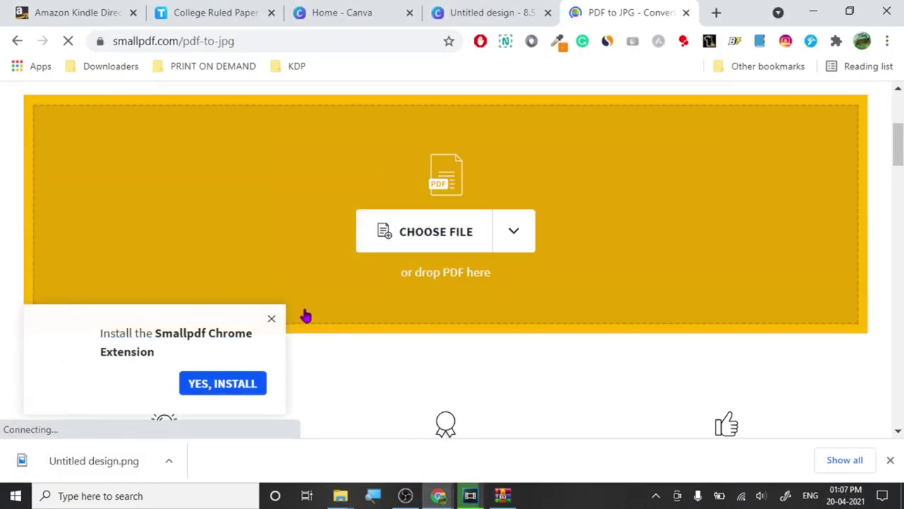
{"action": "left_click", "coordinate": [272, 320]}
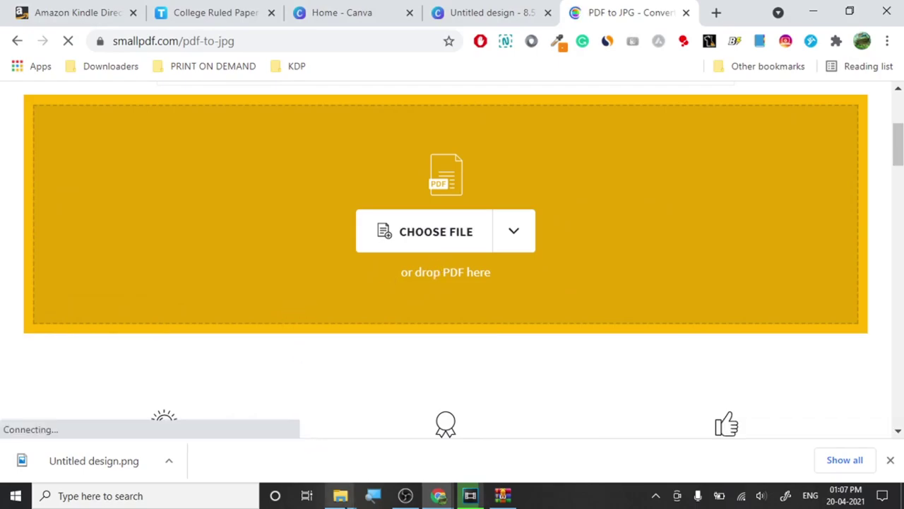
{"action": "mouse_move", "coordinate": [340, 495]}
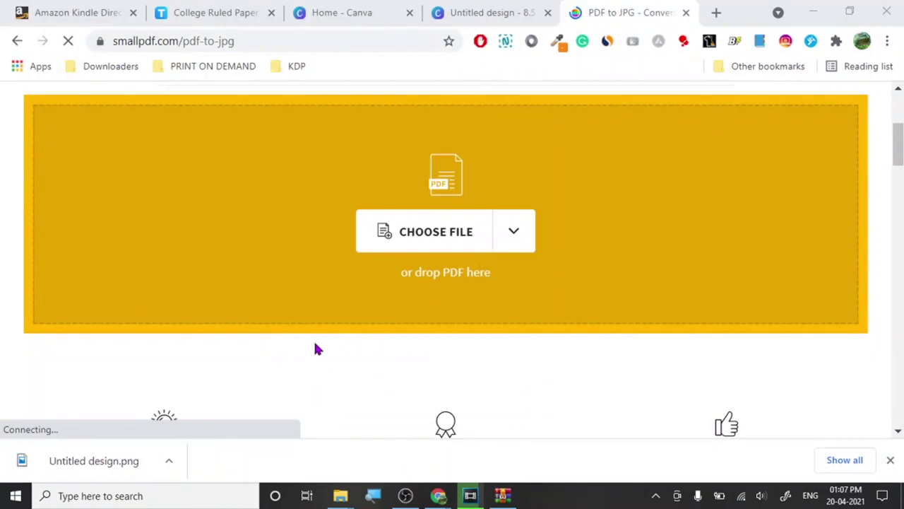
- Upload the College Ruled Paper with Line Spacing PDF from Documents and convert it to JPG using Convert entire pages
{"action": "left_click", "coordinate": [446, 246]}
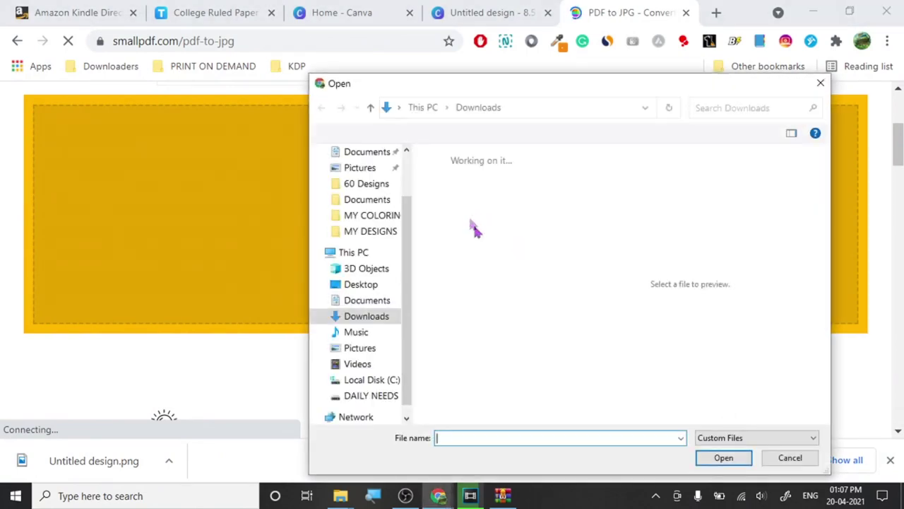
{"action": "double_click", "coordinate": [459, 207]}
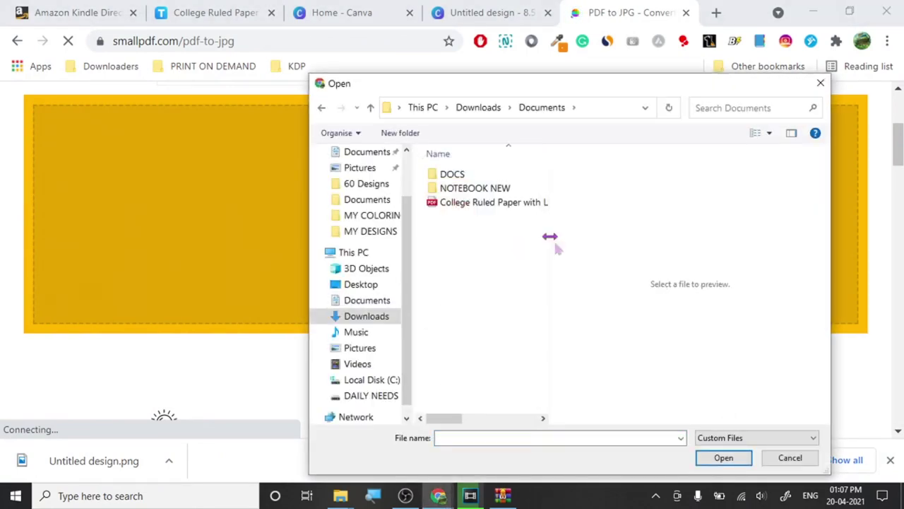
{"action": "left_click", "coordinate": [529, 205]}
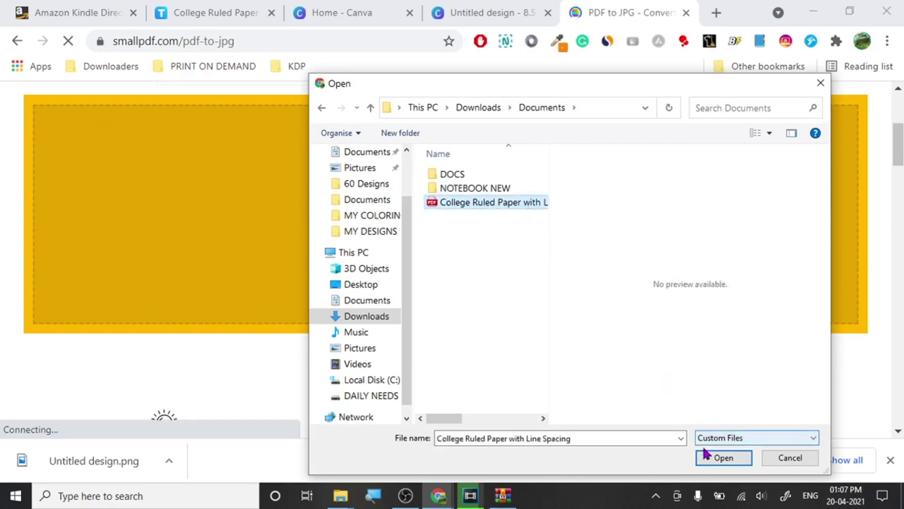
{"action": "left_click", "coordinate": [707, 458]}
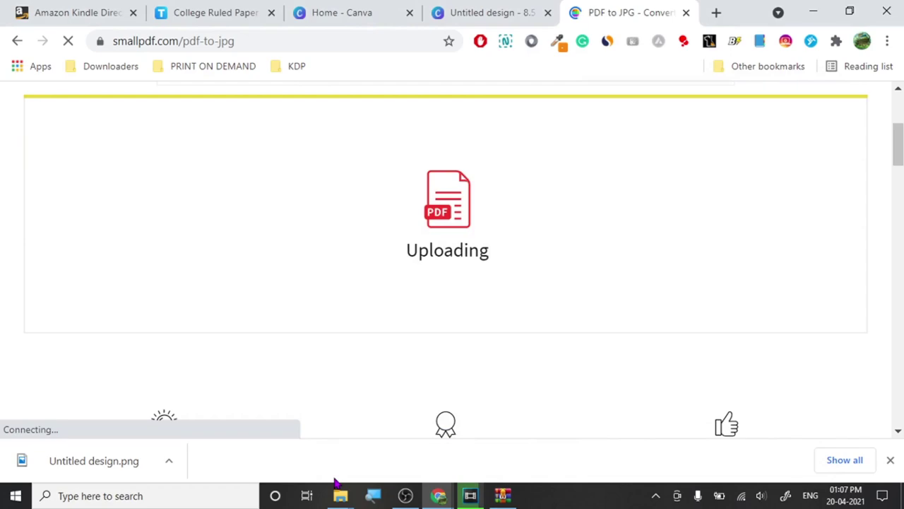
{"action": "mouse_move", "coordinate": [362, 399]}
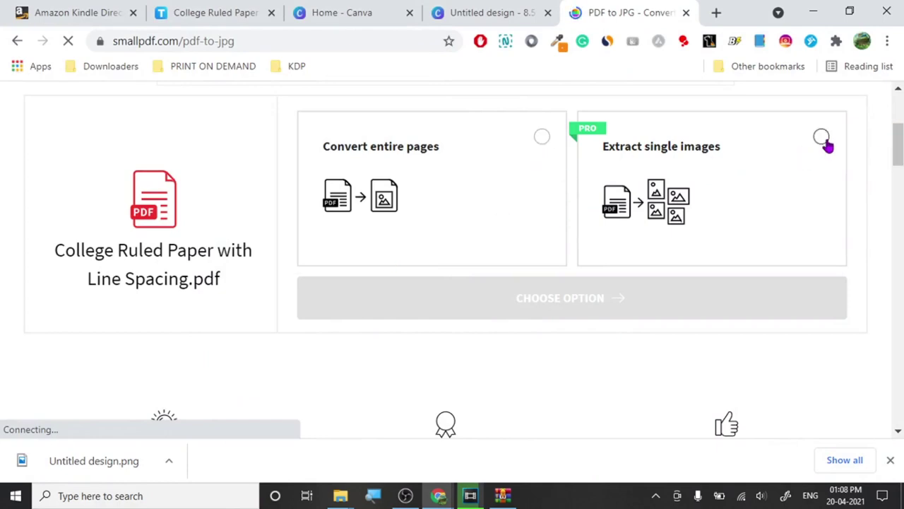
{"action": "left_click", "coordinate": [544, 141]}
{"action": "left_click", "coordinate": [502, 312]}
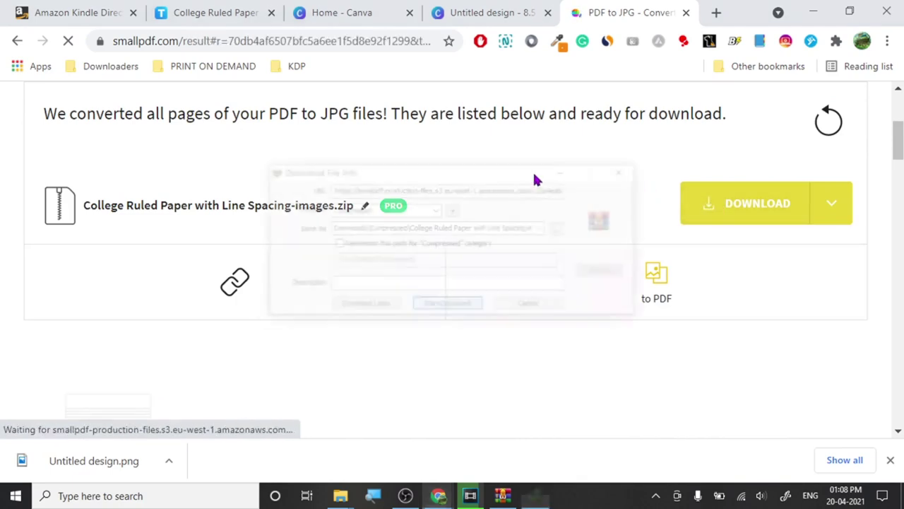
- Download and open the zip of converted images, dismiss the archive program's purchase notice, and go back to the earlier Smallpdf page
{"action": "left_click", "coordinate": [444, 306]}
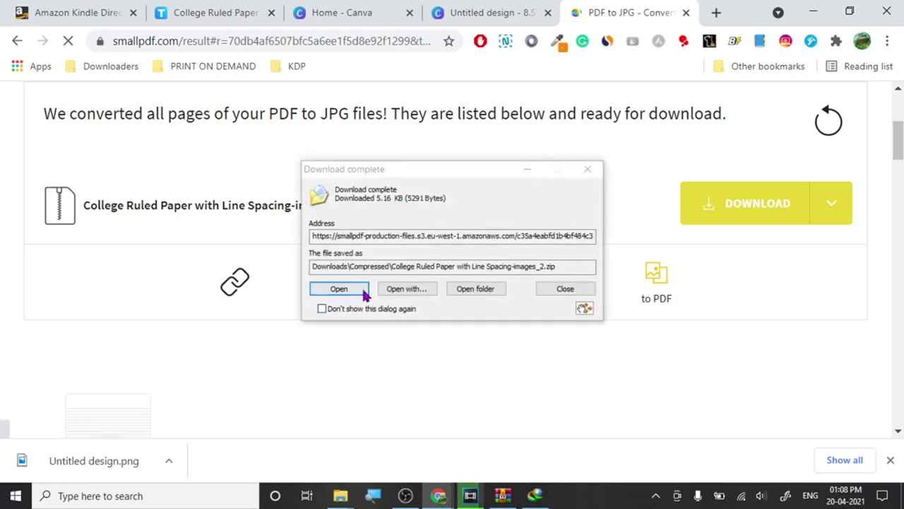
{"action": "left_click", "coordinate": [363, 292]}
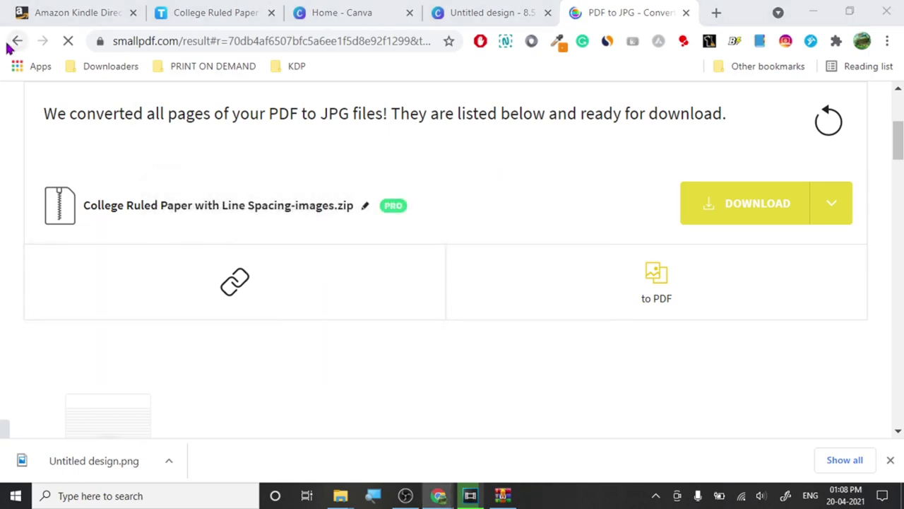
{"action": "left_click", "coordinate": [17, 41]}
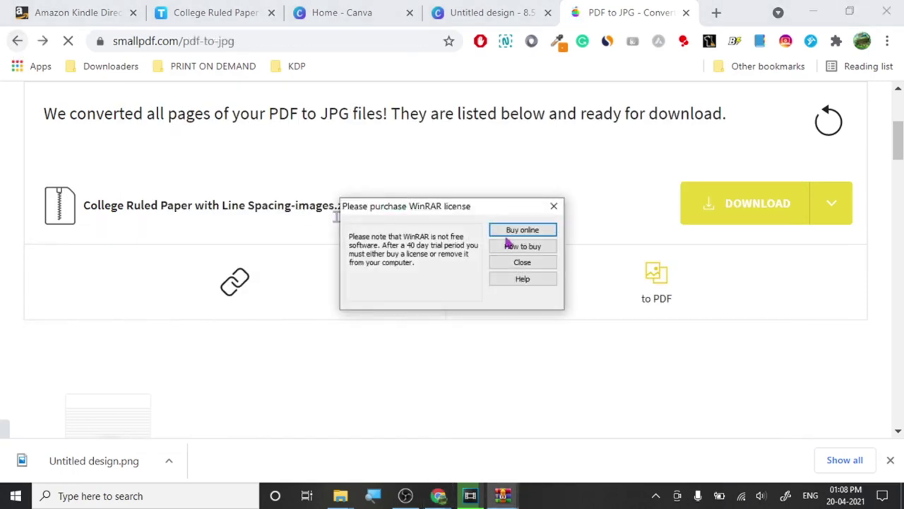
{"action": "left_click", "coordinate": [497, 264]}
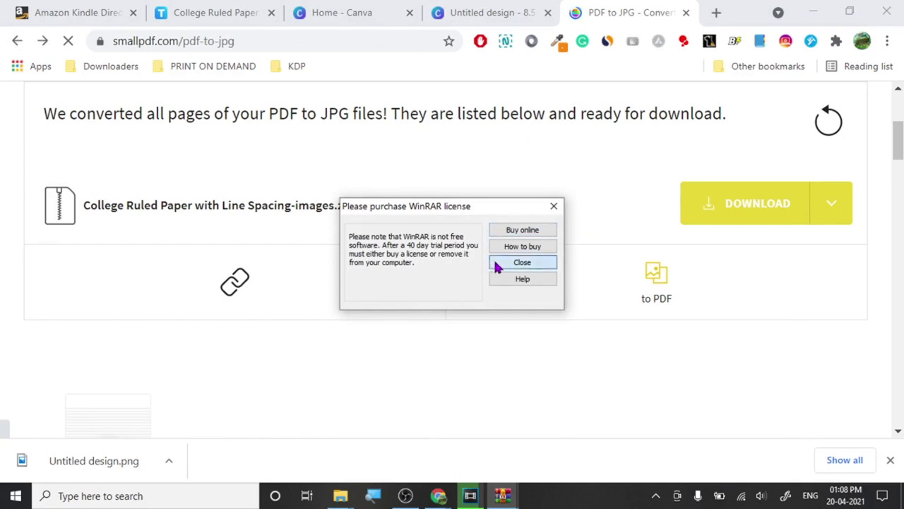
{"action": "left_click", "coordinate": [16, 41]}
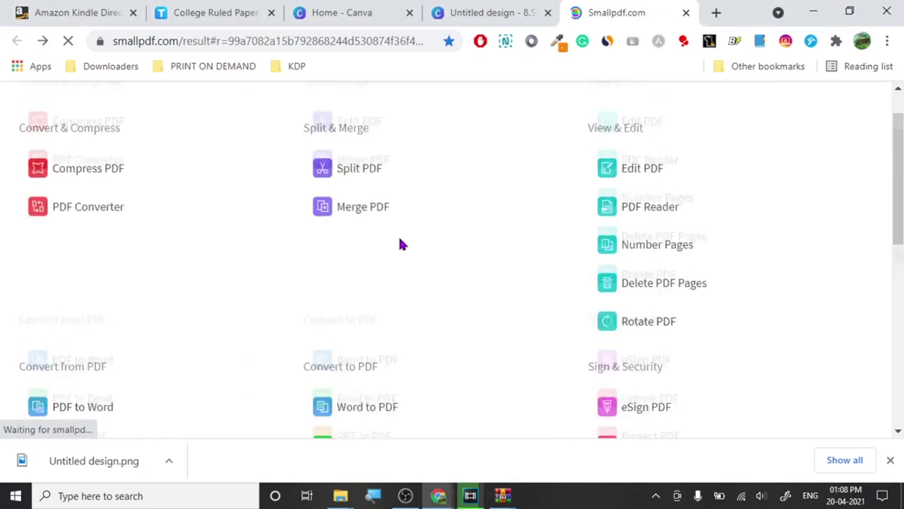
- Switch to the untitled 8.5 x 11 in Canva design and show its uploaded images
{"action": "scroll", "coordinate": [400, 243], "scroll_direction": "down", "scroll_amount": 5}
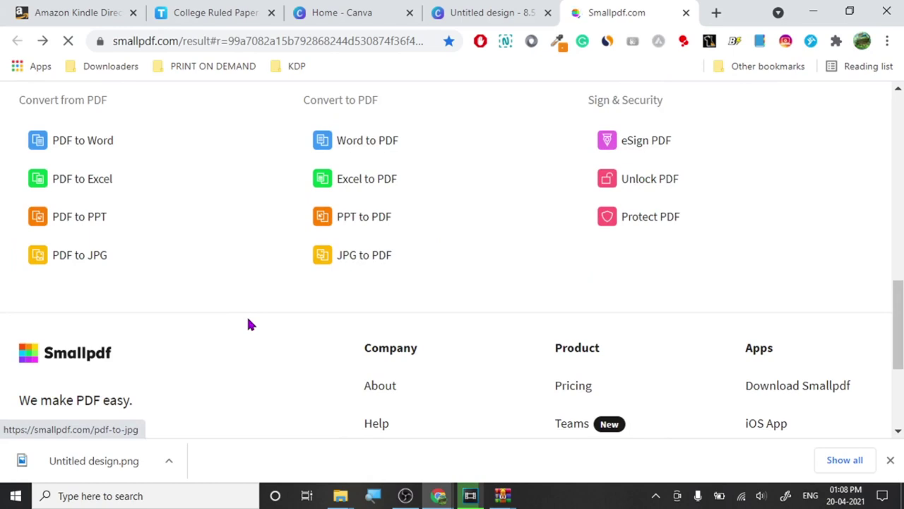
{"action": "left_click", "coordinate": [506, 9]}
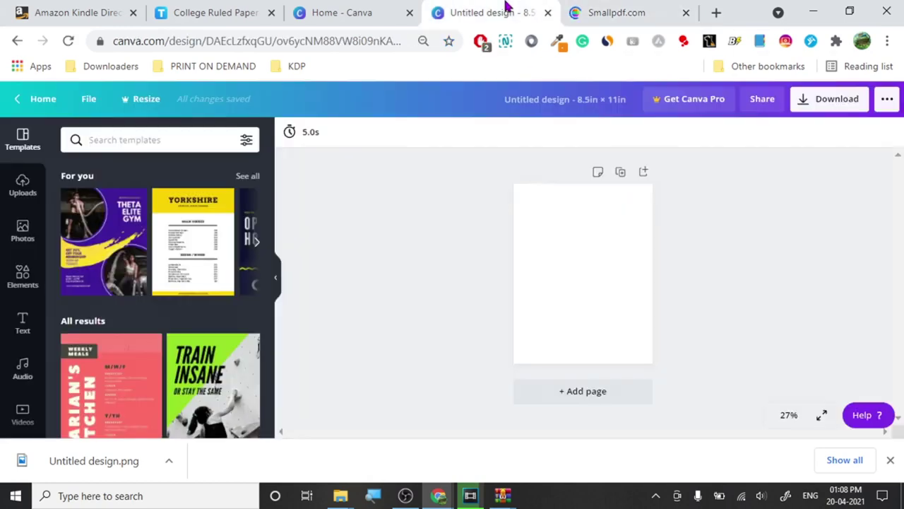
{"action": "left_click", "coordinate": [22, 190]}
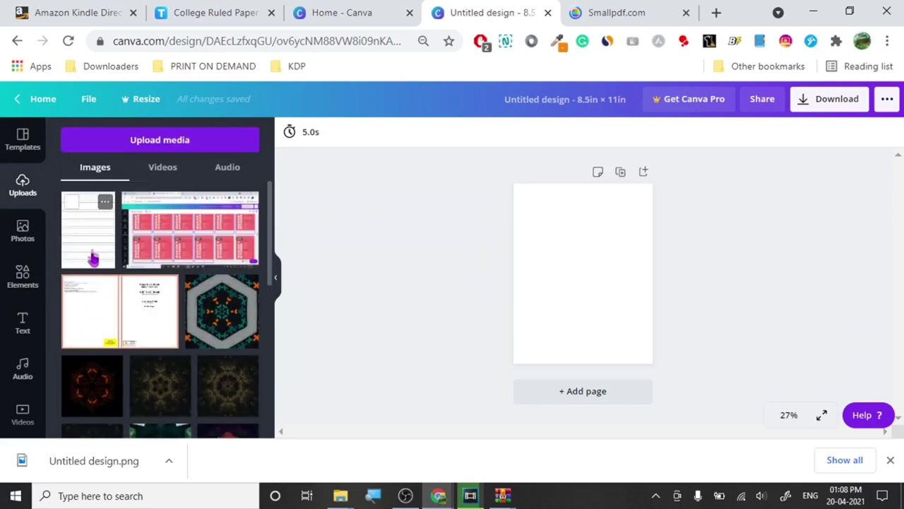
- Look through the Downloads folder and its Documents subfolder for the converted page image, and return to the Canva design
{"action": "left_click", "coordinate": [357, 468]}
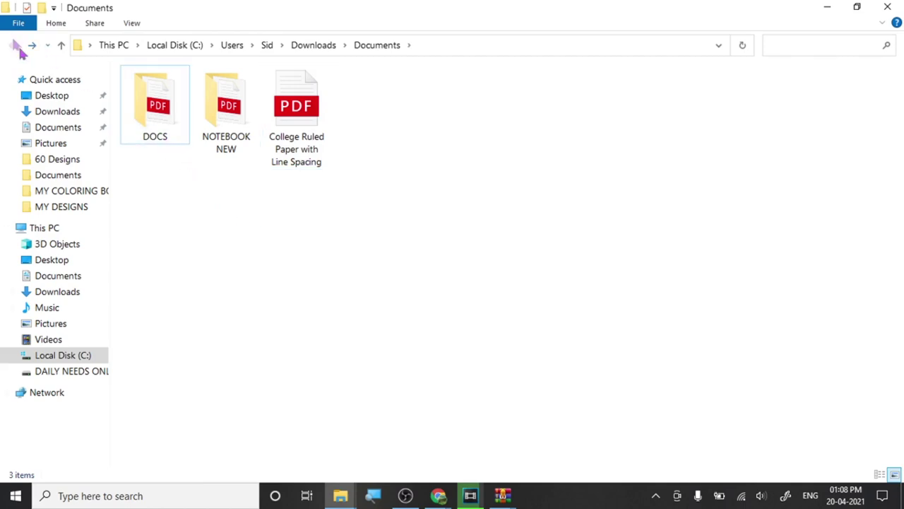
{"action": "left_click", "coordinate": [305, 48]}
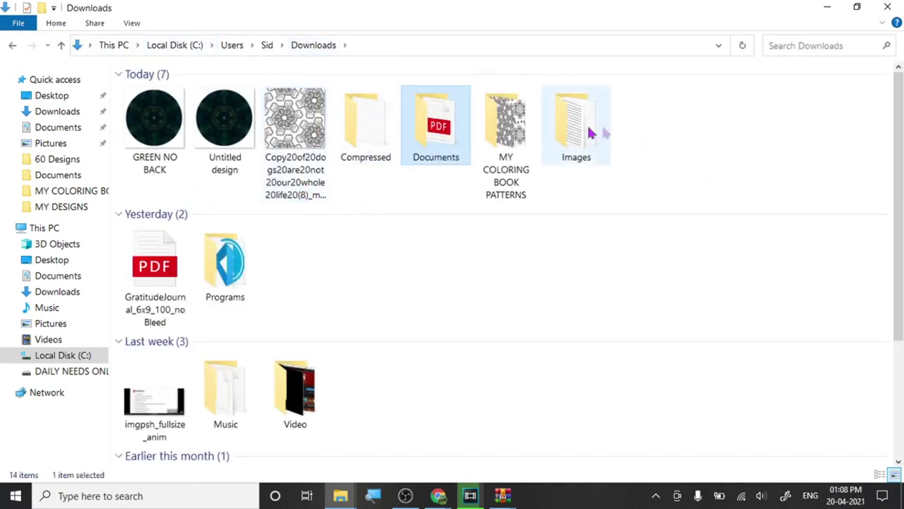
{"action": "left_click", "coordinate": [569, 133]}
{"action": "left_click", "coordinate": [422, 186]}
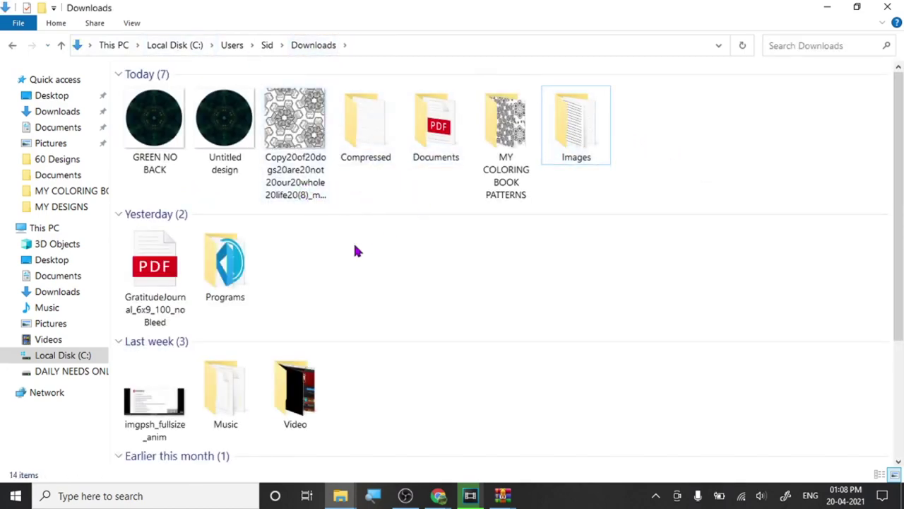
{"action": "scroll", "coordinate": [353, 275], "scroll_direction": "down", "scroll_amount": 3}
{"action": "scroll", "coordinate": [355, 285], "scroll_direction": "up", "scroll_amount": 3}
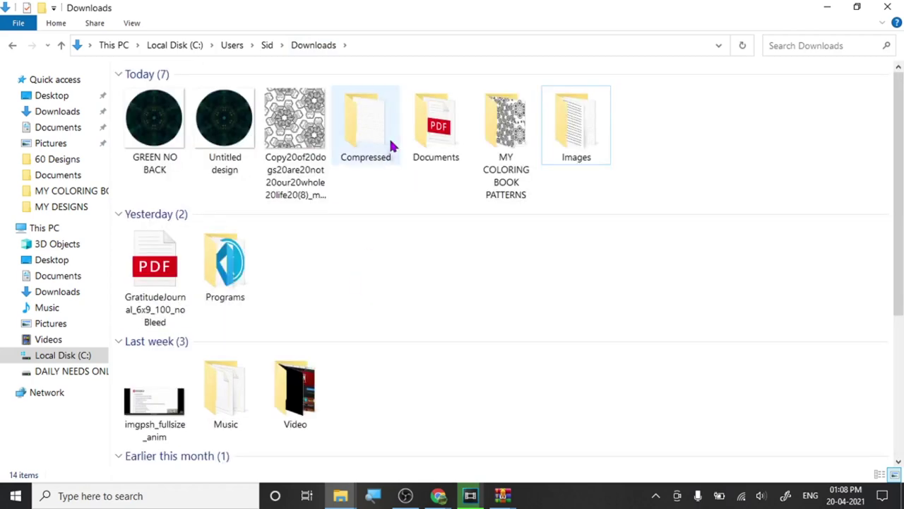
{"action": "double_click", "coordinate": [459, 138]}
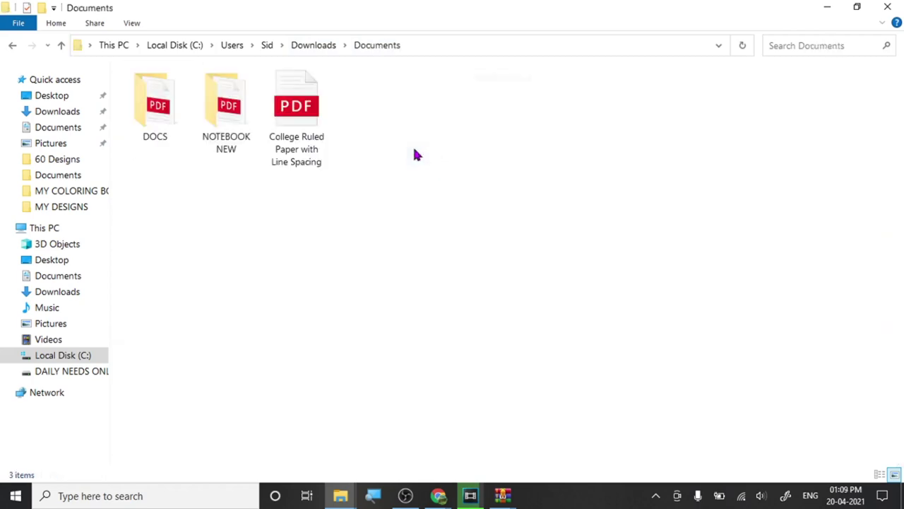
{"action": "left_click", "coordinate": [828, 9]}
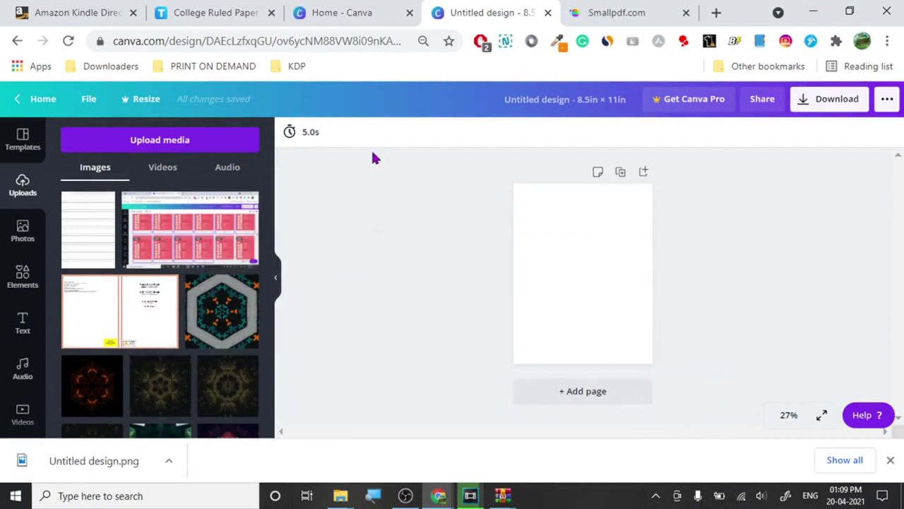
- Return to Smallpdf's PDF to JPG converter, dismiss the Google Drive offer, and upload the College Ruled Paper with Line Spacing PDF from Documents
{"action": "left_click", "coordinate": [643, 10]}
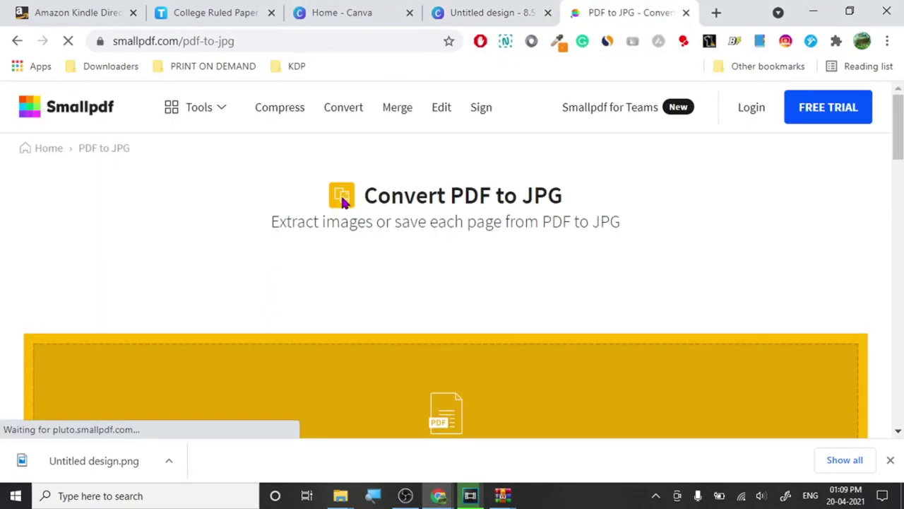
{"action": "scroll", "coordinate": [342, 199], "scroll_direction": "down", "scroll_amount": 5}
{"action": "scroll", "coordinate": [342, 199], "scroll_direction": "up", "scroll_amount": 2}
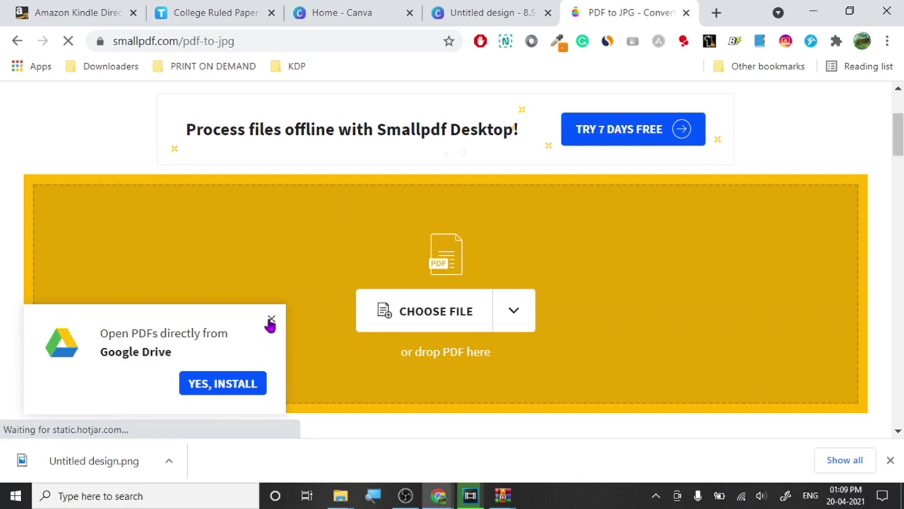
{"action": "left_click", "coordinate": [271, 321]}
{"action": "left_click", "coordinate": [258, 299]}
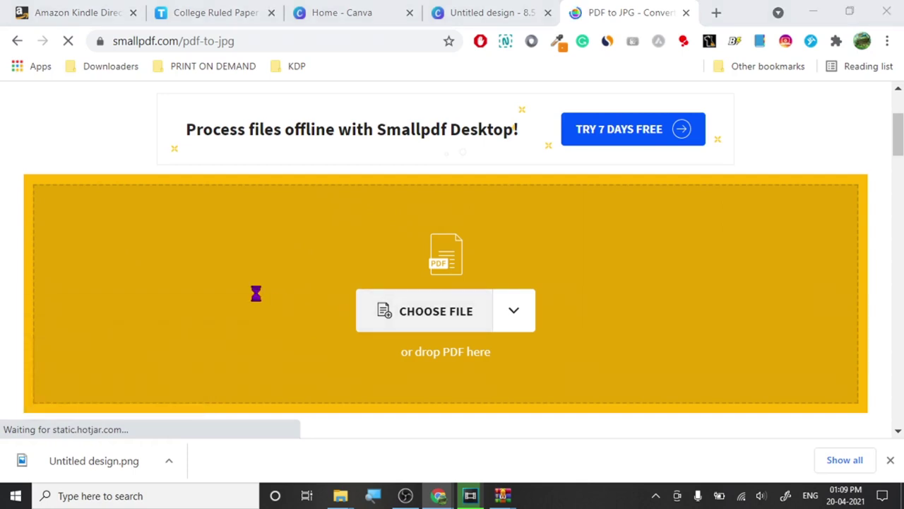
{"action": "left_click", "coordinate": [455, 204]}
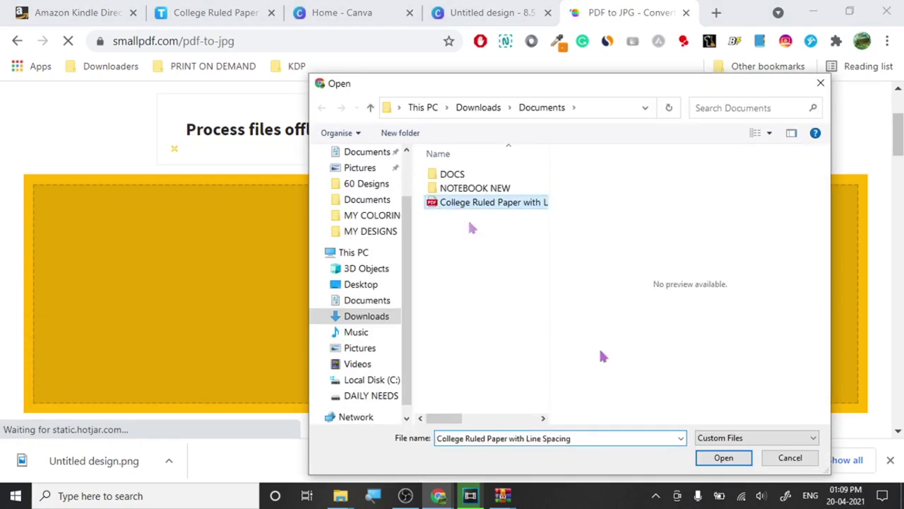
{"action": "left_click", "coordinate": [722, 458]}
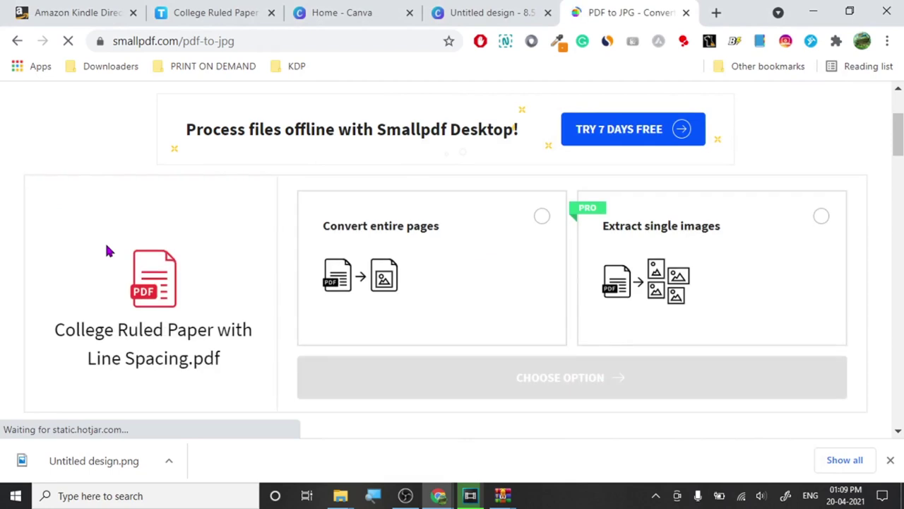
- Convert the uploaded college ruled PDF to JPG with the Convert entire pages option
{"action": "left_click", "coordinate": [820, 218]}
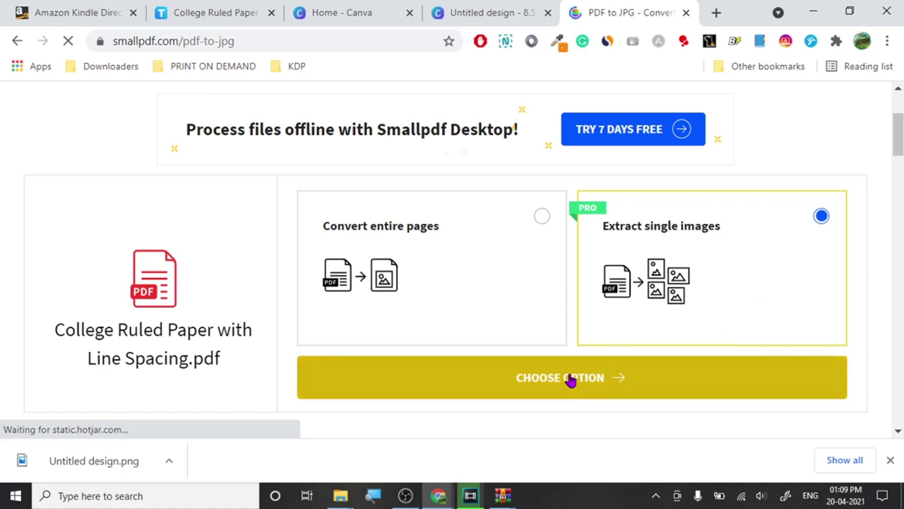
{"action": "left_click", "coordinate": [542, 218]}
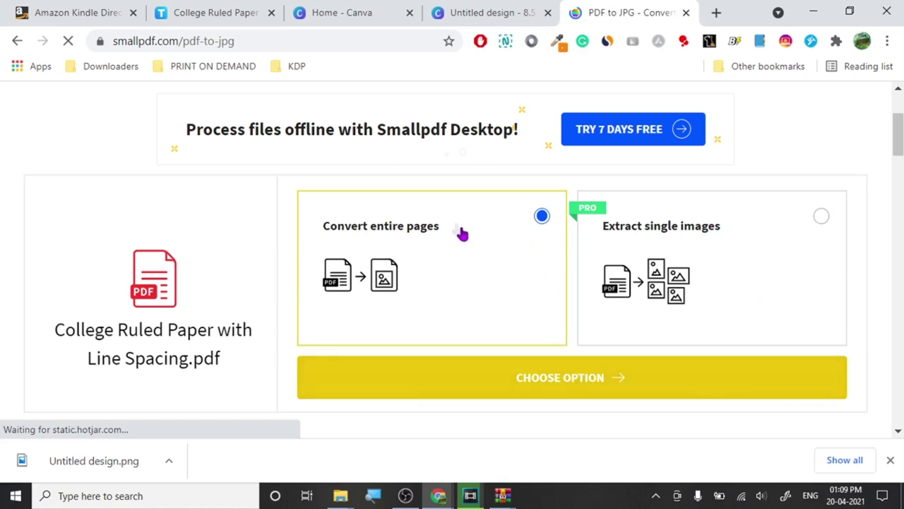
{"action": "left_click", "coordinate": [528, 382]}
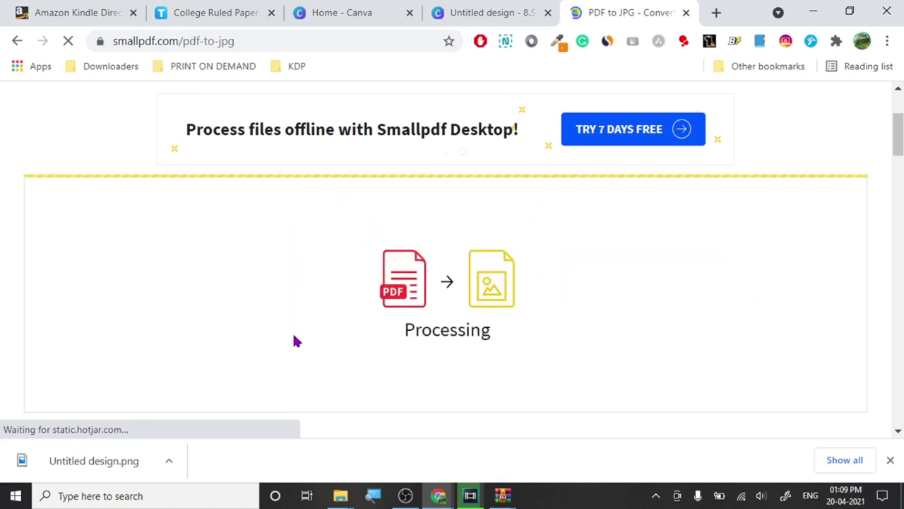
- Download the zip of converted JPG pages to Downloads\Compressed and open the archive
{"action": "left_click", "coordinate": [793, 203]}
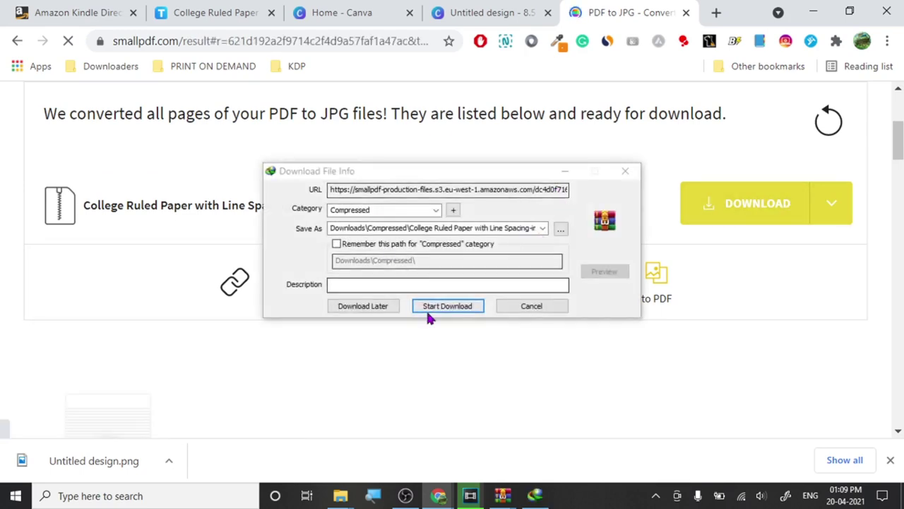
{"action": "left_click", "coordinate": [433, 308]}
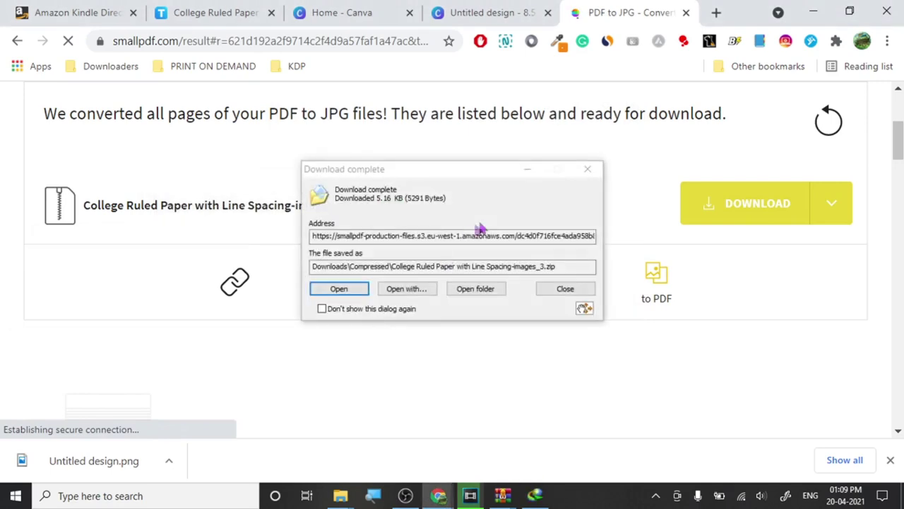
{"action": "left_click", "coordinate": [339, 289]}
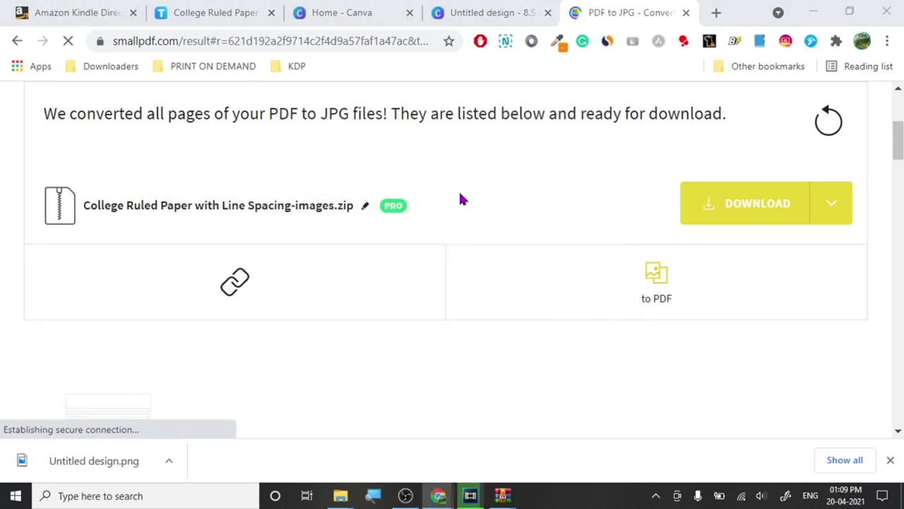
- Dismiss the WinRAR purchase notice and extract the archive to the suggested images_3 folder in Downloads\Compressed
{"action": "left_click", "coordinate": [182, 159]}
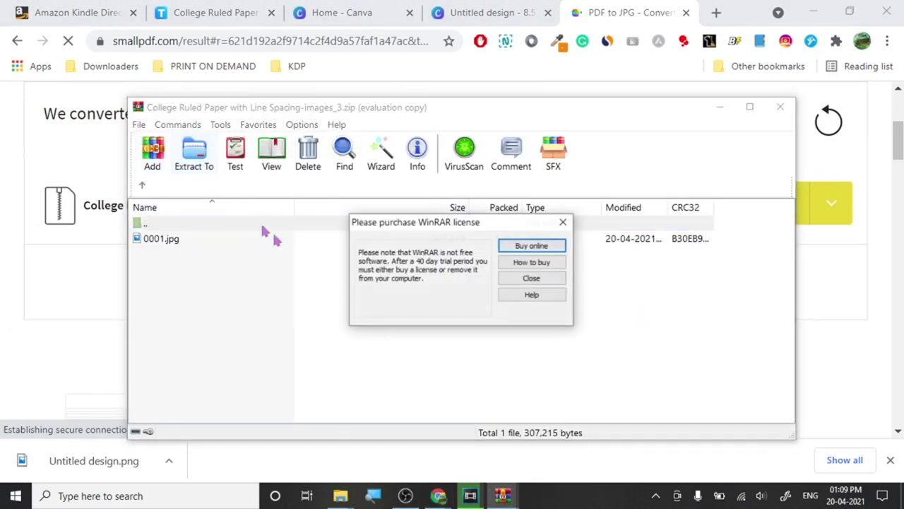
{"action": "left_click", "coordinate": [514, 281]}
{"action": "left_click", "coordinate": [194, 157]}
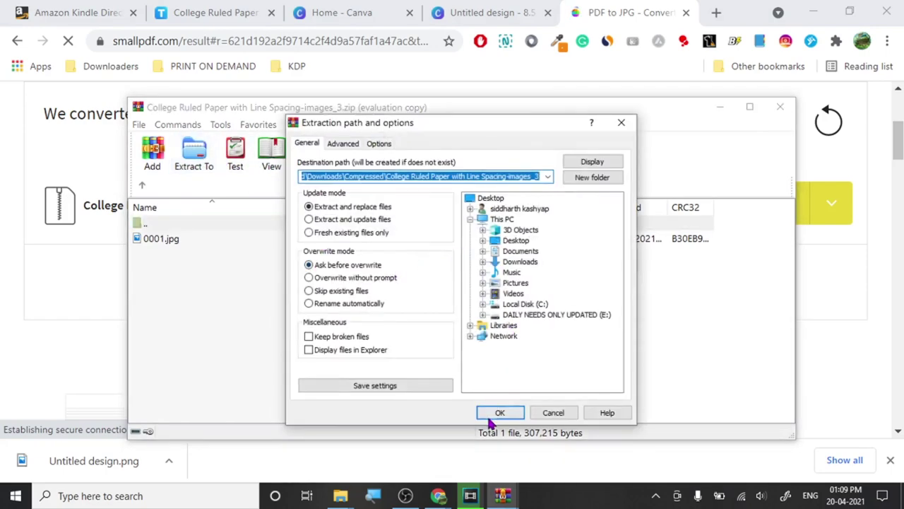
{"action": "left_click", "coordinate": [489, 415]}
- Go to the Compressed folder inside Downloads in File Explorer
{"action": "mouse_move", "coordinate": [340, 495]}
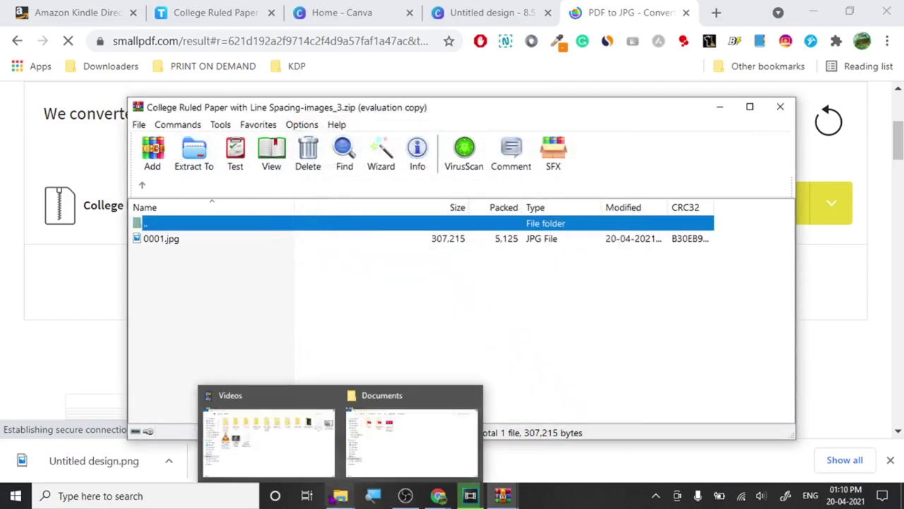
{"action": "left_click", "coordinate": [353, 446]}
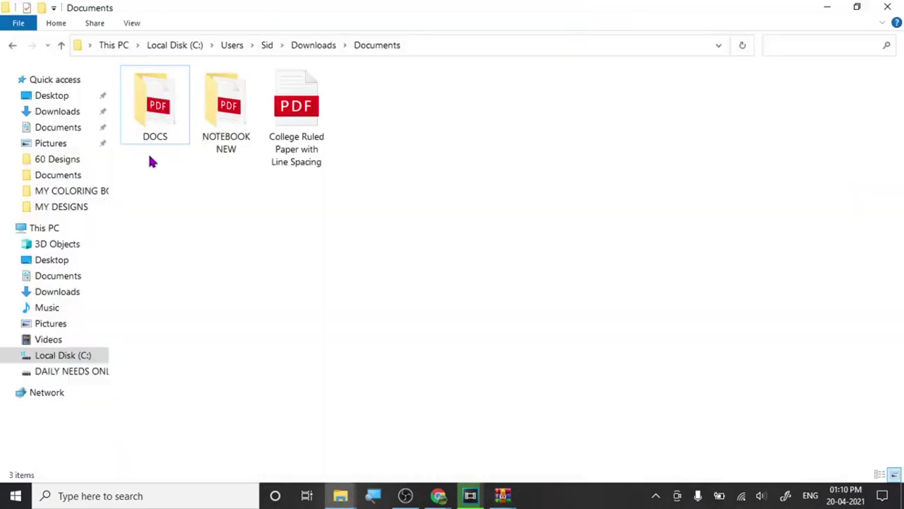
{"action": "left_click", "coordinate": [12, 45]}
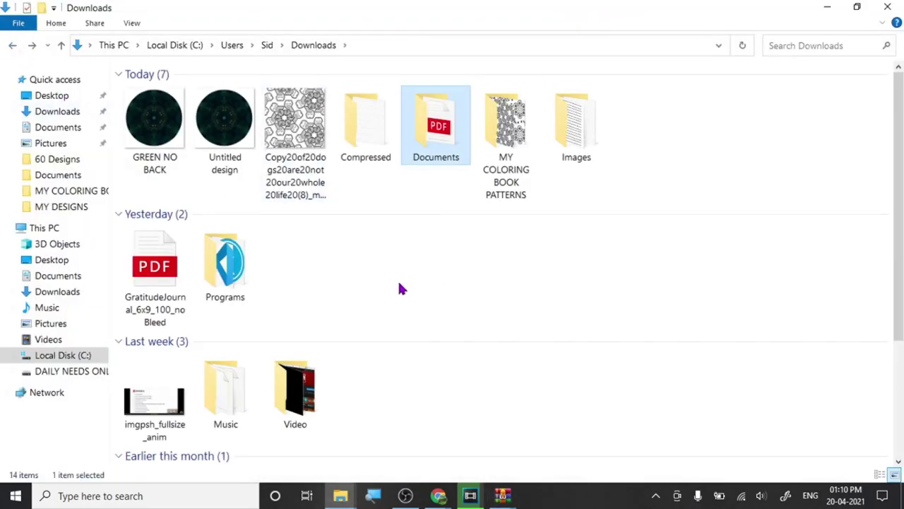
{"action": "scroll", "coordinate": [525, 266], "scroll_direction": "down", "scroll_amount": 5}
{"action": "scroll", "coordinate": [525, 263], "scroll_direction": "up", "scroll_amount": 5}
{"action": "scroll", "coordinate": [525, 263], "scroll_direction": "down", "scroll_amount": 5}
{"action": "scroll", "coordinate": [525, 262], "scroll_direction": "up", "scroll_amount": 5}
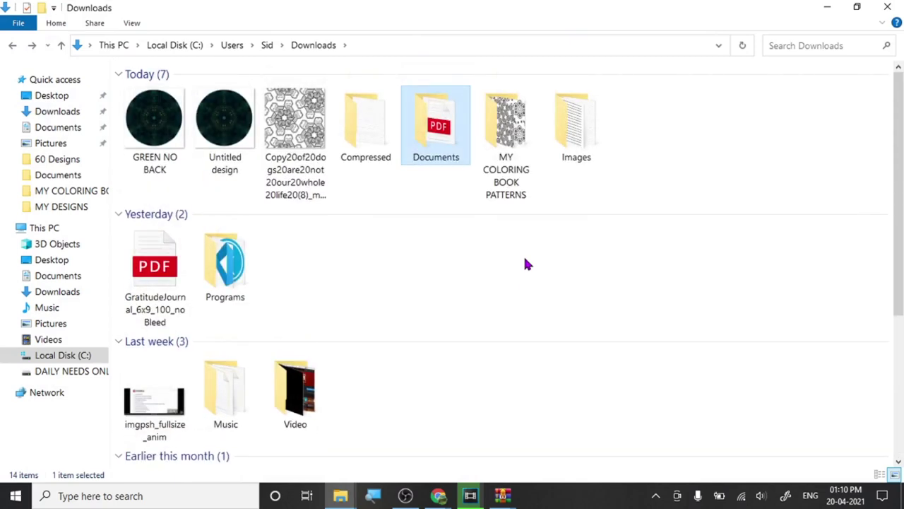
{"action": "left_click", "coordinate": [339, 161]}
{"action": "double_click", "coordinate": [339, 161]}
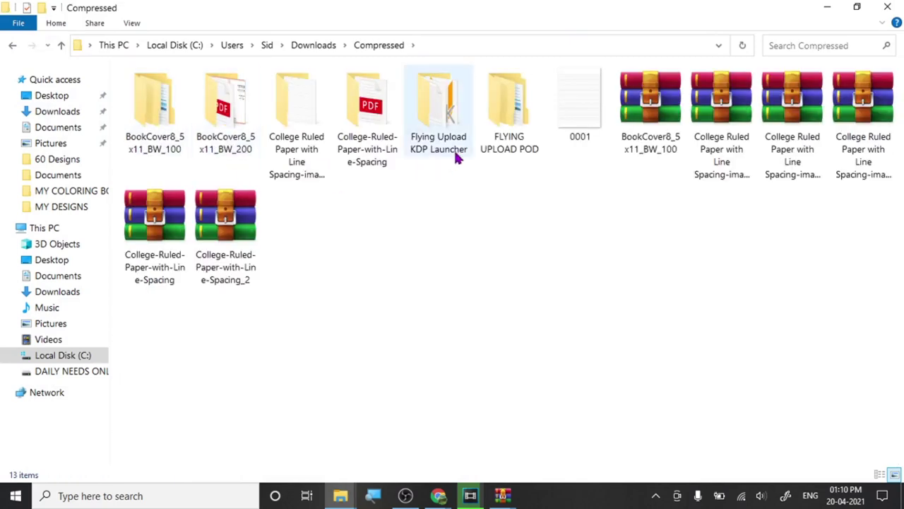
- Add the 0001 image from the Compressed folder to the Canva uploads and place it so it fills the blank page
{"action": "left_click", "coordinate": [573, 122]}
{"action": "left_click_drag", "start_coordinate": [578, 120], "coordinate": [371, 240]}
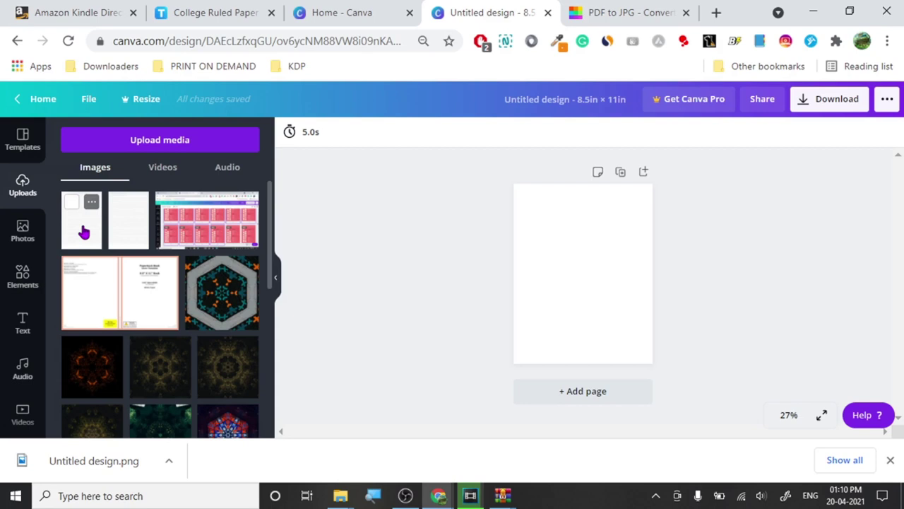
{"action": "left_click_drag", "start_coordinate": [84, 233], "coordinate": [523, 241]}
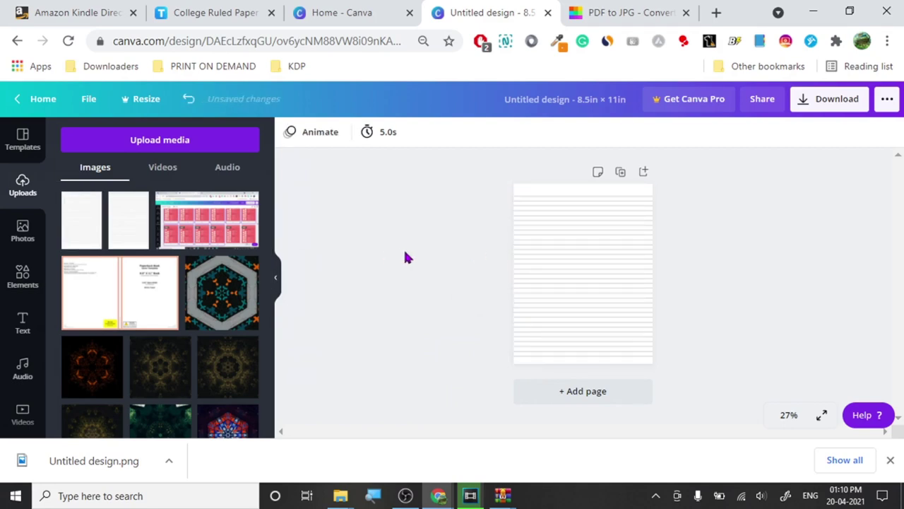
- Set the canvas zoom to 75% and examine the ruled lines and margins over the full height of the page
{"action": "left_click", "coordinate": [788, 416]}
{"action": "left_click", "coordinate": [785, 241]}
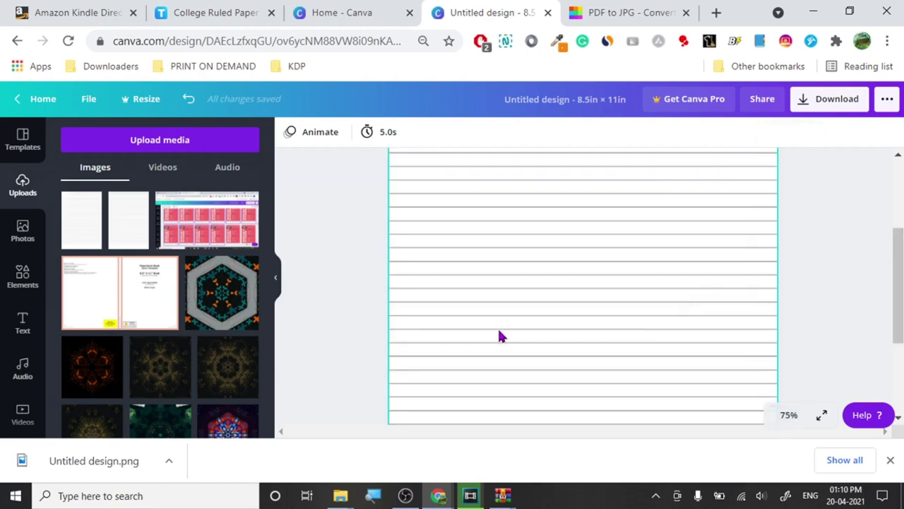
{"action": "scroll", "coordinate": [498, 336], "scroll_direction": "down", "scroll_amount": 4}
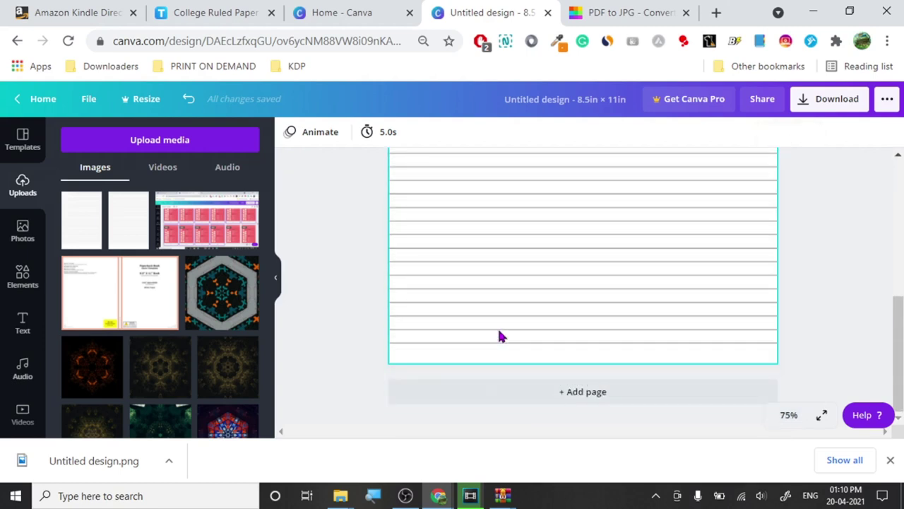
{"action": "scroll", "coordinate": [497, 332], "scroll_direction": "up", "scroll_amount": 4}
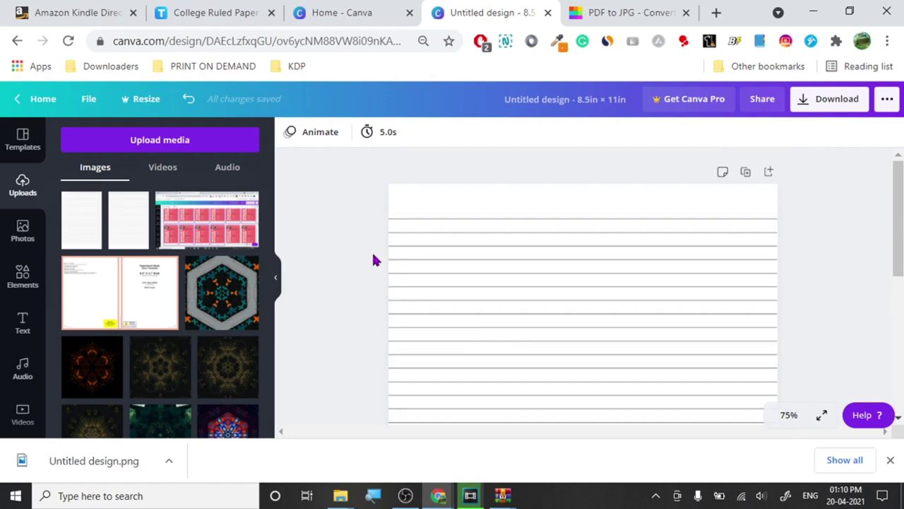
{"action": "scroll", "coordinate": [373, 259], "scroll_direction": "down", "scroll_amount": 4}
{"action": "scroll", "coordinate": [374, 259], "scroll_direction": "up", "scroll_amount": 2}
{"action": "scroll", "coordinate": [374, 260], "scroll_direction": "up", "scroll_amount": 2}
{"action": "scroll", "coordinate": [817, 299], "scroll_direction": "down", "scroll_amount": 4}
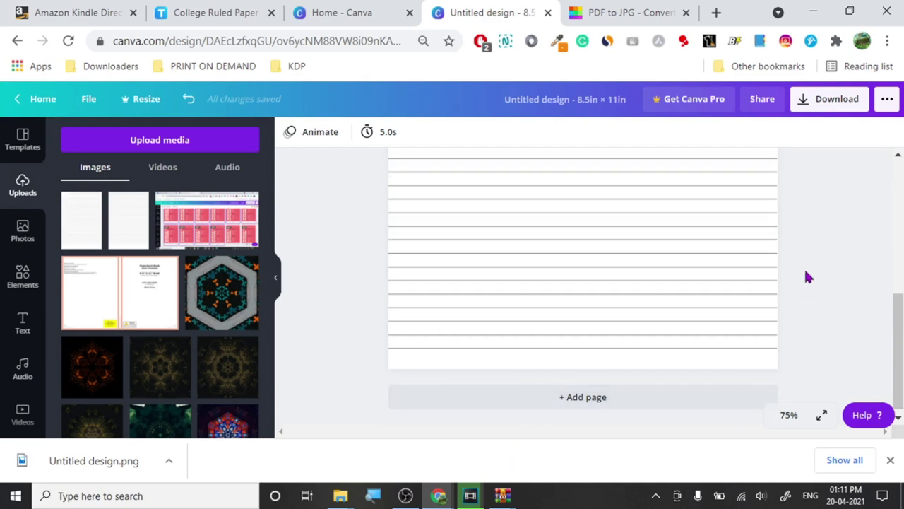
{"action": "scroll", "coordinate": [808, 276], "scroll_direction": "up", "scroll_amount": 2}
{"action": "scroll", "coordinate": [804, 258], "scroll_direction": "up", "scroll_amount": 2}
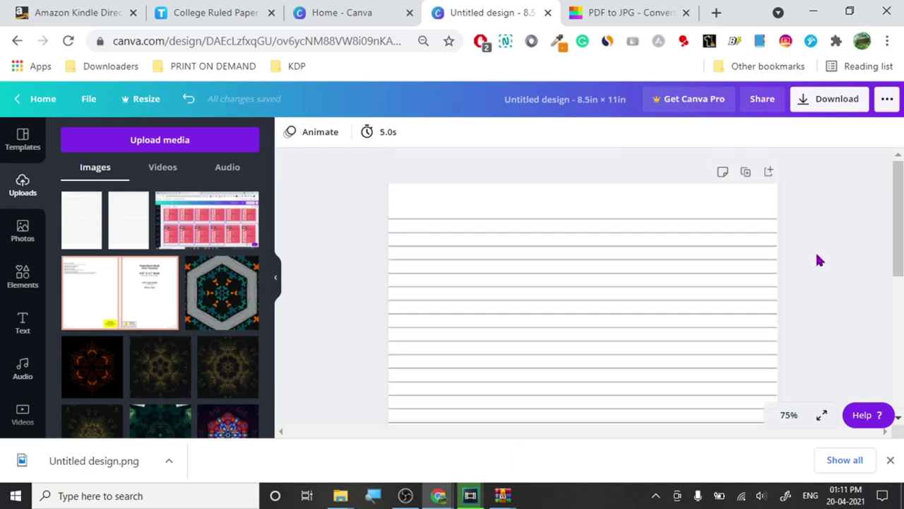
- Duplicate the college ruled page to make a second page
{"action": "left_click", "coordinate": [745, 173]}
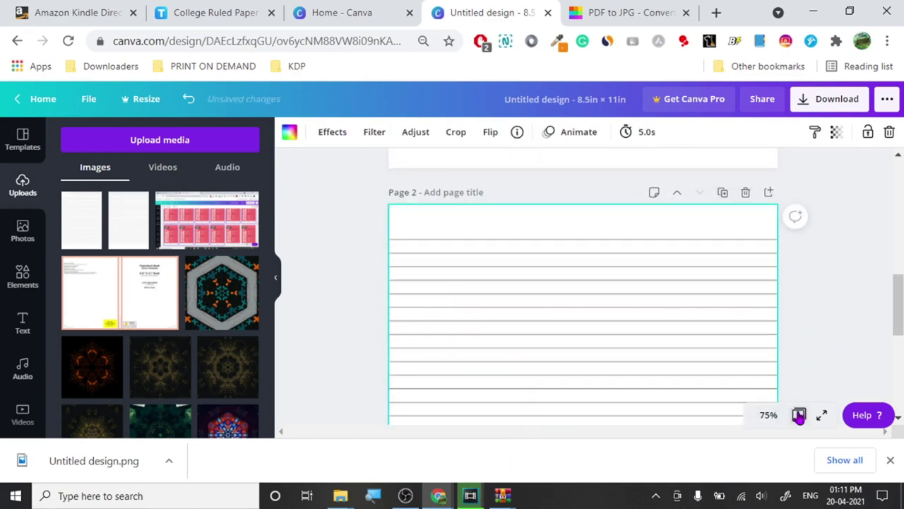
- Show all pages in grid view, duplicate ruled pages to make five, and duplicate the whole set of five
{"action": "left_click", "coordinate": [799, 416]}
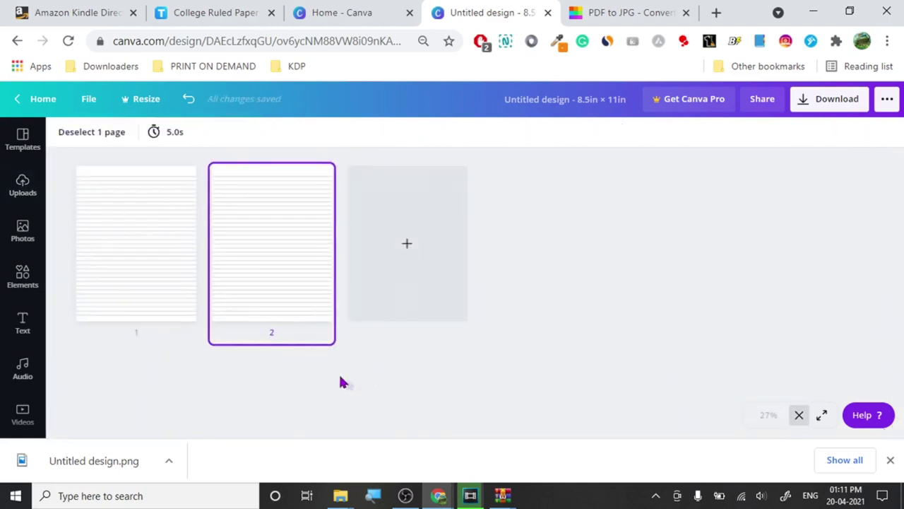
{"action": "left_click_drag", "start_coordinate": [315, 362], "coordinate": [170, 272]}
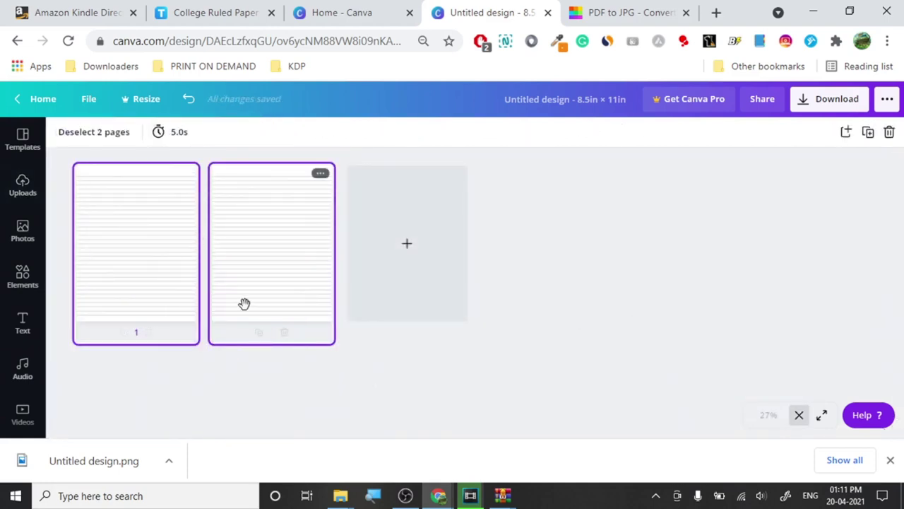
{"action": "key", "text": "ctrl+d"}
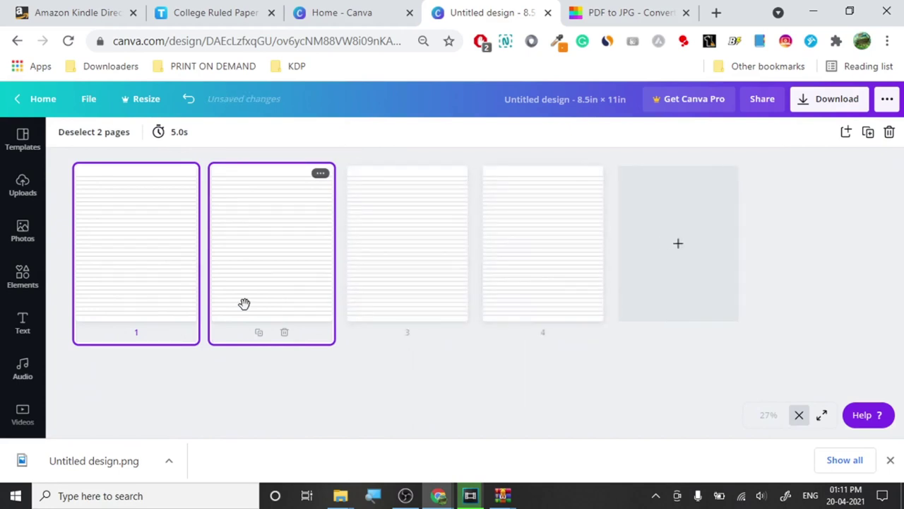
{"action": "left_click", "coordinate": [503, 359]}
{"action": "left_click", "coordinate": [592, 174]}
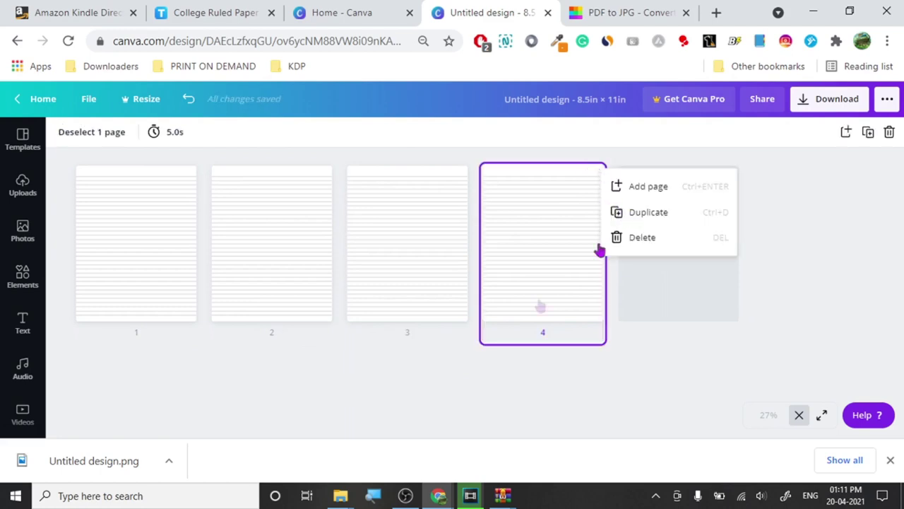
{"action": "key", "text": "ctrl+d"}
{"action": "left_click_drag", "start_coordinate": [656, 373], "coordinate": [152, 254]}
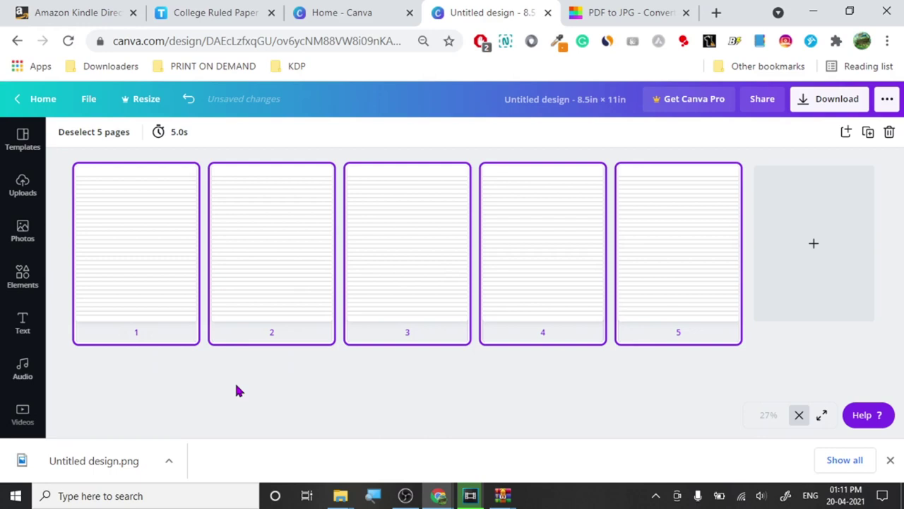
{"action": "key", "text": "ctrl+d"}
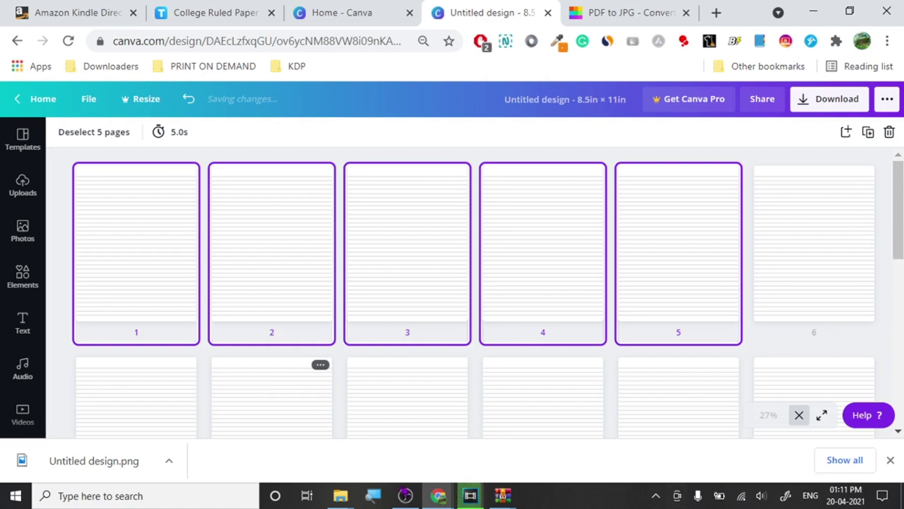
{"action": "left_click", "coordinate": [407, 496]}
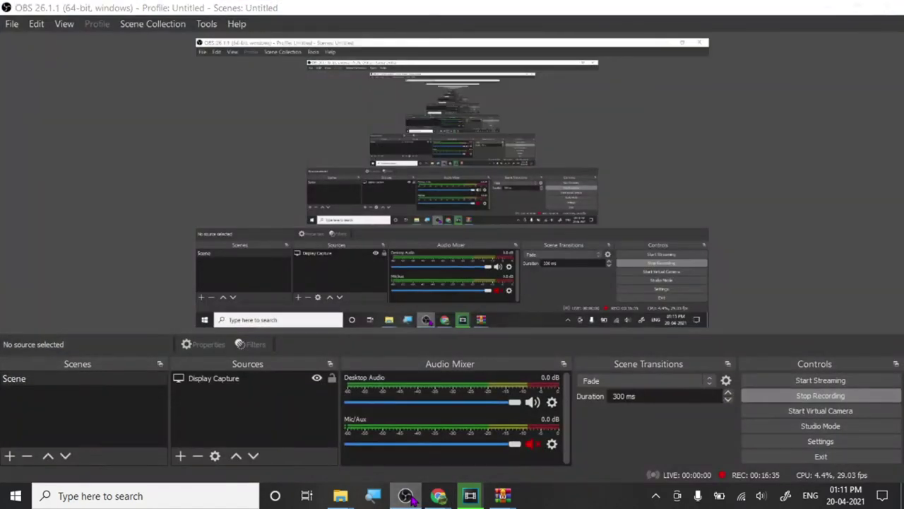
{"action": "left_click", "coordinate": [405, 495]}
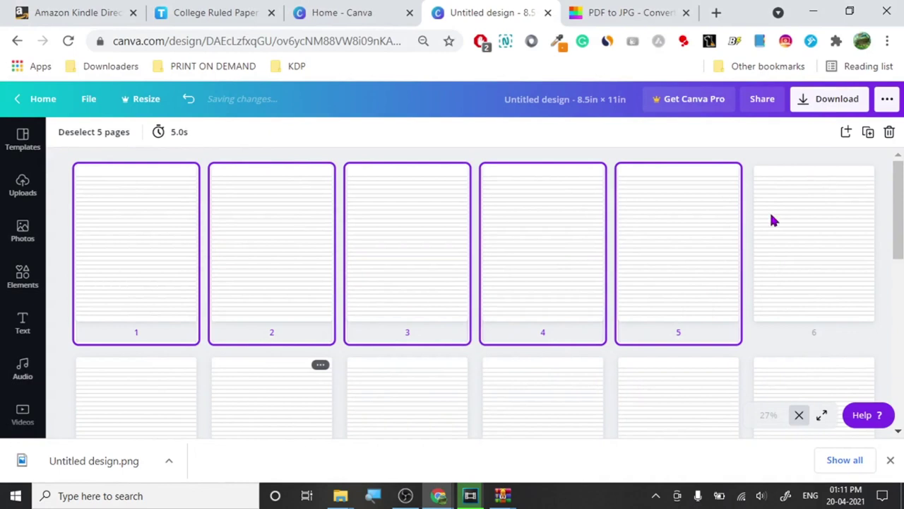
- Paste further copies of the selected ruled pages until the document holds 100 pages, and clear the page selection
{"action": "key", "text": "ctrl+v"}
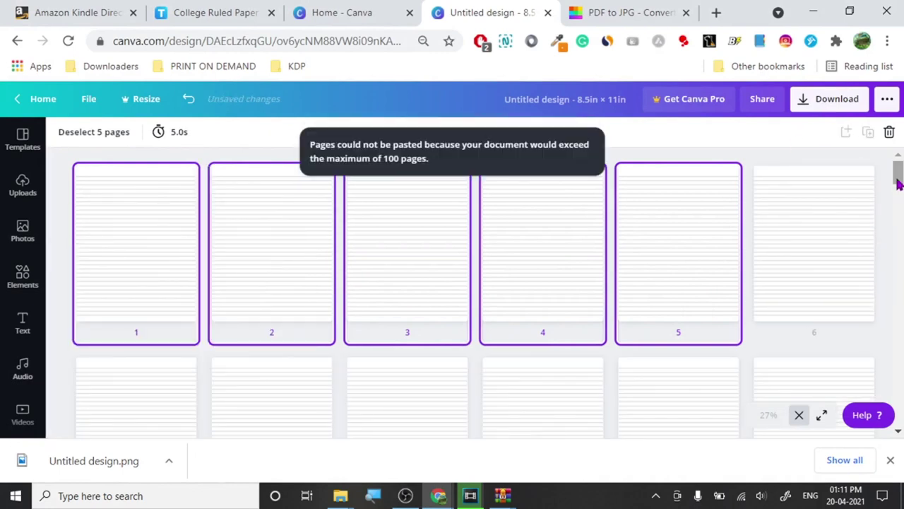
{"action": "left_click_drag", "start_coordinate": [899, 182], "coordinate": [900, 425]}
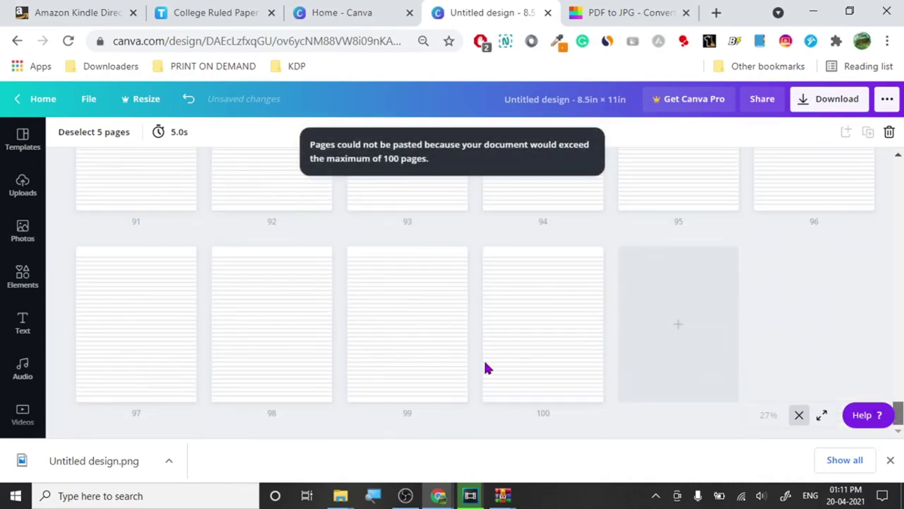
{"action": "key", "text": "Escape"}
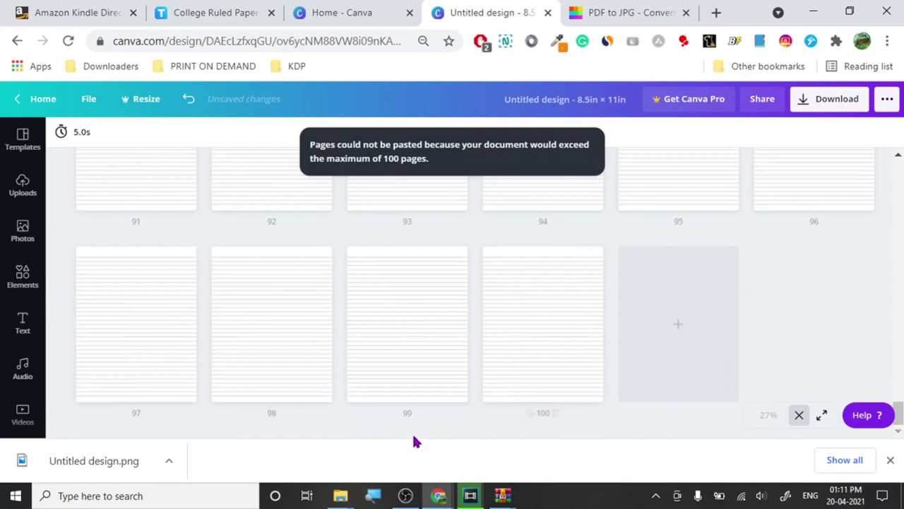
{"action": "left_click", "coordinate": [823, 105]}
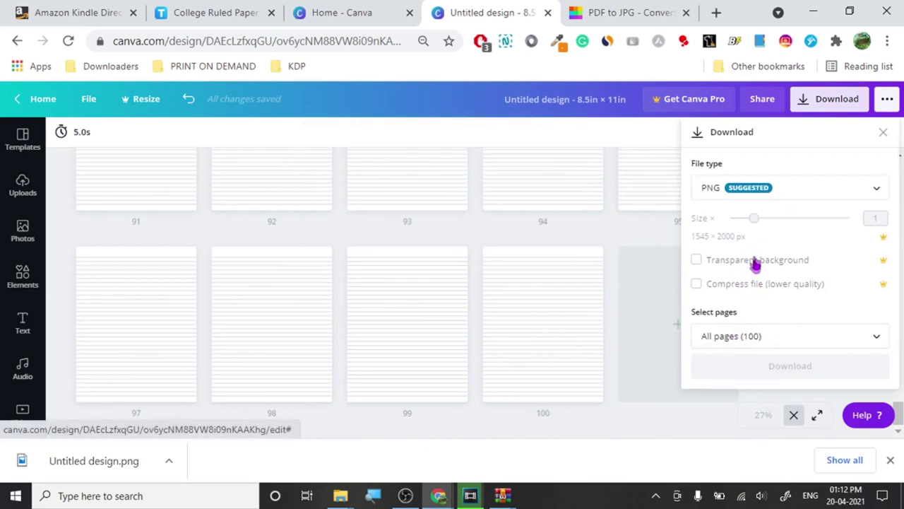
{"action": "left_click", "coordinate": [765, 374]}
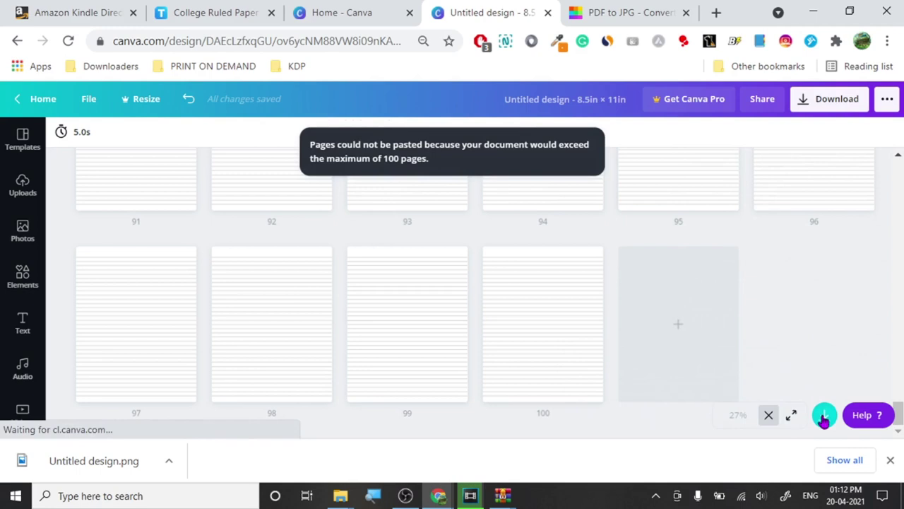
{"action": "left_click", "coordinate": [823, 417]}
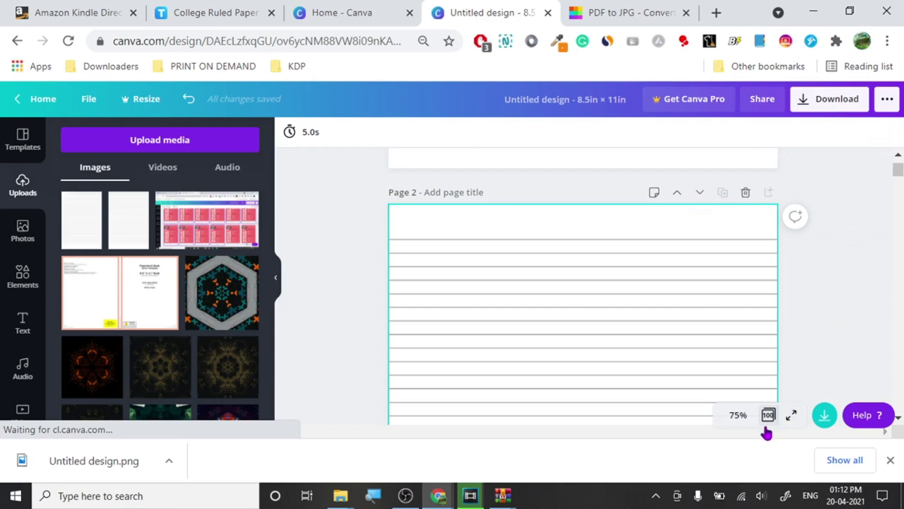
{"action": "key", "text": "ctrl+v"}
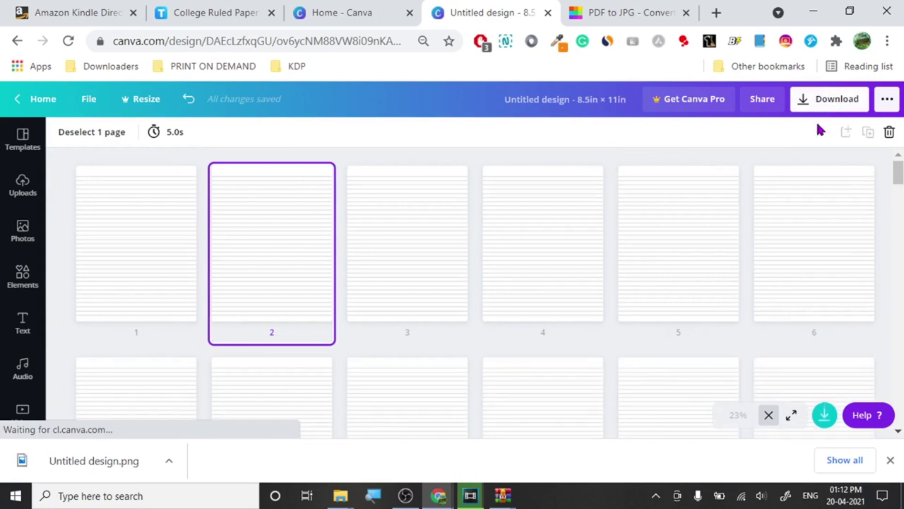
- Export all 100 pages as PDF Print without crop marks and bleed, and cancel the Untitled design.zip download
{"action": "left_click", "coordinate": [758, 198]}
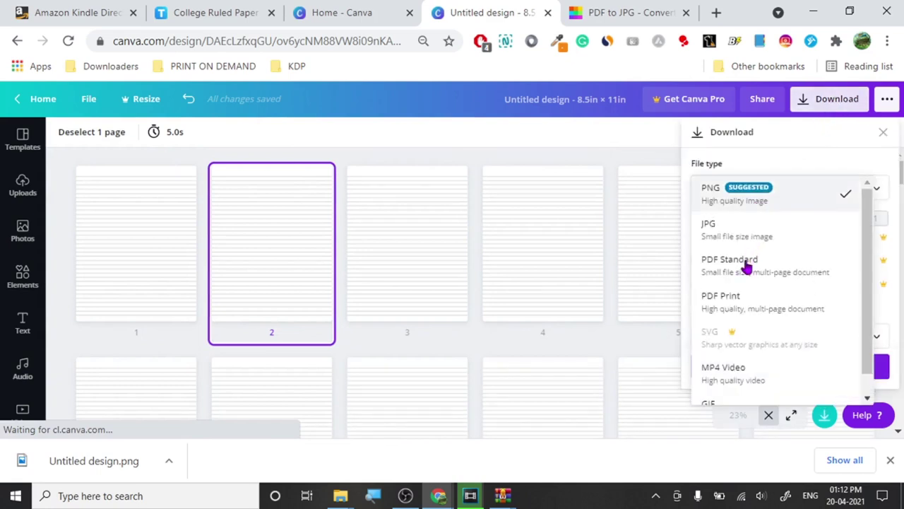
{"action": "left_click", "coordinate": [731, 300]}
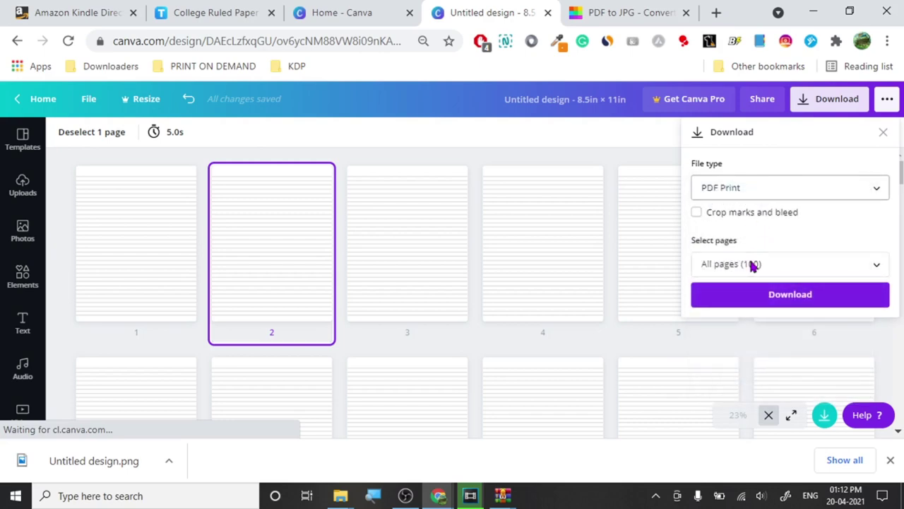
{"action": "left_click", "coordinate": [769, 195]}
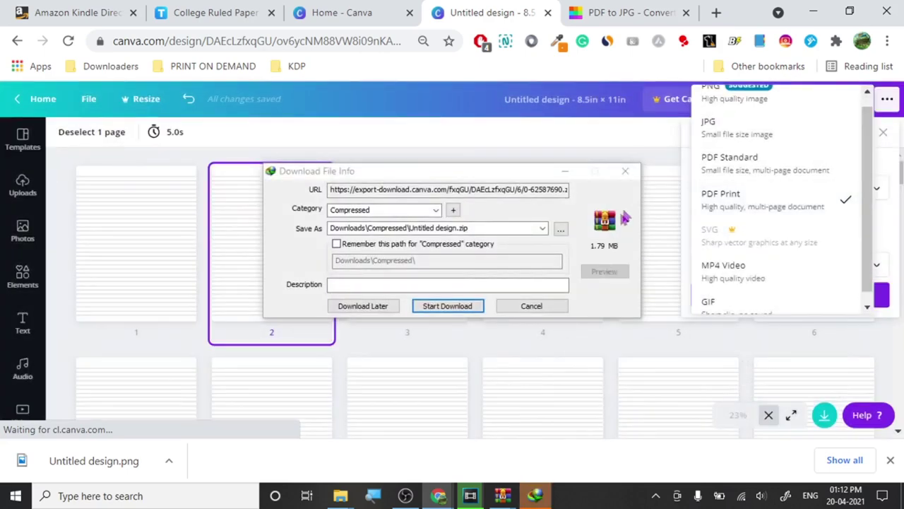
{"action": "left_click", "coordinate": [625, 170]}
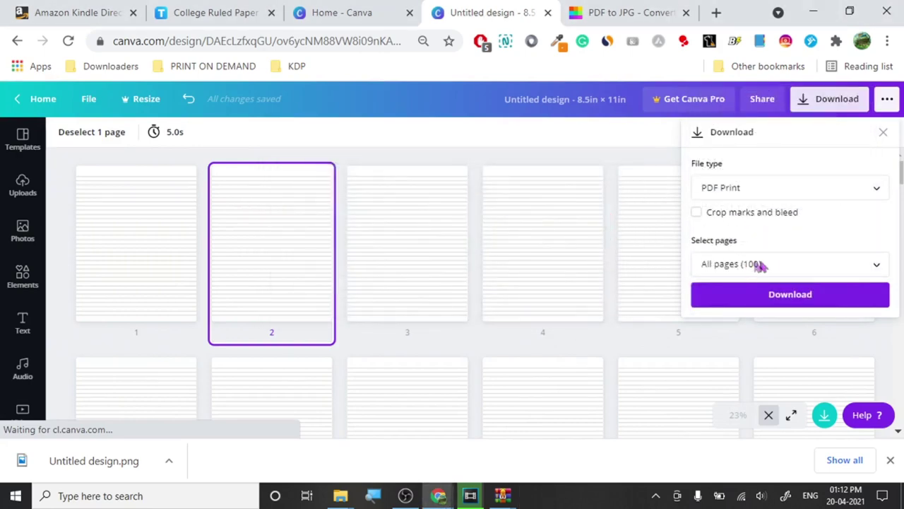
{"action": "left_click", "coordinate": [768, 301]}
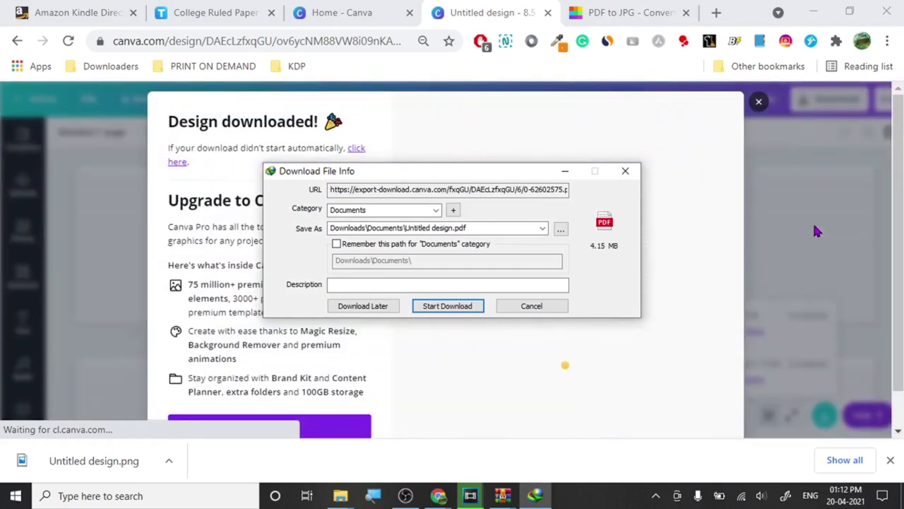
- Name the exported file NOTEBOOK INTERIOR.pdf in the Downloads\Documents folder and start its download
{"action": "left_click", "coordinate": [448, 228]}
{"action": "left_click", "coordinate": [448, 228]}
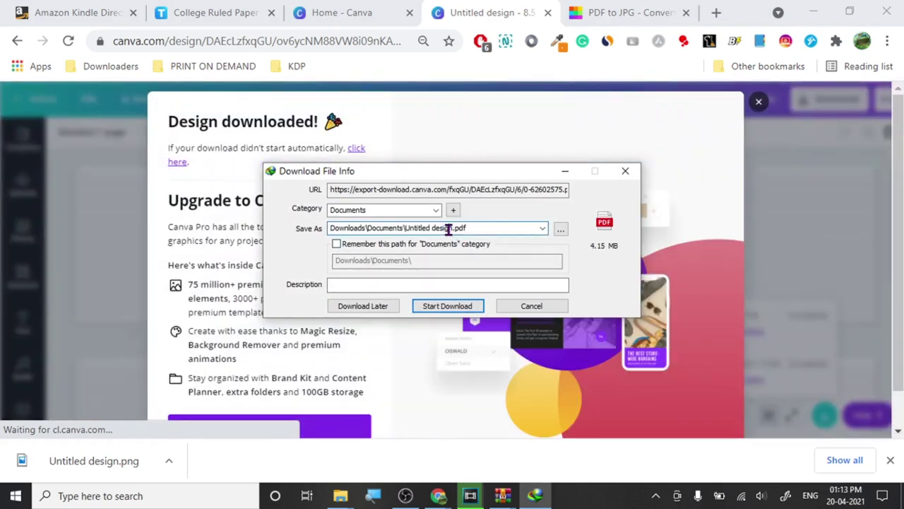
{"action": "key", "text": "BackSpace"}
{"action": "key", "text": "BackSpace"}
{"action": "key", "text": "BackSpace"}
{"action": "key", "text": "BackSpace"}
{"action": "key", "text": "BackSpace"}
{"action": "key", "text": "BackSpace"}
{"action": "key", "text": "BackSpace"}
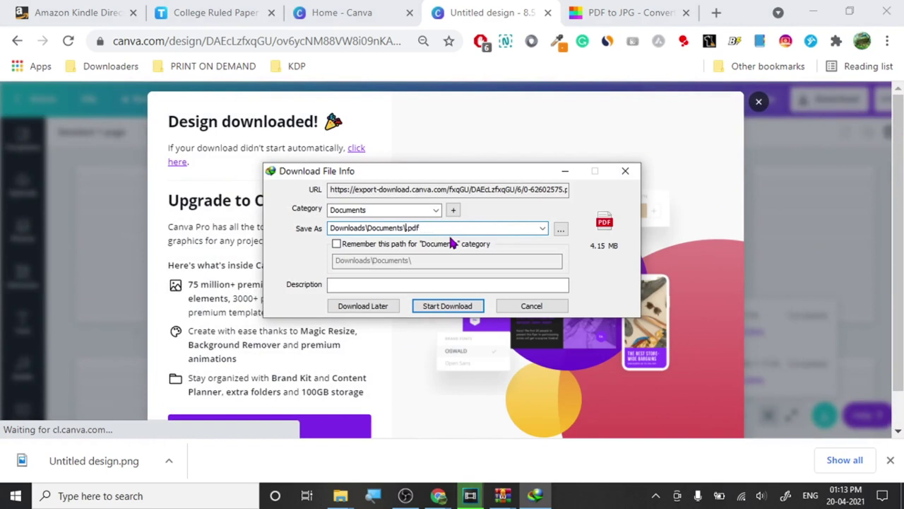
{"action": "type", "text": "NOTEBOOK "}
{"action": "type", "text": "INTERIO"}
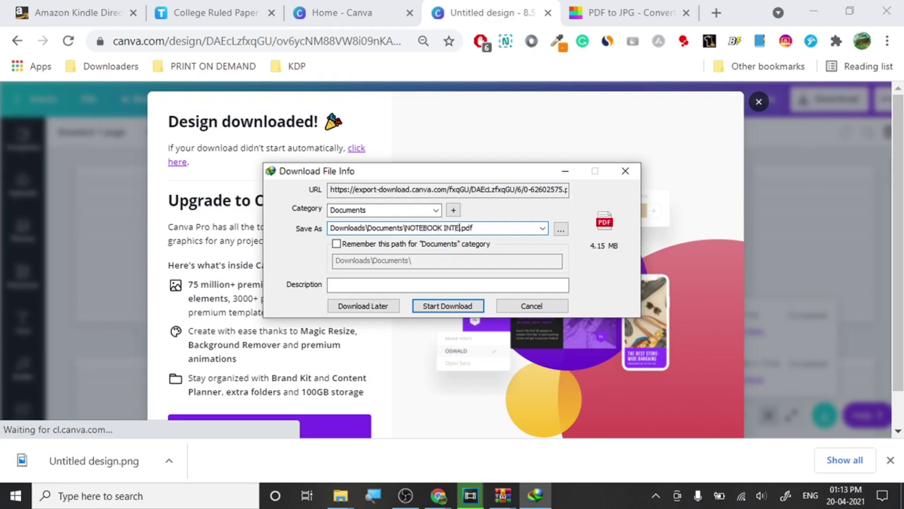
{"action": "type", "text": "R"}
{"action": "left_click", "coordinate": [439, 306]}
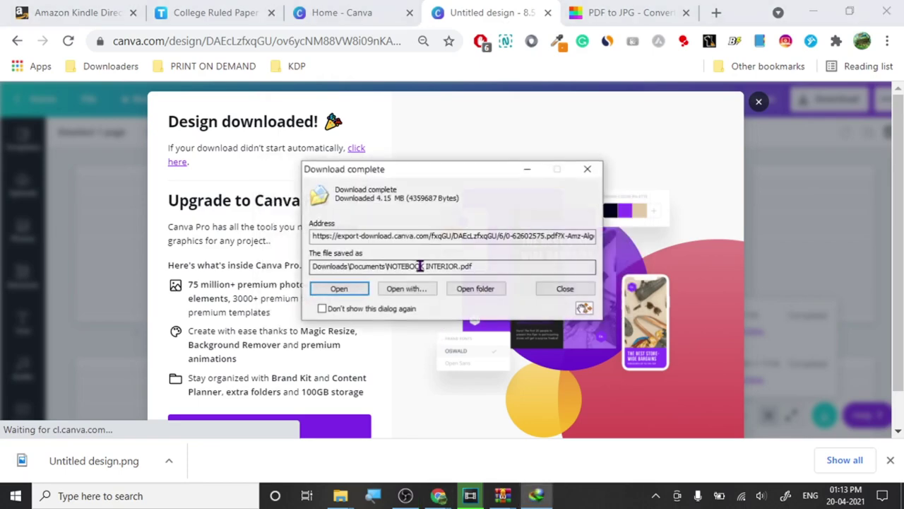
- Move the NOTEBOOK INTERIOR PDF into the NOTEBOOK NEW folder and check that folder's contents
{"action": "left_click", "coordinate": [475, 288]}
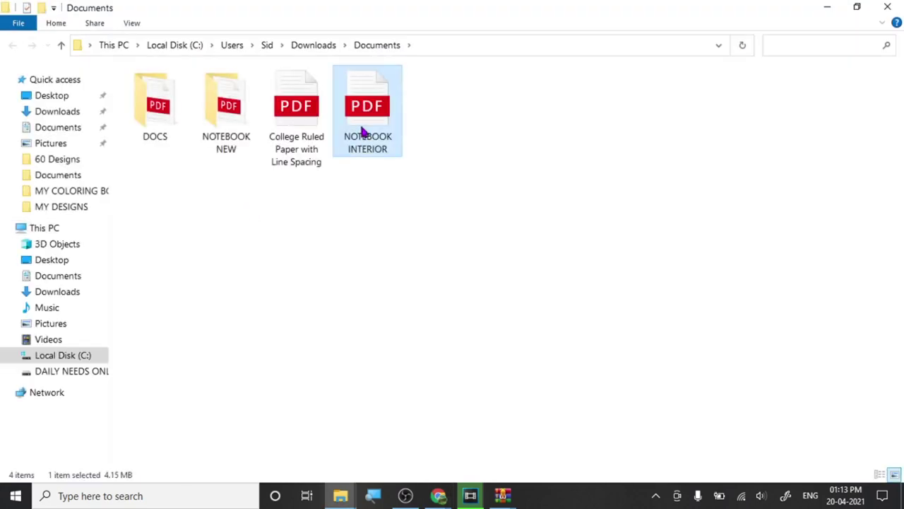
{"action": "left_click_drag", "start_coordinate": [362, 130], "coordinate": [227, 145]}
{"action": "double_click", "coordinate": [227, 126]}
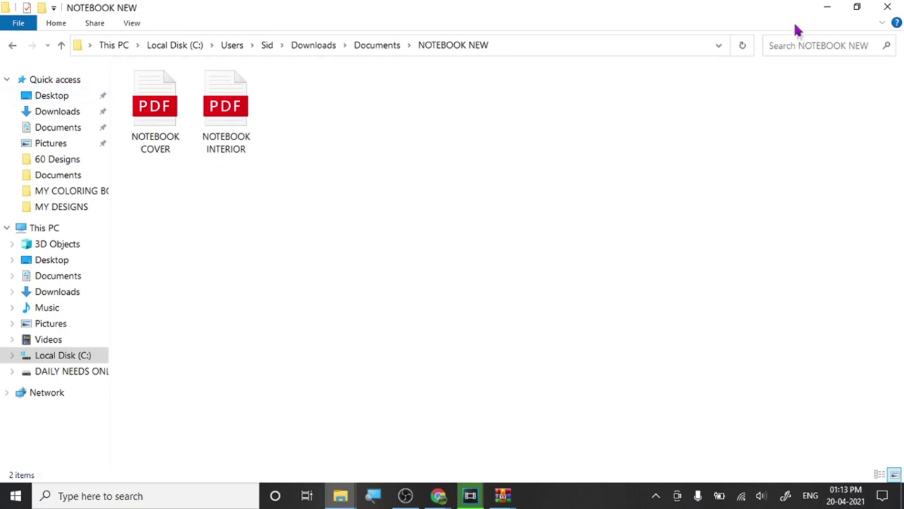
{"action": "left_click", "coordinate": [826, 8]}
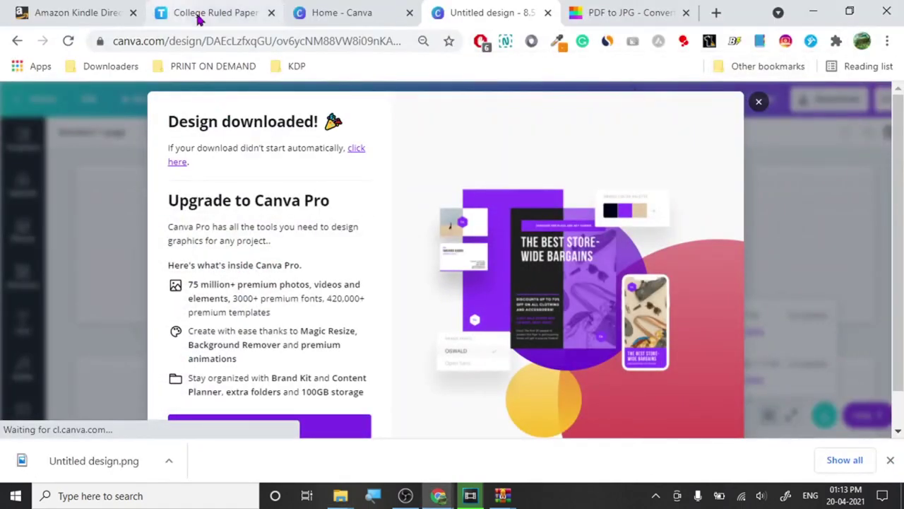
{"action": "left_click", "coordinate": [101, 7]}
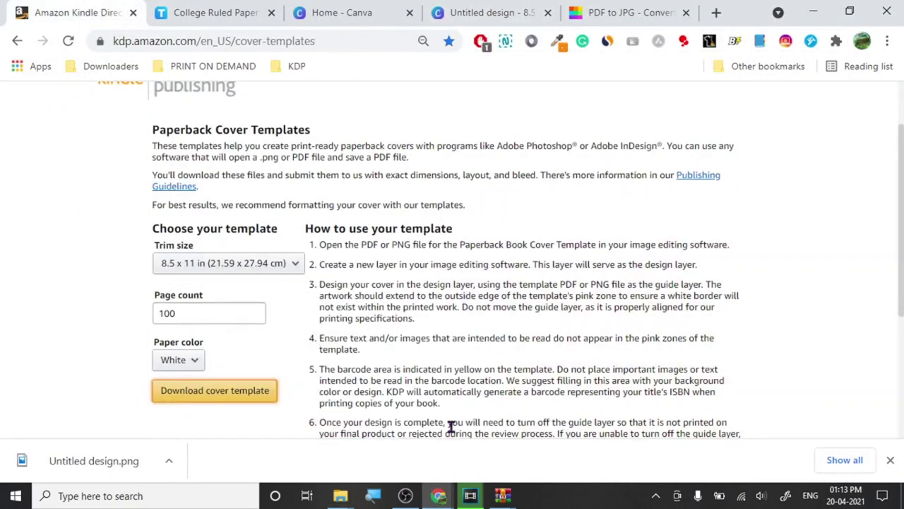
{"action": "left_click", "coordinate": [600, 14]}
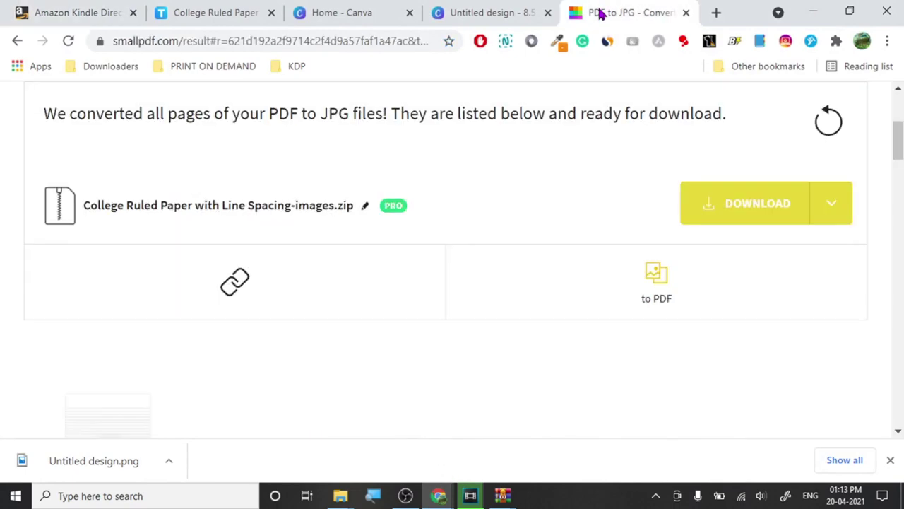
- Open kdp.amazon.com in a new browser tab and go to the Create a New Title section of the bookshelf
{"action": "mouse_move", "coordinate": [438, 495]}
{"action": "left_click", "coordinate": [716, 12]}
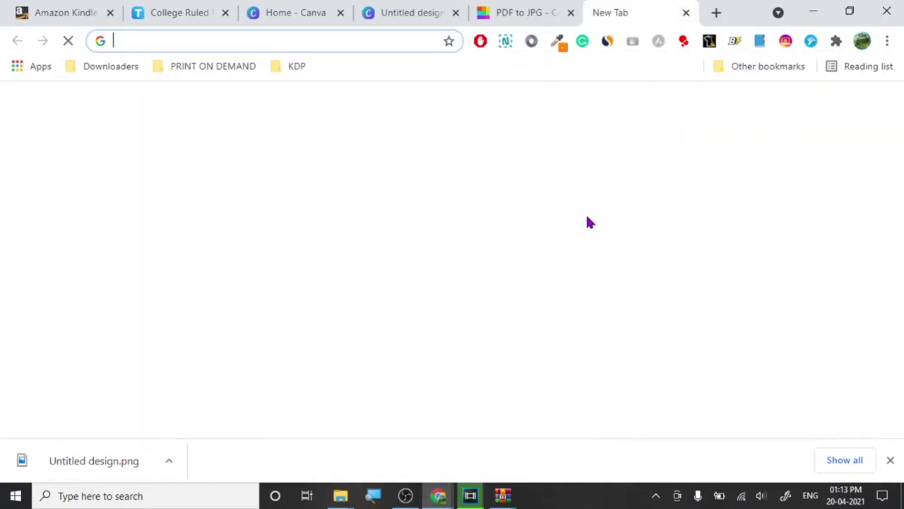
{"action": "type", "text": "AMA"}
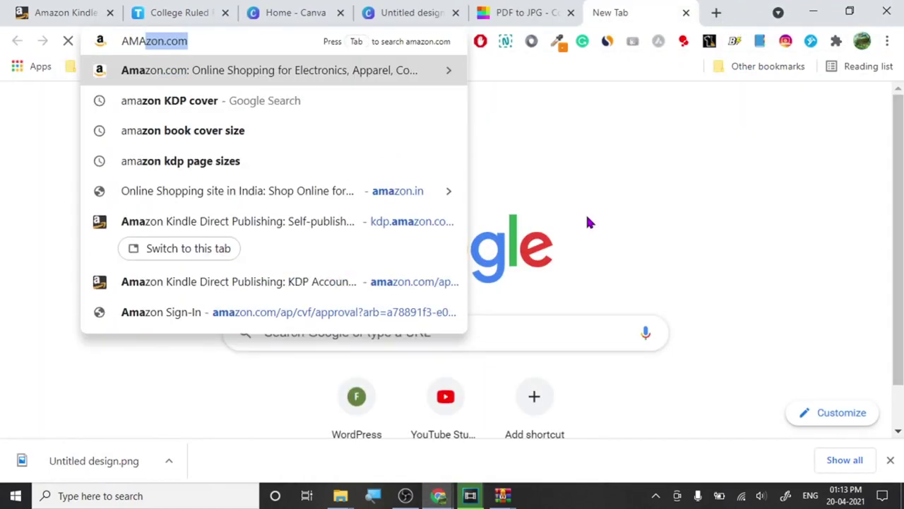
{"action": "left_click", "coordinate": [370, 221]}
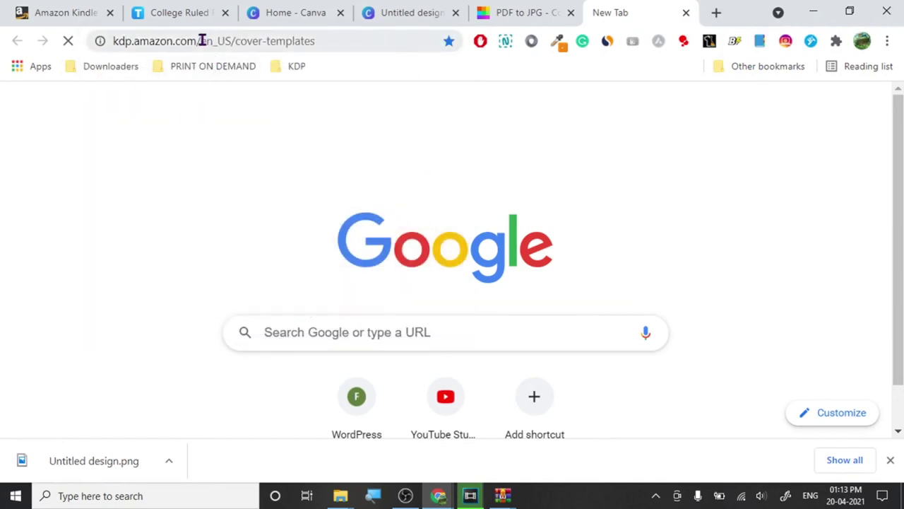
{"action": "left_click_drag", "start_coordinate": [203, 41], "coordinate": [309, 57]}
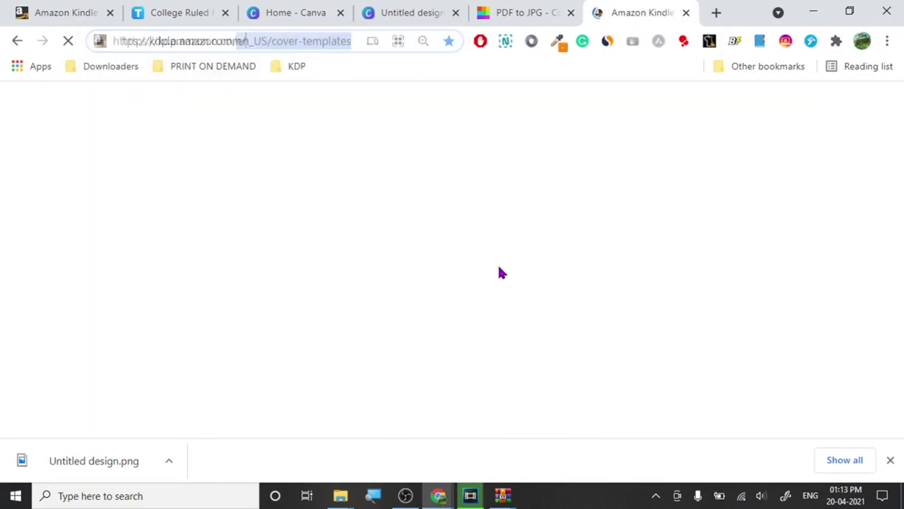
{"action": "key", "text": "BackSpace"}
{"action": "key", "text": "Return"}
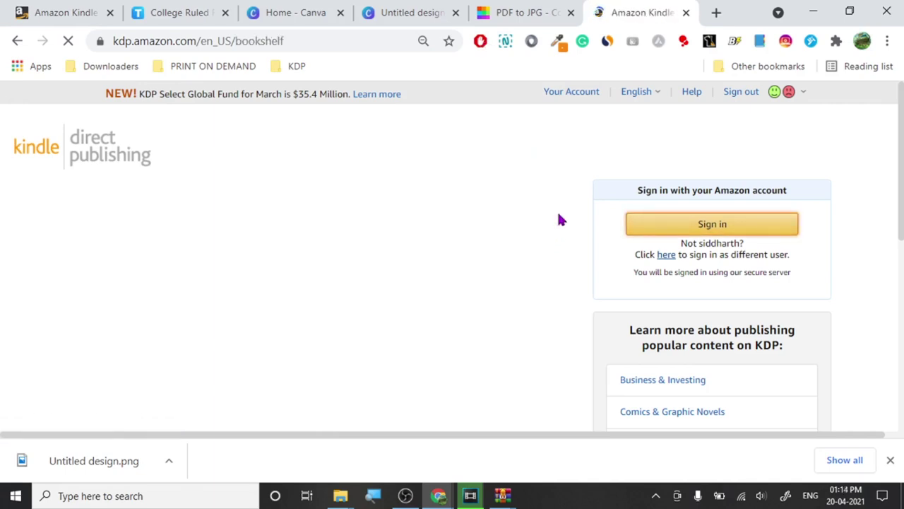
{"action": "scroll", "coordinate": [10, 269], "scroll_direction": "down", "scroll_amount": 2}
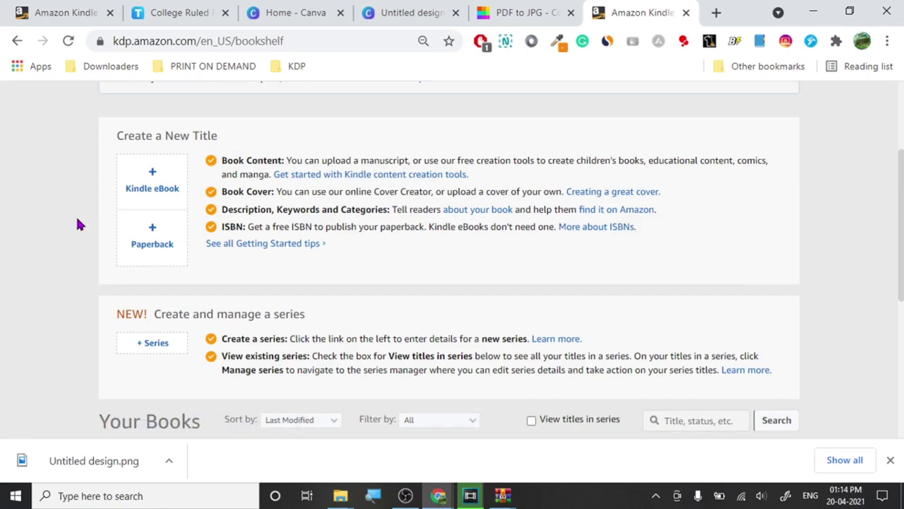
- Start a new paperback title and go to the Book Title field of its Paperback Details
{"action": "left_click", "coordinate": [148, 238]}
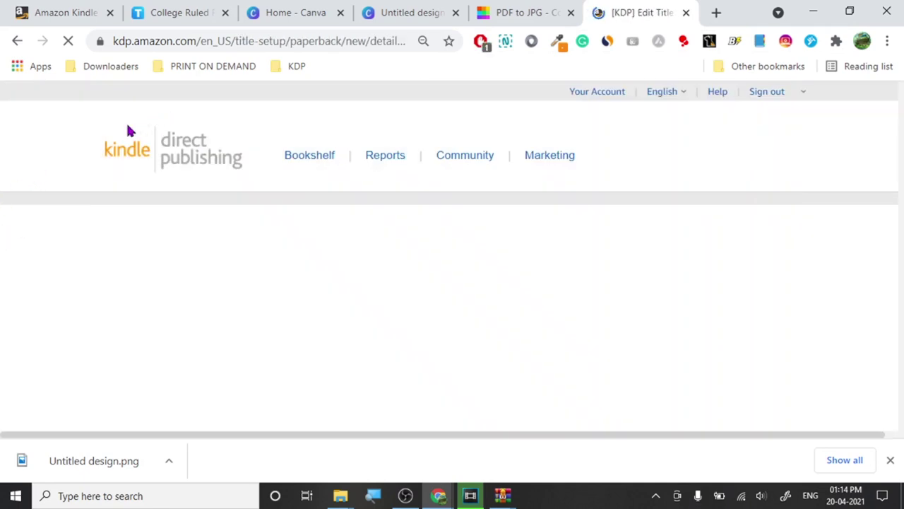
{"action": "left_click", "coordinate": [14, 42]}
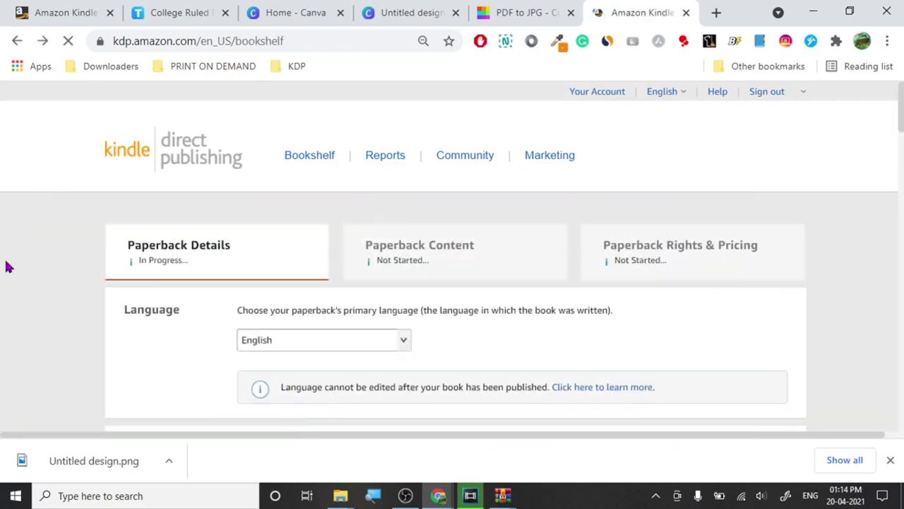
{"action": "left_click", "coordinate": [155, 244]}
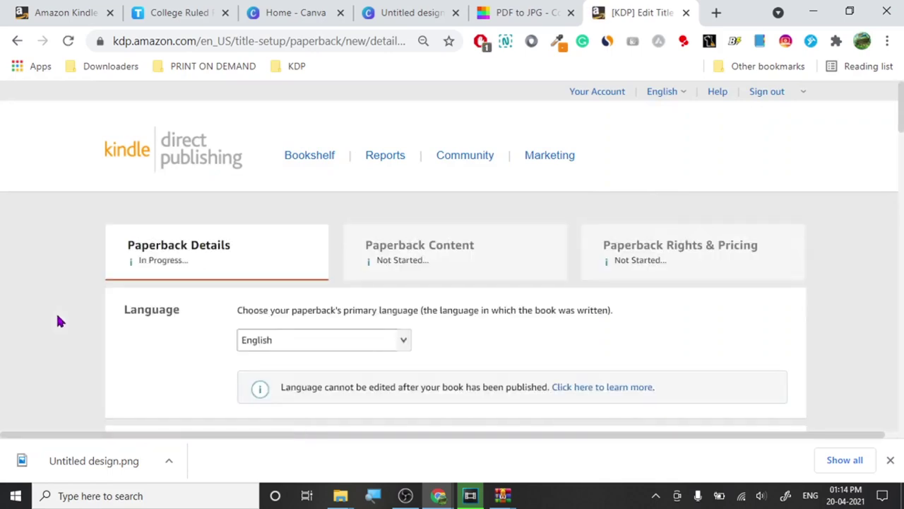
{"action": "scroll", "coordinate": [166, 362], "scroll_direction": "down", "scroll_amount": 5}
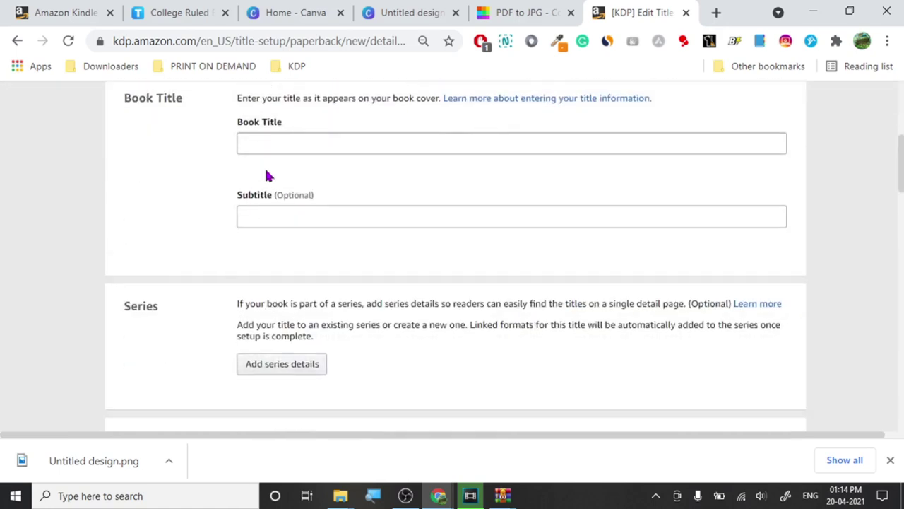
{"action": "left_click", "coordinate": [264, 147]}
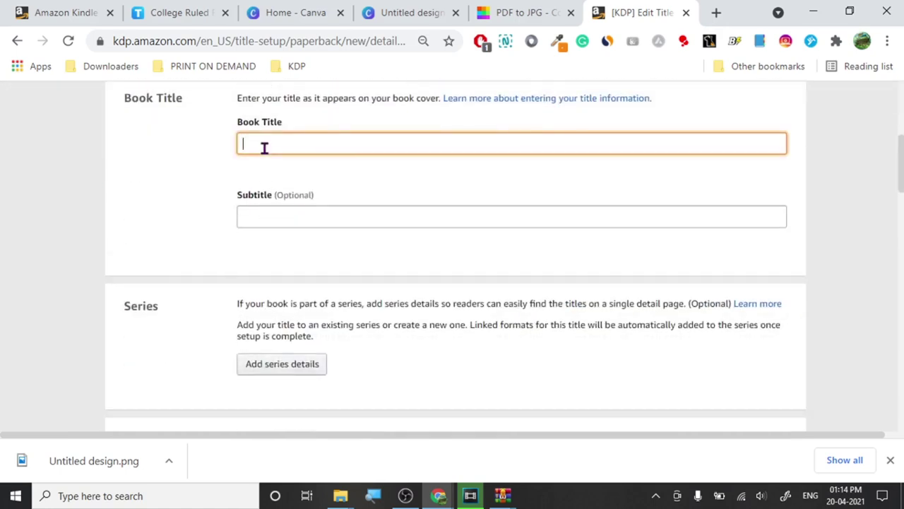
- Switch to the incognito Amazon window and open the Leopard Print Composition Notebook listing from the notebook search results
{"action": "mouse_move", "coordinate": [438, 495]}
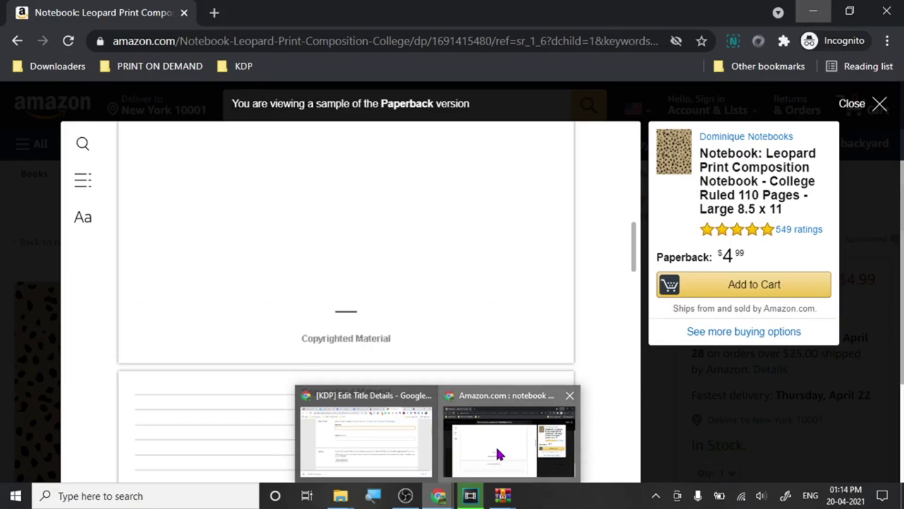
{"action": "left_click", "coordinate": [495, 444]}
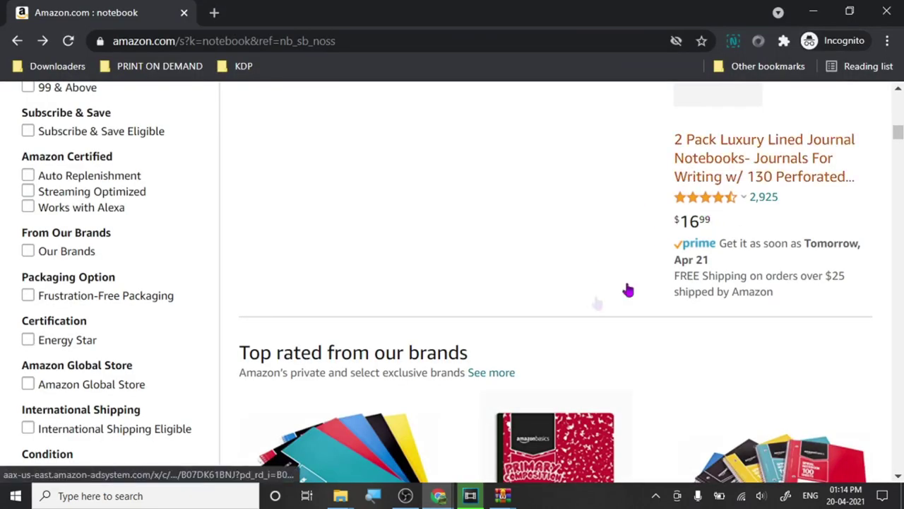
{"action": "scroll", "coordinate": [629, 282], "scroll_direction": "up", "scroll_amount": 8}
{"action": "scroll", "coordinate": [592, 276], "scroll_direction": "up", "scroll_amount": 6}
{"action": "scroll", "coordinate": [592, 275], "scroll_direction": "down", "scroll_amount": 8}
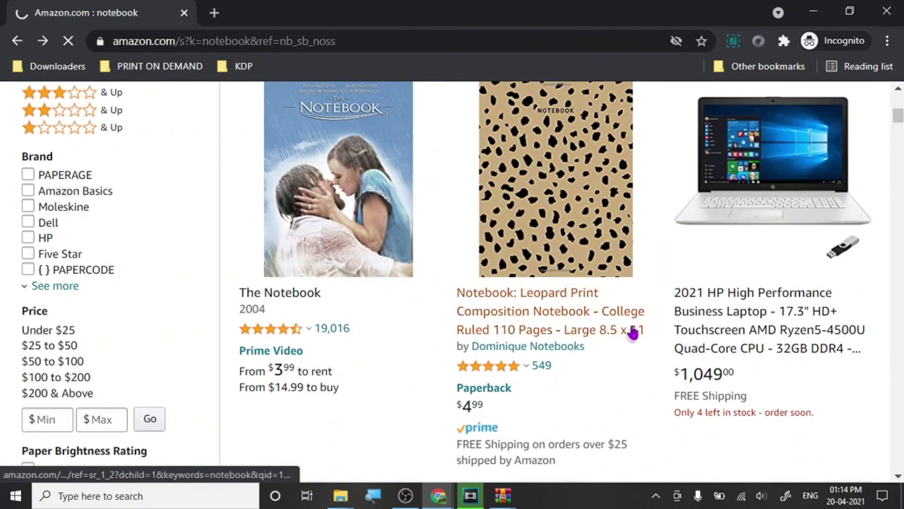
{"action": "left_click", "coordinate": [570, 313]}
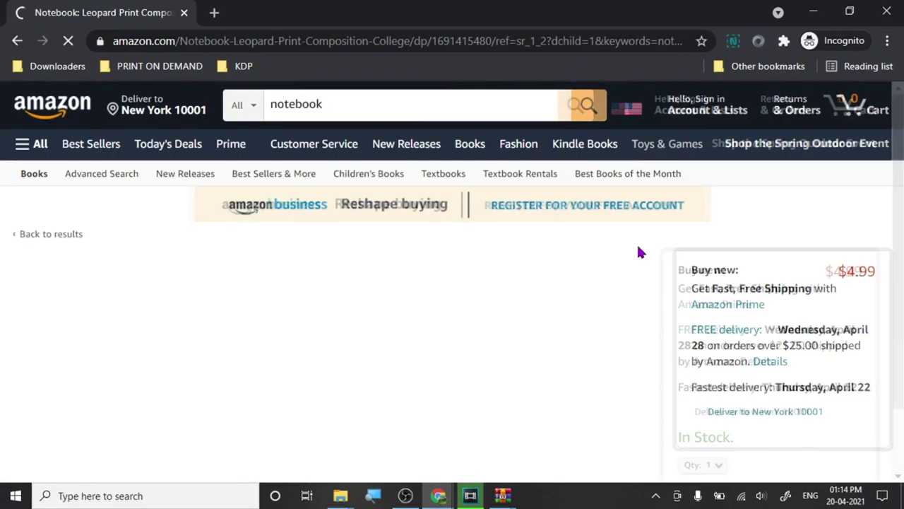
- Copy the listing's title "Notebook: Leopard Print Composition Notebook - College Ruled 110 Pages - Large 8.5 x 11" into the KDP Book Title field
{"action": "left_click_drag", "start_coordinate": [206, 263], "coordinate": [343, 321]}
{"action": "right_click", "coordinate": [337, 323]}
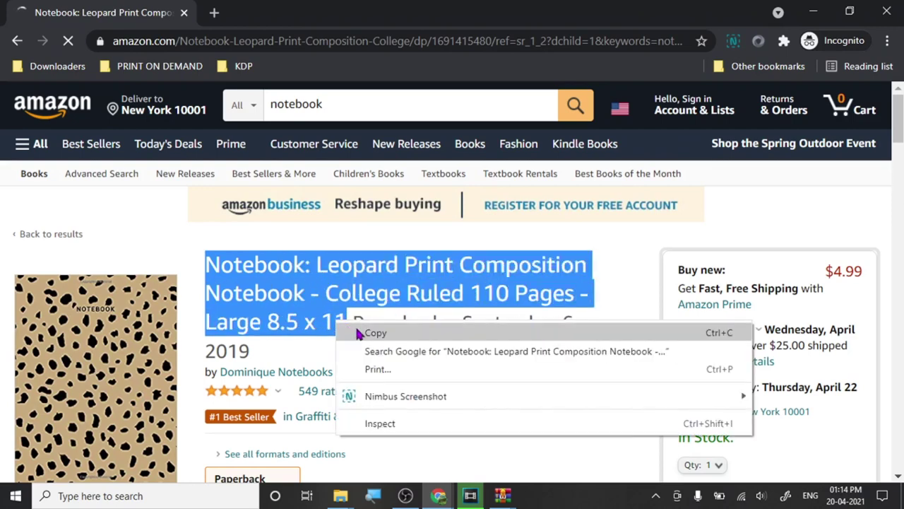
{"action": "left_click", "coordinate": [368, 332]}
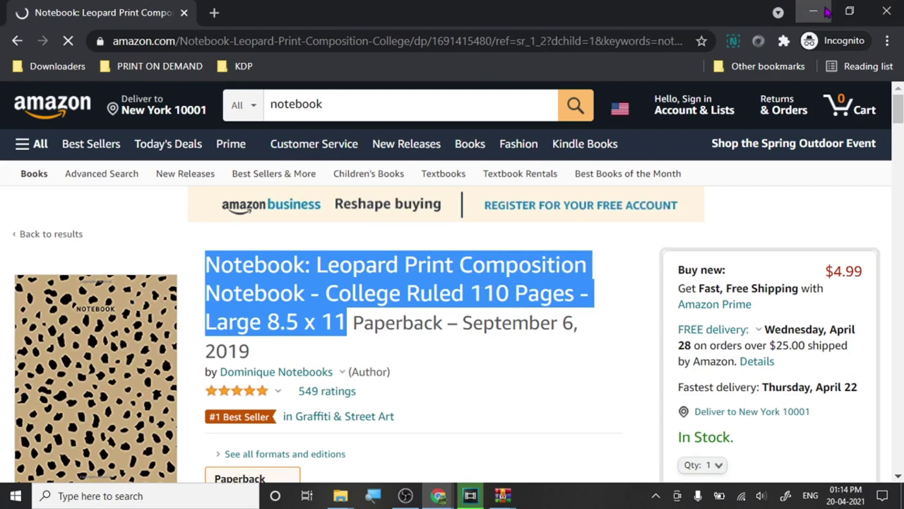
{"action": "key", "text": "alt+Tab"}
{"action": "left_click", "coordinate": [320, 145]}
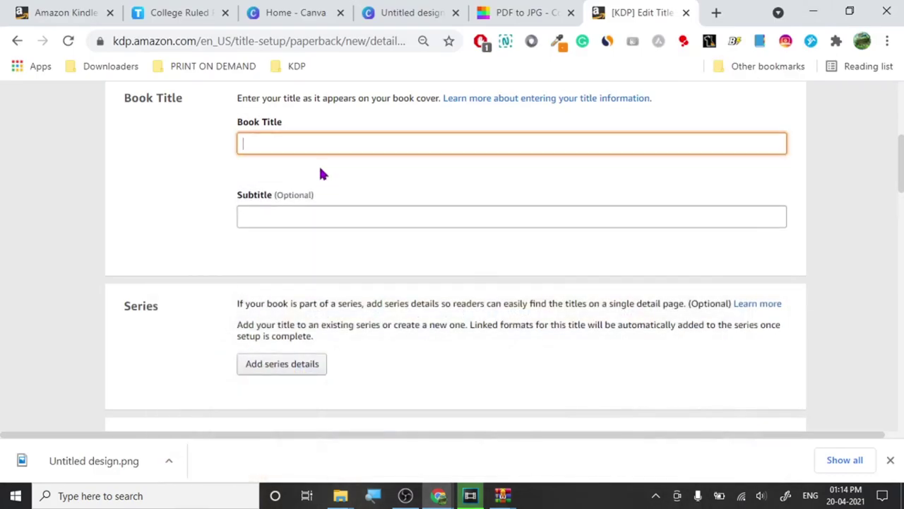
{"action": "key", "text": "ctrl+v"}
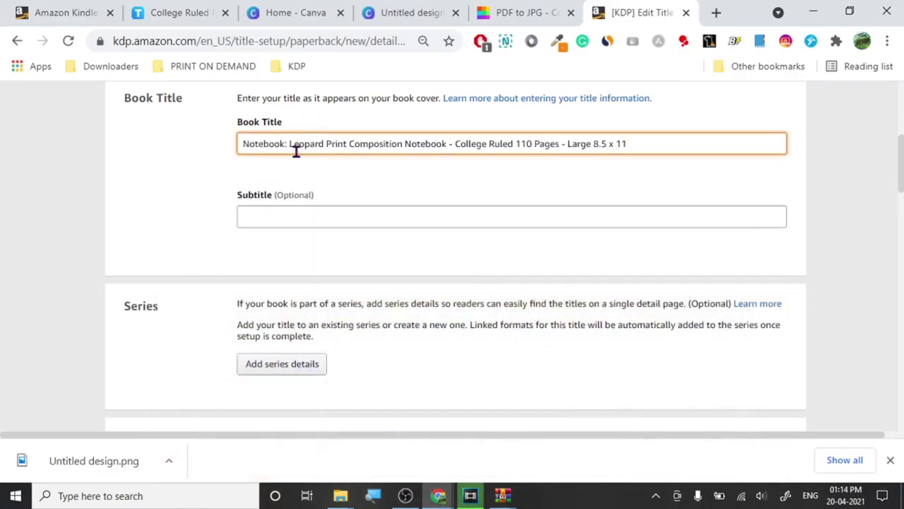
- Remove "Leopard Print Composition" from the book title and select the repeated "Notebook -" after the colon
{"action": "double_click", "coordinate": [296, 146]}
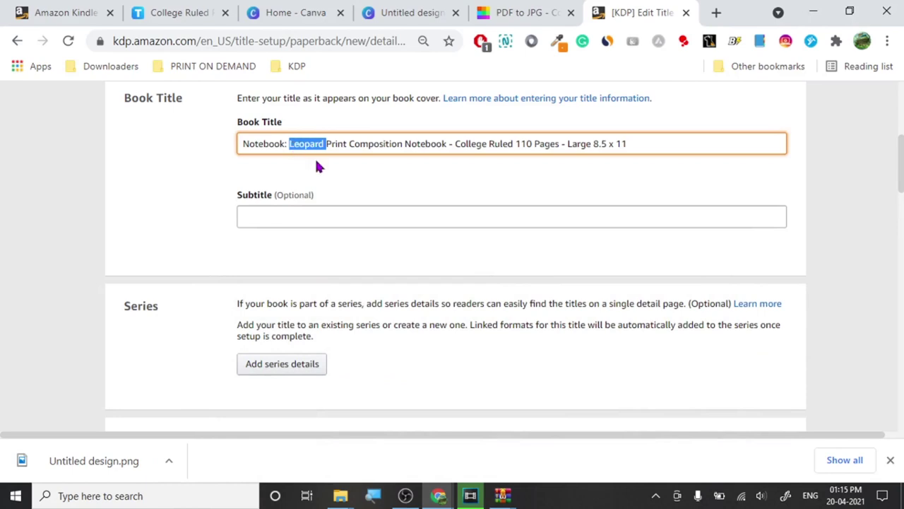
{"action": "key", "text": "Right"}
{"action": "key", "text": "Right"}
{"action": "key", "text": "Right"}
{"action": "key", "text": "Right"}
{"action": "key", "text": "Right"}
{"action": "key", "text": "Right"}
{"action": "key", "text": "Right"}
{"action": "key", "text": "Right"}
{"action": "key", "text": "Right"}
{"action": "key", "text": "Right"}
{"action": "key", "text": "Right"}
{"action": "key", "text": "Right"}
{"action": "key", "text": "Right"}
{"action": "key", "text": "Right"}
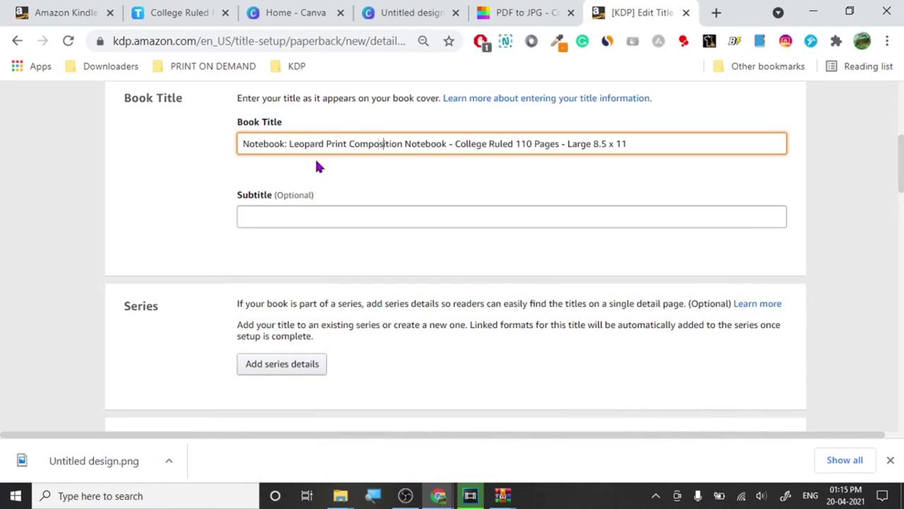
{"action": "key", "text": "BackSpace"}
{"action": "key", "text": "BackSpace"}
{"action": "key", "text": "BackSpace"}
{"action": "key", "text": "BackSpace"}
{"action": "key", "text": "BackSpace"}
{"action": "key", "text": "BackSpace"}
{"action": "key", "text": "BackSpace"}
{"action": "key", "text": "BackSpace"}
{"action": "key", "text": "BackSpace"}
{"action": "key", "text": "BackSpace"}
{"action": "key", "text": "BackSpace"}
{"action": "key", "text": "BackSpace"}
{"action": "key", "text": "BackSpace"}
{"action": "key", "text": "BackSpace"}
{"action": "key", "text": "BackSpace"}
{"action": "key", "text": "BackSpace"}
{"action": "key", "text": "BackSpace"}
{"action": "key", "text": "BackSpace"}
{"action": "key", "text": "BackSpace"}
{"action": "key", "text": "BackSpace"}
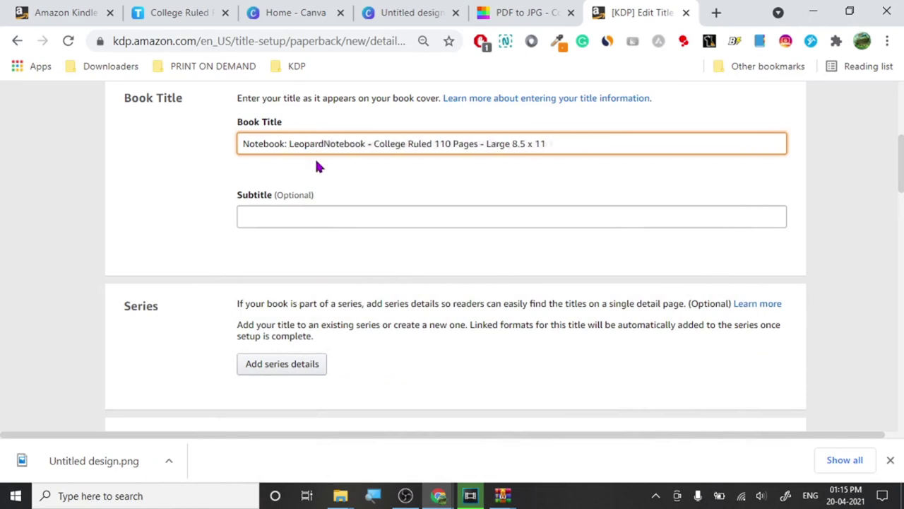
{"action": "key", "text": "BackSpace"}
{"action": "key", "text": "BackSpace"}
{"action": "key", "text": "BackSpace"}
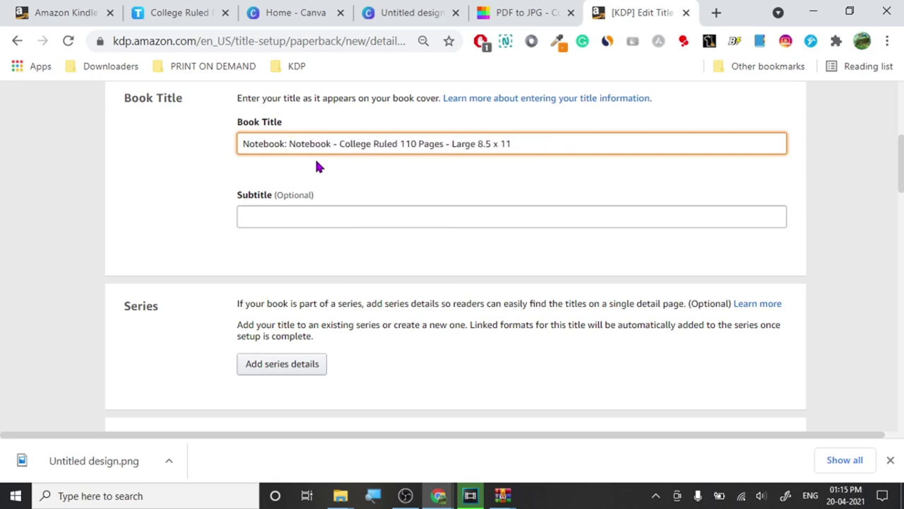
{"action": "left_click_drag", "start_coordinate": [290, 144], "coordinate": [336, 143]}
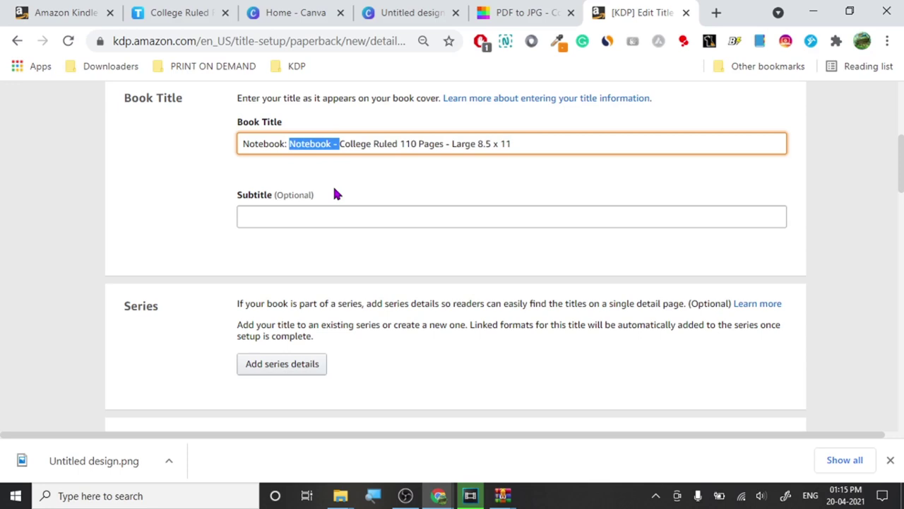
- Move "Notebook -" to follow "College Ruled" in the book title, giving "Notebook: College Ruled Notebook -110 Pages - Large 8.5 x 11"
{"action": "key", "text": "BackSpace"}
{"action": "key", "text": "Right"}
{"action": "key", "text": "Right"}
{"action": "key", "text": "Right"}
{"action": "key", "text": "Right"}
{"action": "key", "text": "Right"}
{"action": "key", "text": "Right"}
{"action": "key", "text": "Right"}
{"action": "key", "text": "Right"}
{"action": "key", "text": "Right"}
{"action": "key", "text": "Right"}
{"action": "key", "text": "Right"}
{"action": "key", "text": "Right"}
{"action": "key", "text": "Right"}
{"action": "key", "text": "Right"}
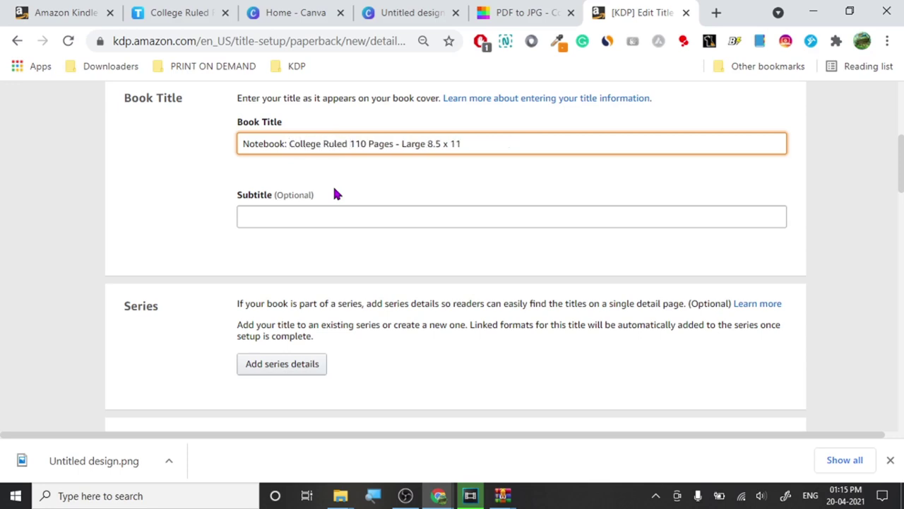
{"action": "key", "text": "ctrl+v"}
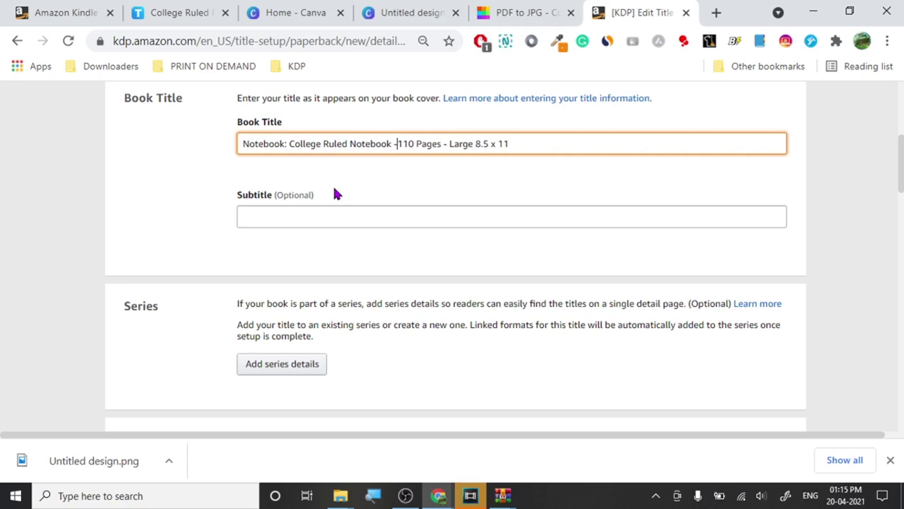
- Open the NOTEBOOK COVER PDF from the NOTEBOOK NEW folder, review the cover, close it and select the NOTEBOOK INTERIOR file
{"action": "mouse_move", "coordinate": [438, 496]}
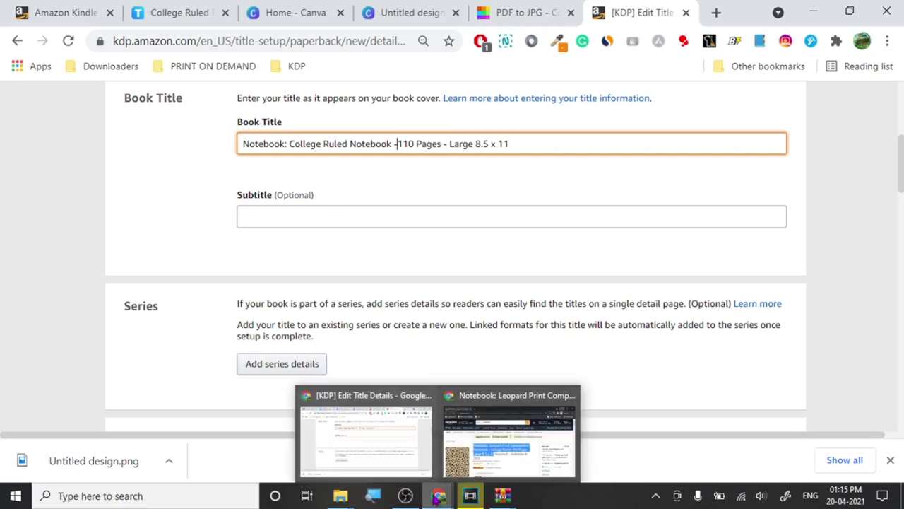
{"action": "mouse_move", "coordinate": [337, 491]}
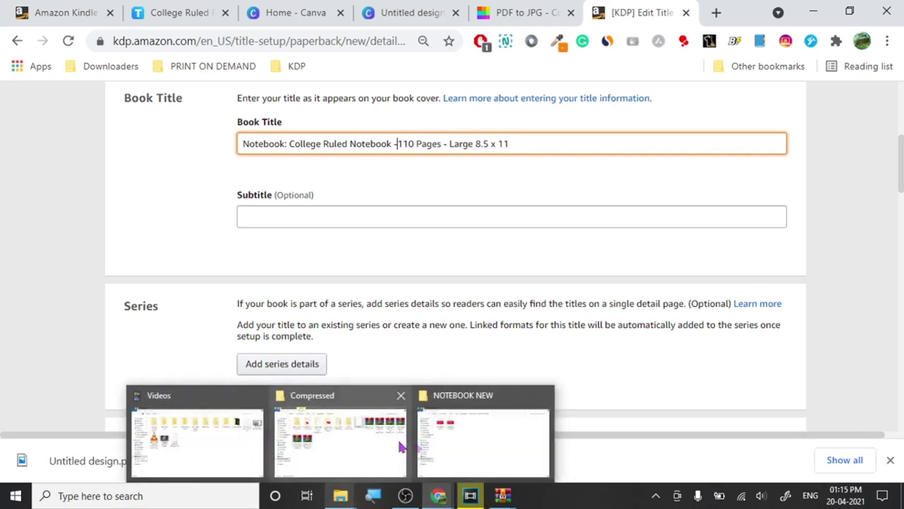
{"action": "left_click", "coordinate": [466, 442]}
{"action": "left_click", "coordinate": [151, 141]}
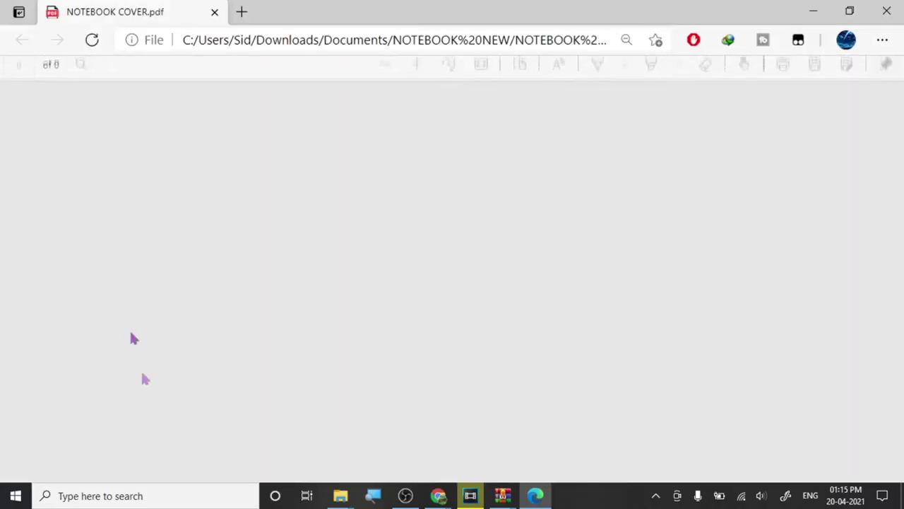
{"action": "scroll", "coordinate": [296, 205], "scroll_direction": "down", "scroll_amount": 2}
{"action": "scroll", "coordinate": [297, 204], "scroll_direction": "up", "scroll_amount": 3}
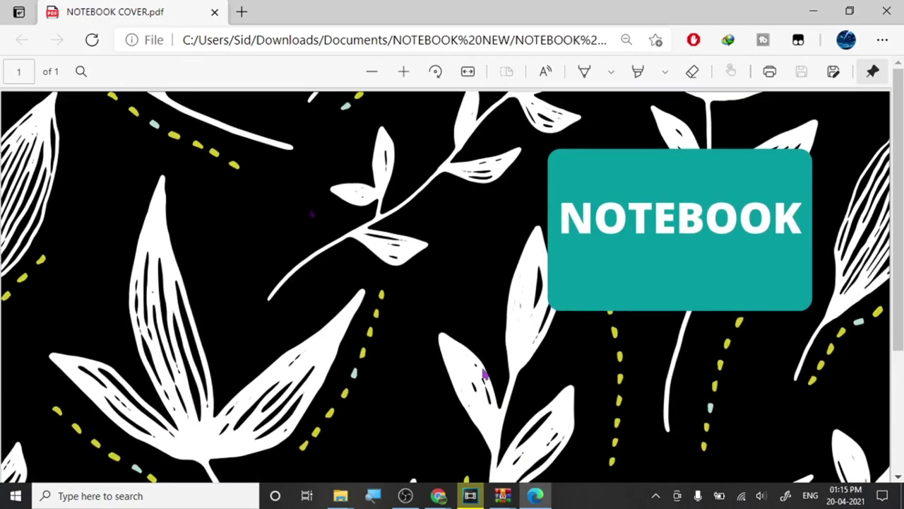
{"action": "scroll", "coordinate": [583, 319], "scroll_direction": "down", "scroll_amount": 3}
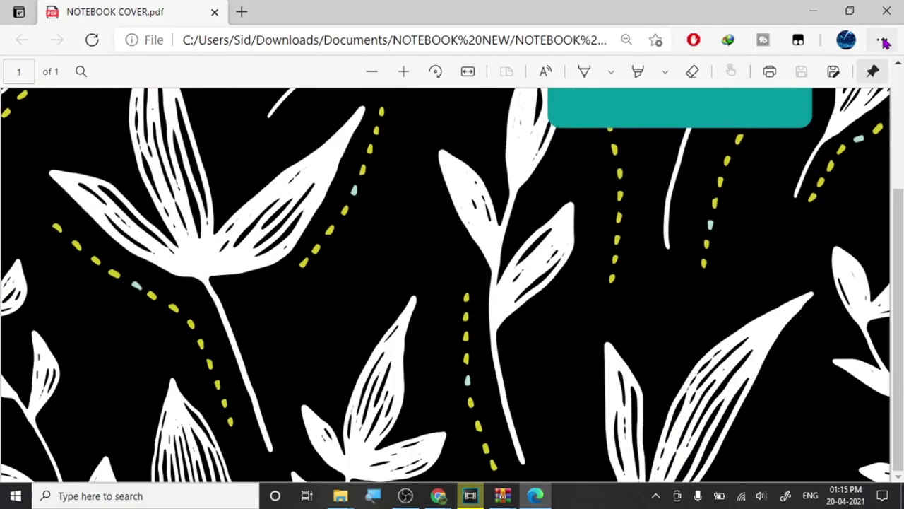
{"action": "scroll", "coordinate": [815, 163], "scroll_direction": "up", "scroll_amount": 3}
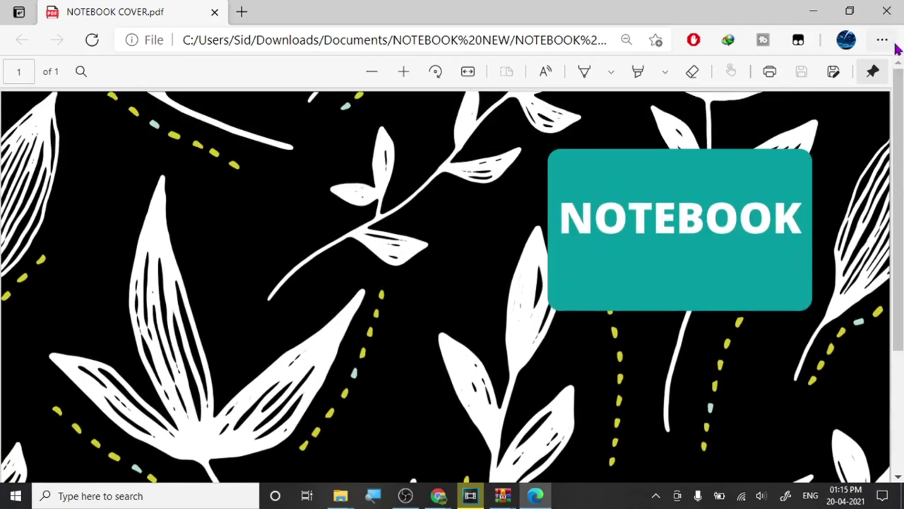
{"action": "left_click", "coordinate": [888, 11]}
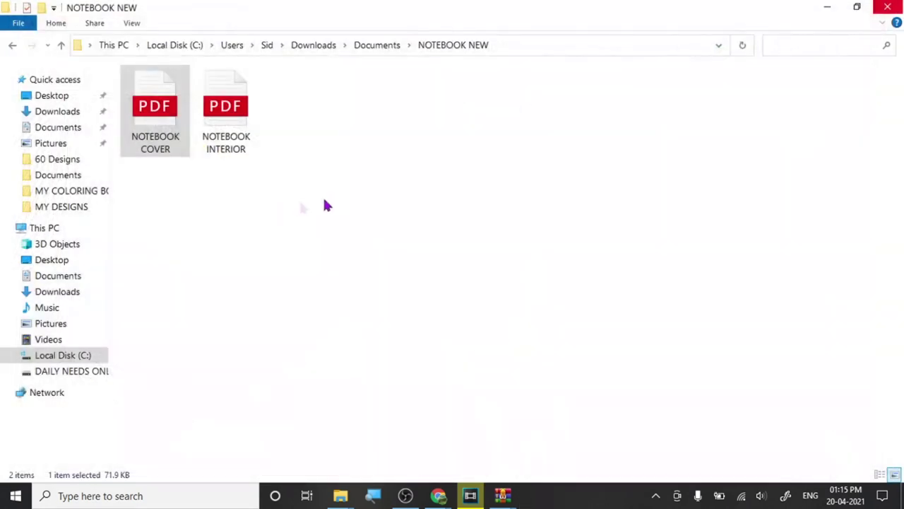
{"action": "left_click", "coordinate": [221, 129]}
{"action": "left_click", "coordinate": [302, 273]}
{"action": "left_click", "coordinate": [231, 145]}
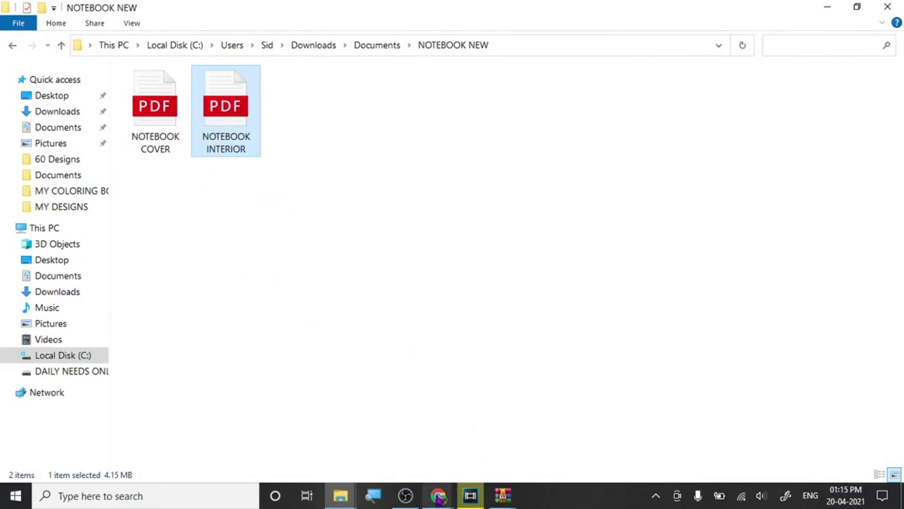
- Switch to the 8.5 x 11 in Canva design in Chrome and delete all its lined pages
{"action": "mouse_move", "coordinate": [438, 496]}
{"action": "left_click", "coordinate": [418, 435]}
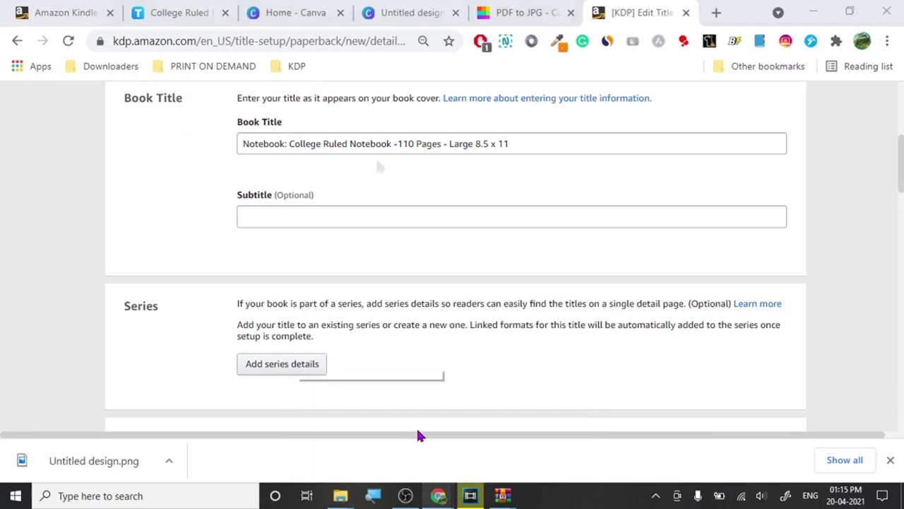
{"action": "left_click", "coordinate": [407, 12]}
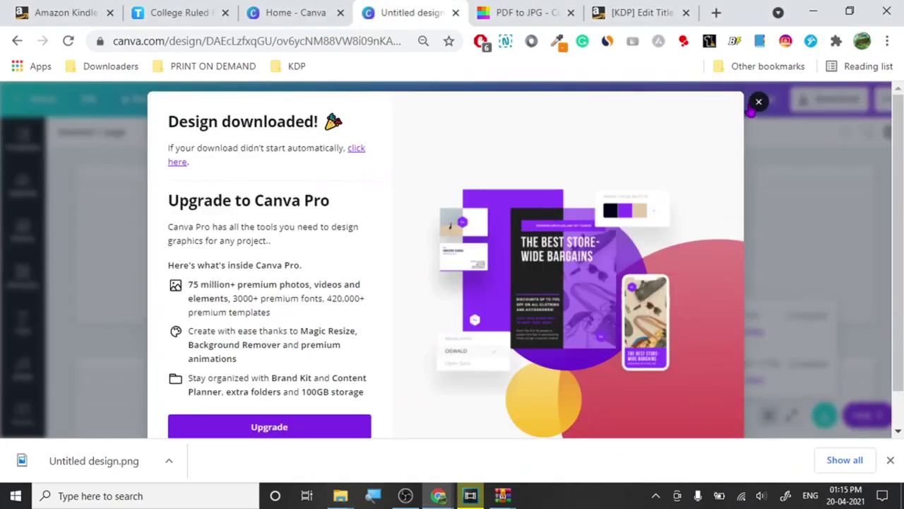
{"action": "left_click", "coordinate": [759, 102]}
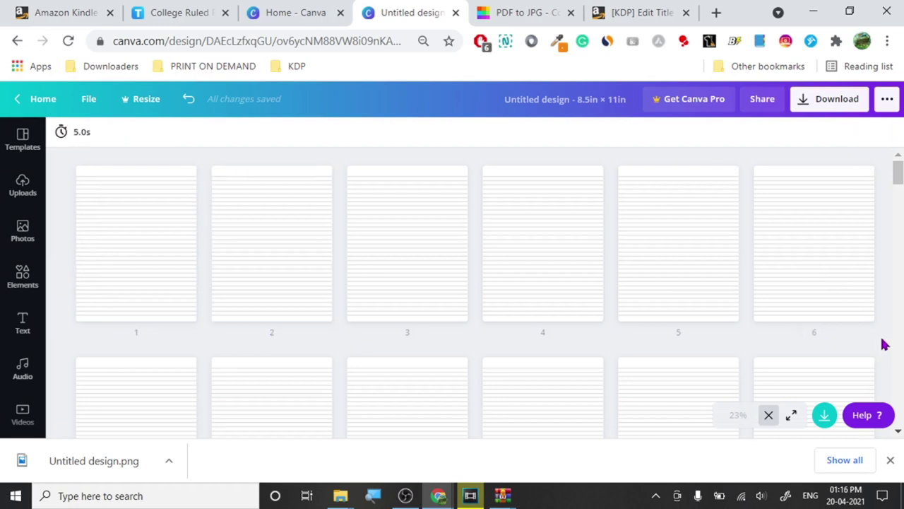
{"action": "key", "text": "ctrl+a"}
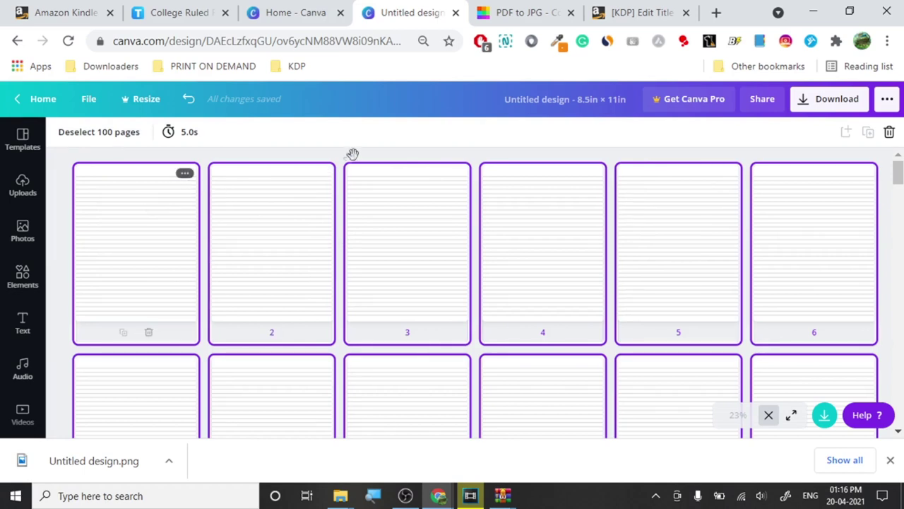
{"action": "key", "text": "Delete"}
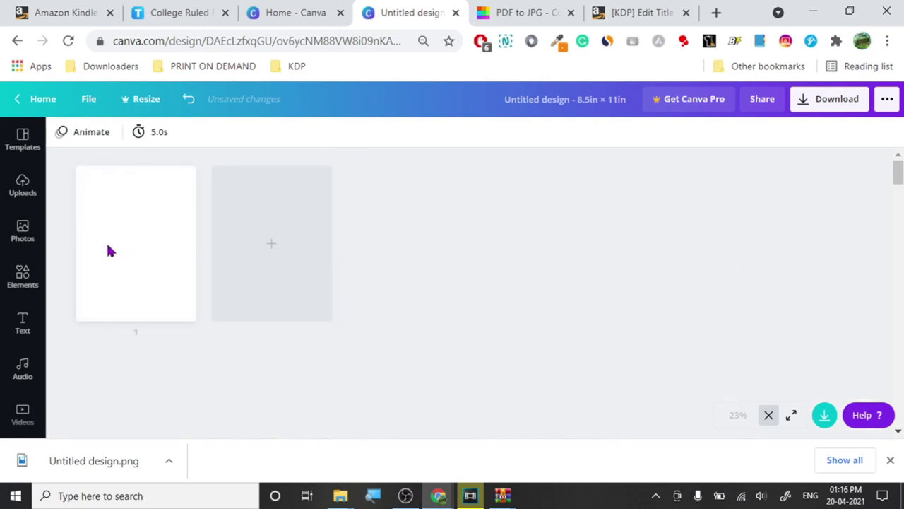
{"action": "left_click", "coordinate": [768, 415]}
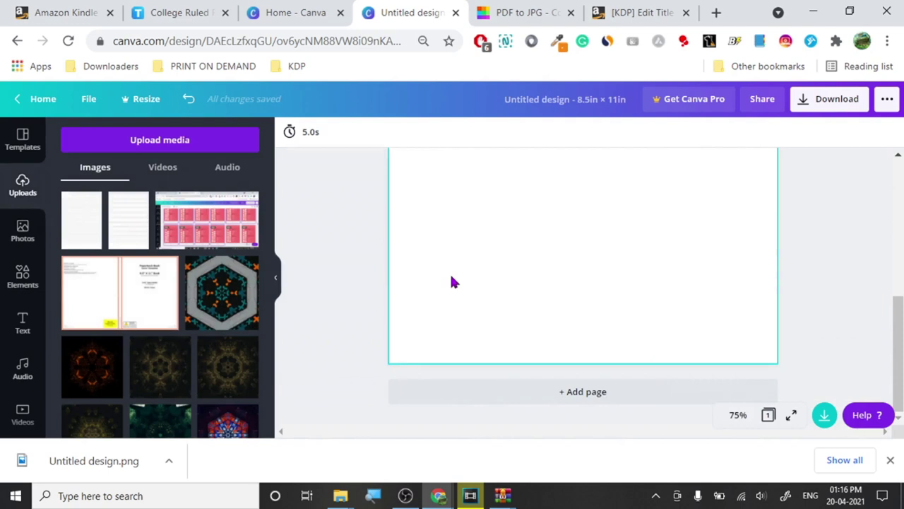
- Examine the ownership page wording in the leopard print notebook's Amazon preview
{"action": "scroll", "coordinate": [501, 303], "scroll_direction": "up", "scroll_amount": 5}
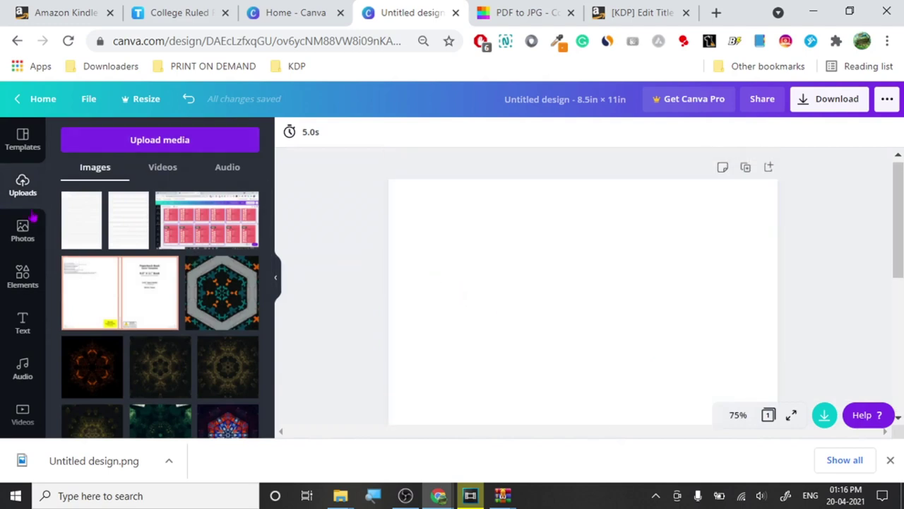
{"action": "left_click", "coordinate": [22, 323]}
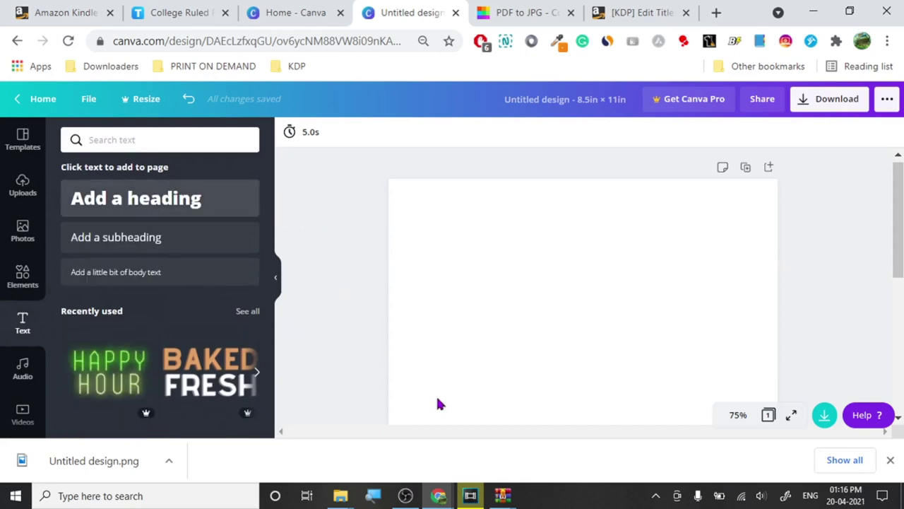
{"action": "mouse_move", "coordinate": [443, 496]}
{"action": "left_click", "coordinate": [462, 453]}
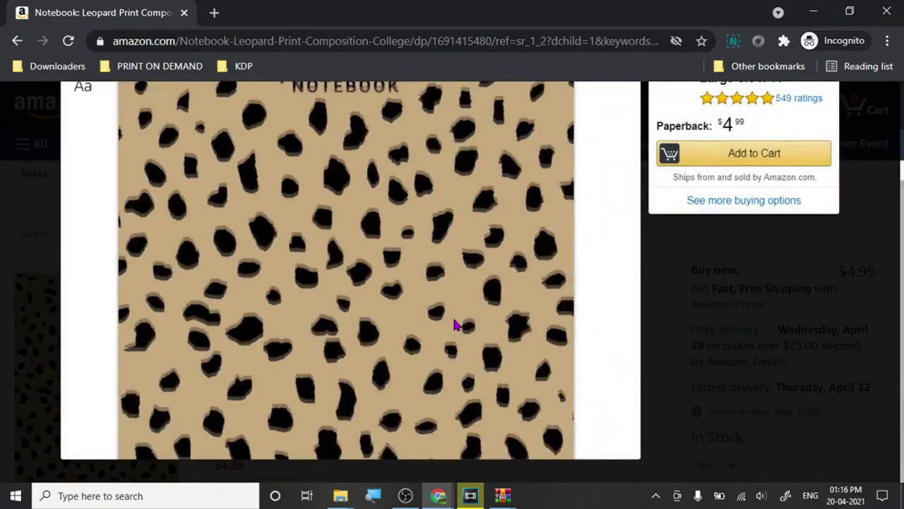
{"action": "scroll", "coordinate": [455, 324], "scroll_direction": "down", "scroll_amount": 3}
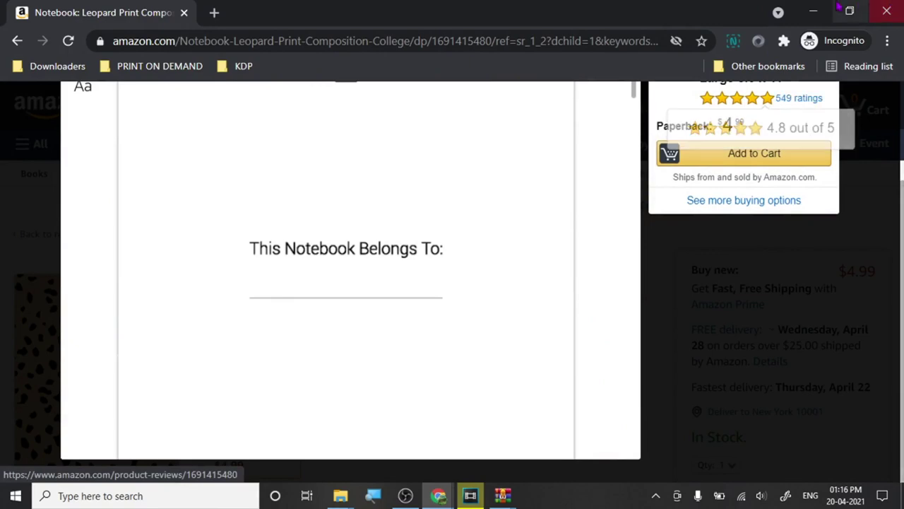
{"action": "left_click", "coordinate": [814, 12]}
- Add a heading reading "THIS NOTEBOOK BELONGS TO" to the blank Canva page
{"action": "left_click", "coordinate": [178, 197]}
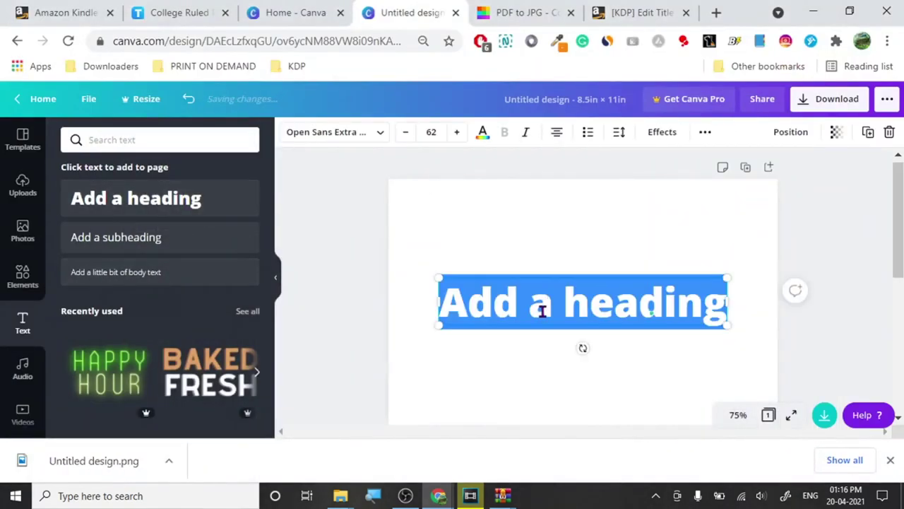
{"action": "type", "text": "THIS NOTE"}
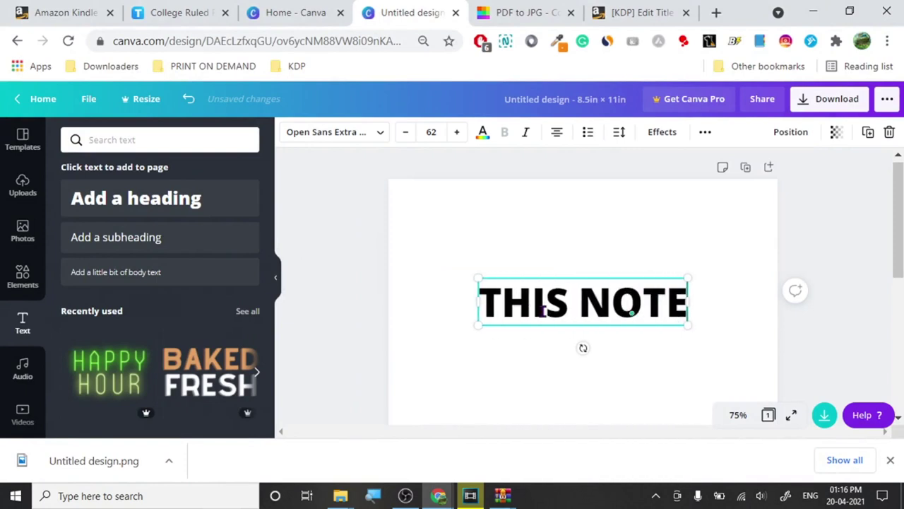
{"action": "type", "text": "BOOK"}
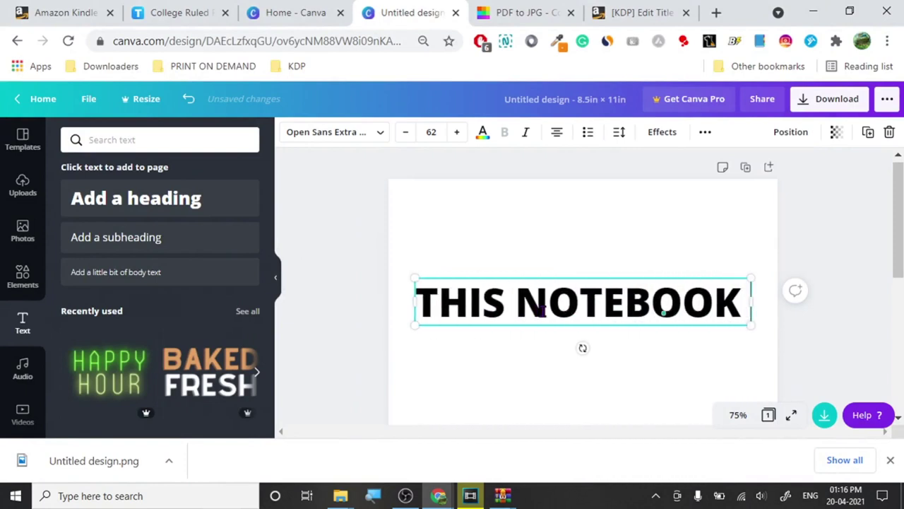
{"action": "type", "text": " N"}
{"action": "key", "text": "BackSpace"}
{"action": "key", "text": "BackSpace"}
{"action": "type", "text": "BI"}
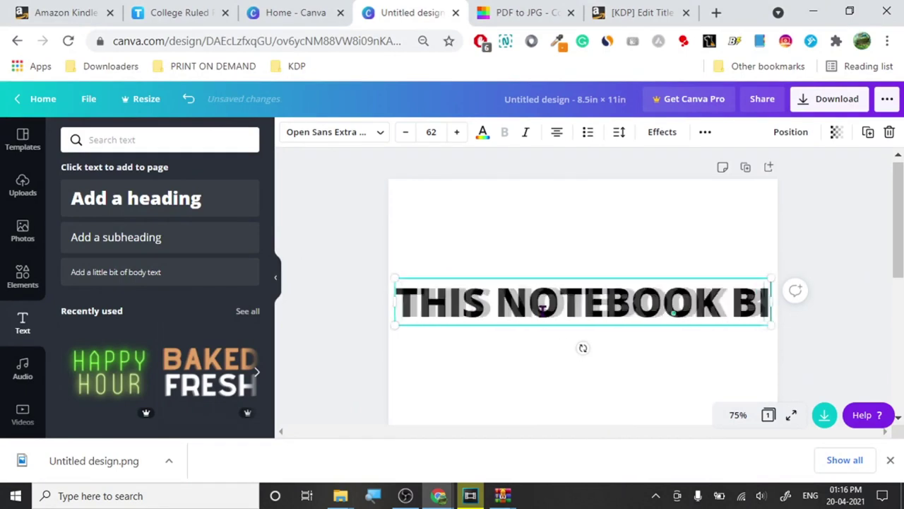
{"action": "type", "text": "LONGS TO"}
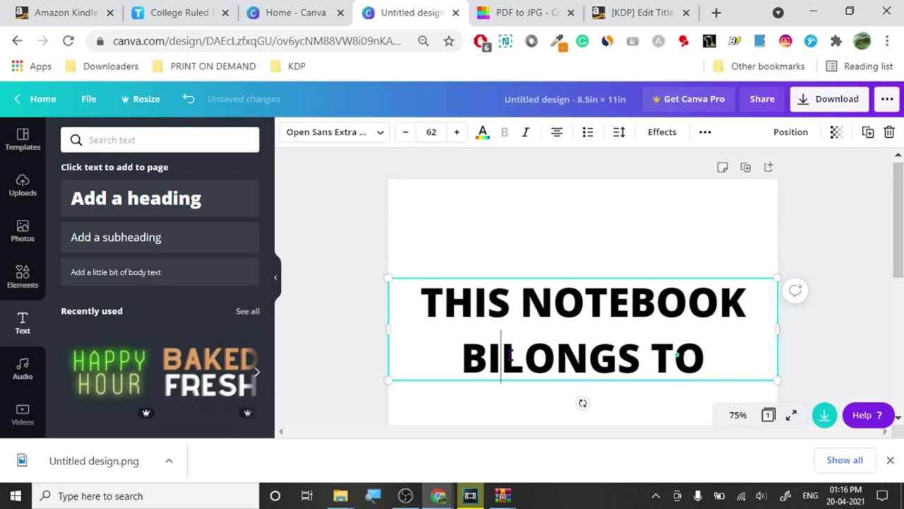
{"action": "left_click", "coordinate": [510, 353]}
{"action": "key", "text": "BackSpace"}
{"action": "type", "text": "E"}
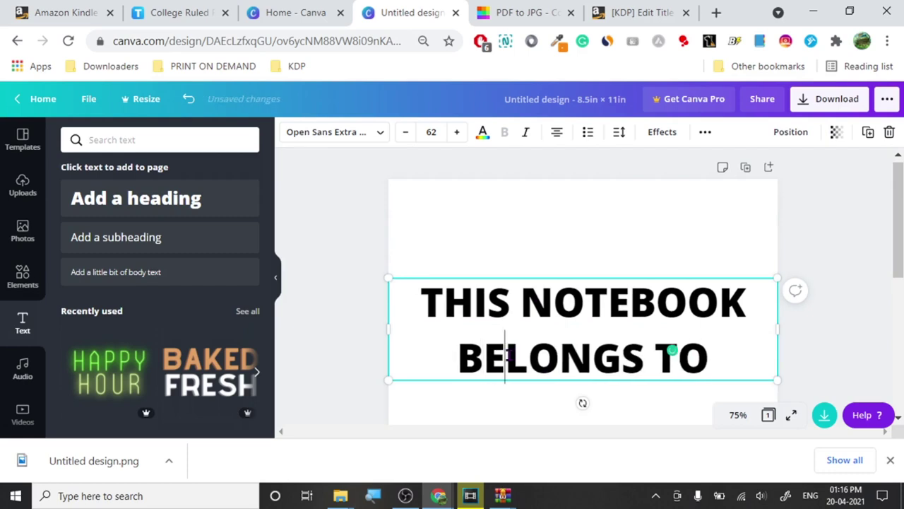
- Look up "BELONGS" on Google and replace the word in the heading with the dictionary entry "belong"
{"action": "double_click", "coordinate": [510, 353]}
{"action": "right_click", "coordinate": [510, 353]}
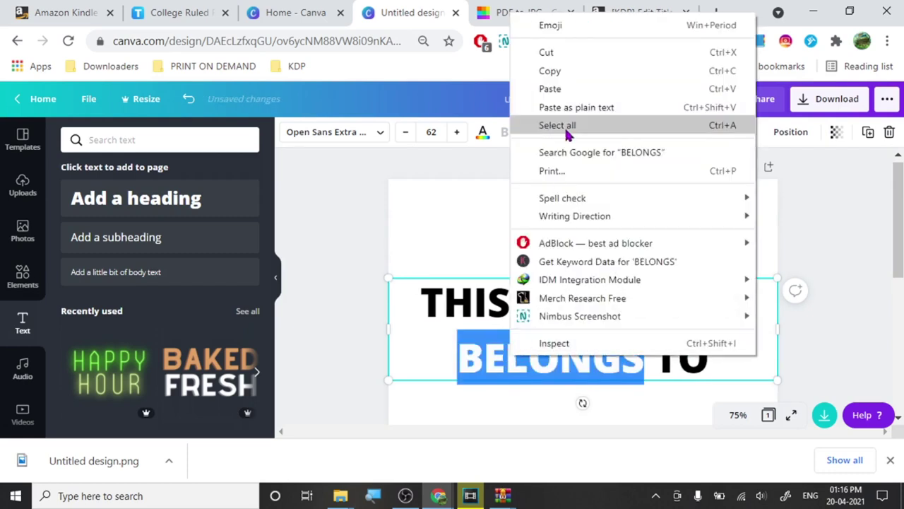
{"action": "left_click", "coordinate": [556, 153]}
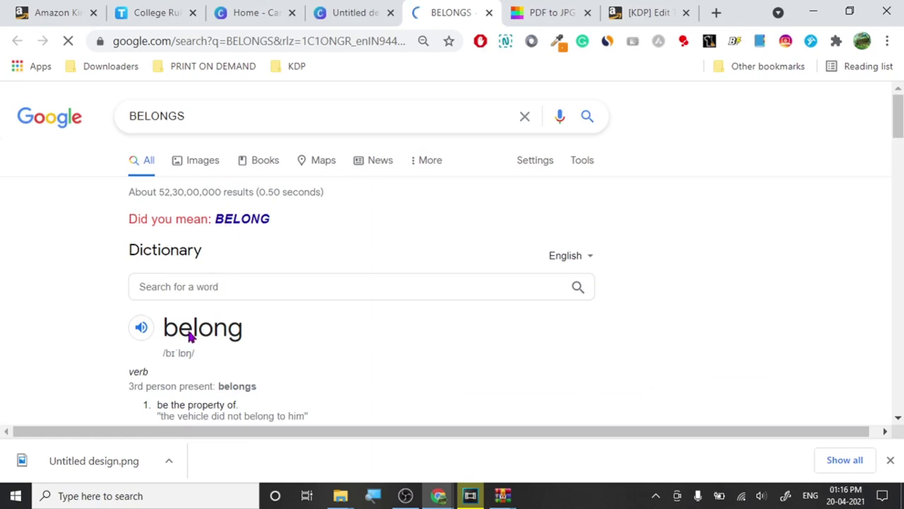
{"action": "double_click", "coordinate": [200, 327]}
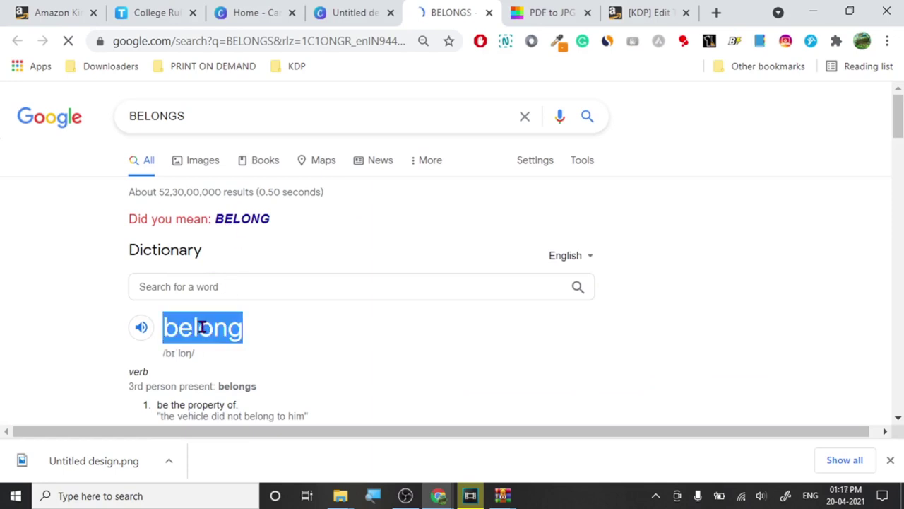
{"action": "right_click", "coordinate": [202, 327]}
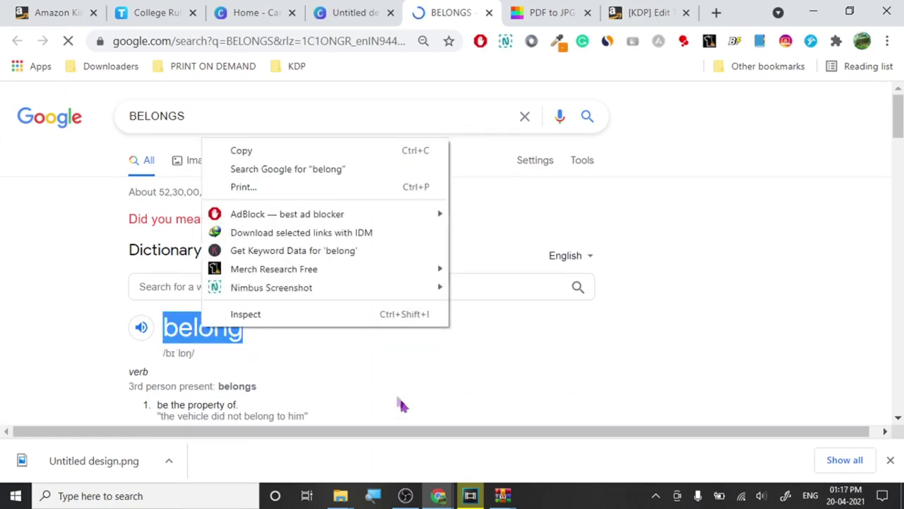
{"action": "left_click", "coordinate": [267, 148]}
{"action": "mouse_move", "coordinate": [445, 497]}
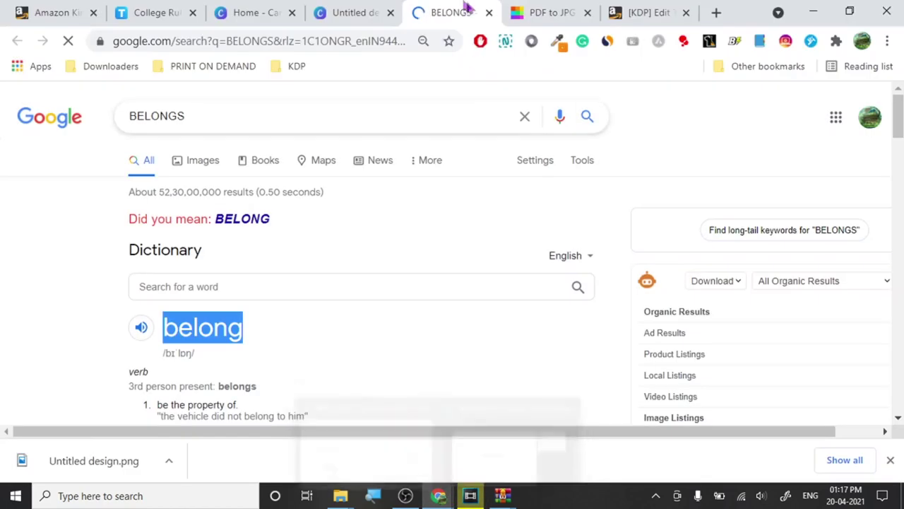
{"action": "left_click", "coordinate": [355, 11]}
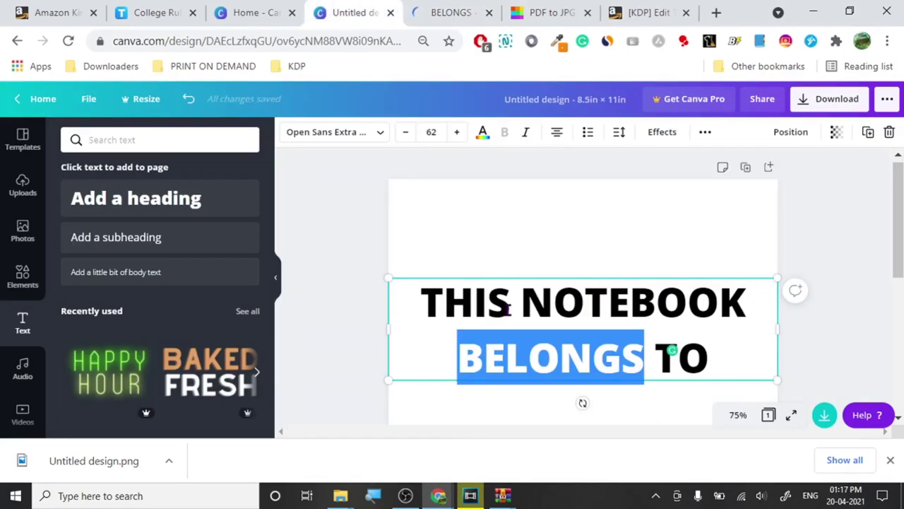
{"action": "key", "text": "ctrl+v"}
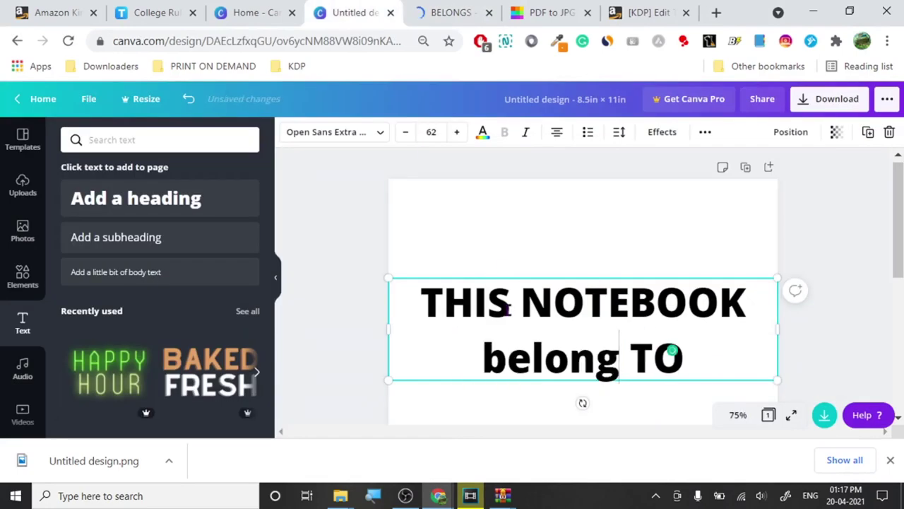
{"action": "key", "text": "BackSpace"}
{"action": "key", "text": "BackSpace"}
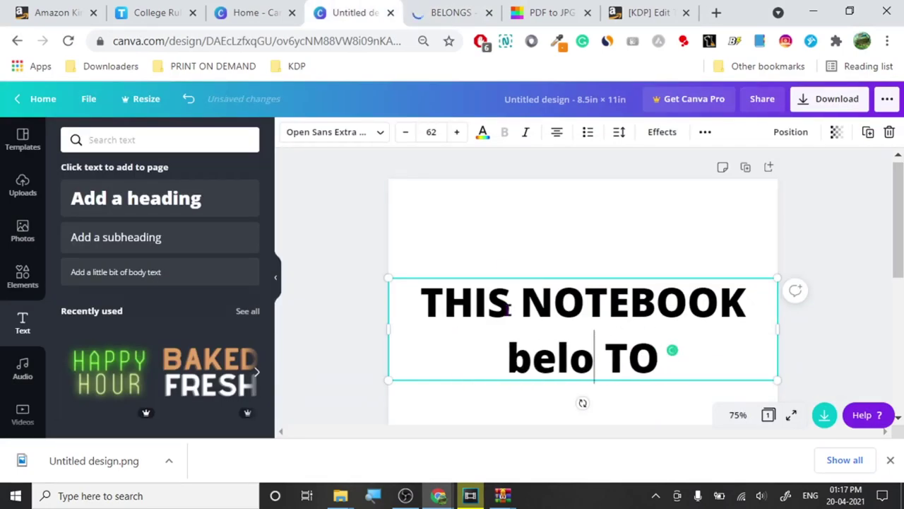
{"action": "key", "text": "BackSpace"}
{"action": "key", "text": "BackSpace"}
{"action": "key", "text": "BackSpace"}
{"action": "key", "text": "BackSpace"}
{"action": "key", "text": "ctrl+z"}
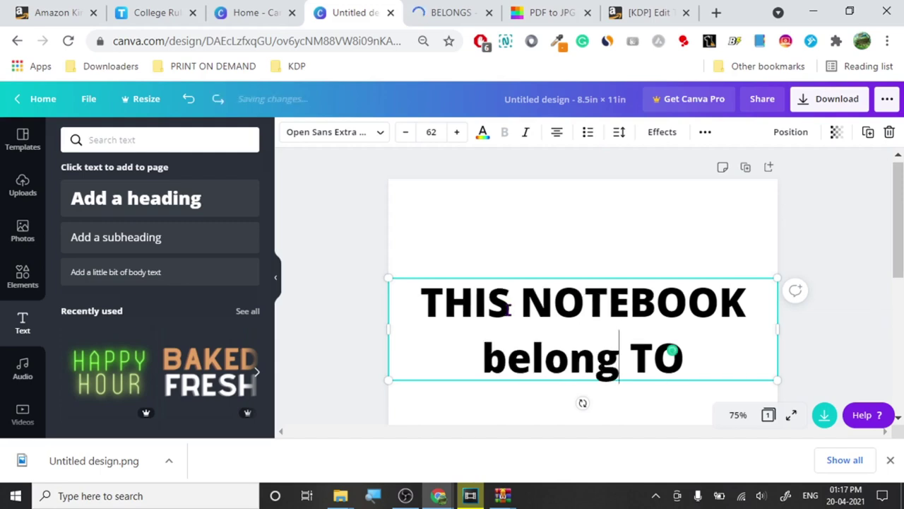
- Complete the word as "belongS" and convert the whole heading to uppercase so it reads "THIS NOTEBOOK BELONGS TO"
{"action": "type", "text": "S"}
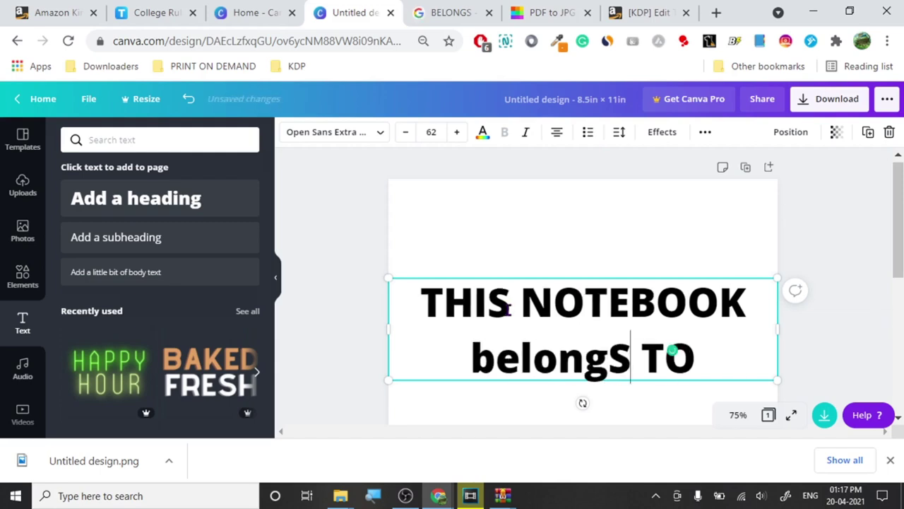
{"action": "type", "text": "A"}
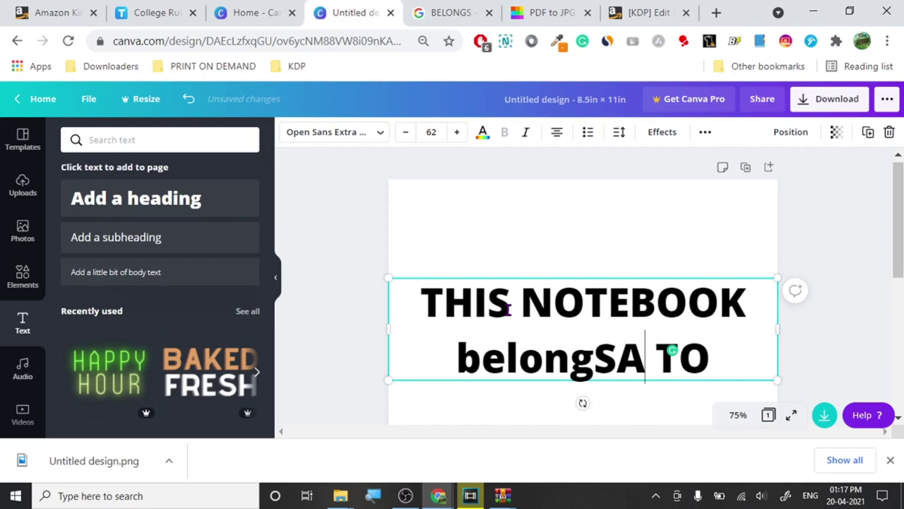
{"action": "key", "text": "BackSpace"}
{"action": "key", "text": "ctrl+a"}
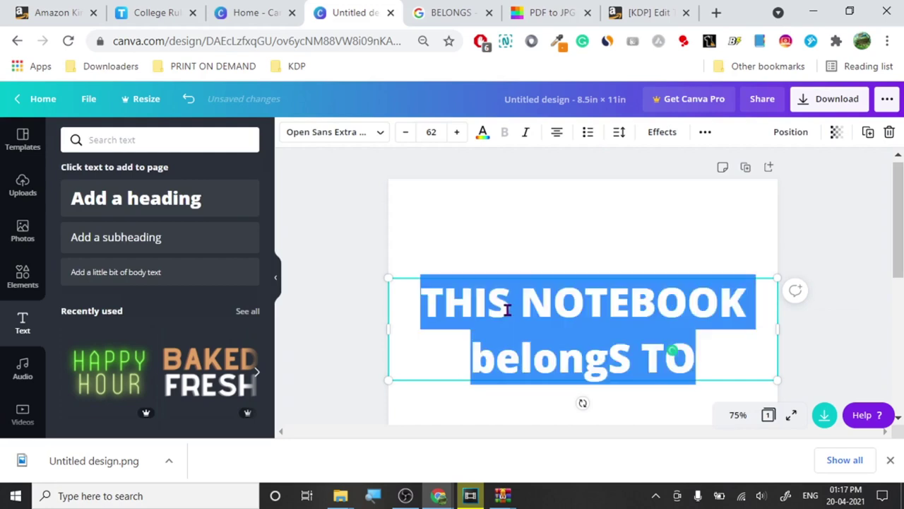
{"action": "left_click", "coordinate": [704, 133]}
{"action": "left_click", "coordinate": [638, 161]}
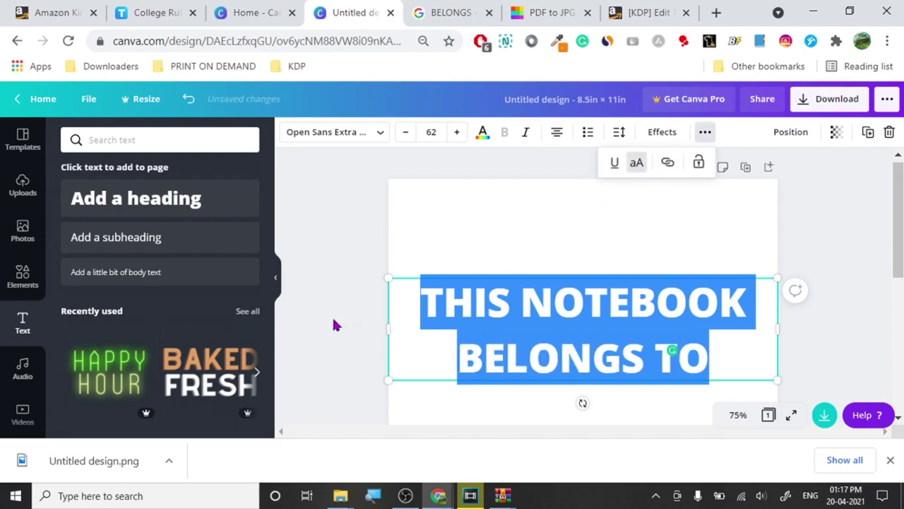
{"action": "left_click", "coordinate": [506, 371]}
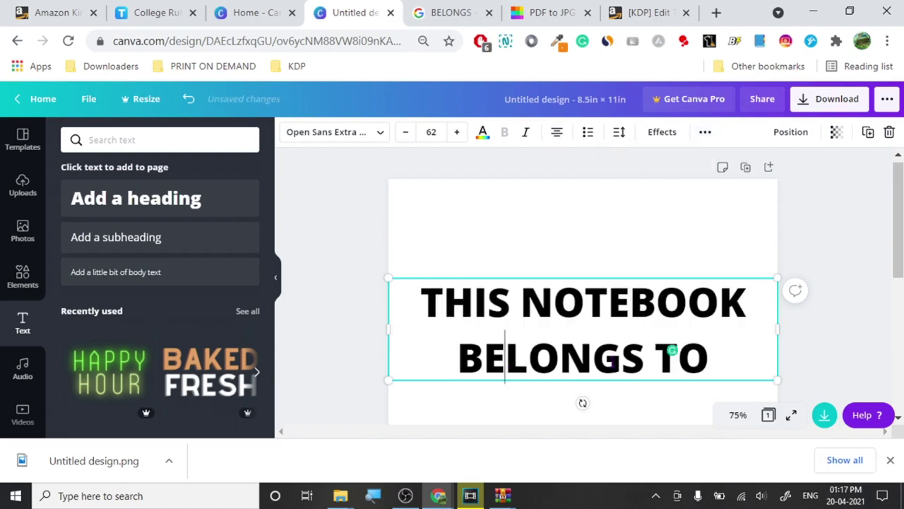
{"action": "left_click", "coordinate": [358, 292]}
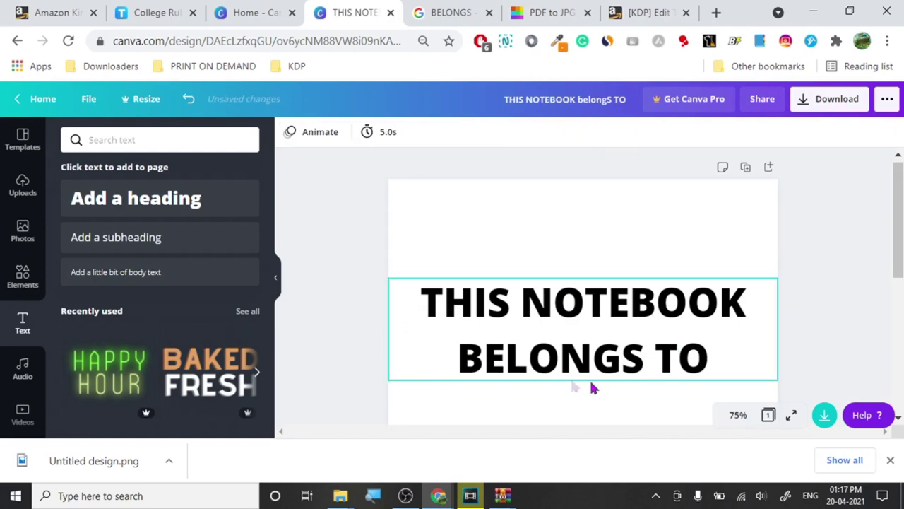
{"action": "scroll", "coordinate": [374, 304], "scroll_direction": "down", "scroll_amount": 5}
{"action": "scroll", "coordinate": [375, 304], "scroll_direction": "up", "scroll_amount": 2}
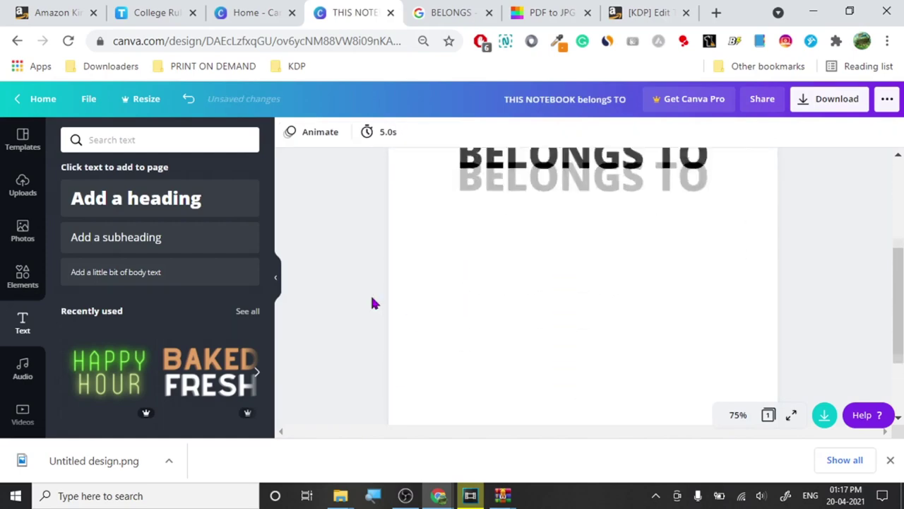
{"action": "scroll", "coordinate": [376, 290], "scroll_direction": "up", "scroll_amount": 3}
{"action": "left_click", "coordinate": [594, 323]}
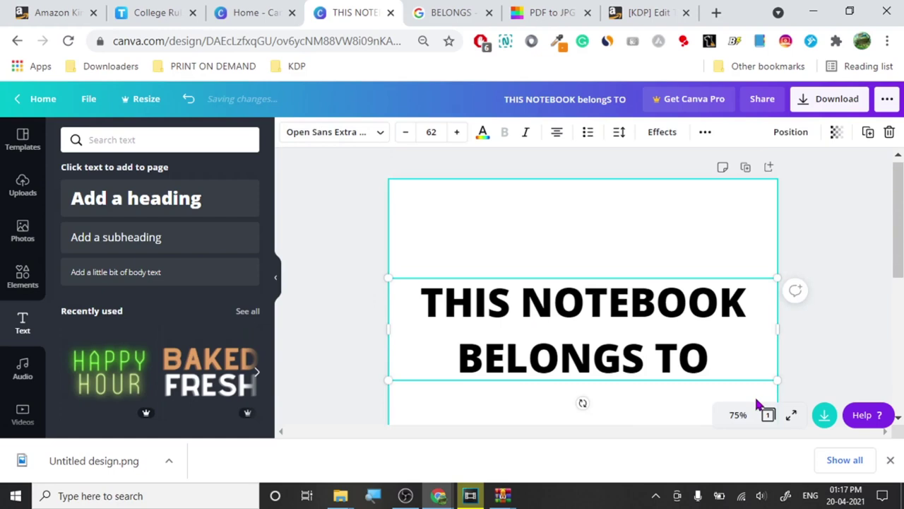
{"action": "left_click", "coordinate": [334, 266]}
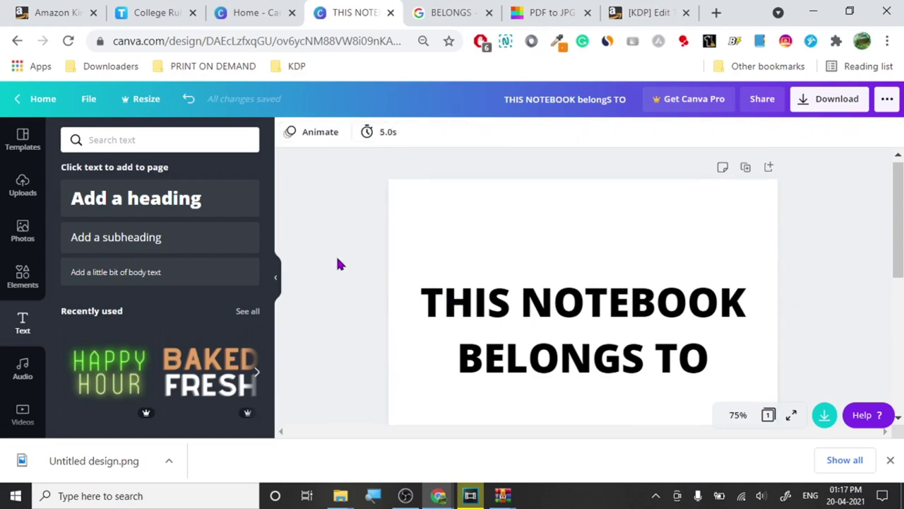
{"action": "scroll", "coordinate": [337, 263], "scroll_direction": "down", "scroll_amount": 2}
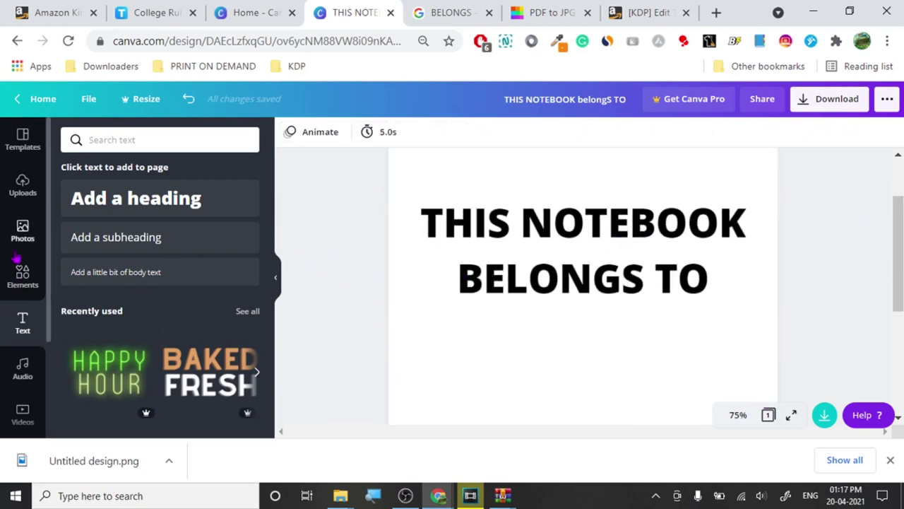
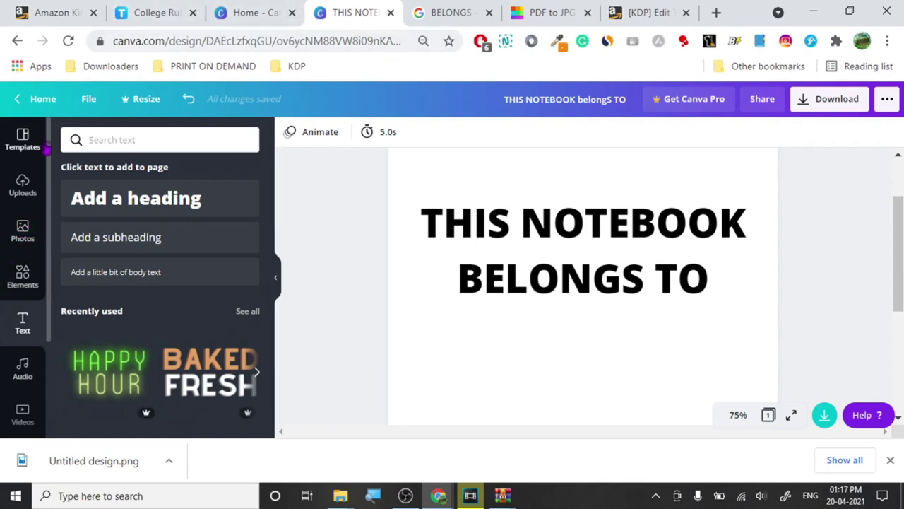
- Switch to the leopard print notebook's Amazon preview and examine its ownership page and lined interior pages
{"action": "mouse_move", "coordinate": [438, 495]}
{"action": "left_click", "coordinate": [520, 434]}
{"action": "scroll", "coordinate": [444, 322], "scroll_direction": "down", "scroll_amount": 5}
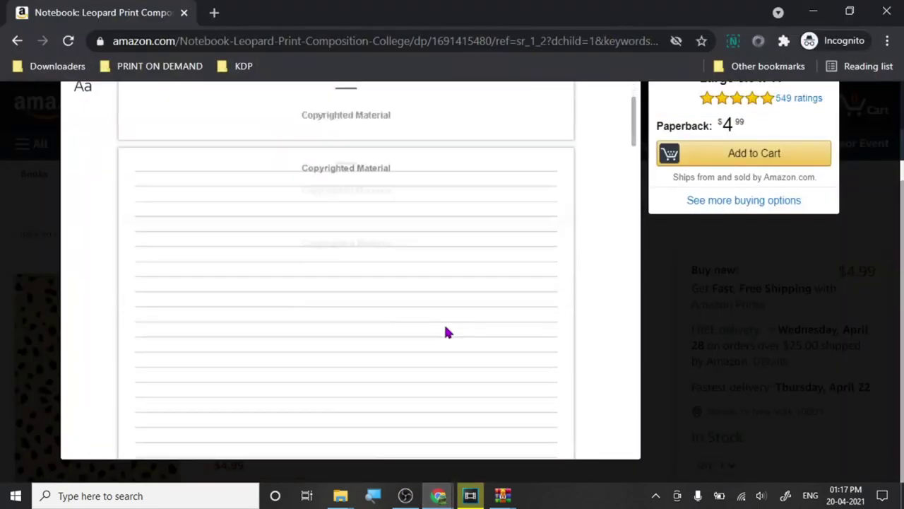
{"action": "scroll", "coordinate": [444, 321], "scroll_direction": "up", "scroll_amount": 3}
{"action": "left_click", "coordinate": [814, 8]}
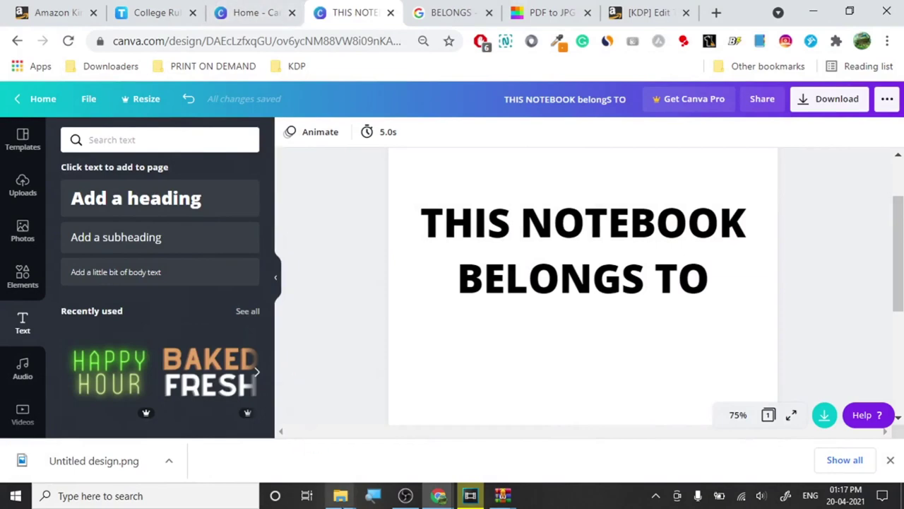
- Switch to NOTEBOOK INTERIOR.pdf and look through its first lined pages, then return to the Canva design
{"action": "mouse_move", "coordinate": [341, 495]}
{"action": "left_click", "coordinate": [439, 429]}
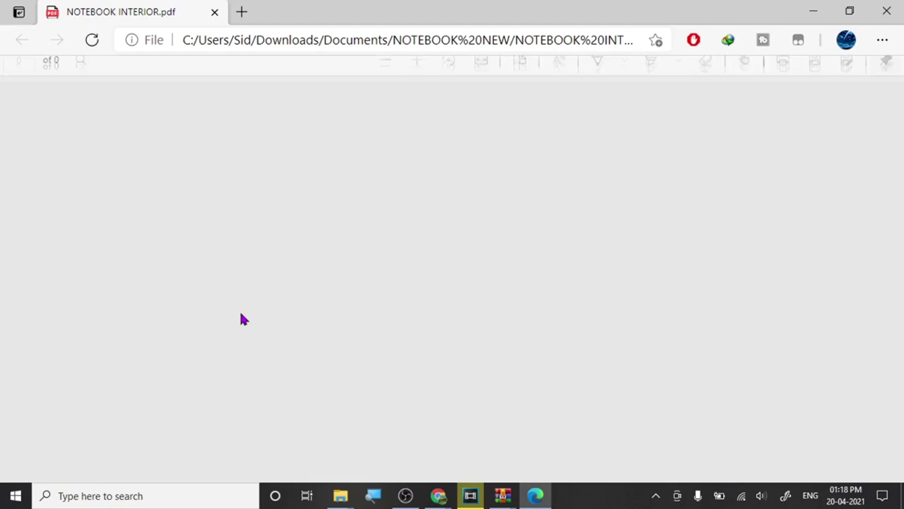
{"action": "scroll", "coordinate": [221, 239], "scroll_direction": "down", "scroll_amount": 8}
{"action": "scroll", "coordinate": [221, 239], "scroll_direction": "down", "scroll_amount": 10}
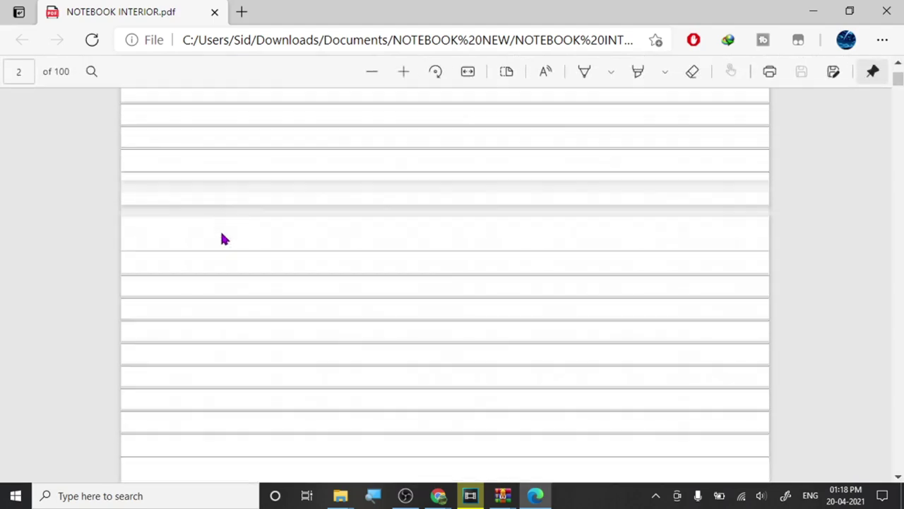
{"action": "scroll", "coordinate": [221, 239], "scroll_direction": "down", "scroll_amount": 5}
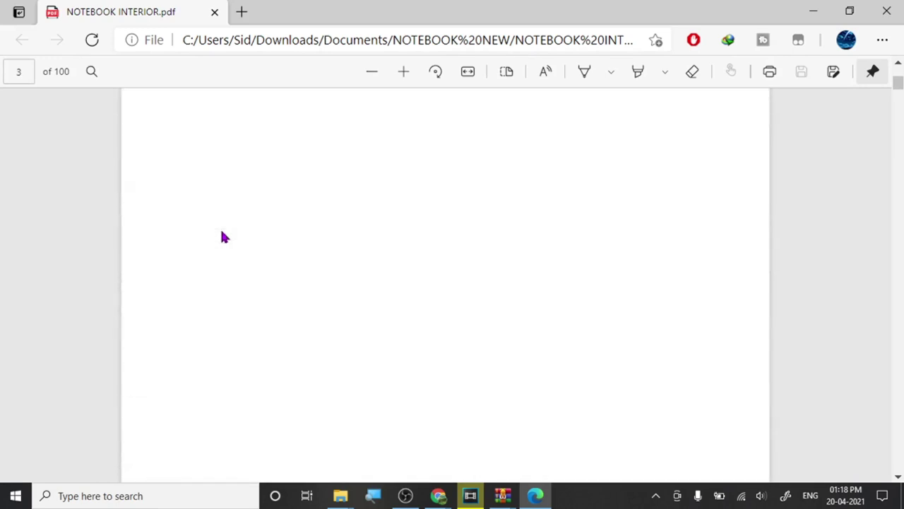
{"action": "left_click", "coordinate": [816, 8]}
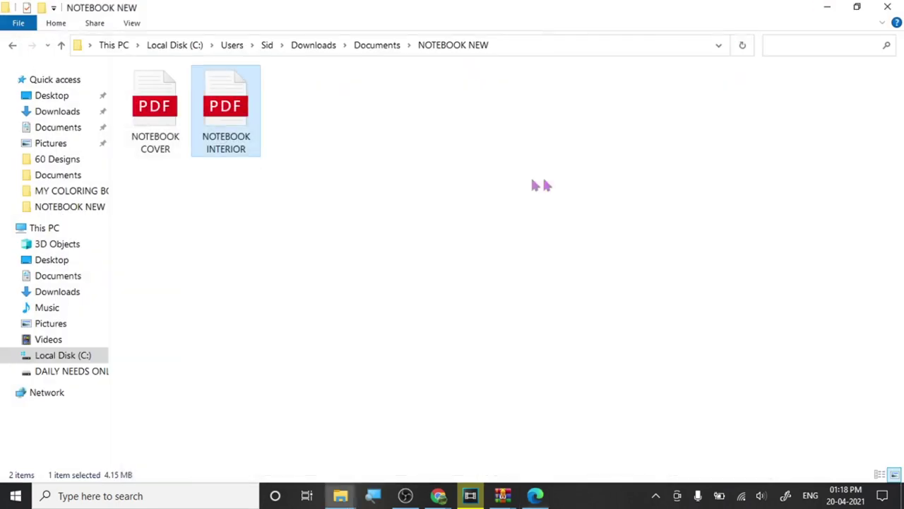
{"action": "left_click", "coordinate": [829, 7]}
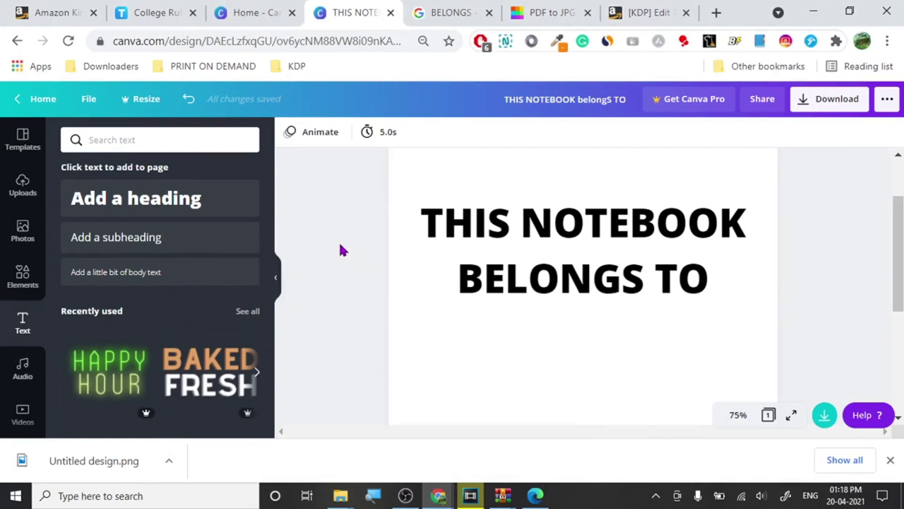
{"action": "scroll", "coordinate": [341, 250], "scroll_direction": "up", "scroll_amount": 2}
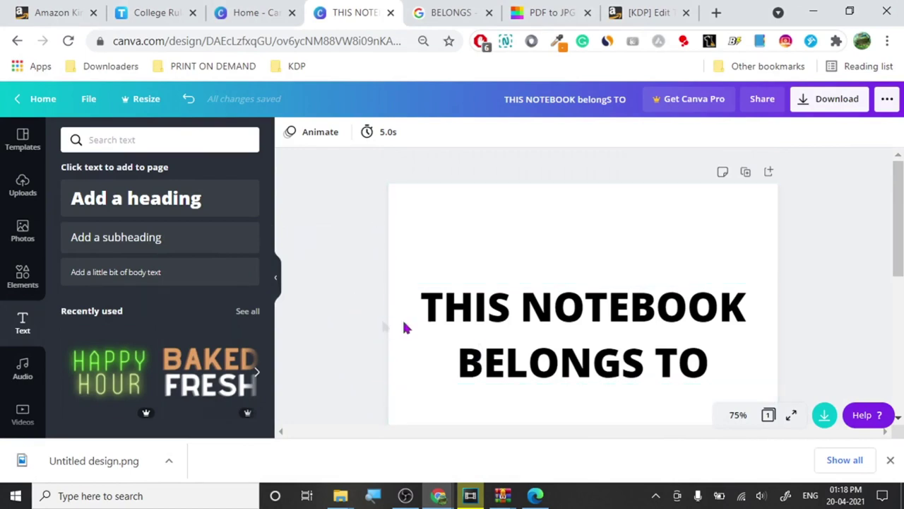
{"action": "scroll", "coordinate": [367, 331], "scroll_direction": "down", "scroll_amount": 2}
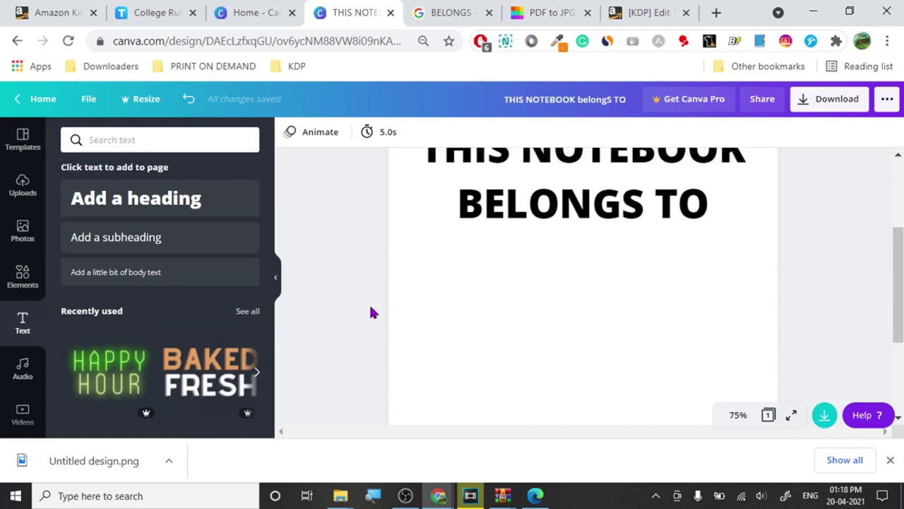
{"action": "scroll", "coordinate": [370, 311], "scroll_direction": "up", "scroll_amount": 2}
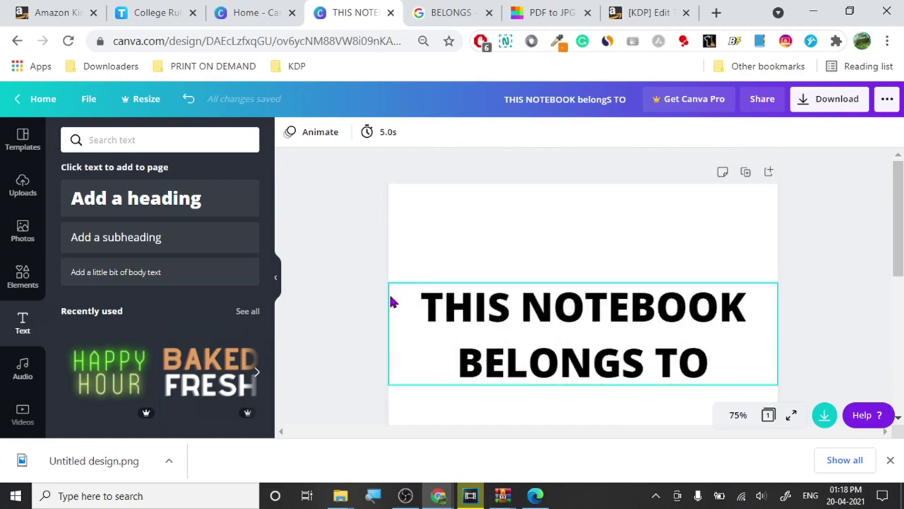
{"action": "scroll", "coordinate": [376, 295], "scroll_direction": "down", "scroll_amount": 1}
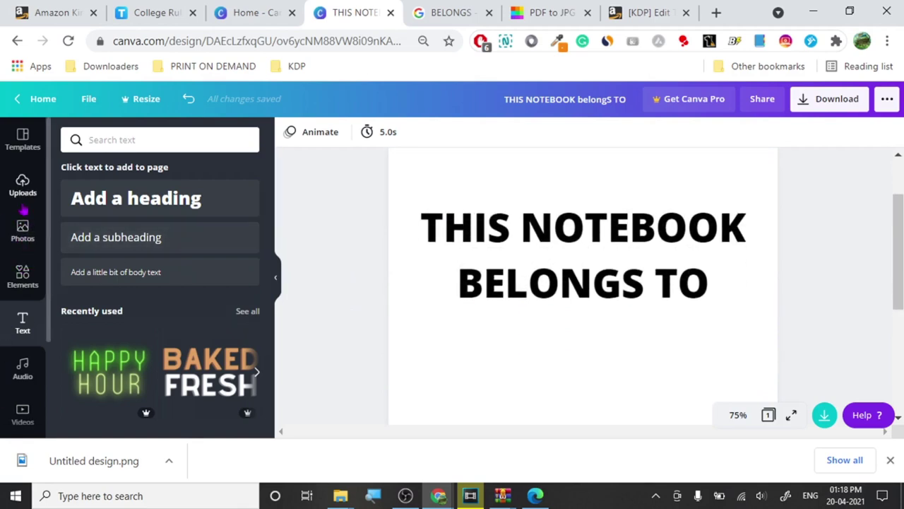
{"action": "left_click", "coordinate": [103, 148]}
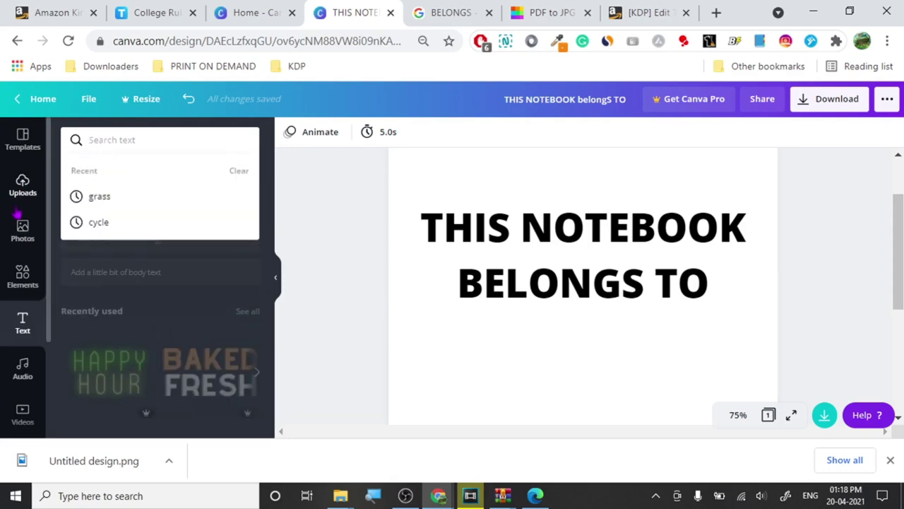
{"action": "left_click", "coordinate": [22, 190]}
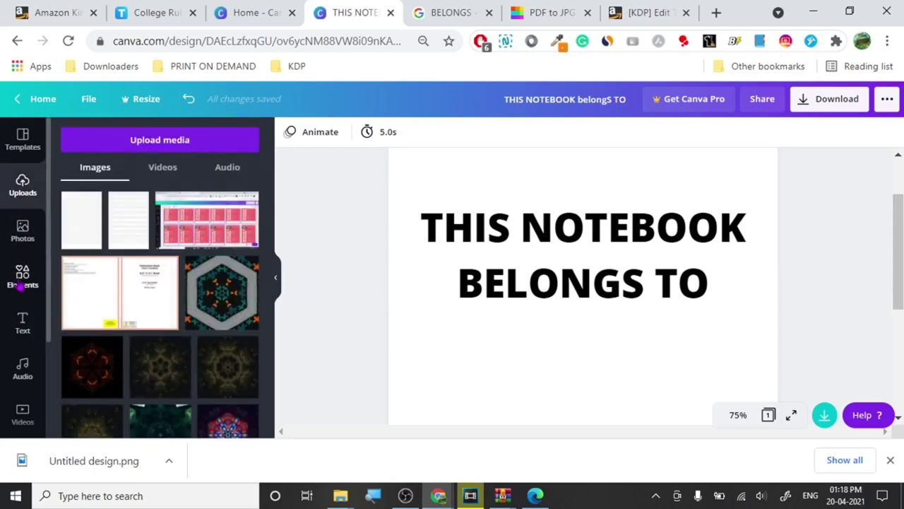
- Search the Canva elements for "LINE" and add a plain solid line below the heading
{"action": "left_click", "coordinate": [23, 275]}
{"action": "left_click", "coordinate": [137, 147]}
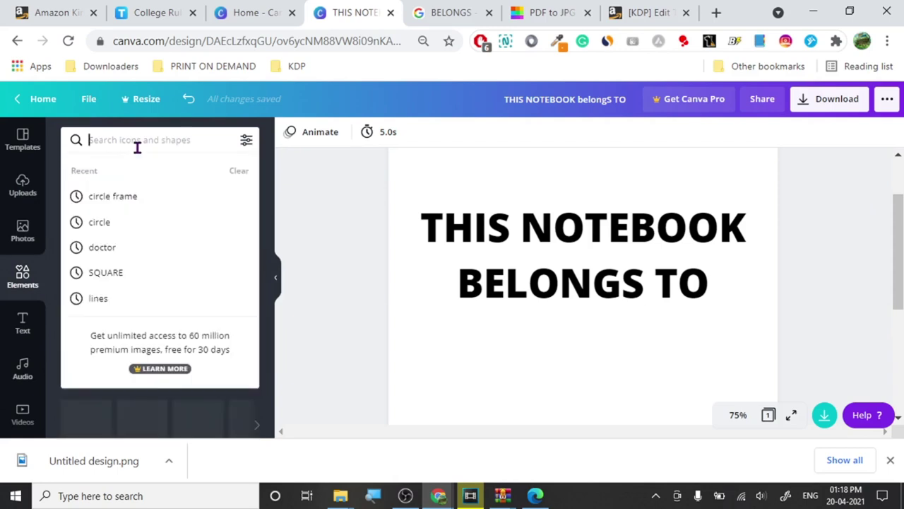
{"action": "type", "text": "LINE"}
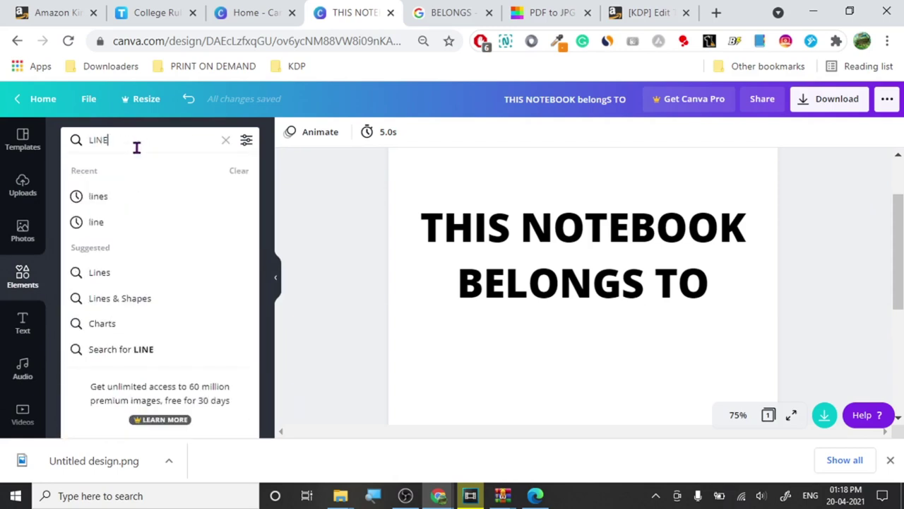
{"action": "key", "text": "Return"}
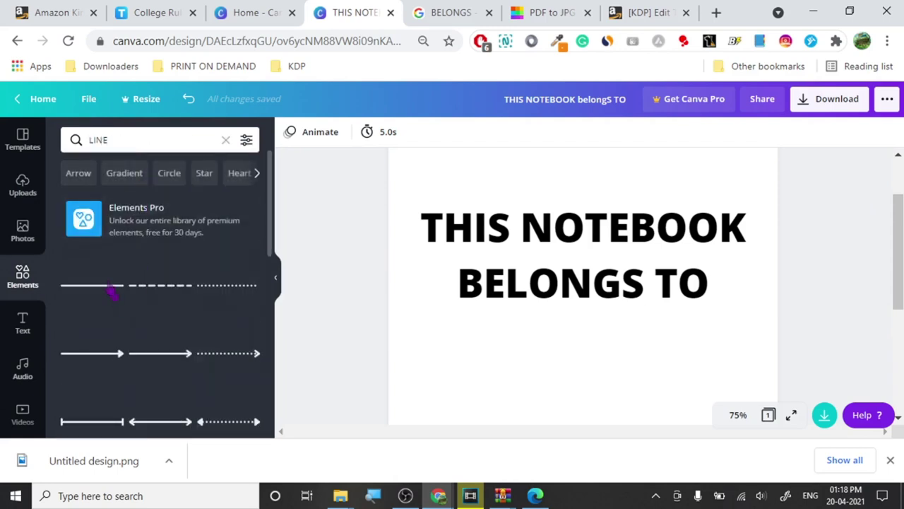
{"action": "left_click", "coordinate": [108, 289]}
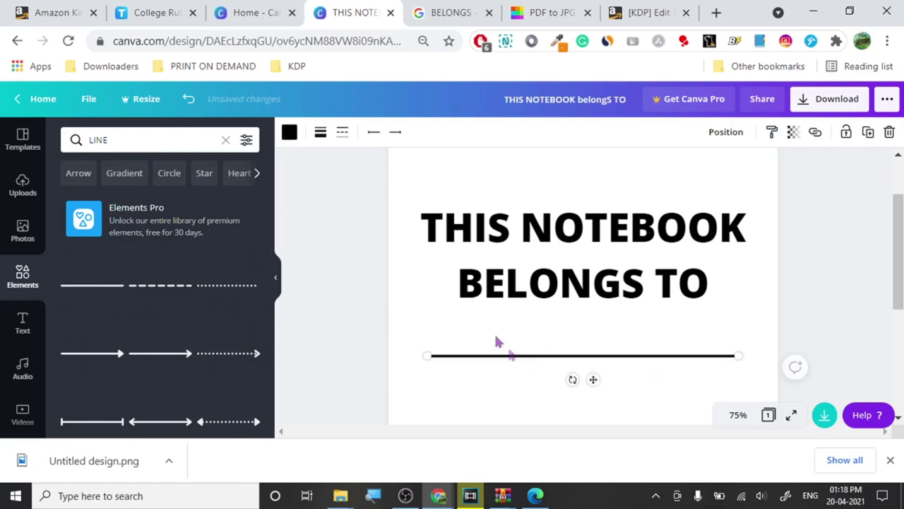
{"action": "left_click", "coordinate": [318, 226]}
- Nudge the line and the heading into alignment on the page and check the layout in full screen
{"action": "left_click", "coordinate": [650, 357]}
{"action": "left_click_drag", "start_coordinate": [650, 358], "coordinate": [646, 353]}
{"action": "left_click", "coordinate": [596, 262]}
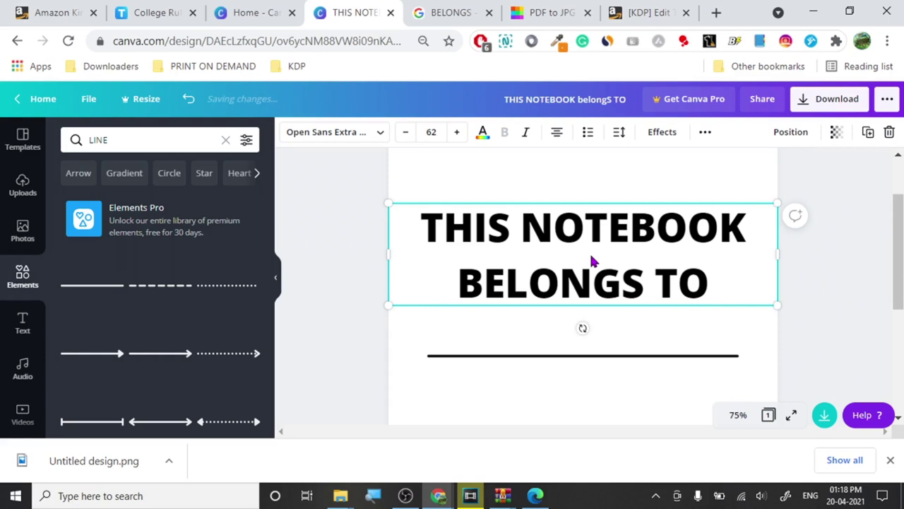
{"action": "left_click_drag", "start_coordinate": [409, 290], "coordinate": [390, 309]}
{"action": "mouse_move", "coordinate": [529, 259]}
{"action": "left_mouse_down"}
{"action": "mouse_move", "coordinate": [509, 254]}
{"action": "mouse_move", "coordinate": [527, 254]}
{"action": "left_mouse_up"}
{"action": "left_click", "coordinate": [316, 268]}
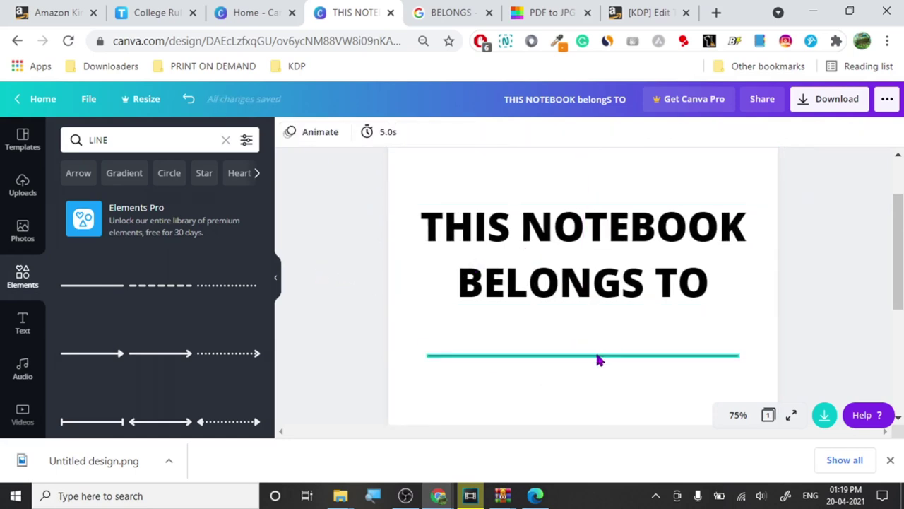
{"action": "left_click", "coordinate": [790, 420]}
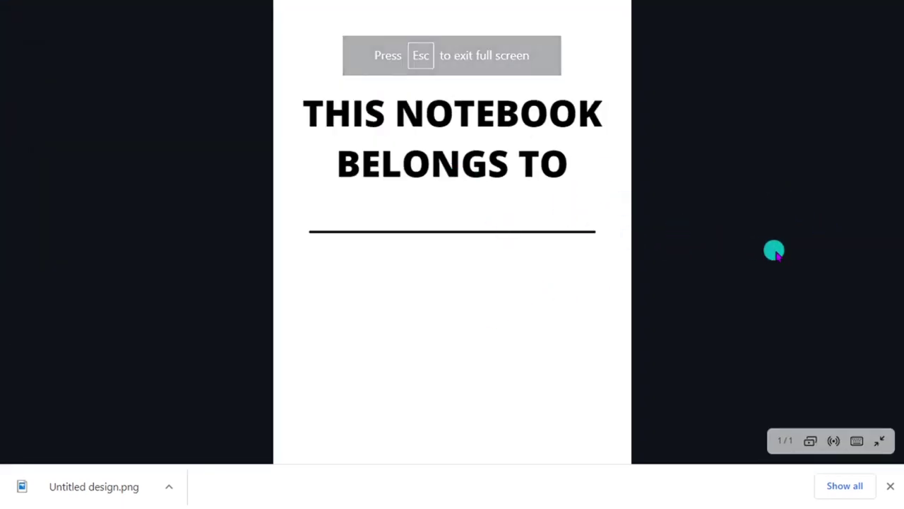
{"action": "key", "text": "Escape"}
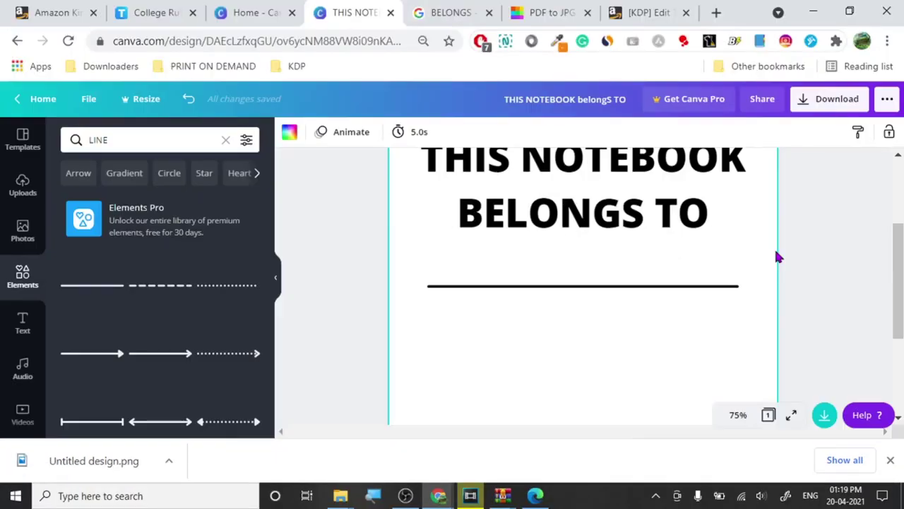
- Set the font size of the "THIS NOTEBOOK BELONGS TO" heading to 40
{"action": "left_click", "coordinate": [543, 213]}
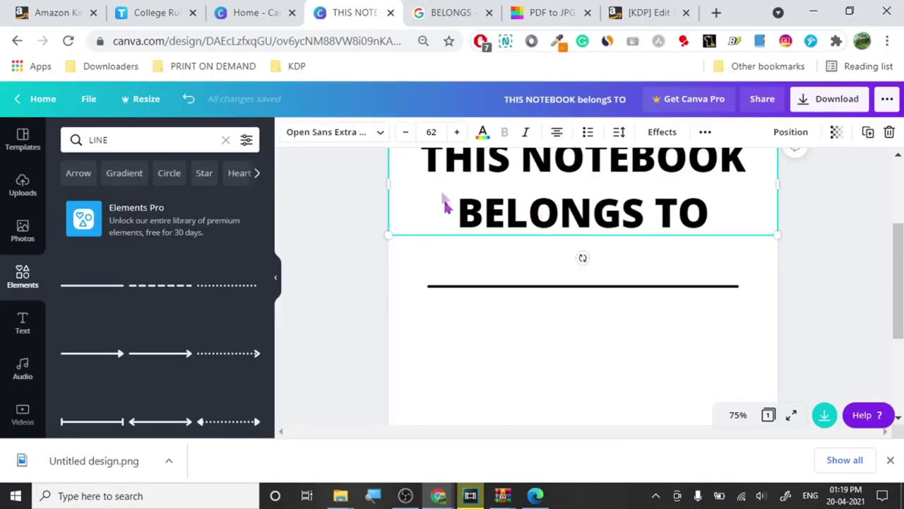
{"action": "left_click", "coordinate": [429, 132]}
{"action": "type", "text": "4"}
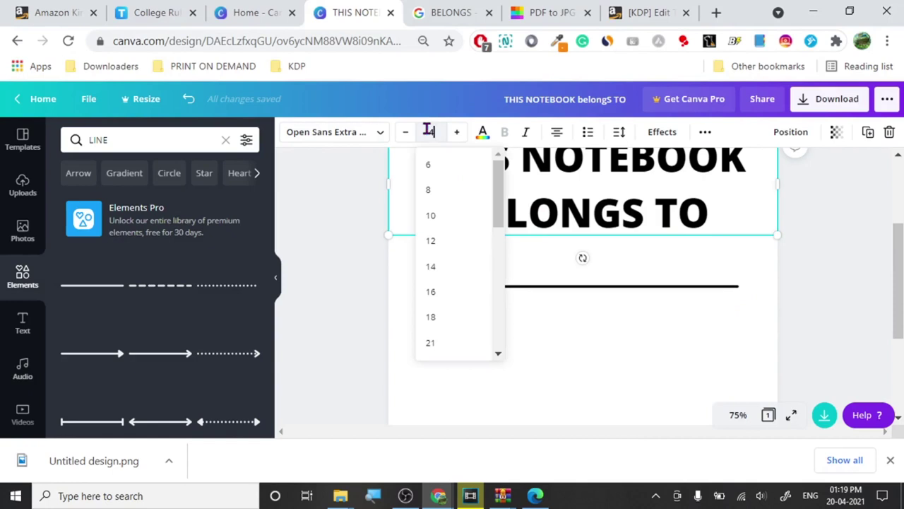
{"action": "type", "text": "0"}
{"action": "key", "text": "Return"}
{"action": "scroll", "coordinate": [395, 244], "scroll_direction": "up", "scroll_amount": 3}
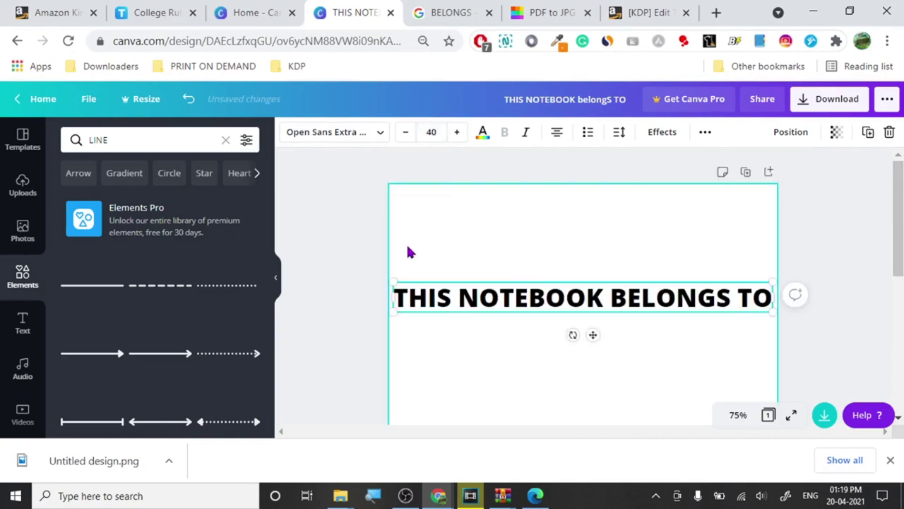
- Set the font size of the "THIS NOTEBOOK BELONGS TO" heading to 35
{"action": "left_click", "coordinate": [431, 130]}
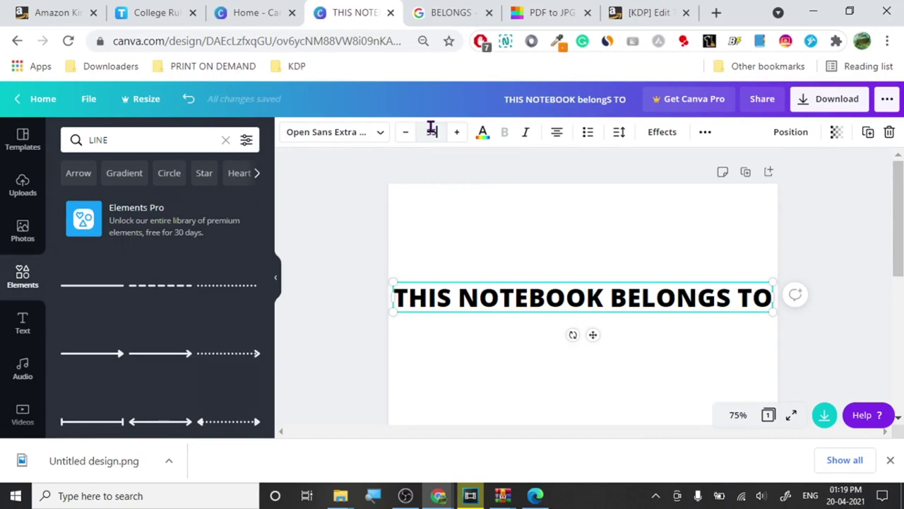
{"action": "type", "text": "55"}
{"action": "key", "text": "Return"}
{"action": "left_click", "coordinate": [341, 298]}
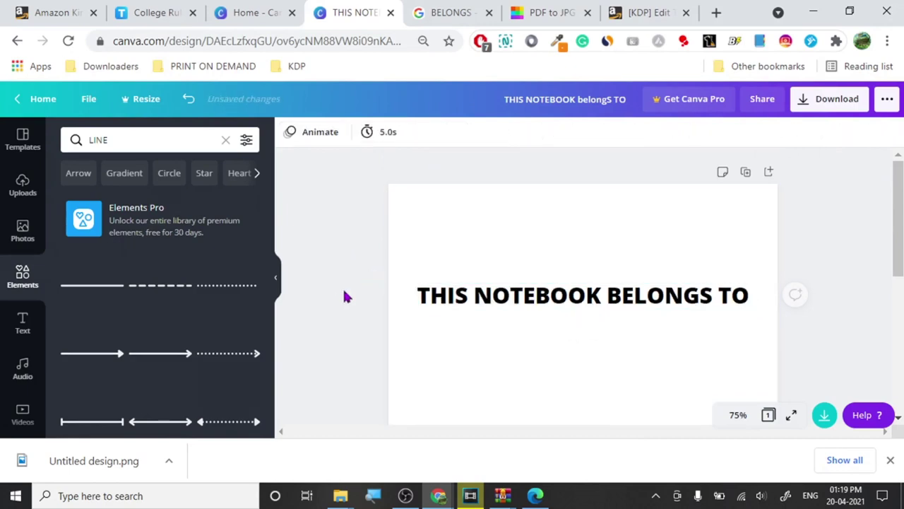
- Align the start of the heading with the start of the line below and scale the heading to the line's width
{"action": "scroll", "coordinate": [342, 298], "scroll_direction": "down", "scroll_amount": 2}
{"action": "left_click_drag", "start_coordinate": [520, 223], "coordinate": [529, 282]}
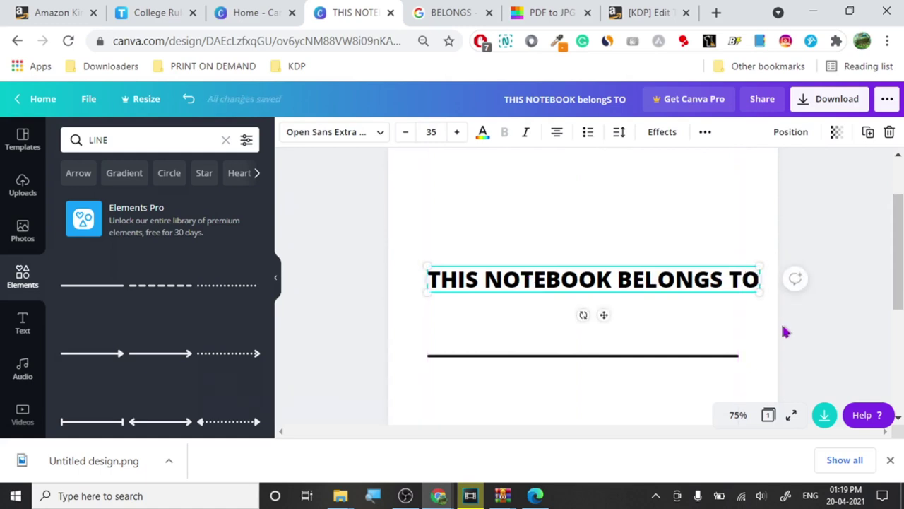
{"action": "left_click_drag", "start_coordinate": [758, 297], "coordinate": [740, 285]}
{"action": "left_click", "coordinate": [349, 273]}
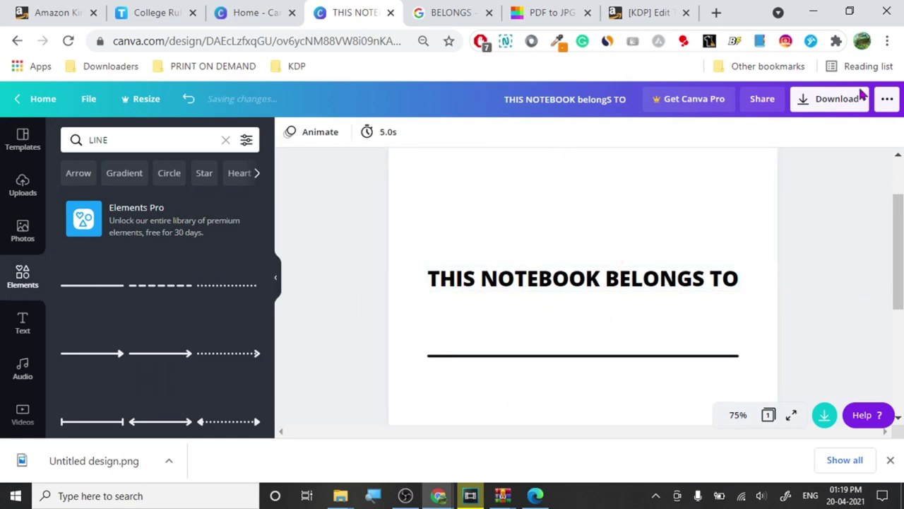
- Download the design as a PDF Print file, saved as THIS NOTEBOOK belongS TO.pdf, and open its folder
{"action": "left_click", "coordinate": [832, 105]}
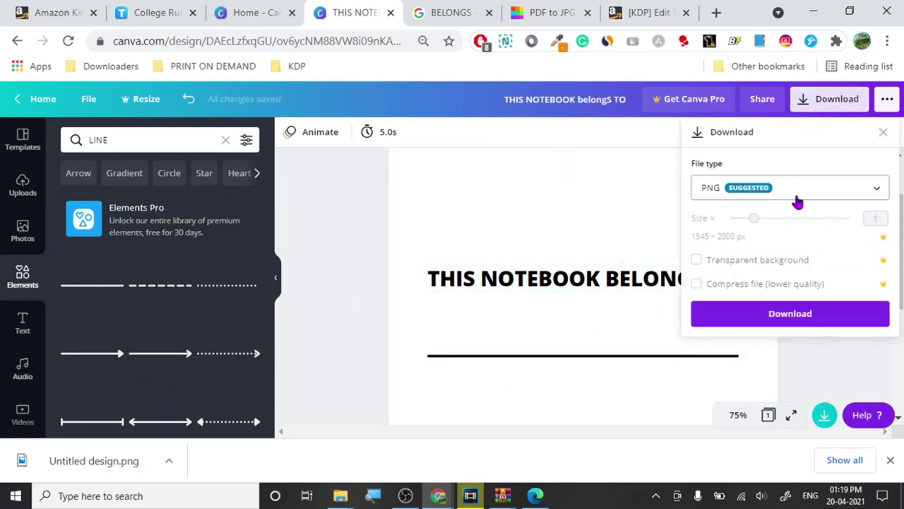
{"action": "left_click", "coordinate": [792, 198]}
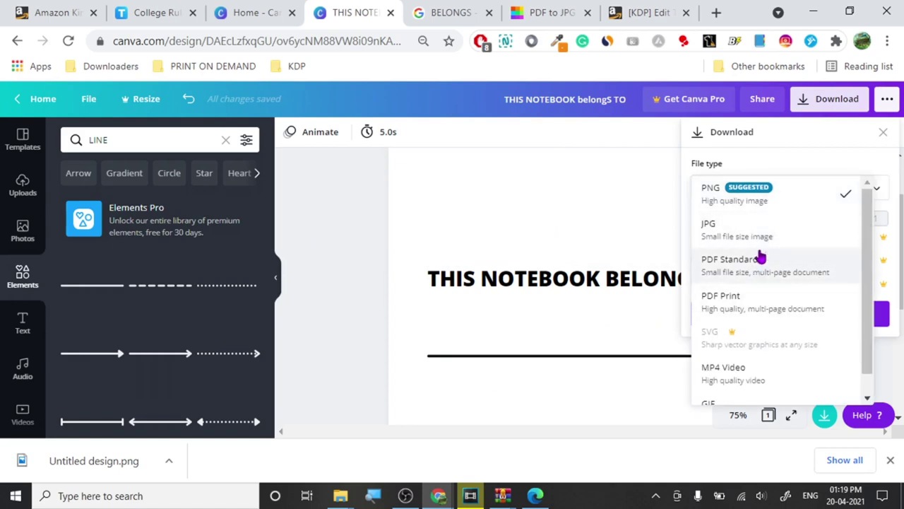
{"action": "left_click", "coordinate": [757, 306]}
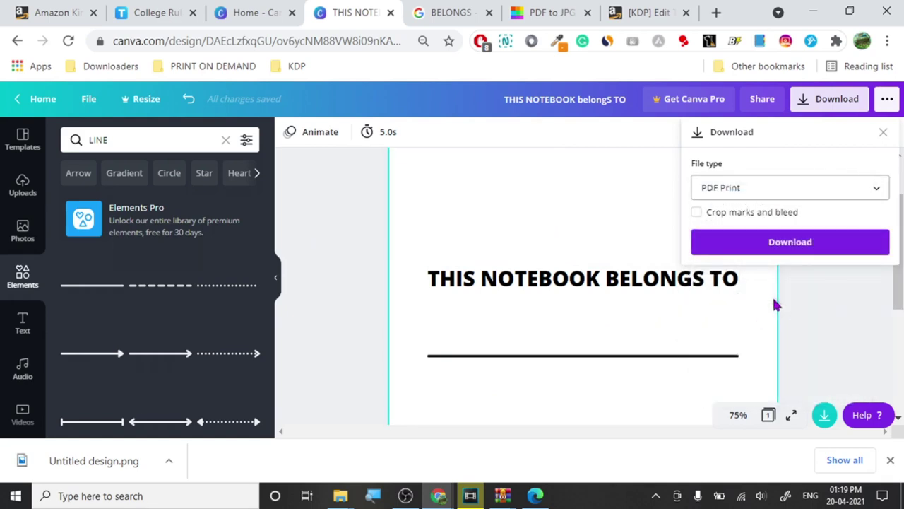
{"action": "left_click", "coordinate": [788, 244]}
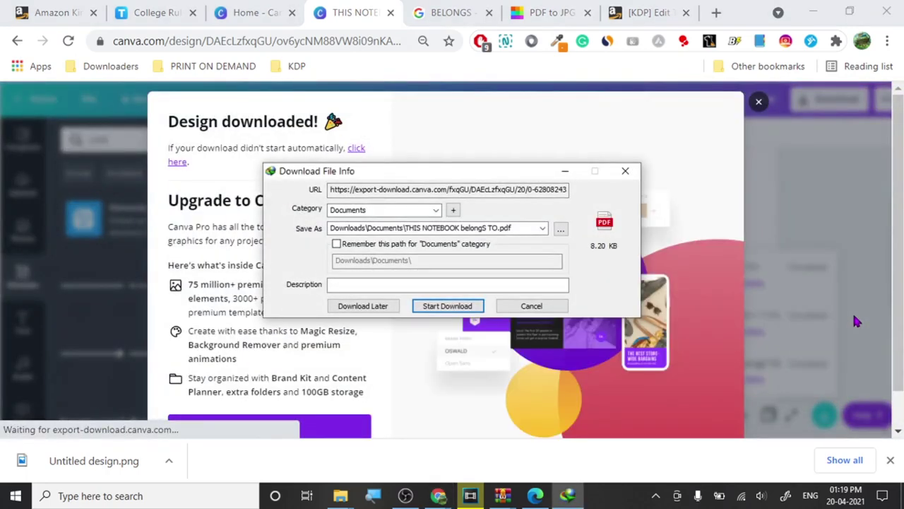
{"action": "left_click", "coordinate": [463, 306]}
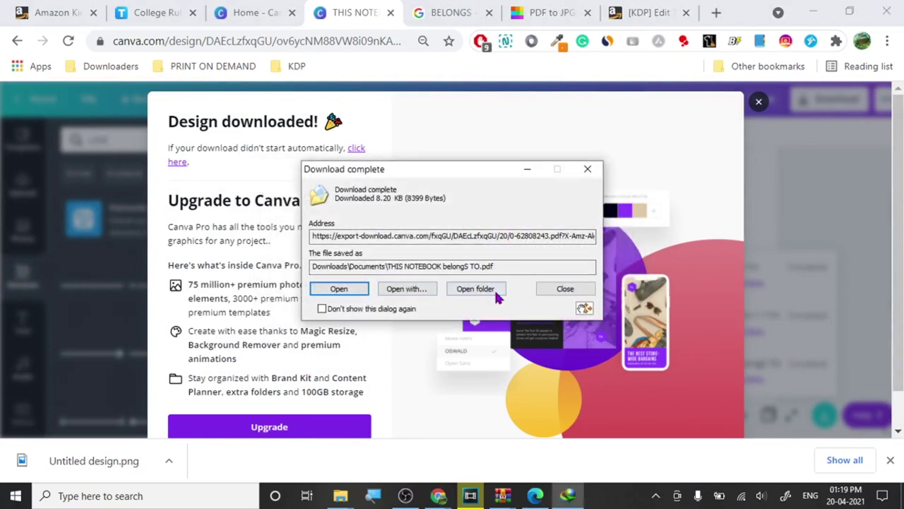
{"action": "left_click", "coordinate": [485, 290]}
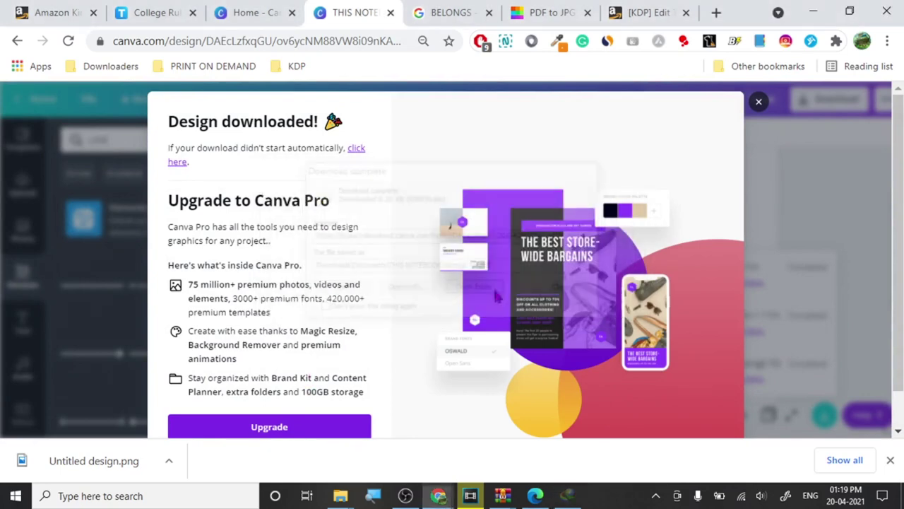
- Switch to Smallpdf's Merge PDF tool and upload THIS NOTEBOOK belongS TO.pdf from the Documents downloads folder
{"action": "left_click", "coordinate": [530, 14]}
{"action": "scroll", "coordinate": [320, 200], "scroll_direction": "up", "scroll_amount": 4}
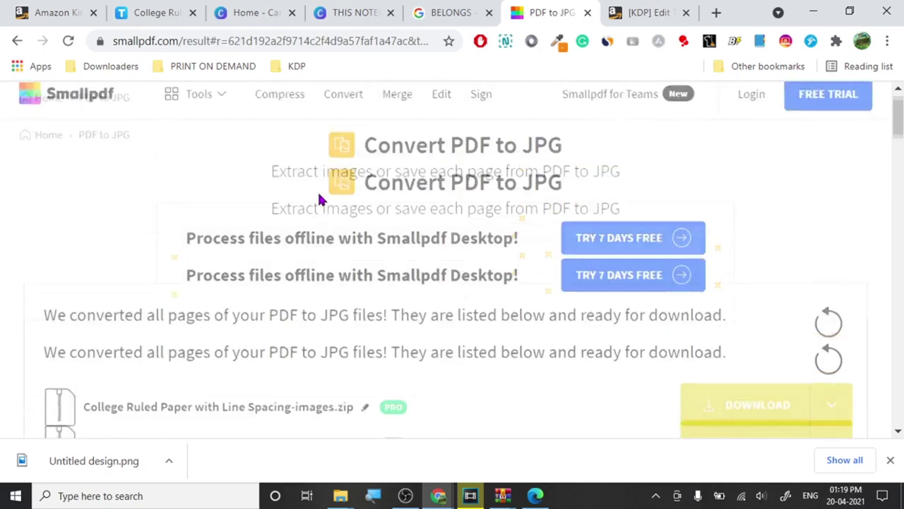
{"action": "left_click", "coordinate": [395, 107]}
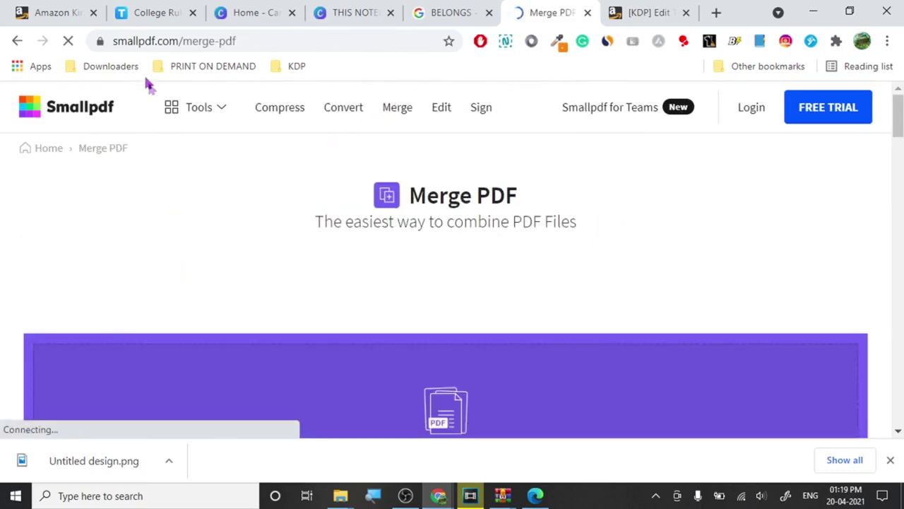
{"action": "scroll", "coordinate": [196, 144], "scroll_direction": "down", "scroll_amount": 3}
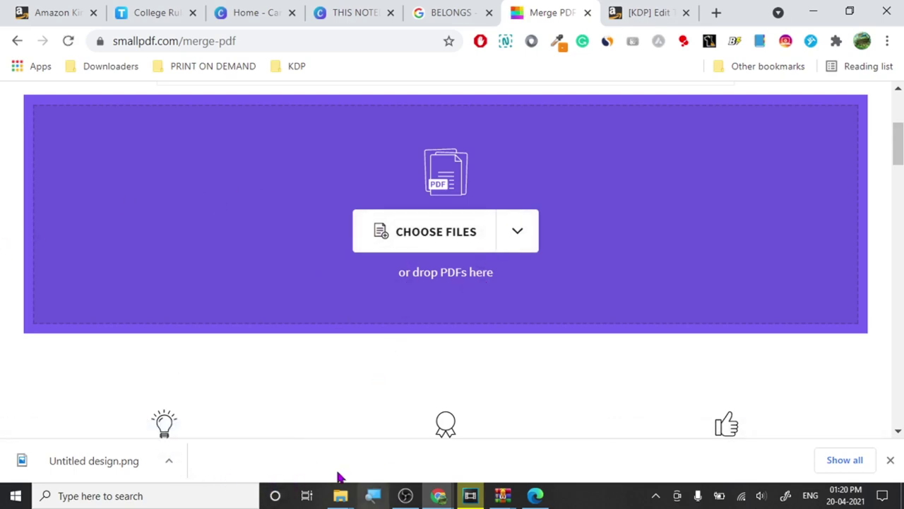
{"action": "mouse_move", "coordinate": [347, 496]}
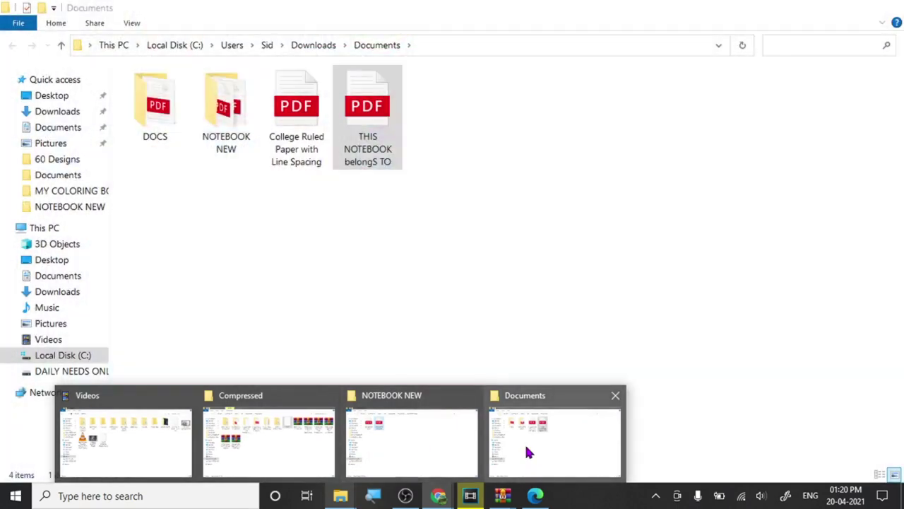
{"action": "left_click", "coordinate": [526, 448]}
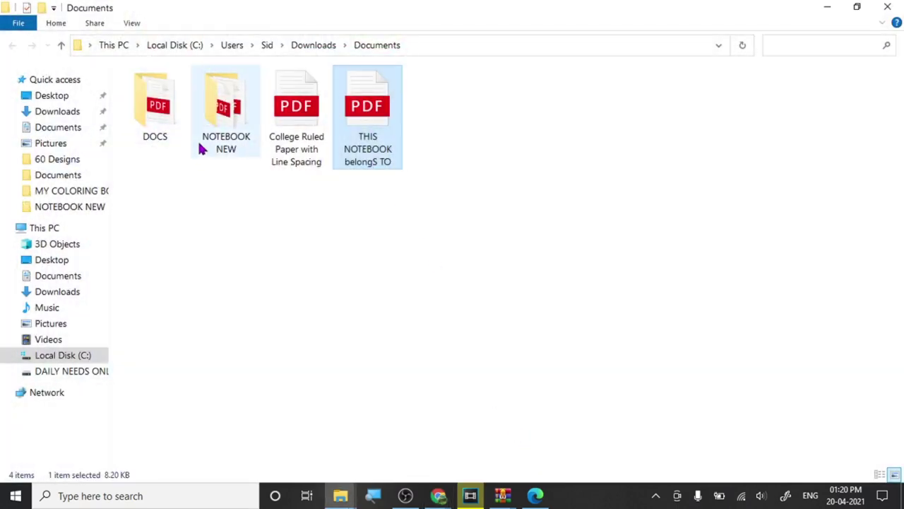
{"action": "left_click_drag", "start_coordinate": [389, 162], "coordinate": [419, 195]}
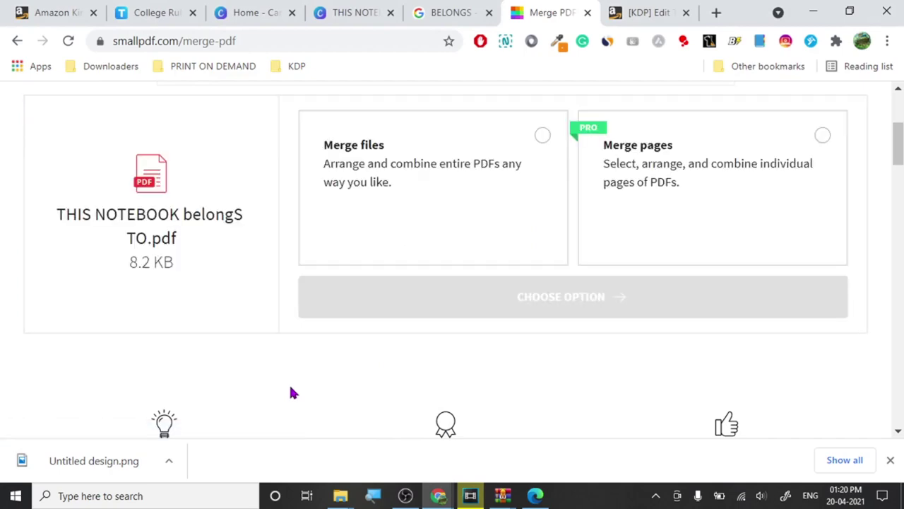
- Choose the Merge files option for combining entire PDFs and continue to the file arrangement
{"action": "scroll", "coordinate": [343, 263], "scroll_direction": "up", "scroll_amount": 3}
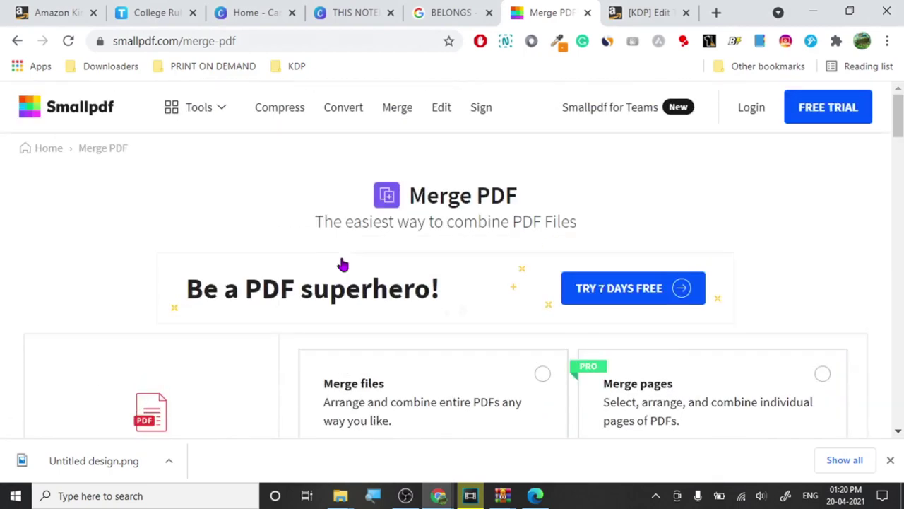
{"action": "scroll", "coordinate": [343, 262], "scroll_direction": "down", "scroll_amount": 1}
{"action": "scroll", "coordinate": [344, 262], "scroll_direction": "down", "scroll_amount": 1}
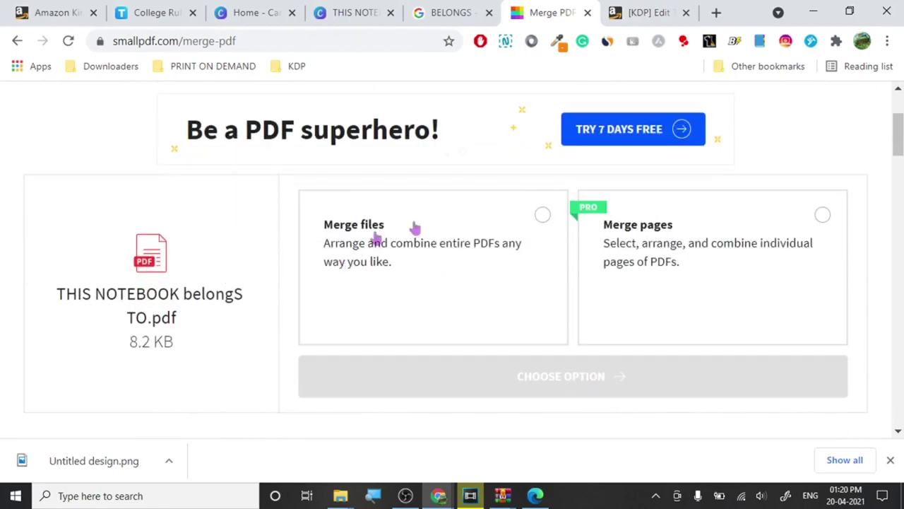
{"action": "left_click", "coordinate": [542, 215]}
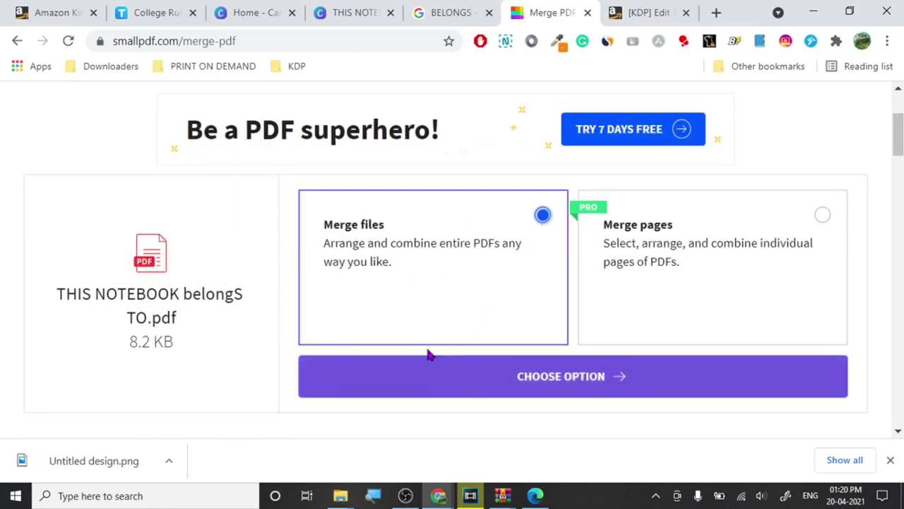
{"action": "scroll", "coordinate": [413, 304], "scroll_direction": "down", "scroll_amount": 3}
{"action": "scroll", "coordinate": [414, 297], "scroll_direction": "up", "scroll_amount": 2}
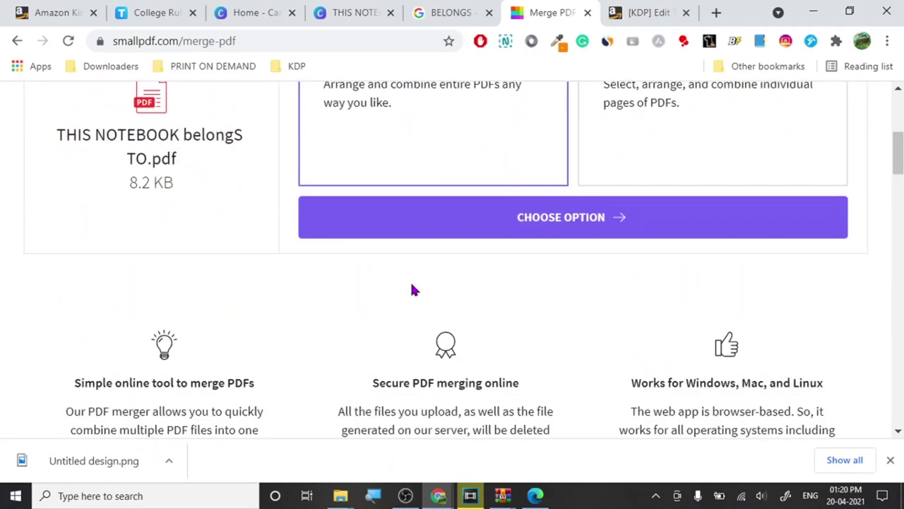
{"action": "scroll", "coordinate": [439, 253], "scroll_direction": "up", "scroll_amount": 5}
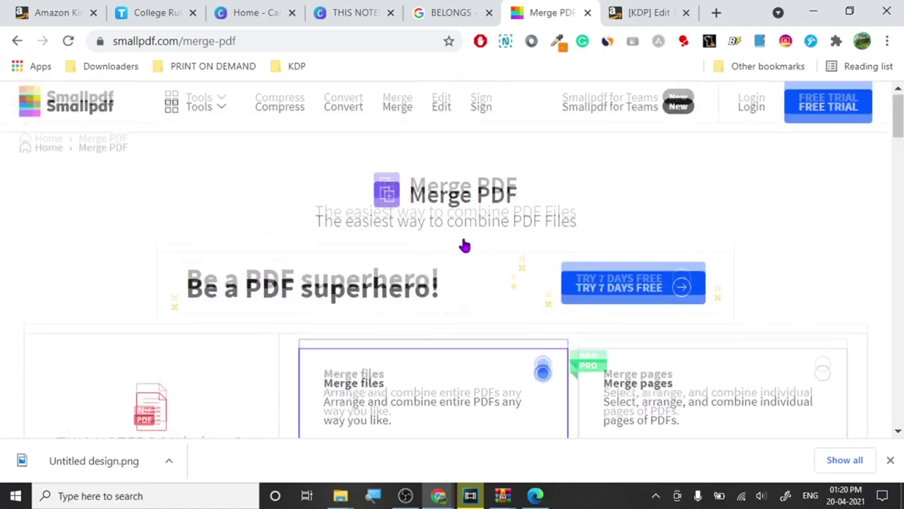
{"action": "scroll", "coordinate": [464, 244], "scroll_direction": "down", "scroll_amount": 3}
{"action": "left_click", "coordinate": [464, 301]}
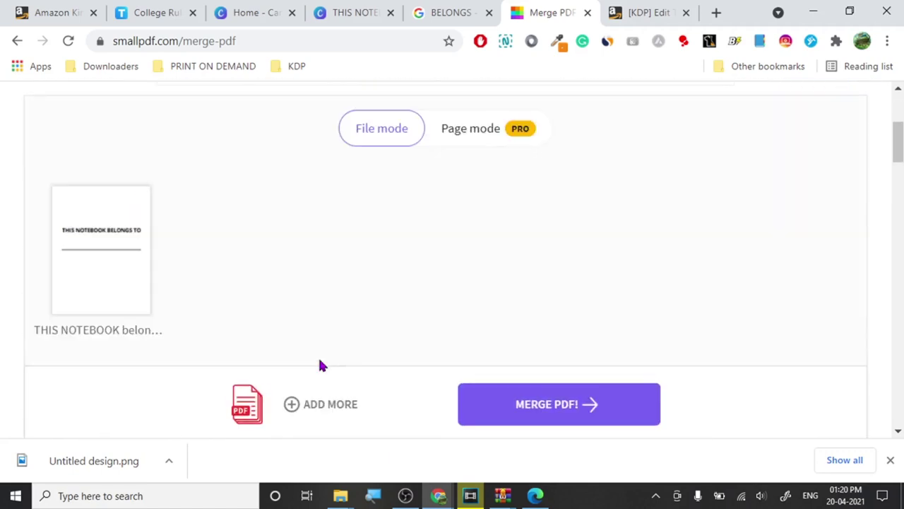
- Add NOTEBOOK INTERIOR.pdf from the NOTEBOOK NEW folder to the files for merging
{"action": "left_click", "coordinate": [293, 399]}
{"action": "left_click", "coordinate": [283, 296]}
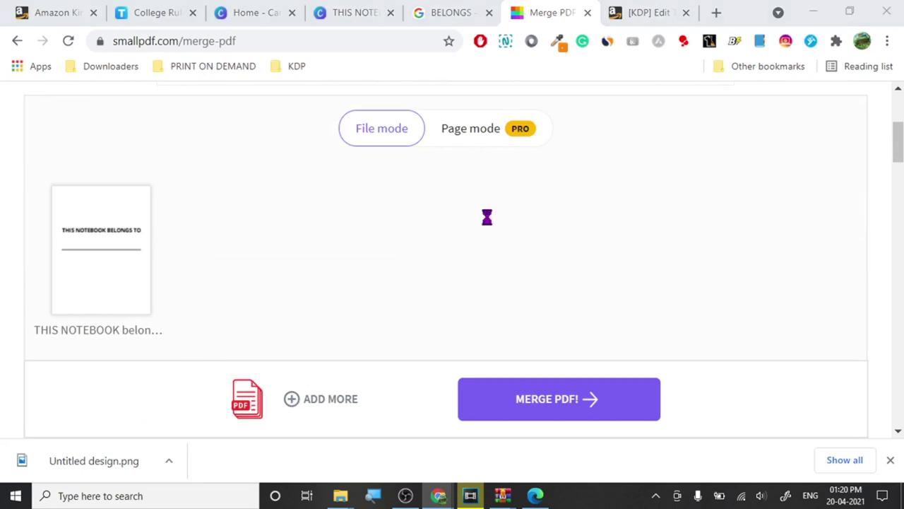
{"action": "double_click", "coordinate": [462, 188]}
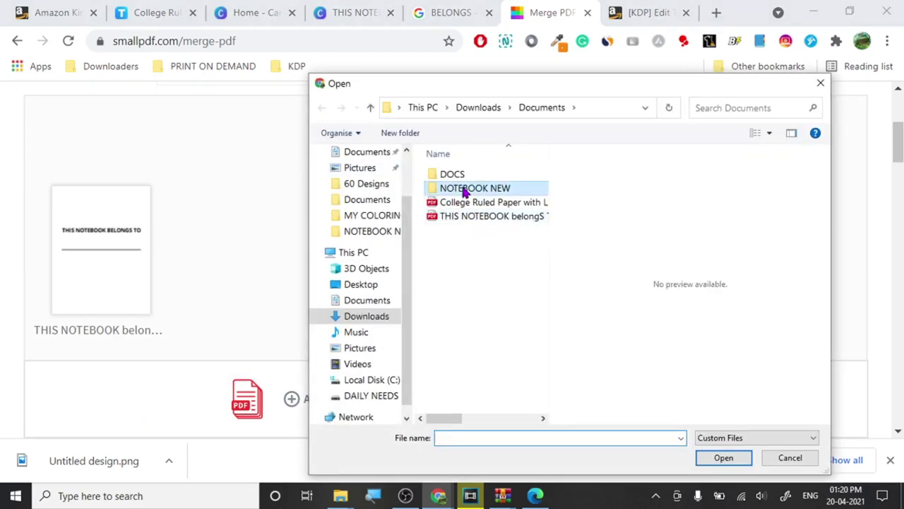
{"action": "left_click", "coordinate": [464, 188]}
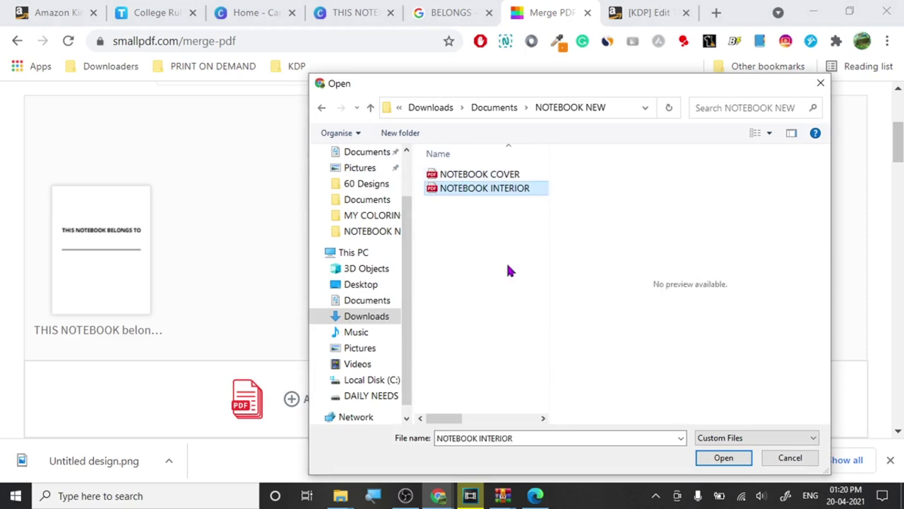
{"action": "left_click", "coordinate": [724, 458]}
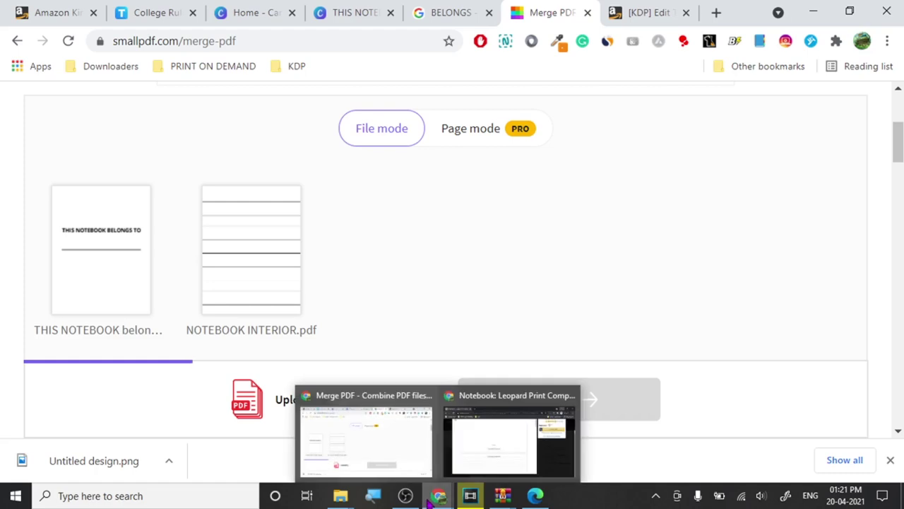
- Switch to the KDP title details and change the book title to "Notebook: Simple College Ruled Notebook -100 Pages - Large 8.5 x 11"
{"action": "left_click", "coordinate": [640, 13]}
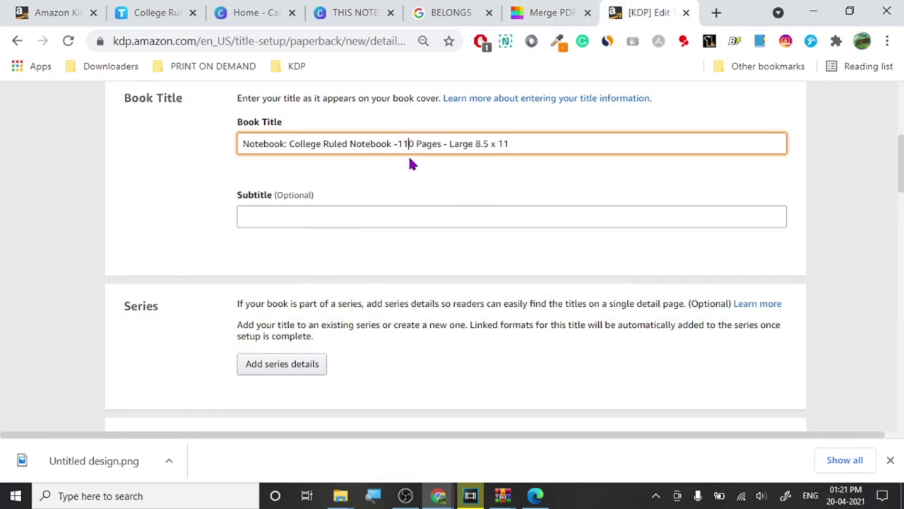
{"action": "key", "text": "BackSpace"}
{"action": "type", "text": "0"}
{"action": "key", "text": "Left"}
{"action": "type", "text": "Simple"}
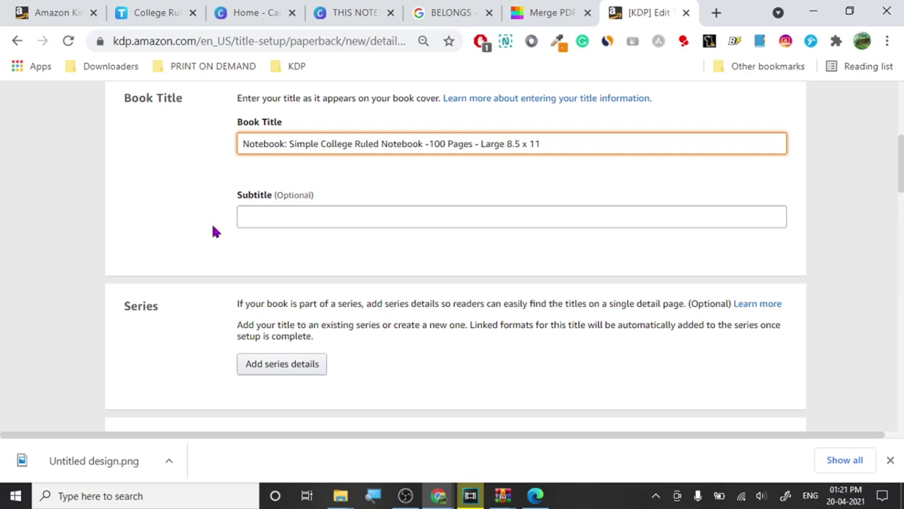
- Fill in the primary author's first and last name using the saved autofill entry
{"action": "scroll", "coordinate": [207, 232], "scroll_direction": "down", "scroll_amount": 3}
{"action": "scroll", "coordinate": [207, 242], "scroll_direction": "down", "scroll_amount": 2}
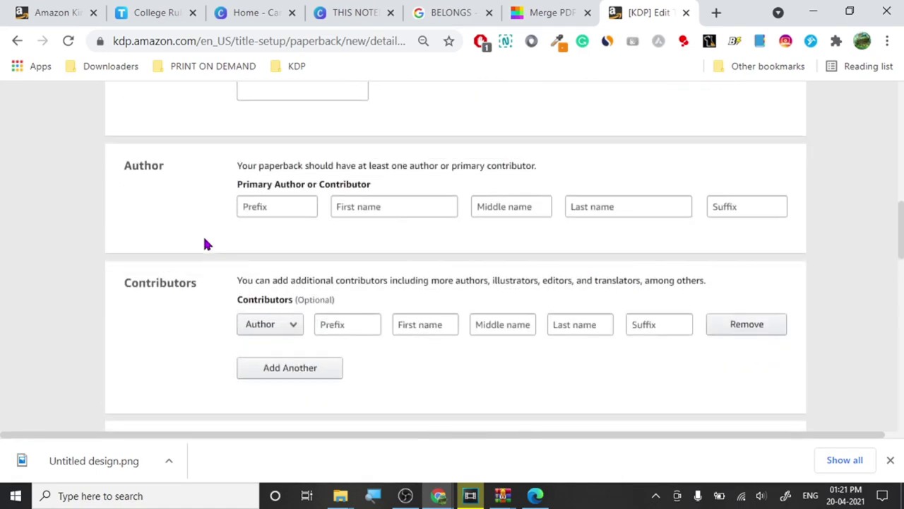
{"action": "left_click", "coordinate": [394, 211]}
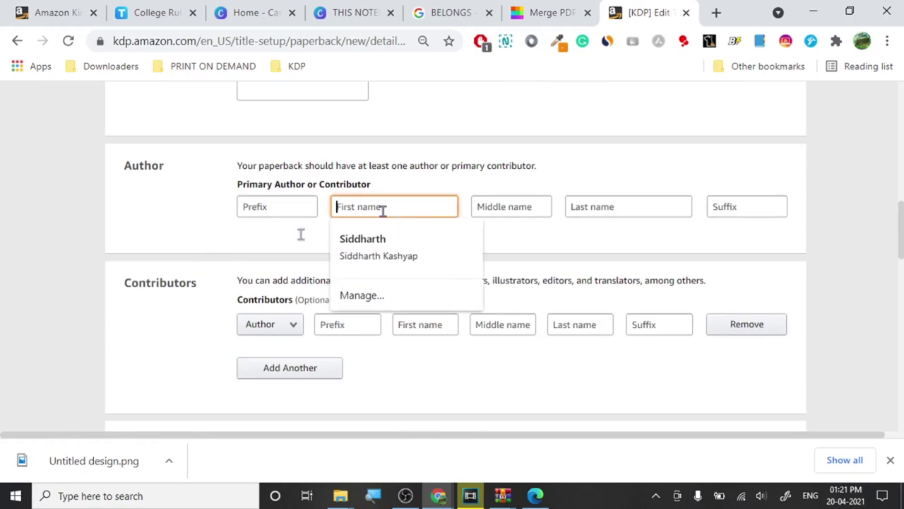
{"action": "left_click", "coordinate": [241, 249]}
{"action": "left_click", "coordinate": [353, 207]}
{"action": "left_click", "coordinate": [290, 234]}
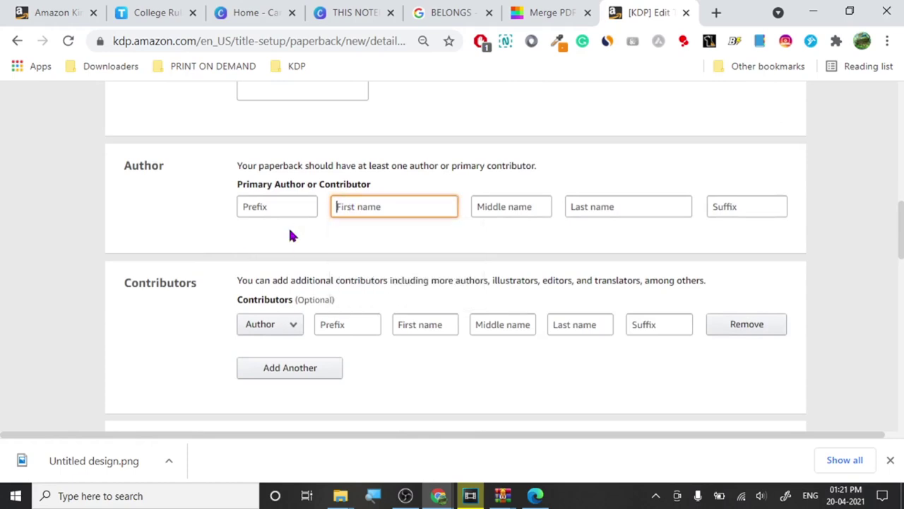
{"action": "left_click", "coordinate": [347, 212]}
{"action": "left_click", "coordinate": [373, 259]}
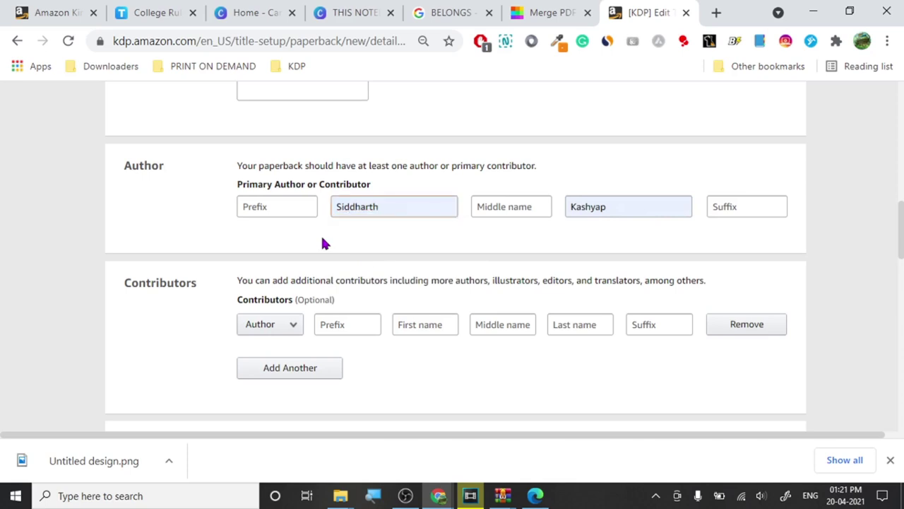
- Switch to the Leopard Print notebook's Amazon listing, close its sample preview, and copy the product description with its specifications through the gift line
{"action": "scroll", "coordinate": [322, 244], "scroll_direction": "down", "scroll_amount": 3}
{"action": "left_click", "coordinate": [259, 325]}
{"action": "mouse_move", "coordinate": [438, 496]}
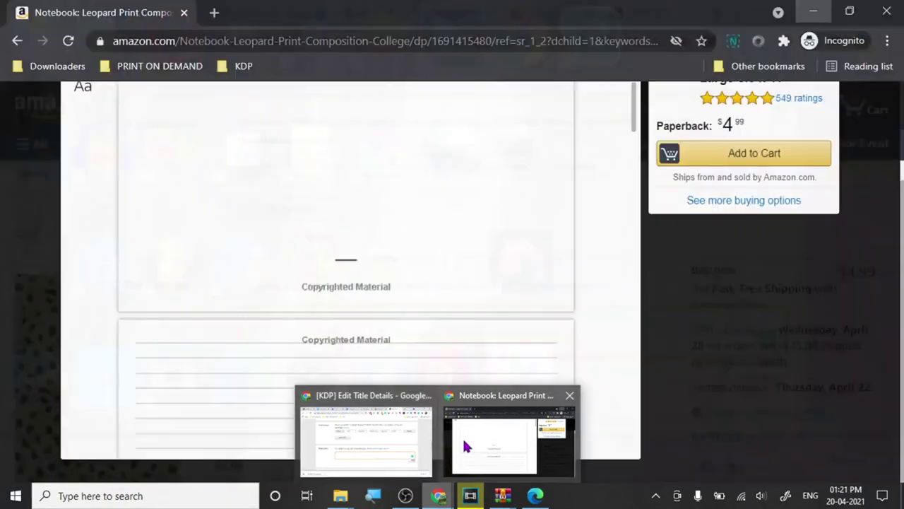
{"action": "left_click", "coordinate": [462, 438]}
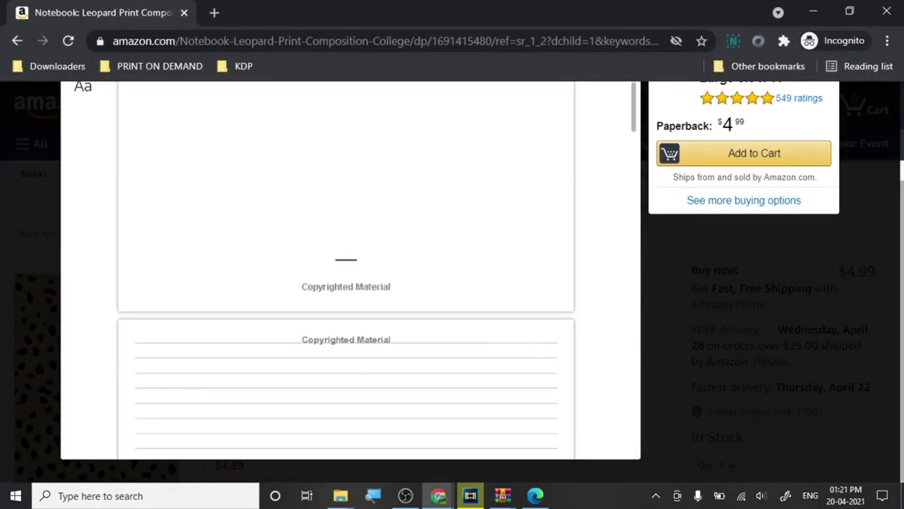
{"action": "left_click", "coordinate": [880, 104]}
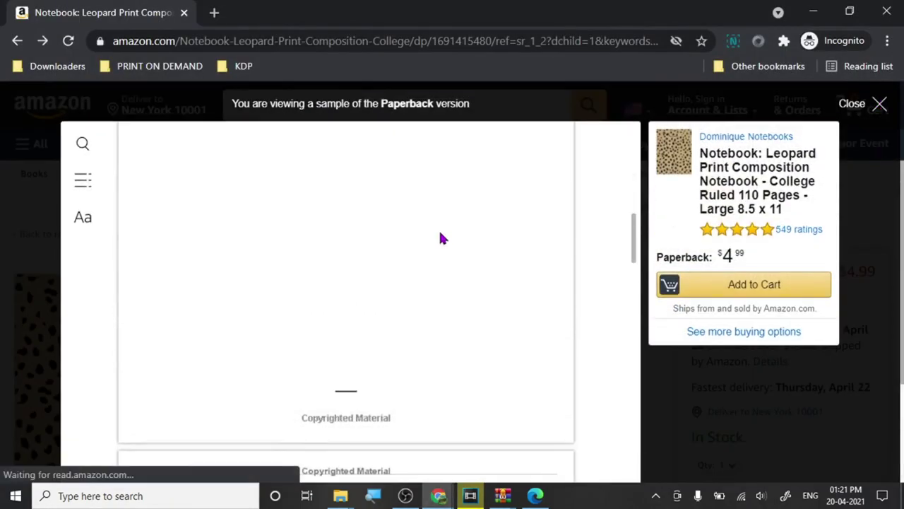
{"action": "scroll", "coordinate": [439, 226], "scroll_direction": "down", "scroll_amount": 5}
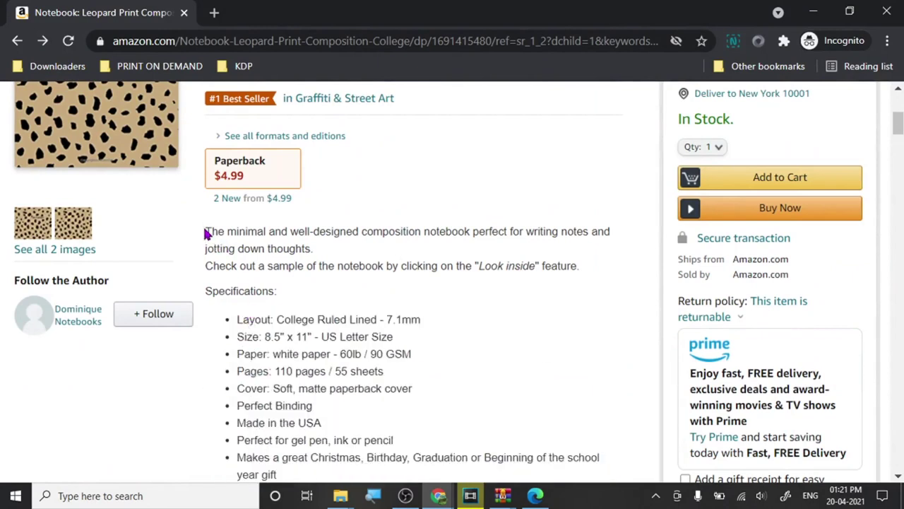
{"action": "left_click_drag", "start_coordinate": [209, 230], "coordinate": [399, 408]}
{"action": "right_click", "coordinate": [306, 309]}
{"action": "left_click", "coordinate": [321, 316]}
- Return to the main browser window and create a new Grammarly document through the Grammarly extension in a new tab
{"action": "left_click", "coordinate": [214, 13]}
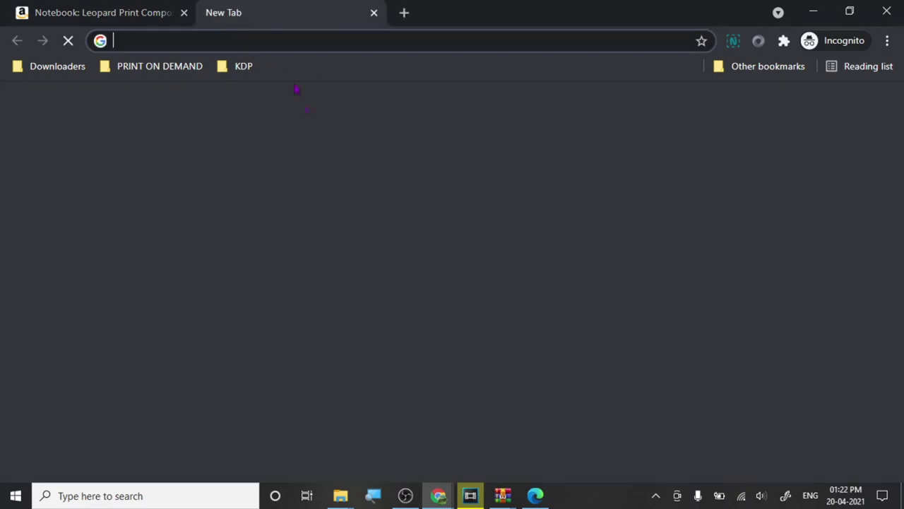
{"action": "left_click", "coordinate": [375, 12]}
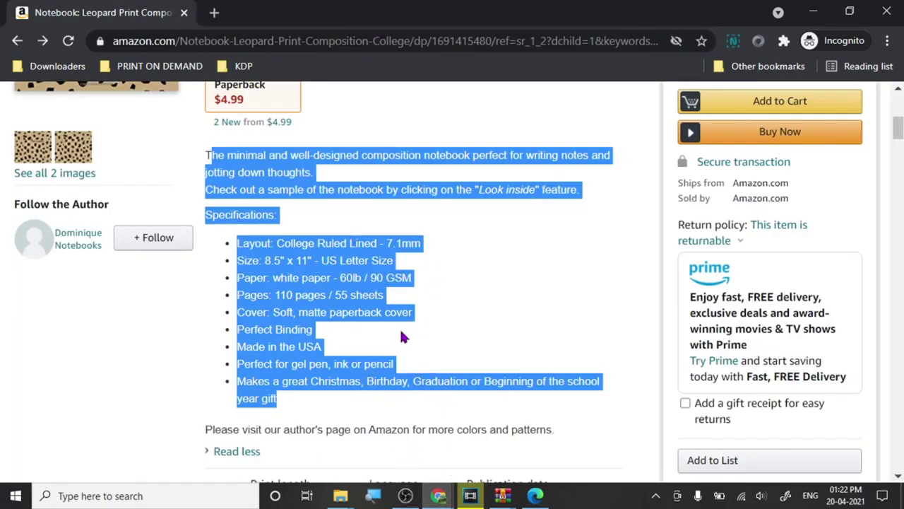
{"action": "left_click", "coordinate": [813, 10]}
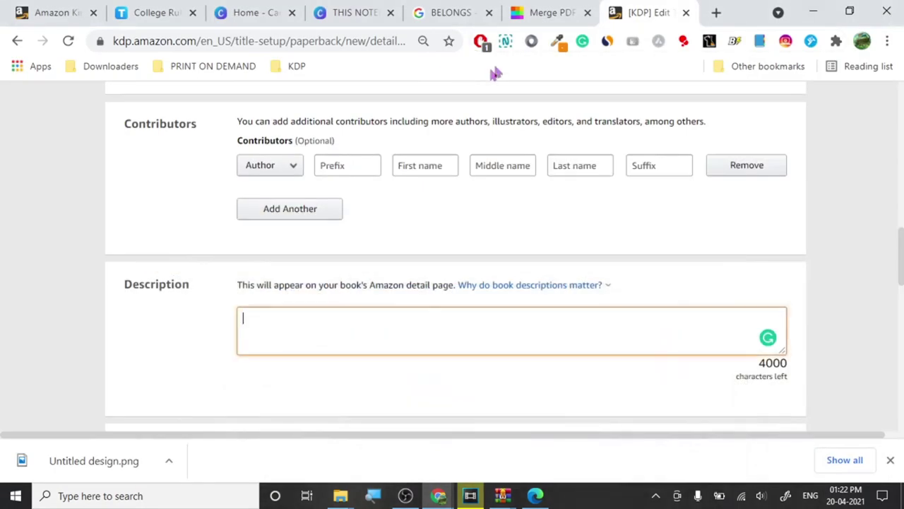
{"action": "left_click", "coordinate": [717, 12]}
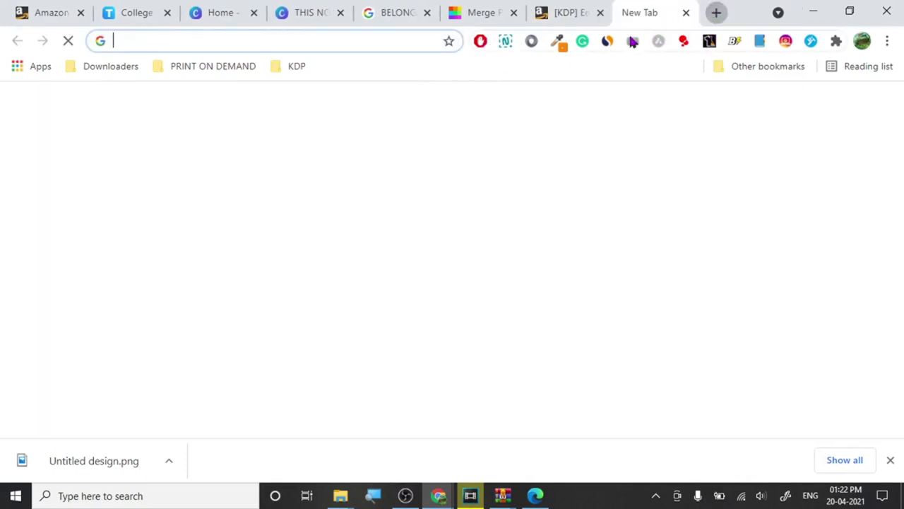
{"action": "left_click", "coordinate": [585, 41]}
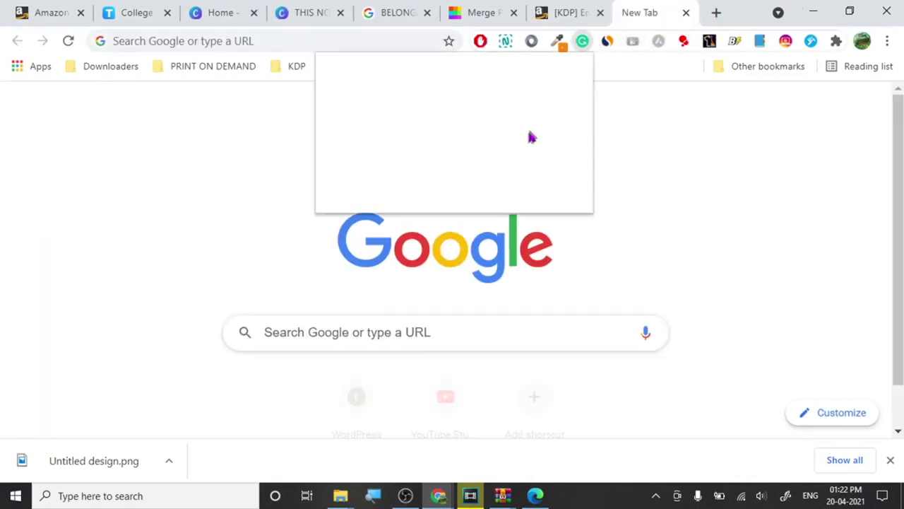
{"action": "scroll", "coordinate": [434, 332], "scroll_direction": "down", "scroll_amount": 1}
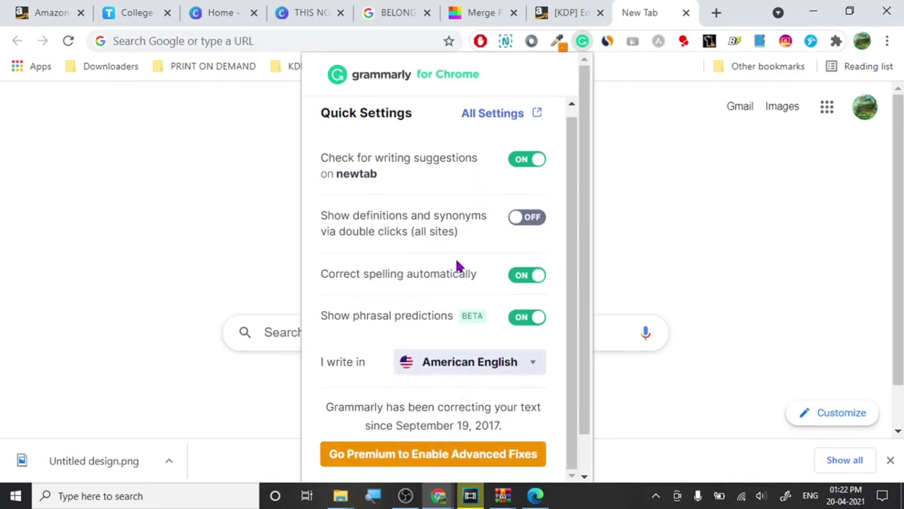
{"action": "scroll", "coordinate": [455, 263], "scroll_direction": "up", "scroll_amount": 1}
{"action": "scroll", "coordinate": [444, 225], "scroll_direction": "down", "scroll_amount": 2}
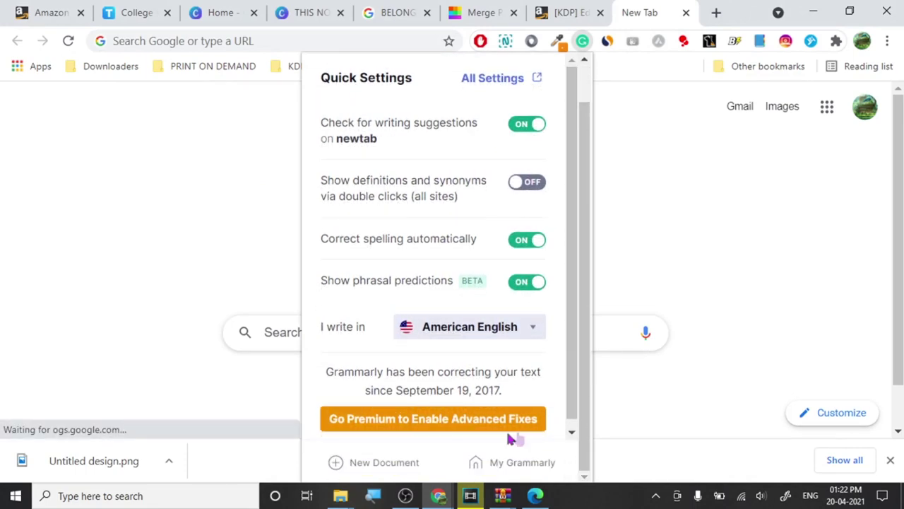
{"action": "left_click", "coordinate": [378, 463]}
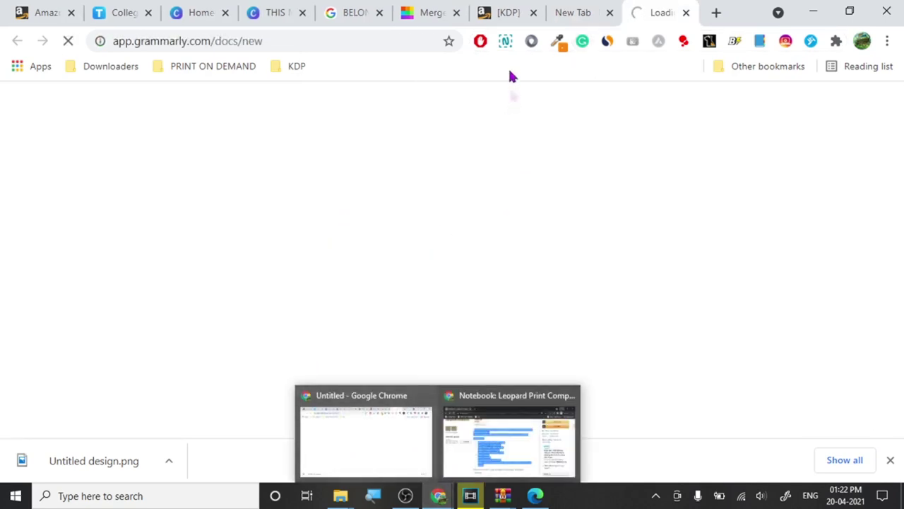
- Place the Grammarly page directly after the KDP page and close the blank page and the "BELONGS" Google search
{"action": "left_click", "coordinate": [452, 6]}
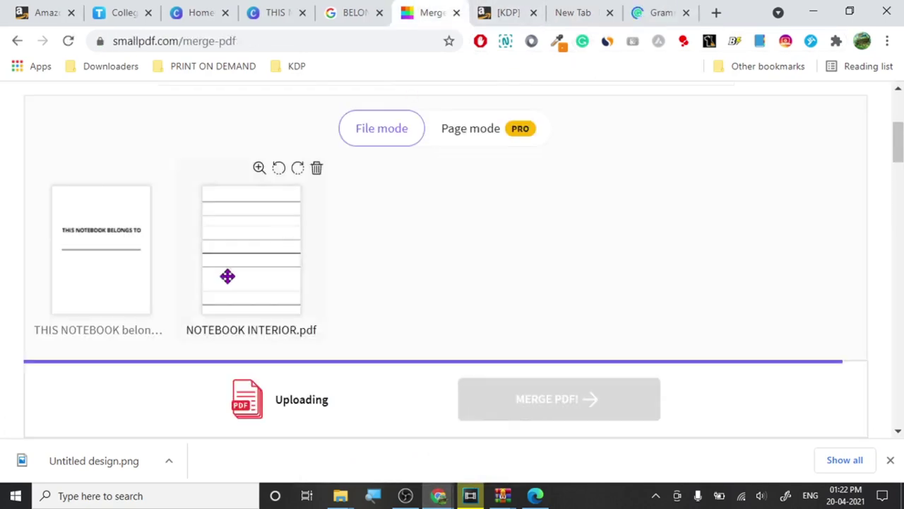
{"action": "left_click_drag", "start_coordinate": [631, 7], "coordinate": [596, 6]}
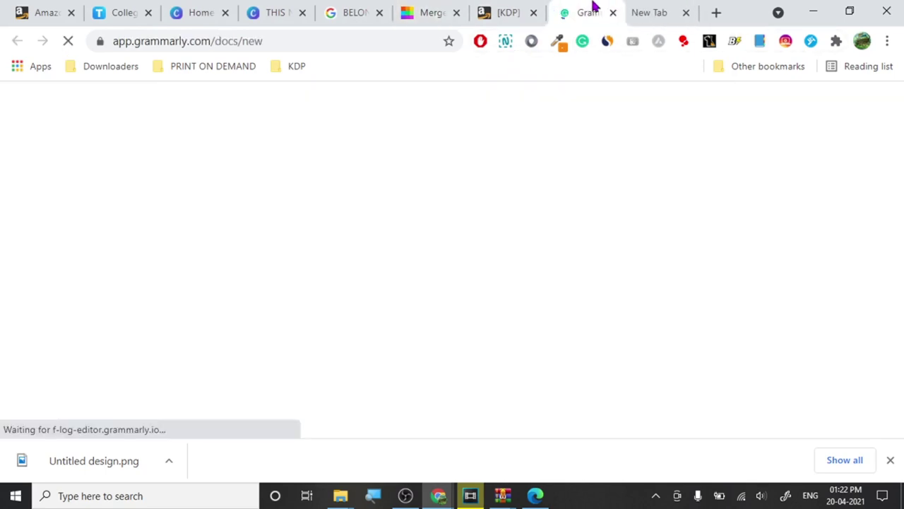
{"action": "left_click", "coordinate": [685, 14]}
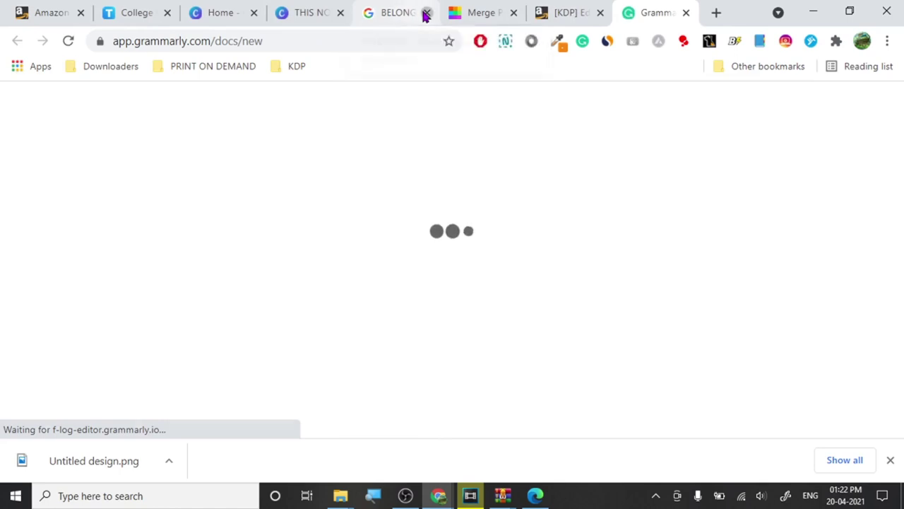
{"action": "left_click", "coordinate": [426, 13]}
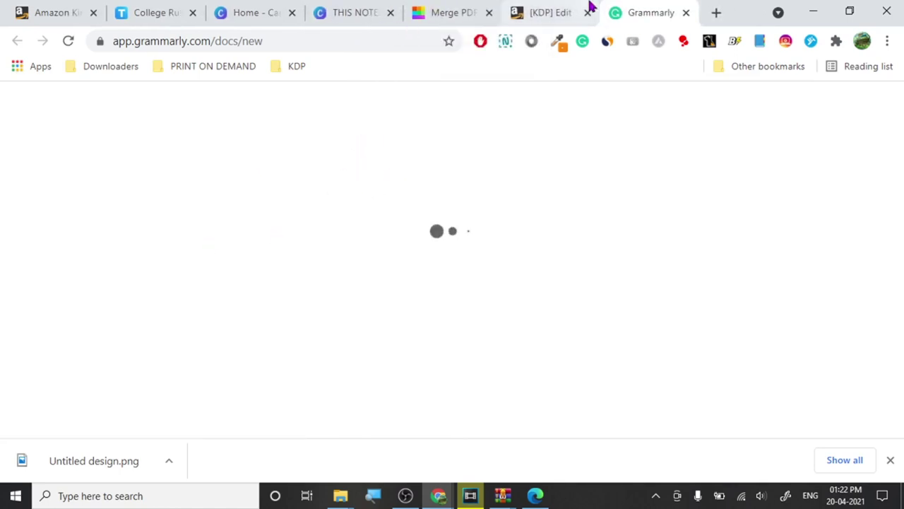
- Merge the "THIS NOTEBOOK belongS TO" and NOTEBOOK INTERIOR PDFs in Smallpdf and download the merged file to Downloads\Documents
{"action": "left_click", "coordinate": [565, 9]}
{"action": "left_click", "coordinate": [465, 7]}
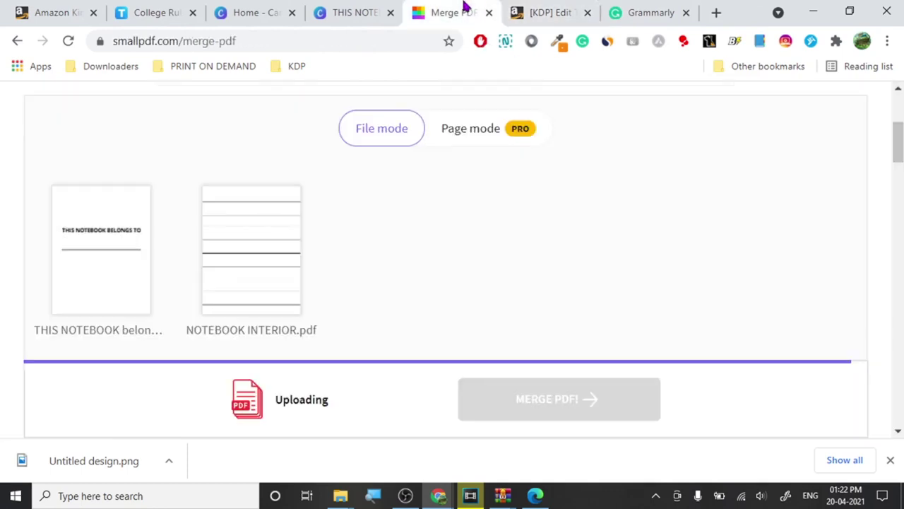
{"action": "left_click", "coordinate": [502, 398]}
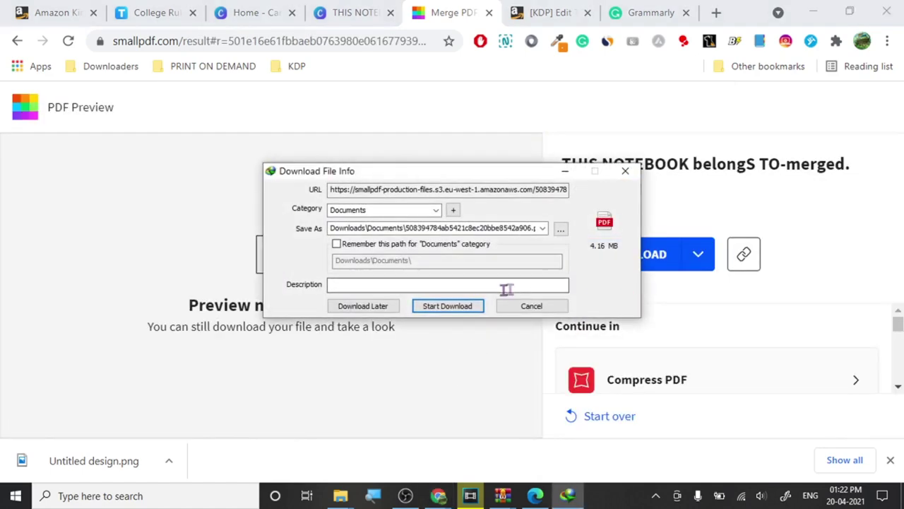
{"action": "left_click", "coordinate": [466, 306]}
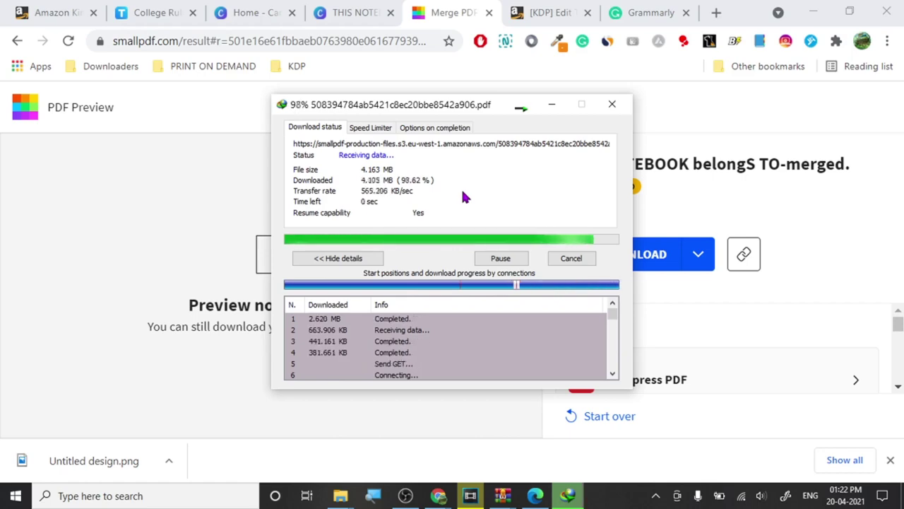
- Open the downloaded merged PDF and check its title page and the first lined page
{"action": "left_click", "coordinate": [332, 289]}
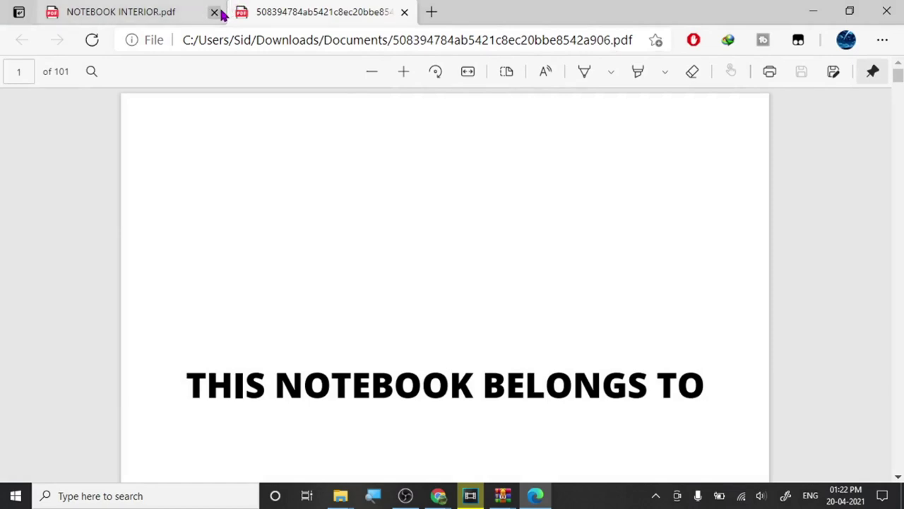
{"action": "left_click", "coordinate": [215, 12]}
{"action": "scroll", "coordinate": [244, 324], "scroll_direction": "down", "scroll_amount": 5}
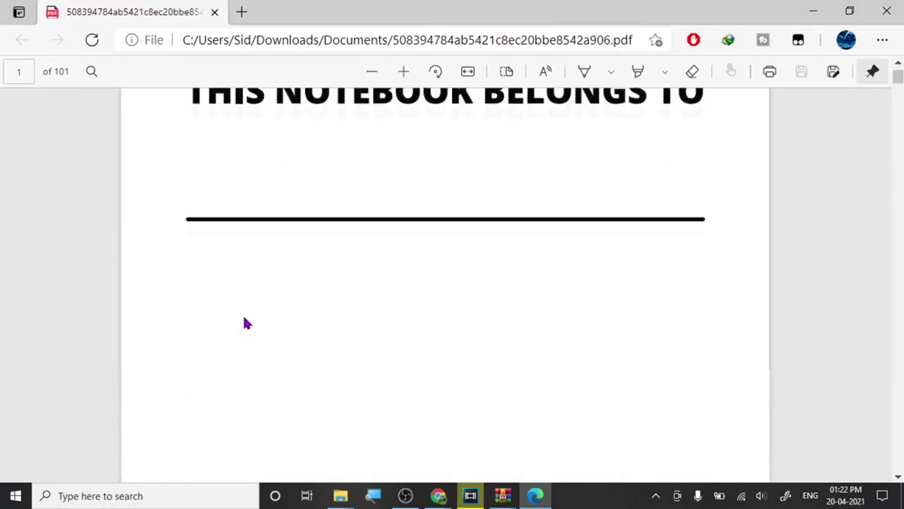
{"action": "scroll", "coordinate": [245, 320], "scroll_direction": "down", "scroll_amount": 10}
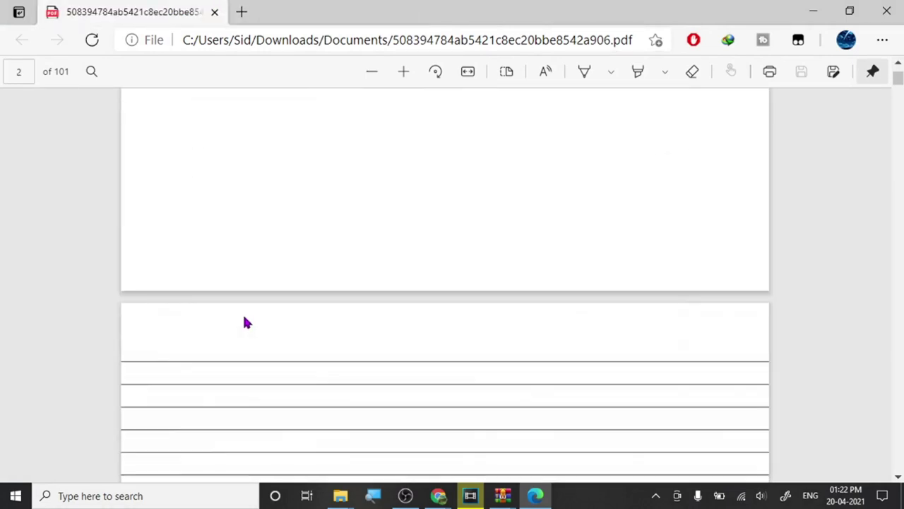
{"action": "left_click", "coordinate": [887, 11]}
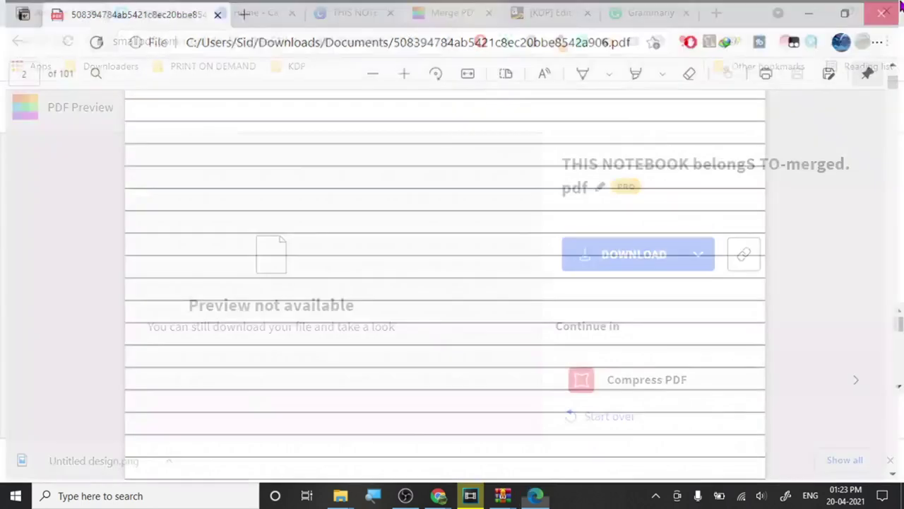
- Rename the merged PDF in the Downloads\Documents folder as "FULL NOTEBOOK INTERIOR"
{"action": "mouse_move", "coordinate": [340, 495]}
{"action": "mouse_move", "coordinate": [332, 466]}
{"action": "mouse_move", "coordinate": [501, 450]}
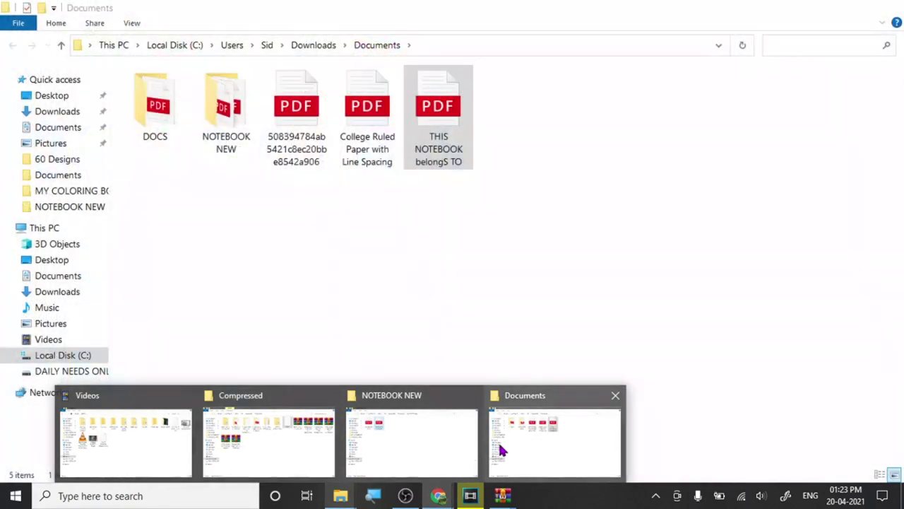
{"action": "left_click", "coordinate": [499, 451]}
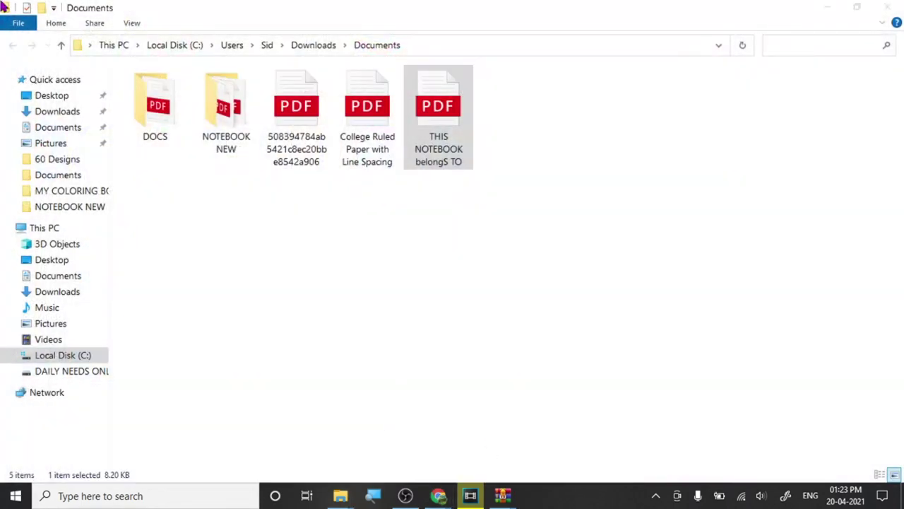
{"action": "left_click", "coordinate": [291, 151]}
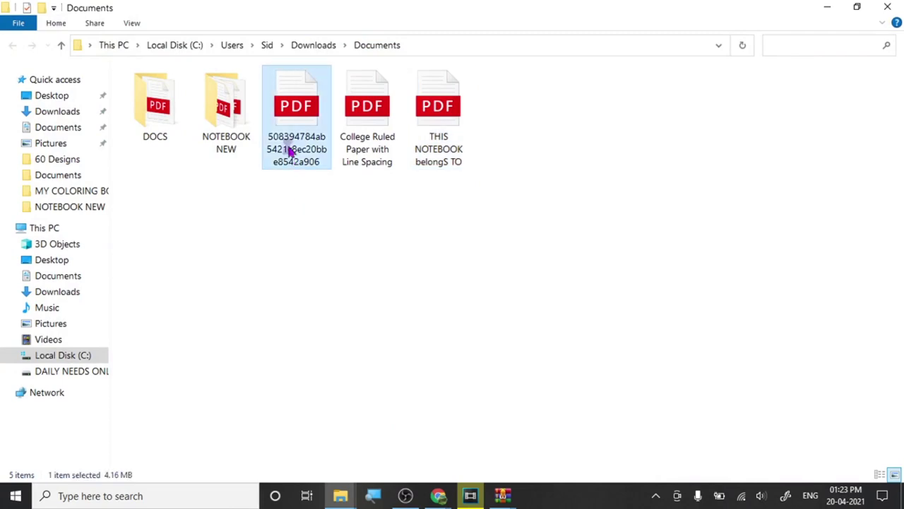
{"action": "right_click", "coordinate": [291, 150]}
{"action": "left_click", "coordinate": [80, 450]}
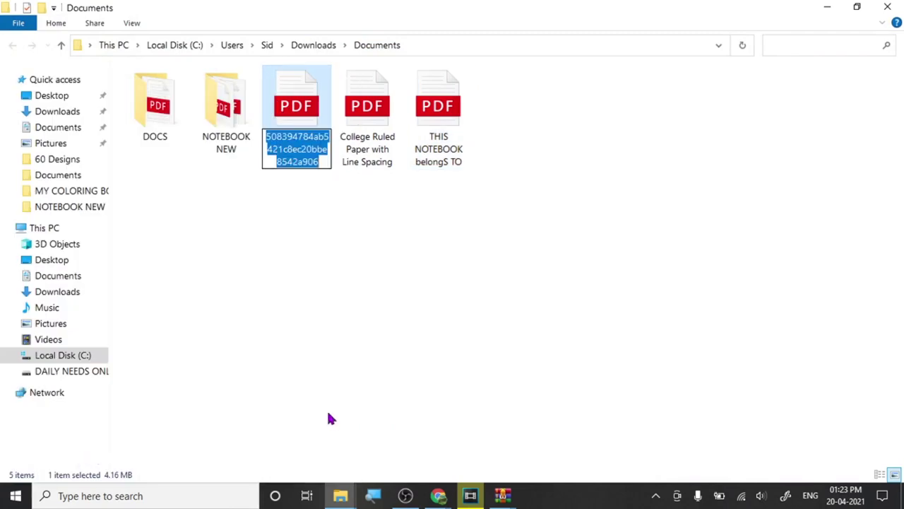
{"action": "type", "text": "FULL N"}
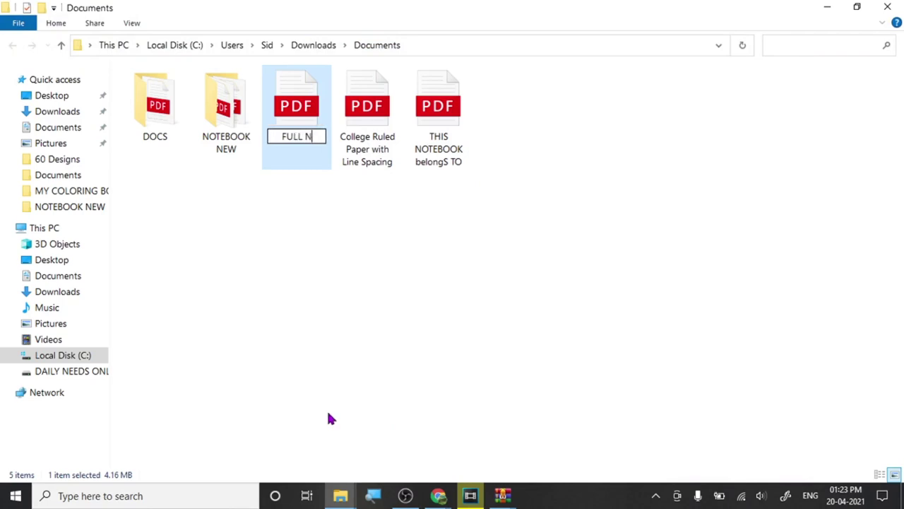
{"action": "type", "text": "OTEB"}
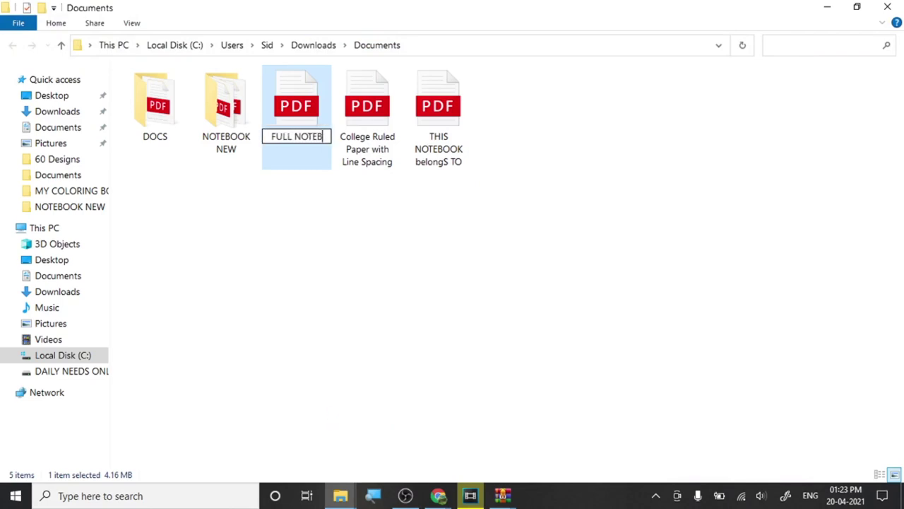
{"action": "type", "text": "OOK INT"}
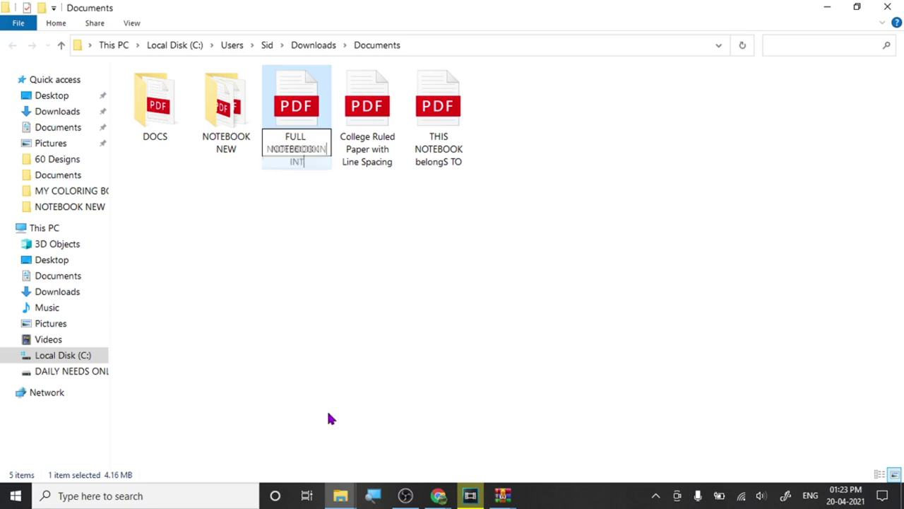
{"action": "type", "text": "ERIOR"}
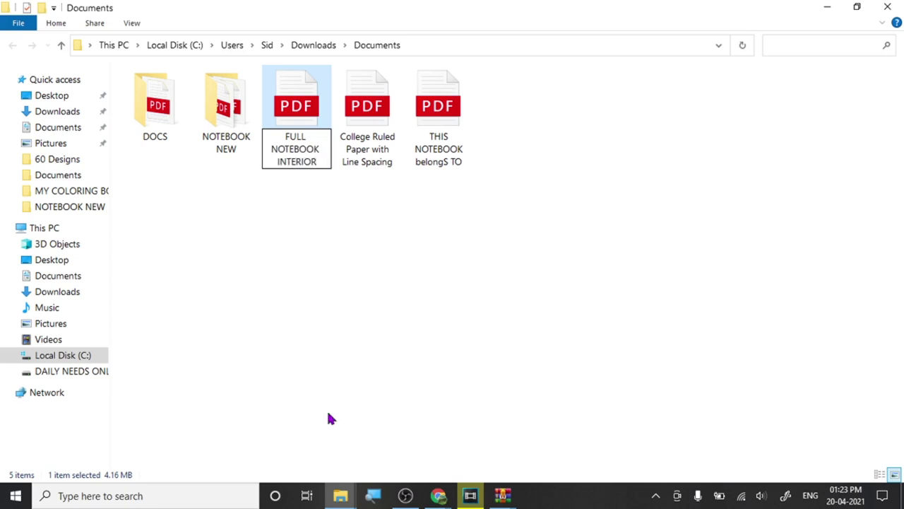
{"action": "key", "text": "Return"}
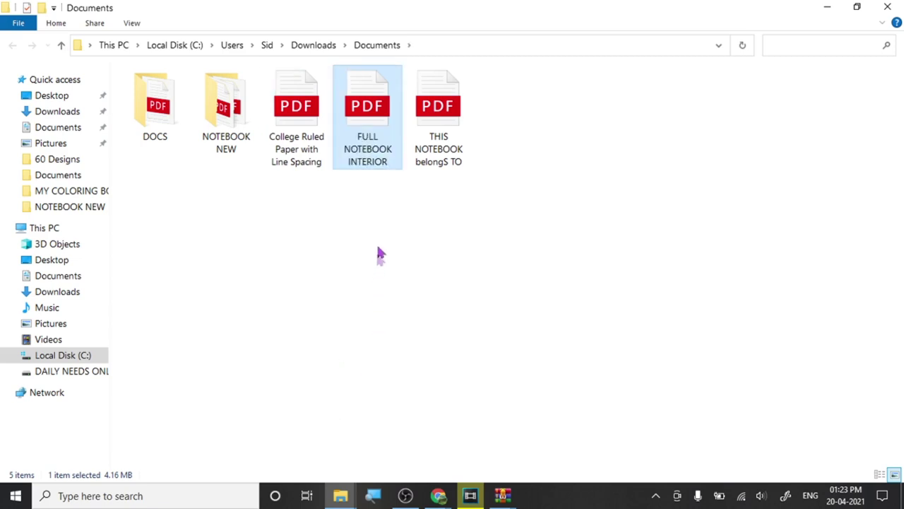
- Move the FULL NOTEBOOK INTERIOR and THIS NOTEBOOK belongS TO PDFs into the NOTEBOOK NEW folder and open that folder
{"action": "left_click_drag", "start_coordinate": [382, 151], "coordinate": [236, 151]}
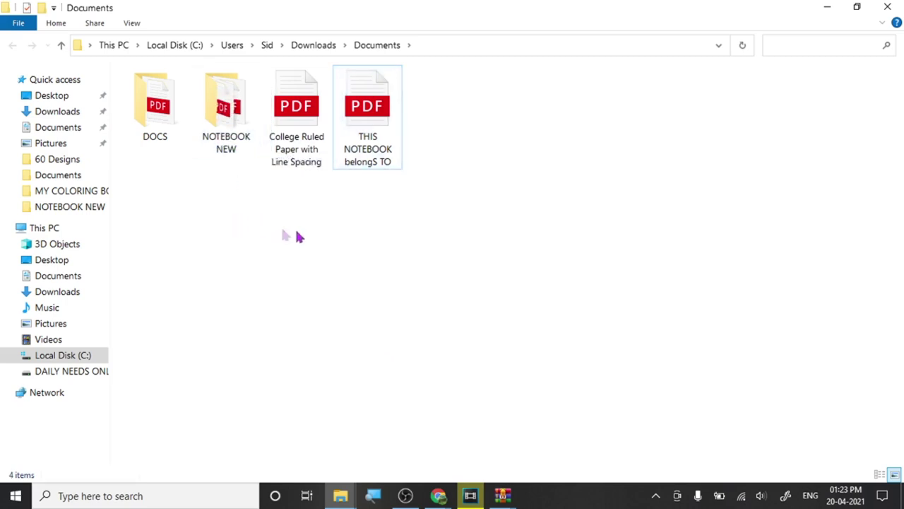
{"action": "left_click_drag", "start_coordinate": [365, 148], "coordinate": [238, 145]}
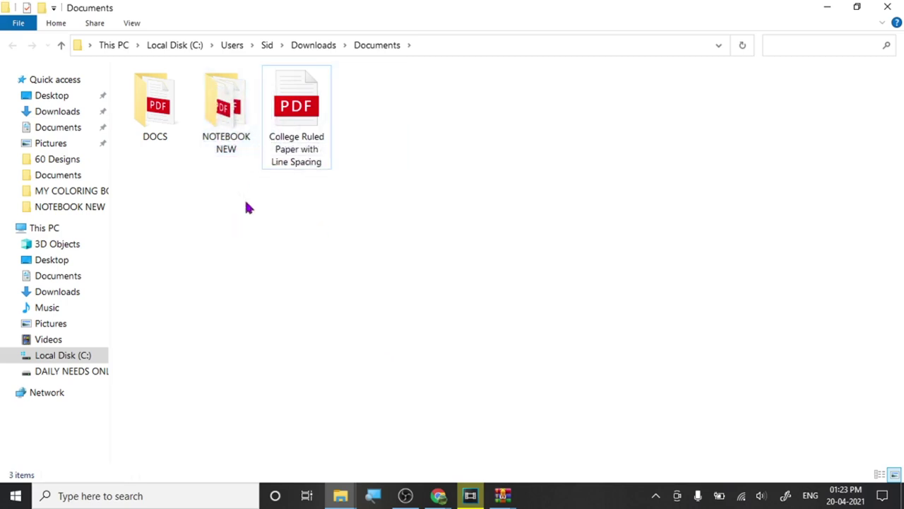
{"action": "double_click", "coordinate": [215, 126]}
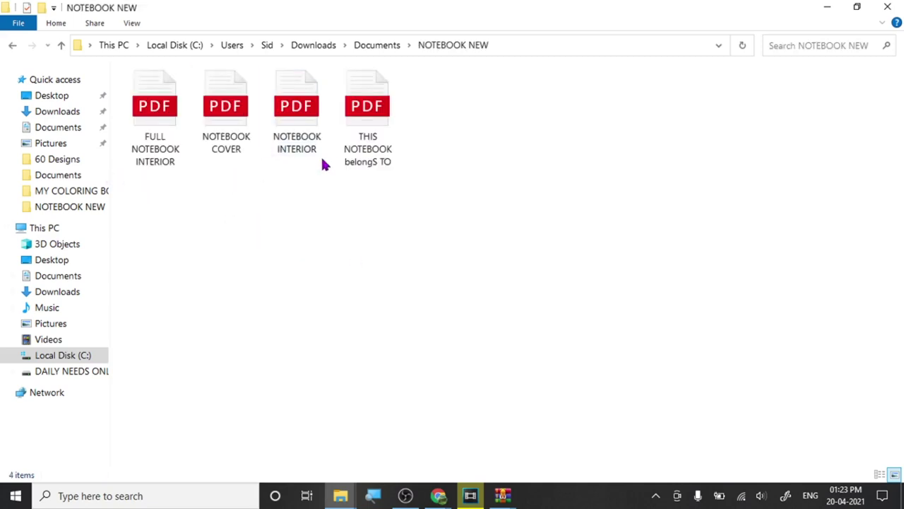
{"action": "left_click", "coordinate": [177, 168]}
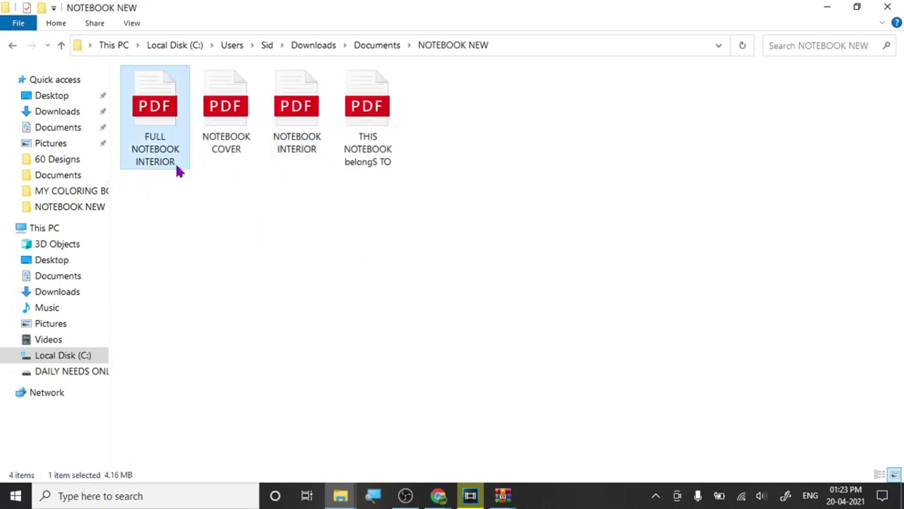
{"action": "left_click", "coordinate": [308, 258]}
{"action": "left_click_drag", "start_coordinate": [227, 181], "coordinate": [168, 136]}
{"action": "left_click", "coordinate": [217, 242]}
{"action": "left_click_drag", "start_coordinate": [248, 206], "coordinate": [183, 127]}
{"action": "left_click", "coordinate": [276, 247]}
- Create an EXTRAS folder inside NOTEBOOK NEW and move the NOTEBOOK INTERIOR and THIS NOTEBOOK belongS TO PDFs into it
{"action": "right_click", "coordinate": [390, 260]}
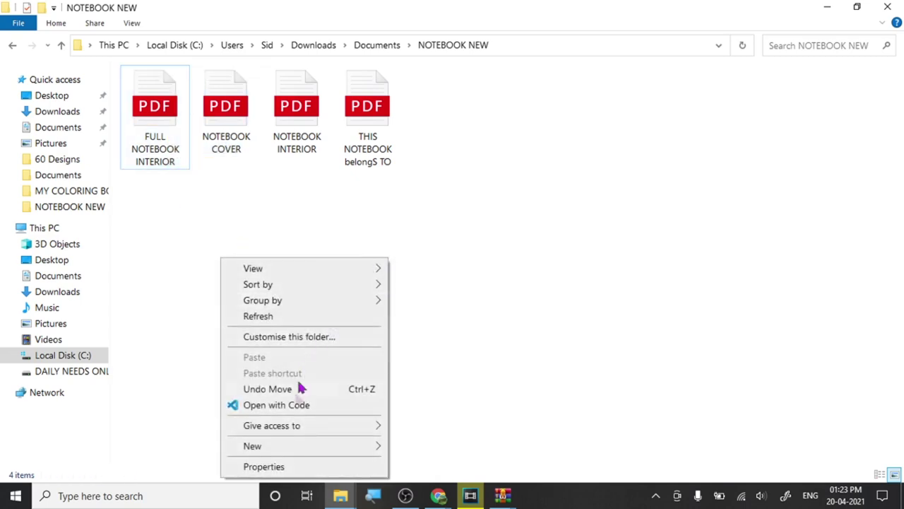
{"action": "mouse_move", "coordinate": [286, 445]}
{"action": "left_click", "coordinate": [465, 348]}
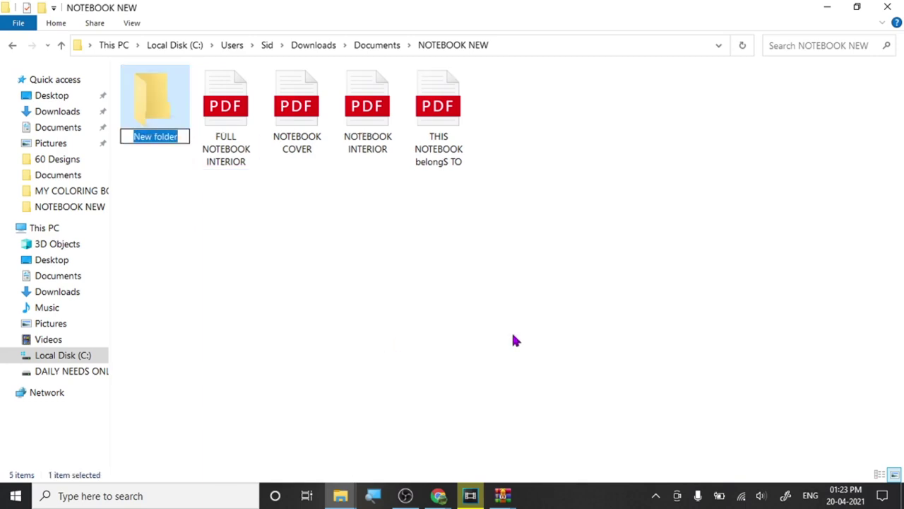
{"action": "type", "text": "EXTA"}
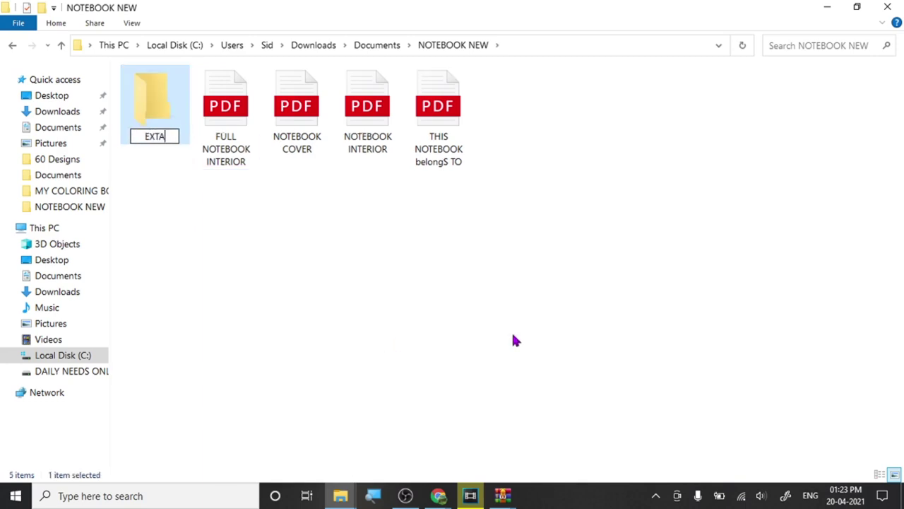
{"action": "key", "text": "BackSpace"}
{"action": "type", "text": "RS"}
{"action": "key", "text": "BackSpace"}
{"action": "type", "text": "AS"}
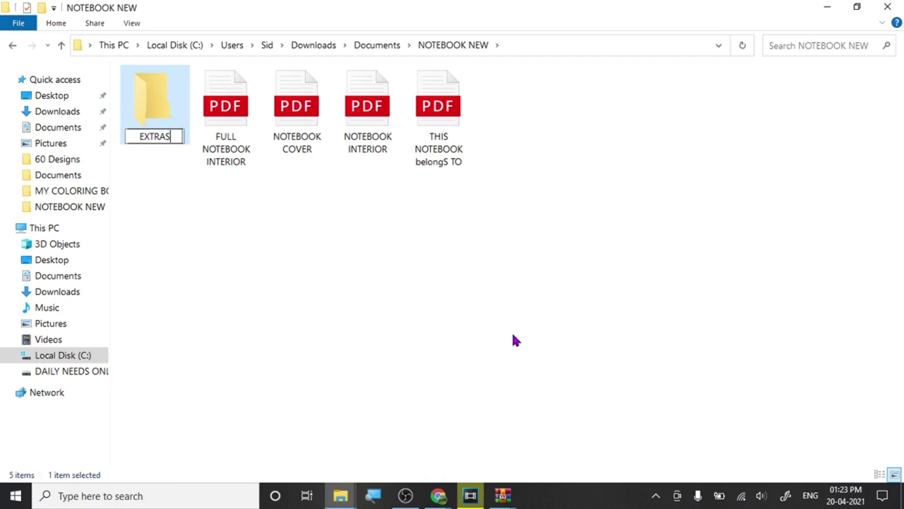
{"action": "key", "text": "Return"}
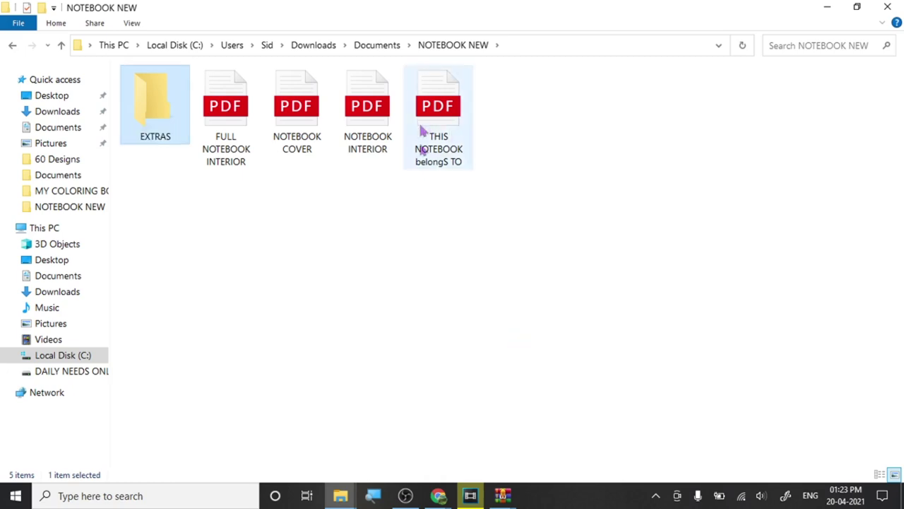
{"action": "left_click_drag", "start_coordinate": [444, 225], "coordinate": [190, 247]}
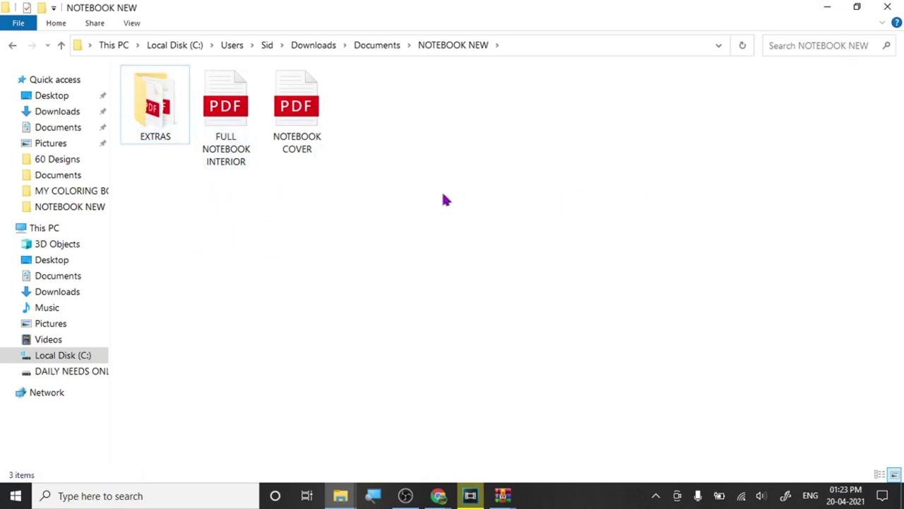
- Switch to Grammarly and paste the copied notebook description into the empty document, keeping the default writing goals
{"action": "left_click", "coordinate": [827, 7]}
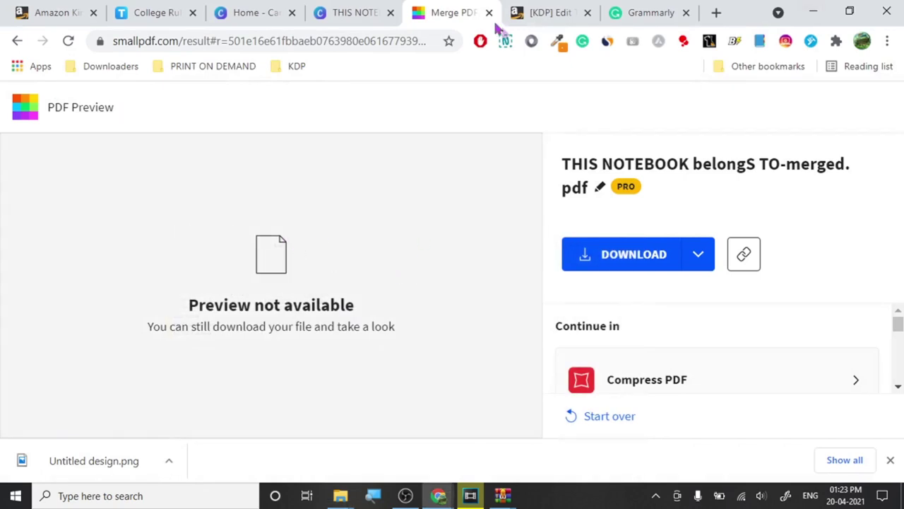
{"action": "left_click", "coordinate": [550, 14]}
{"action": "left_click", "coordinate": [629, 12]}
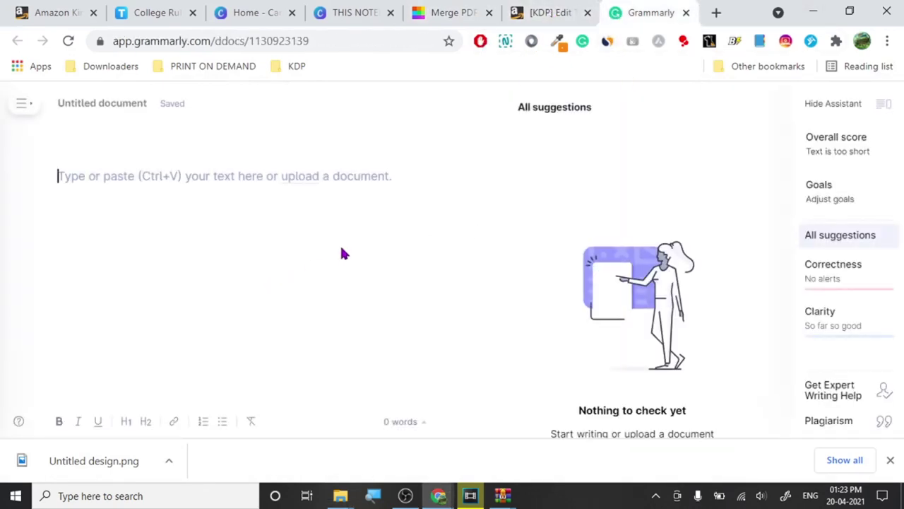
{"action": "key", "text": "ctrl+v"}
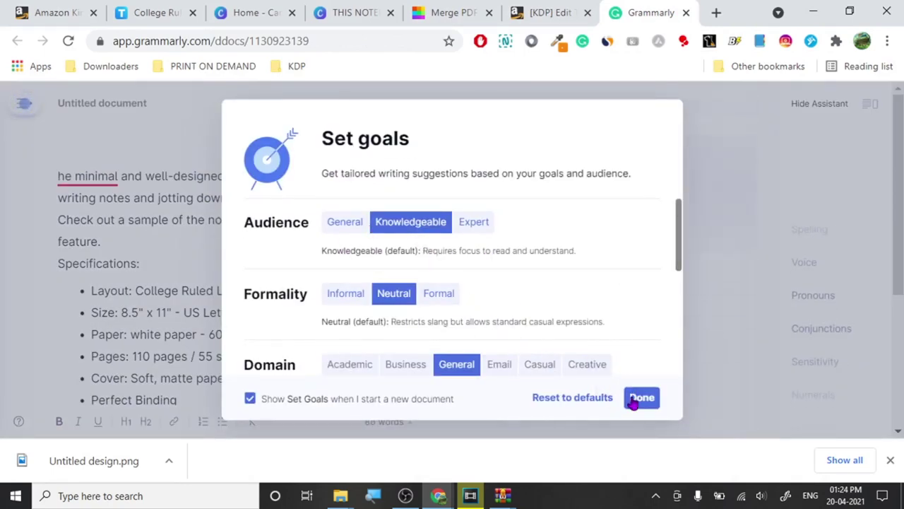
{"action": "left_click", "coordinate": [638, 398]}
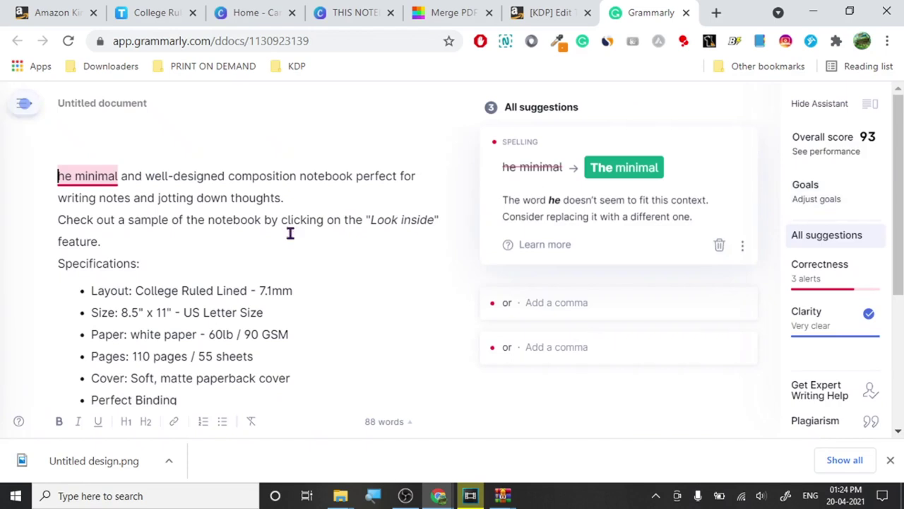
- Replace the description's opening words "he minimal" with "This is"
{"action": "left_click", "coordinate": [619, 170]}
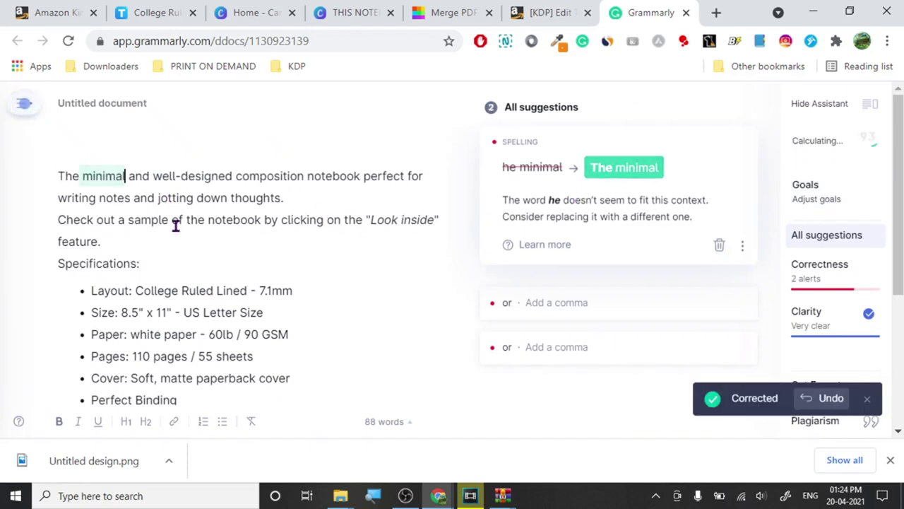
{"action": "double_click", "coordinate": [117, 177]}
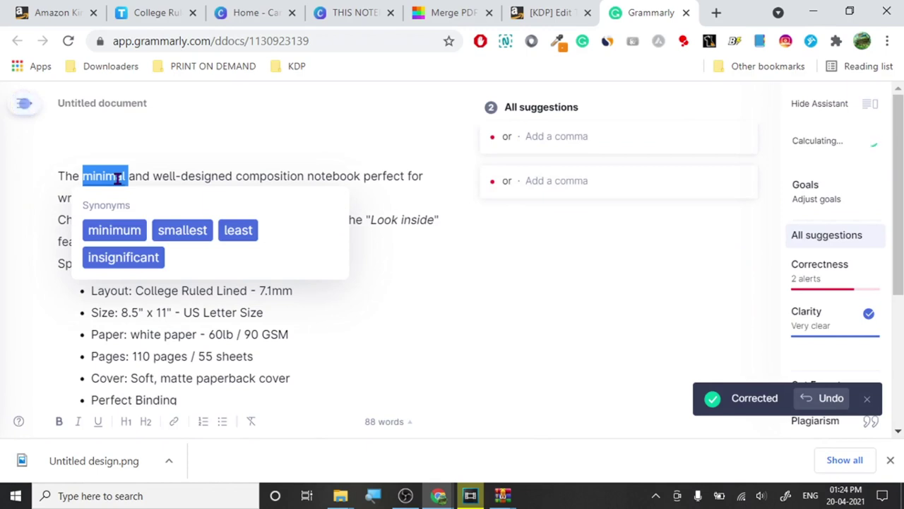
{"action": "key", "text": "BackSpace"}
{"action": "key", "text": "BackSpace"}
{"action": "key", "text": "BackSpace"}
{"action": "key", "text": "BackSpace"}
{"action": "key", "text": "BackSpace"}
{"action": "key", "text": "BackSpace"}
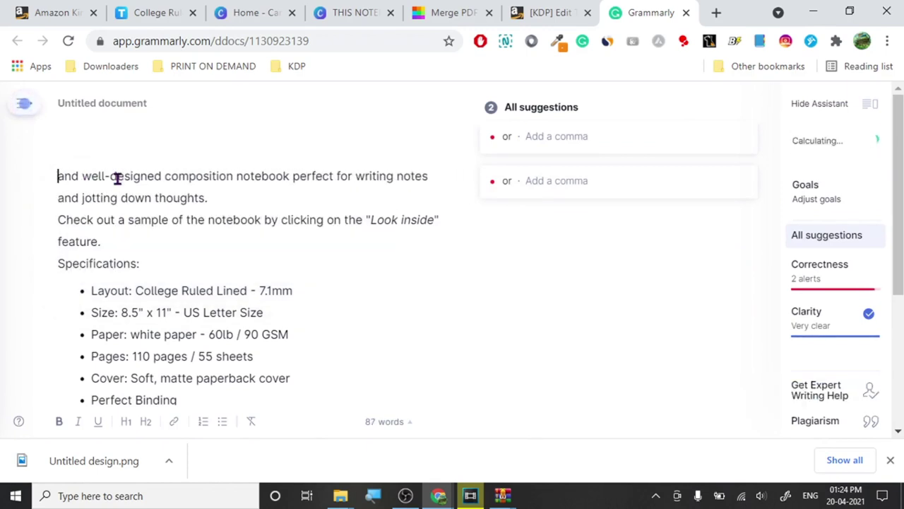
{"action": "type", "text": "This "}
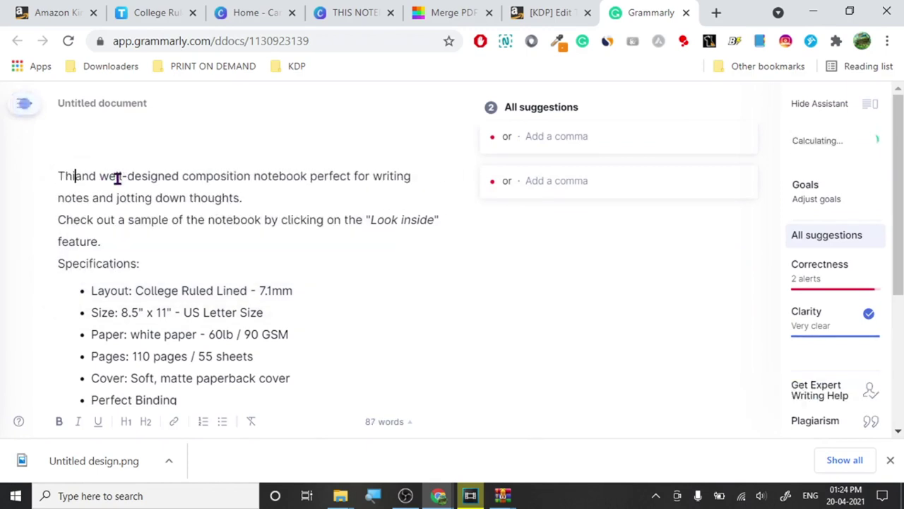
{"action": "type", "text": "is  "}
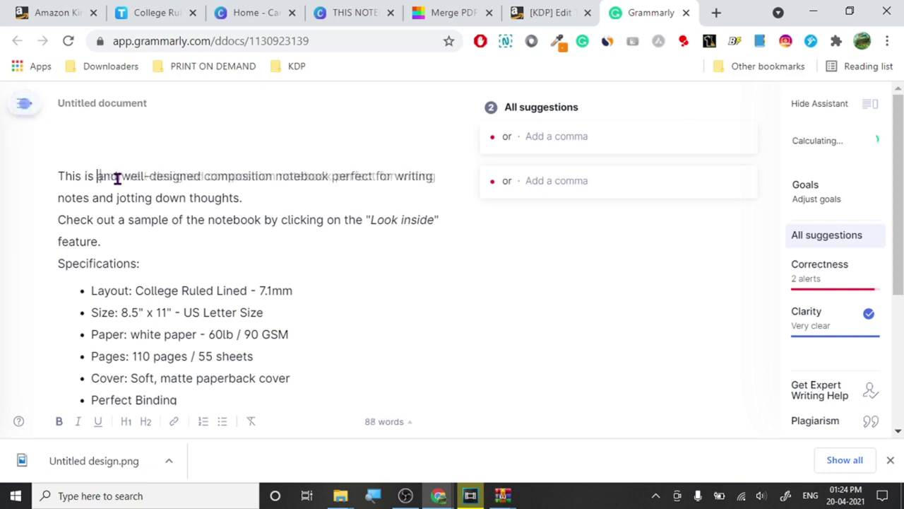
- Insert "Simple" before "well-designed" in the first sentence in place of the word "and"
{"action": "type", "text": "Simpl"}
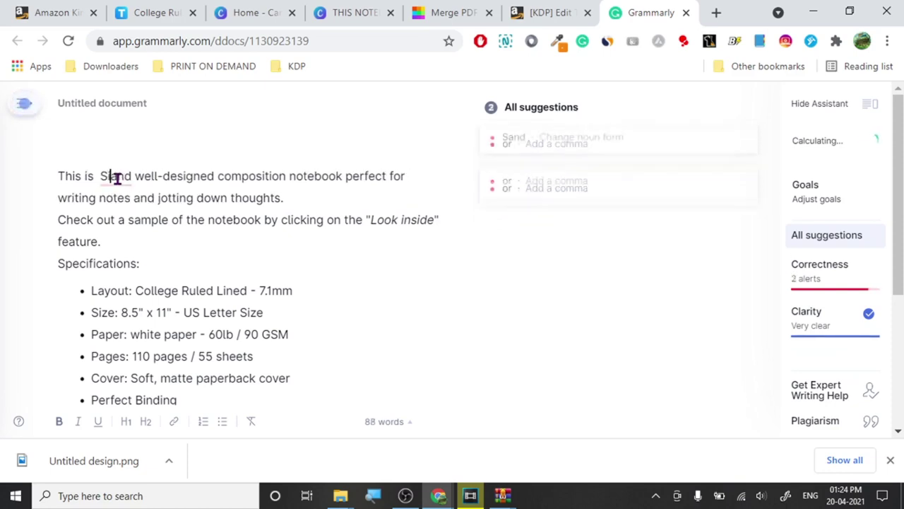
{"action": "key", "text": "BackSpace"}
{"action": "key", "text": "BackSpace"}
{"action": "key", "text": "BackSpace"}
{"action": "key", "text": "BackSpace"}
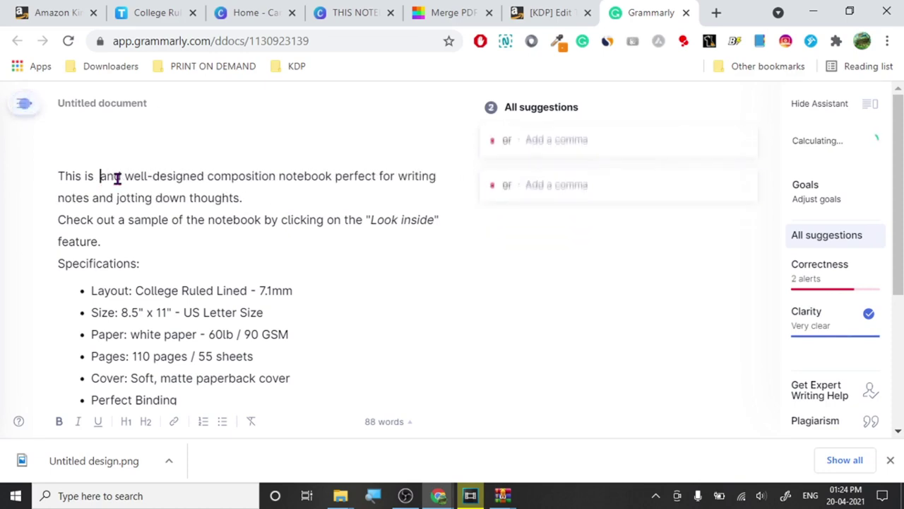
{"action": "key", "text": "BackSpace"}
{"action": "type", "text": "Simpl"}
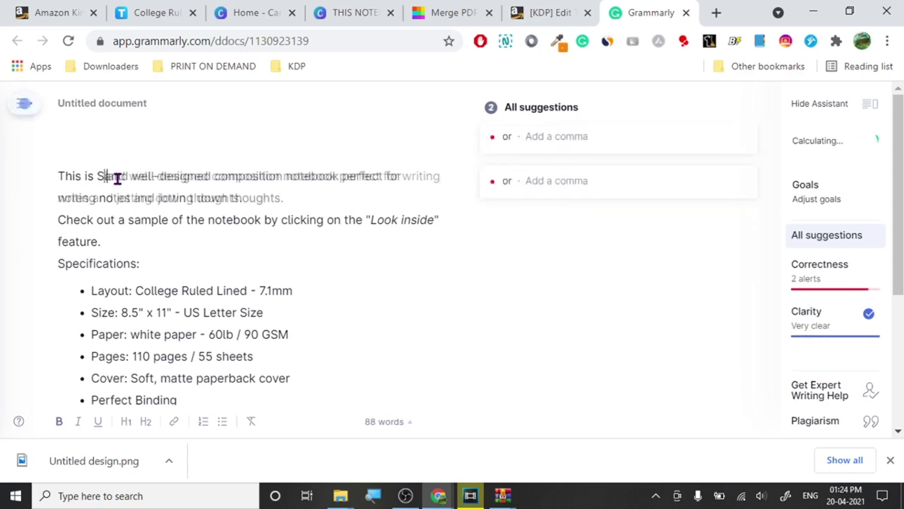
{"action": "type", "text": "e and"}
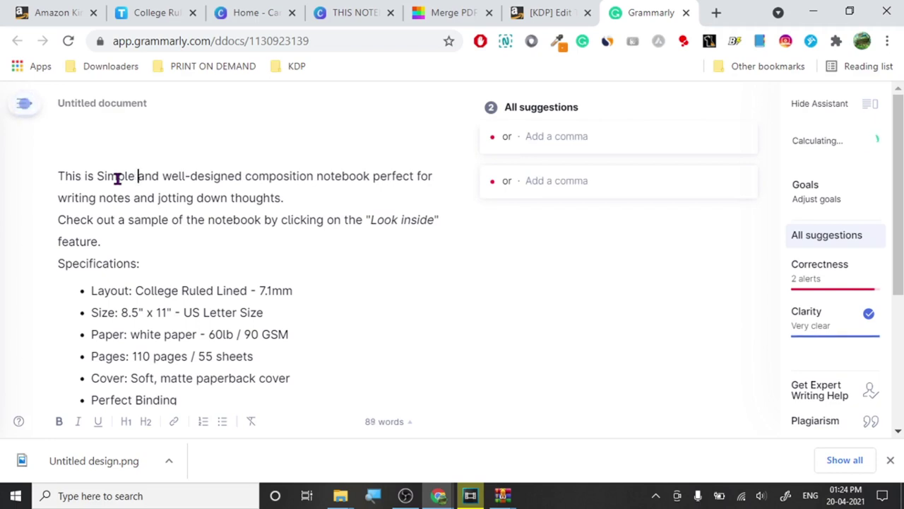
{"action": "key", "text": "BackSpace"}
{"action": "key", "text": "BackSpace"}
{"action": "key", "text": "BackSpace"}
{"action": "key", "text": "BackSpace"}
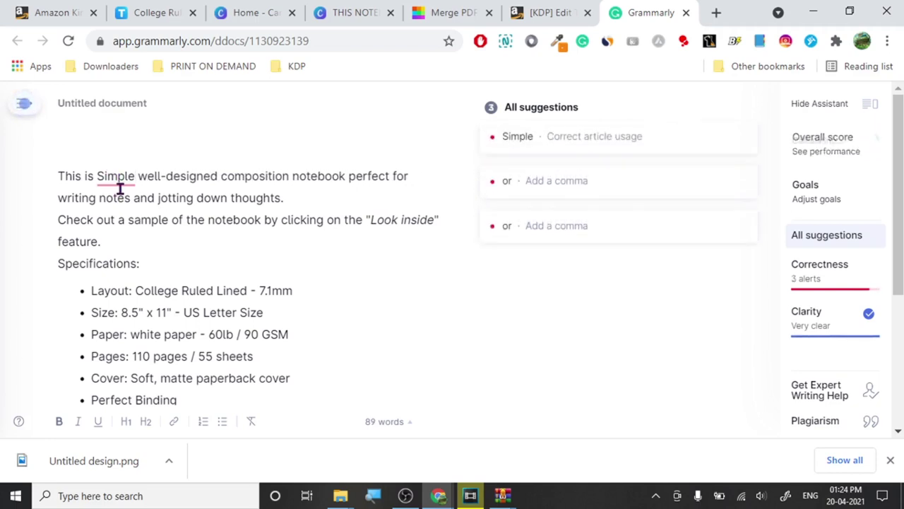
- Change "Simple" to lowercase and add the article "a" before it so the sentence opens "This is a simple"
{"action": "left_click", "coordinate": [105, 177]}
{"action": "key", "text": "BackSpace"}
{"action": "key", "text": "BackSpace"}
{"action": "type", "text": "s "}
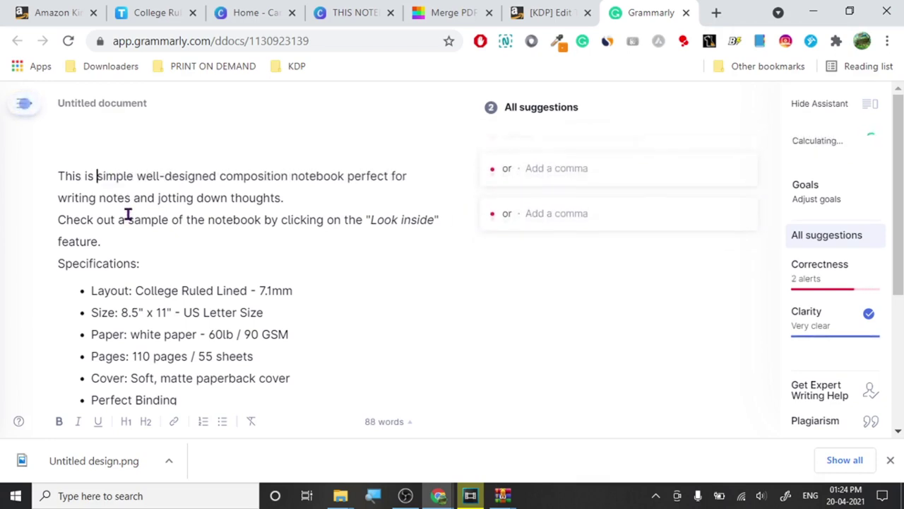
{"action": "type", "text": "a"}
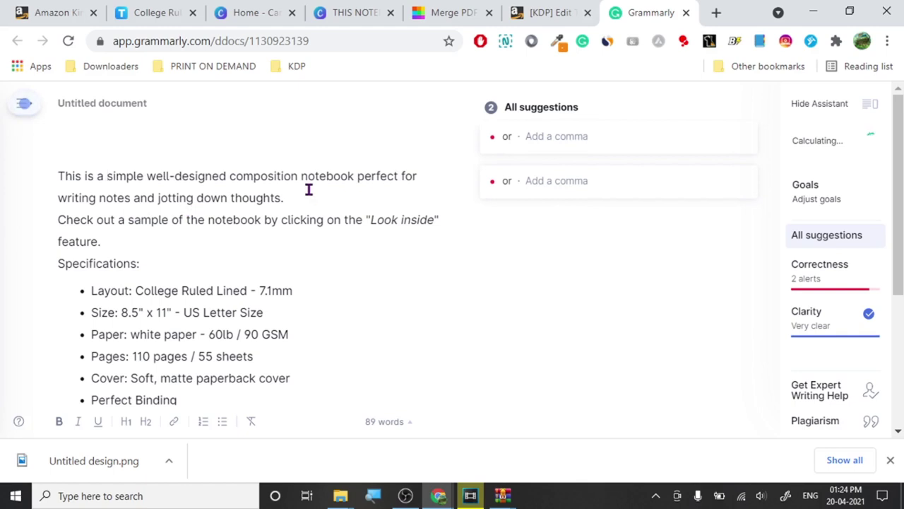
- Delete "composition" from the first sentence and replace its final word "thoughts" with "important stuff"
{"action": "double_click", "coordinate": [277, 177]}
{"action": "key", "text": "BackSpace"}
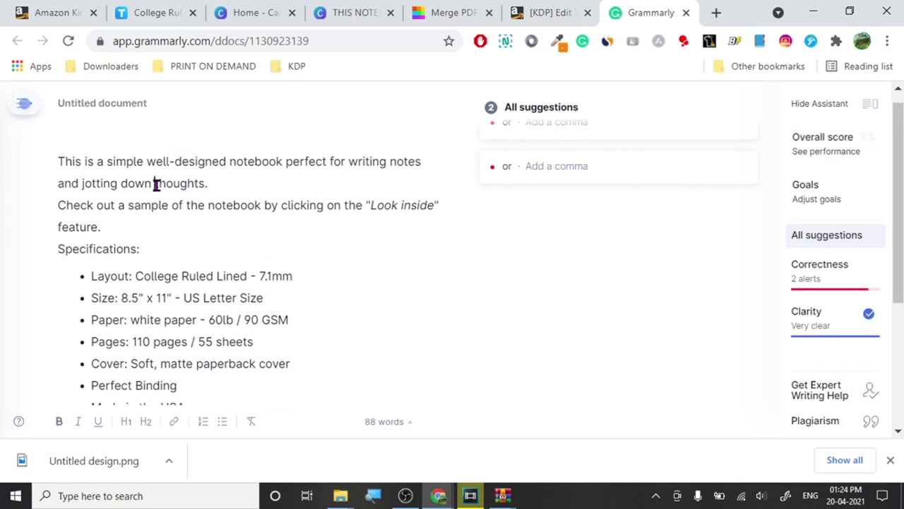
{"action": "type", "text": "your"}
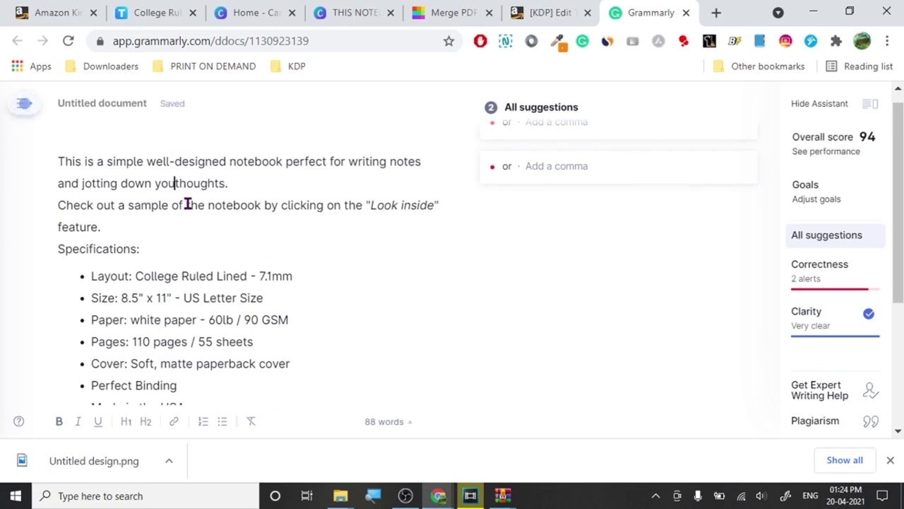
{"action": "left_click", "coordinate": [243, 182]}
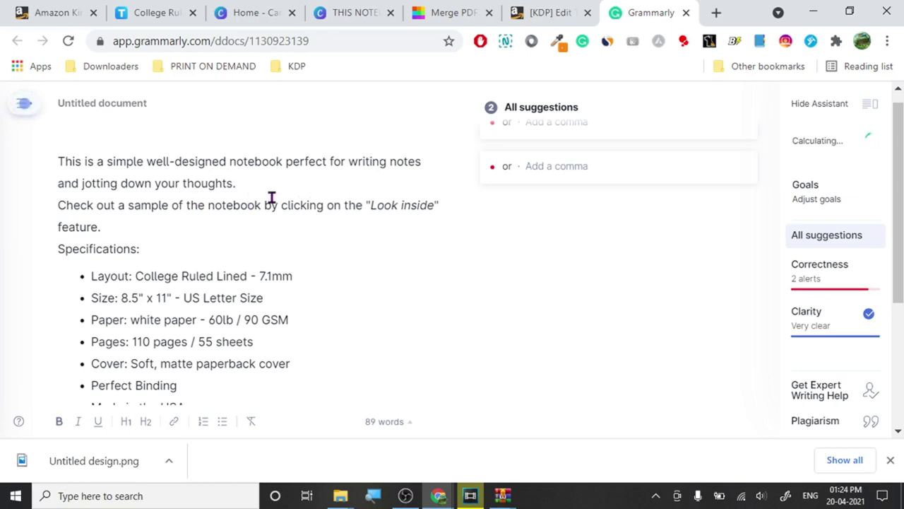
{"action": "left_click_drag", "start_coordinate": [161, 184], "coordinate": [232, 189]}
{"action": "key", "text": "BackSpace"}
{"action": "key", "text": "BackSpace"}
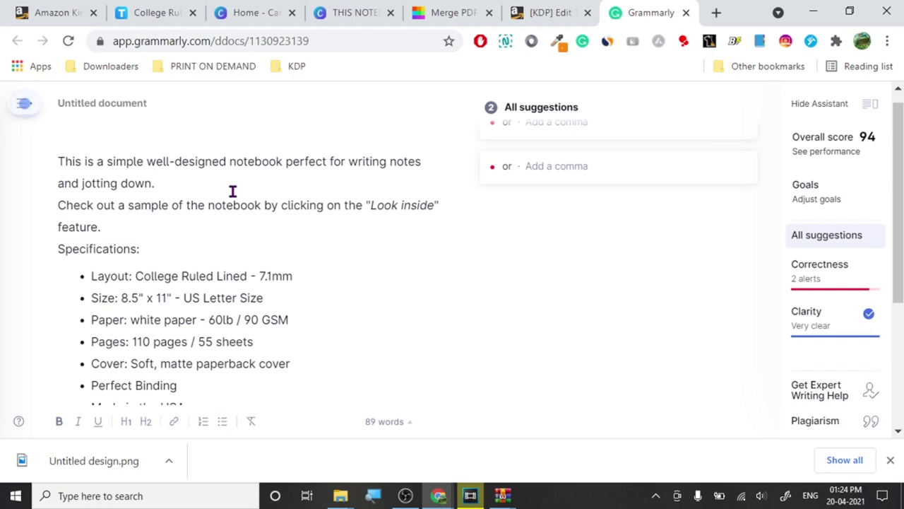
{"action": "type", "text": "impor"}
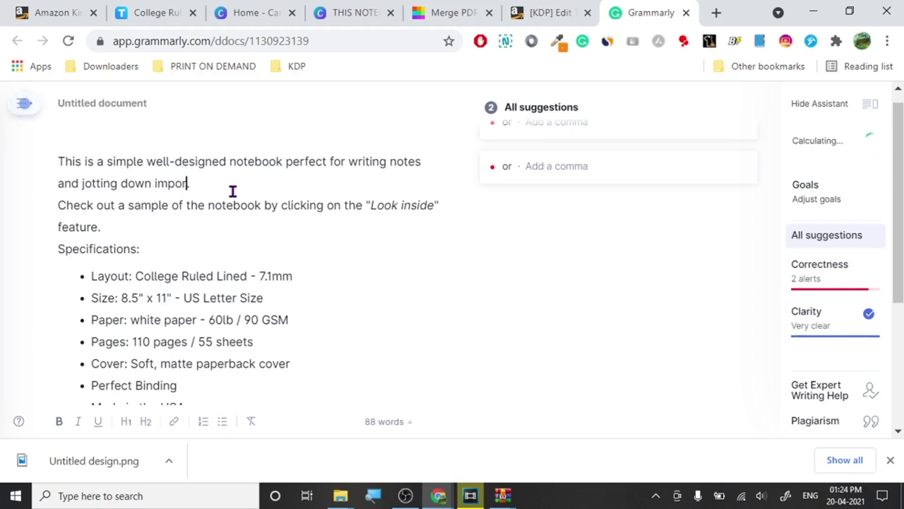
{"action": "type", "text": "tant stuff."}
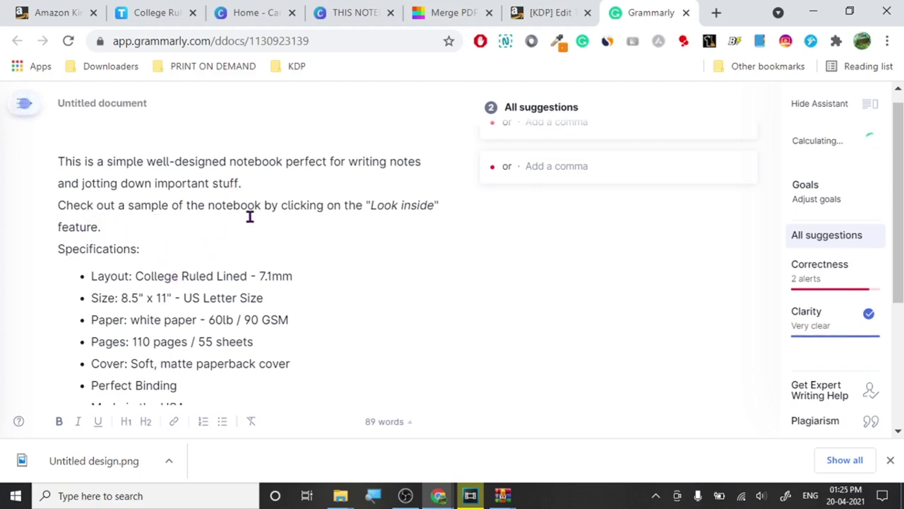
- Change "the notebook" to "this notebook" in the sentence about the "Look inside" feature
{"action": "left_click", "coordinate": [203, 209]}
{"action": "key", "text": "BackSpace"}
{"action": "type", "text": "is"}
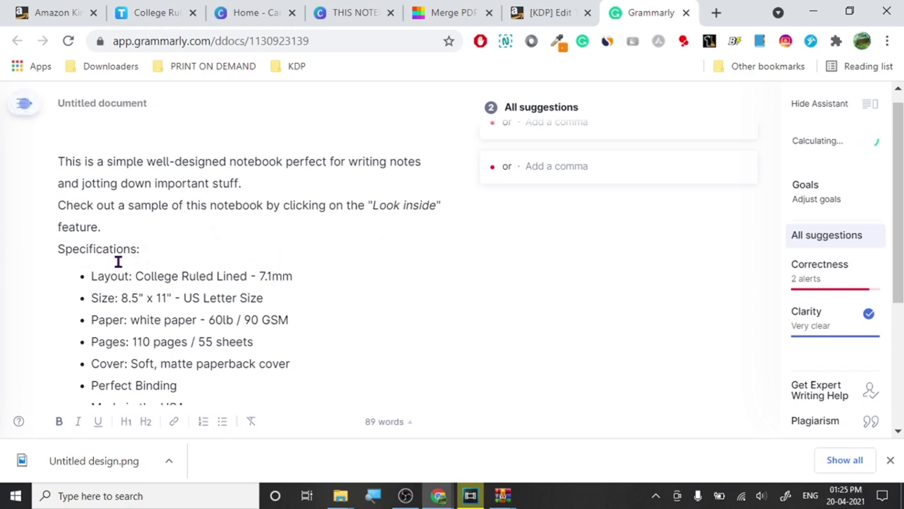
- Review the Specifications heading and its bullet list in the notebook description
{"action": "scroll", "coordinate": [69, 248], "scroll_direction": "down", "scroll_amount": 1}
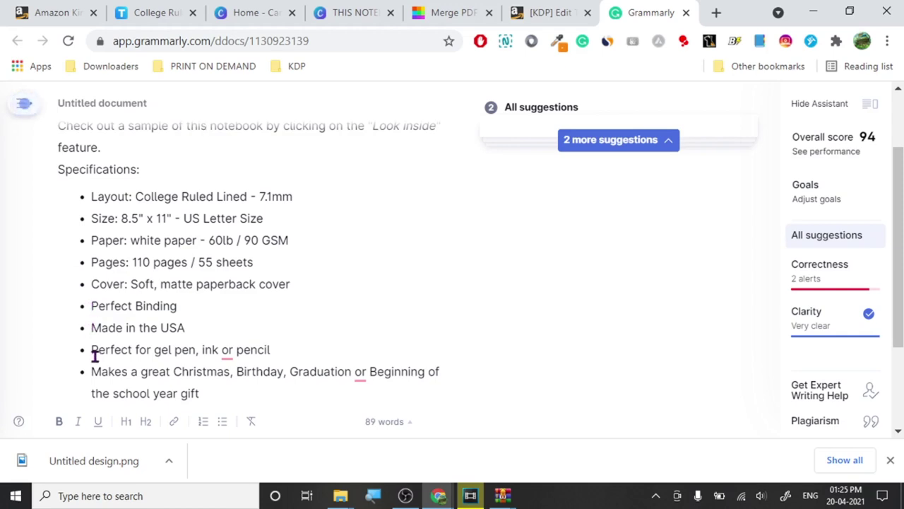
{"action": "scroll", "coordinate": [94, 356], "scroll_direction": "down", "scroll_amount": 2}
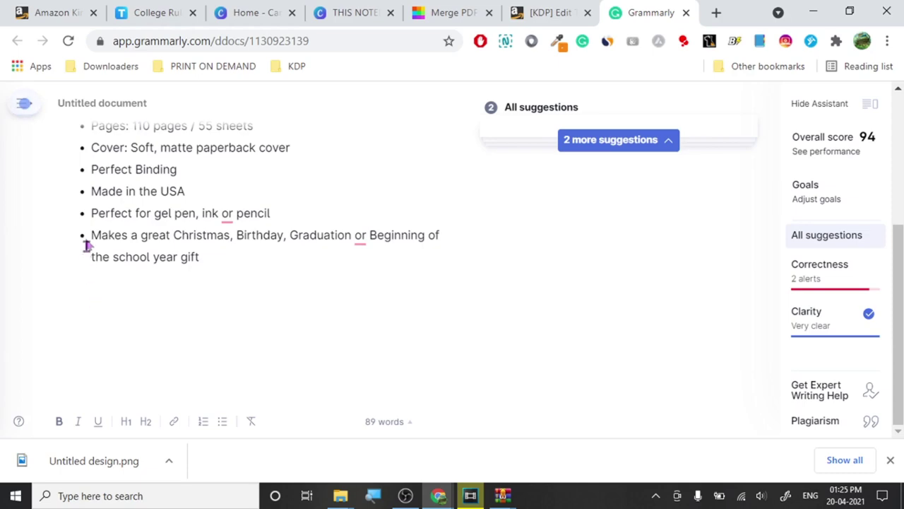
{"action": "scroll", "coordinate": [169, 332], "scroll_direction": "up", "scroll_amount": 3}
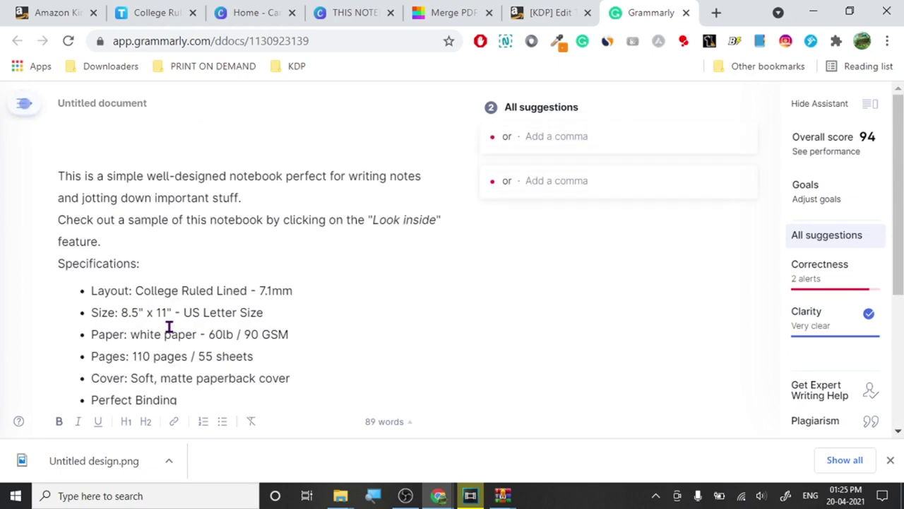
{"action": "scroll", "coordinate": [169, 327], "scroll_direction": "down", "scroll_amount": 3}
{"action": "scroll", "coordinate": [170, 327], "scroll_direction": "up", "scroll_amount": 3}
{"action": "scroll", "coordinate": [168, 325], "scroll_direction": "down", "scroll_amount": 1}
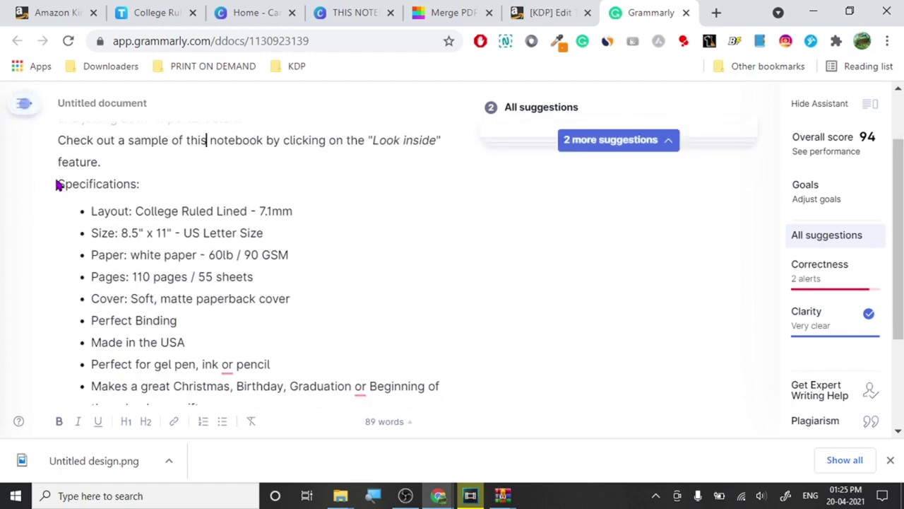
{"action": "left_click_drag", "start_coordinate": [58, 183], "coordinate": [302, 421]}
{"action": "scroll", "coordinate": [218, 233], "scroll_direction": "down", "scroll_amount": 2}
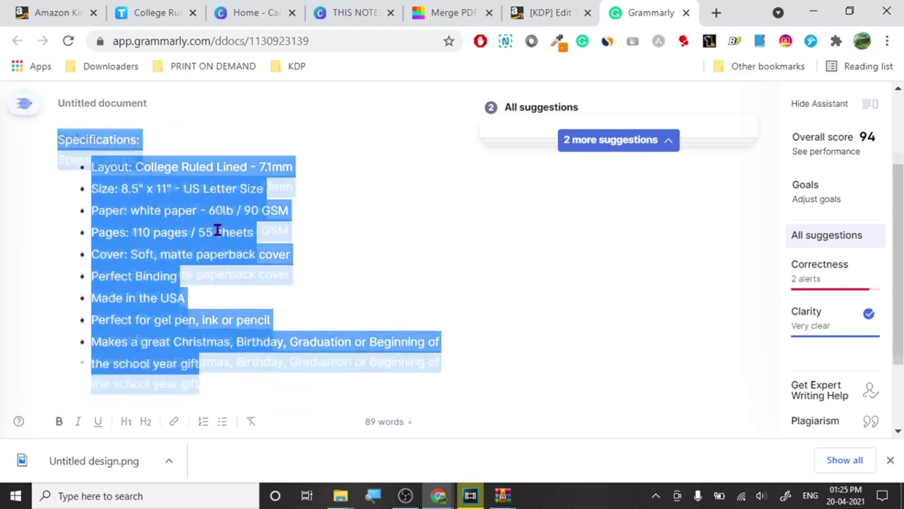
{"action": "scroll", "coordinate": [230, 316], "scroll_direction": "up", "scroll_amount": 2}
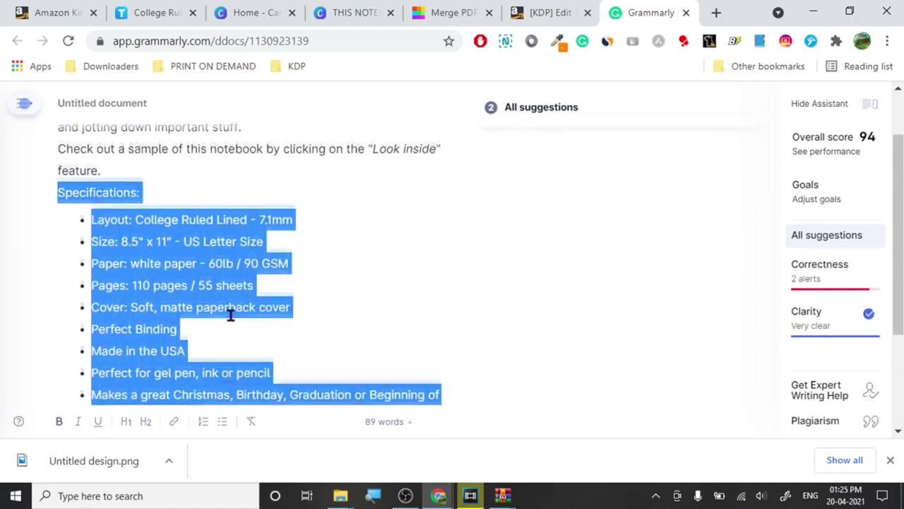
{"action": "scroll", "coordinate": [232, 315], "scroll_direction": "down", "scroll_amount": 1}
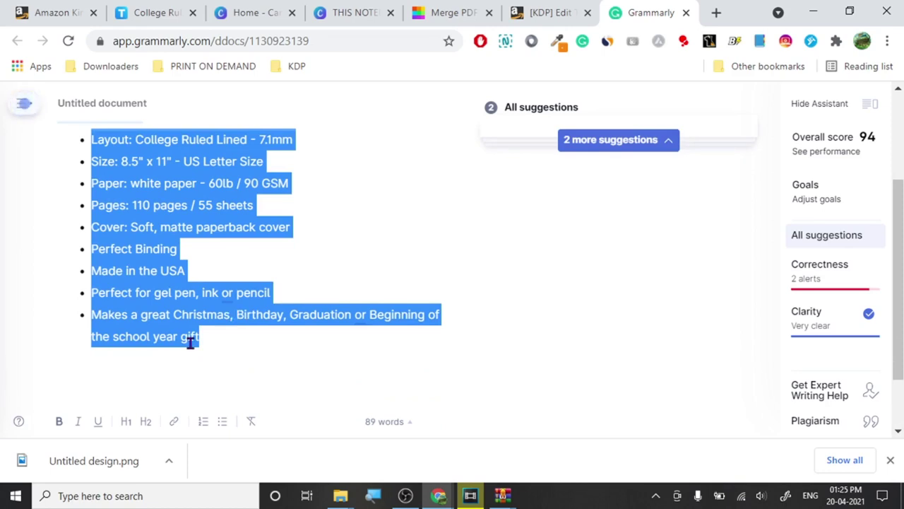
{"action": "scroll", "coordinate": [190, 341], "scroll_direction": "up", "scroll_amount": 2}
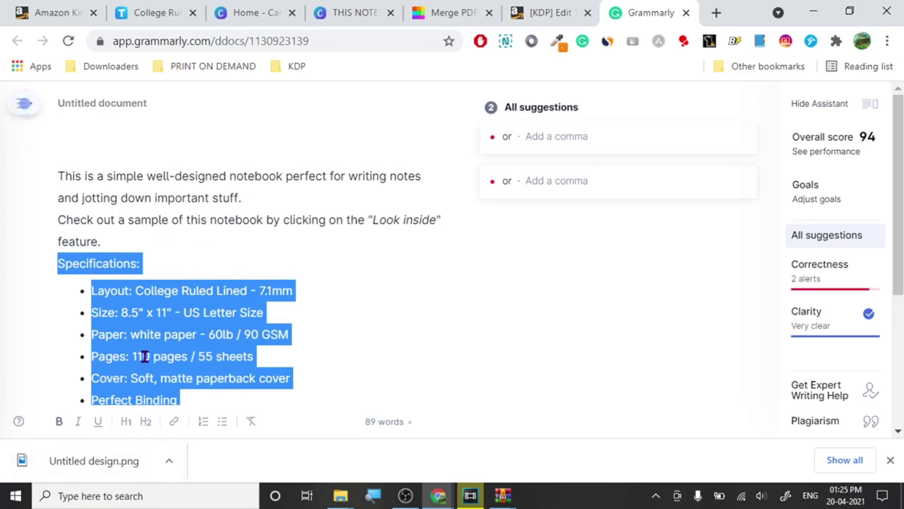
- Copy the two introductory sentences above Specifications and paste them into the Description field of the KDP title details
{"action": "left_click", "coordinate": [98, 219]}
{"action": "left_click_drag", "start_coordinate": [117, 242], "coordinate": [59, 181]}
{"action": "key", "text": "ctrl+c"}
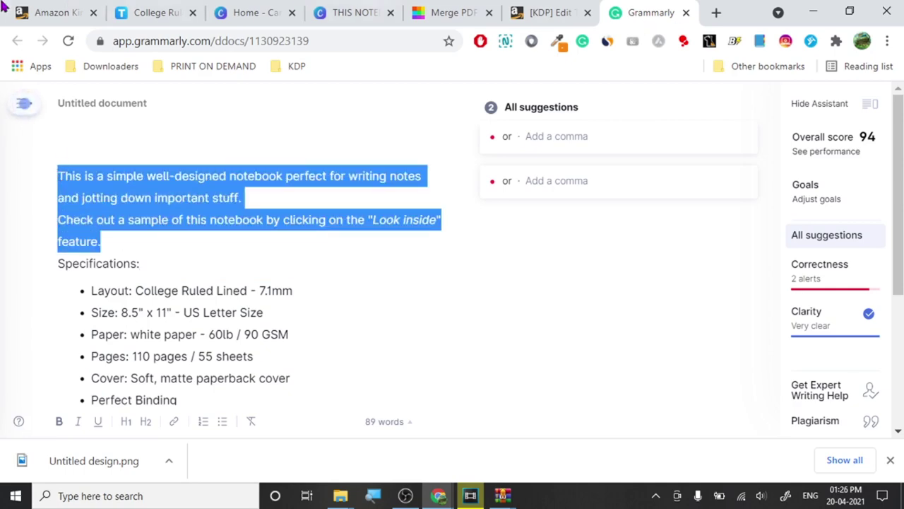
{"action": "left_click", "coordinate": [41, 12]}
{"action": "left_click", "coordinate": [548, 12]}
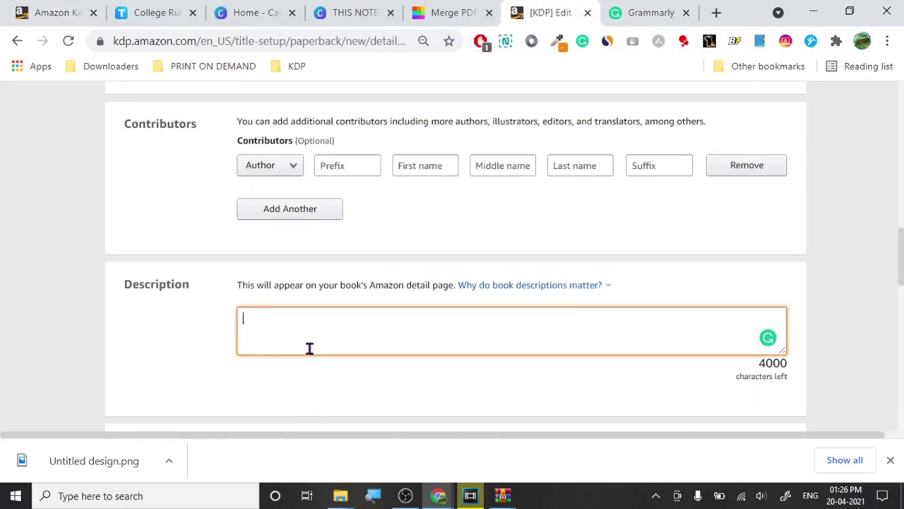
{"action": "key", "text": "ctrl+v"}
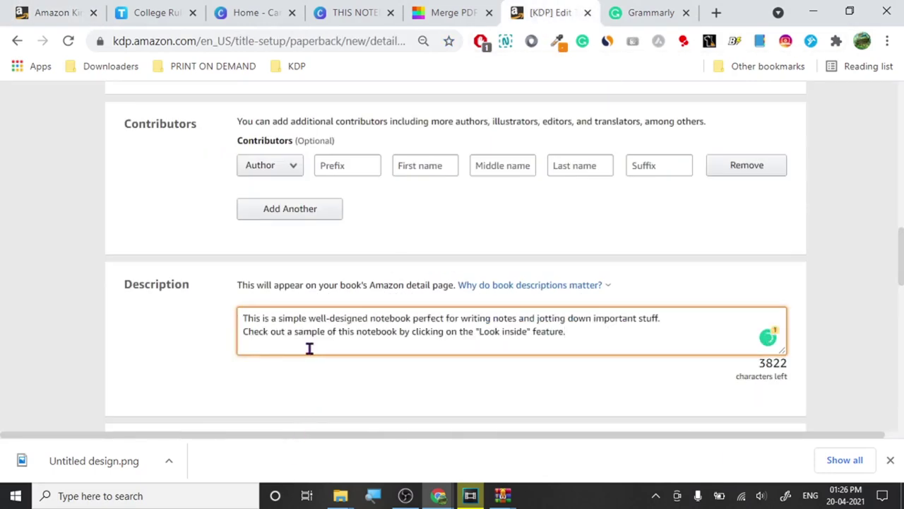
- Declare under Publishing Rights that you own the copyright and hold the necessary publishing rights
{"action": "scroll", "coordinate": [298, 322], "scroll_direction": "down", "scroll_amount": 3}
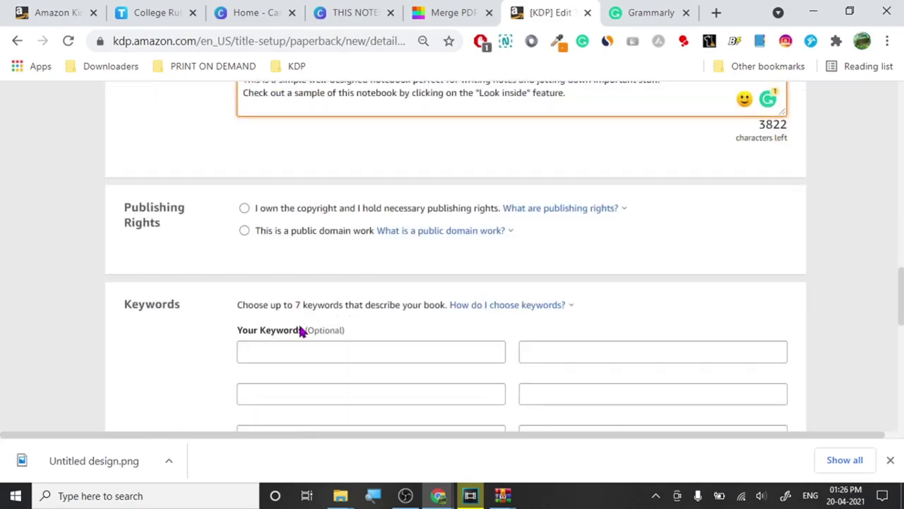
{"action": "left_click", "coordinate": [241, 209]}
{"action": "scroll", "coordinate": [178, 229], "scroll_direction": "up", "scroll_amount": 3}
{"action": "scroll", "coordinate": [178, 230], "scroll_direction": "up", "scroll_amount": 4}
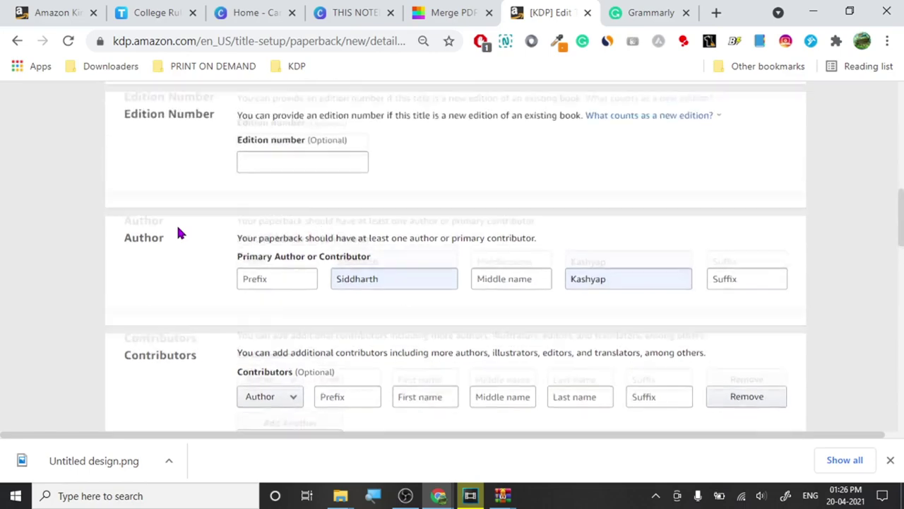
{"action": "scroll", "coordinate": [178, 232], "scroll_direction": "up", "scroll_amount": 6}
{"action": "scroll", "coordinate": [178, 232], "scroll_direction": "down", "scroll_amount": 8}
{"action": "scroll", "coordinate": [178, 232], "scroll_direction": "down", "scroll_amount": 9}
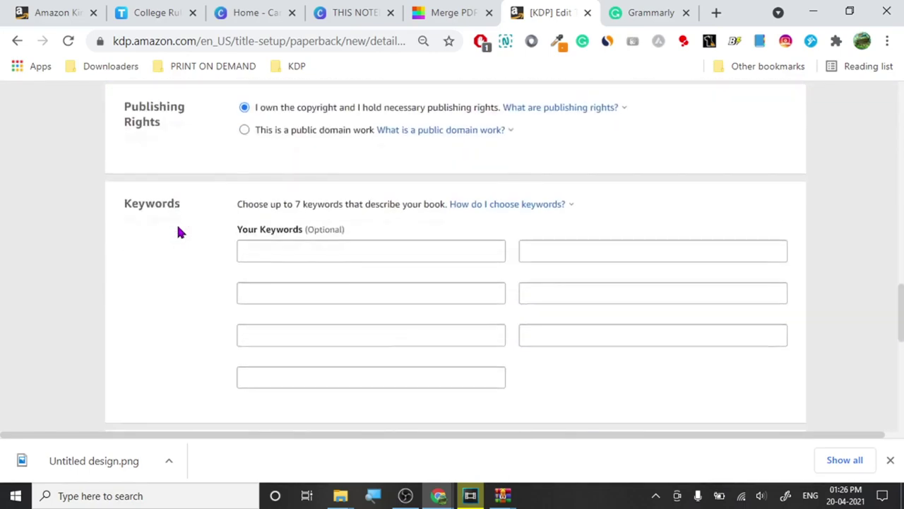
- Open the category chooser for the book and select Non-Classifiable as the first category
{"action": "scroll", "coordinate": [179, 232], "scroll_direction": "down", "scroll_amount": 3}
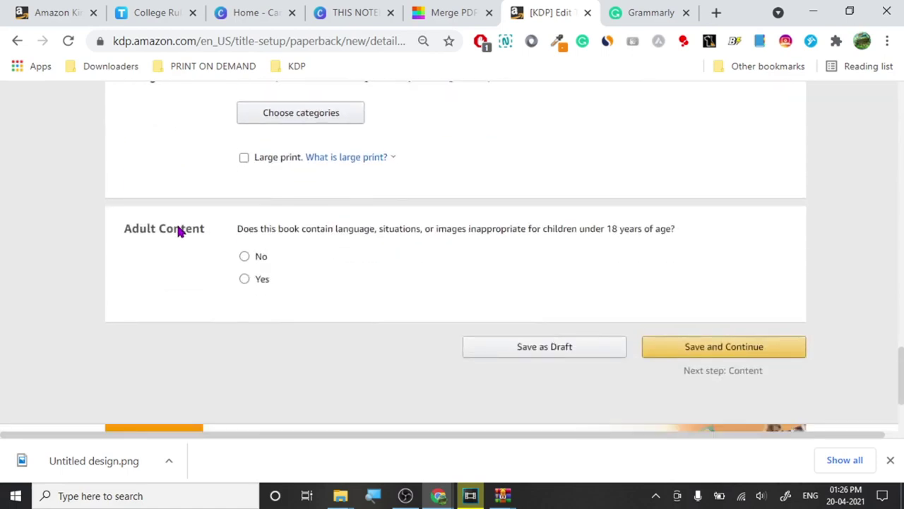
{"action": "scroll", "coordinate": [178, 226], "scroll_direction": "up", "scroll_amount": 2}
{"action": "left_click", "coordinate": [269, 279]}
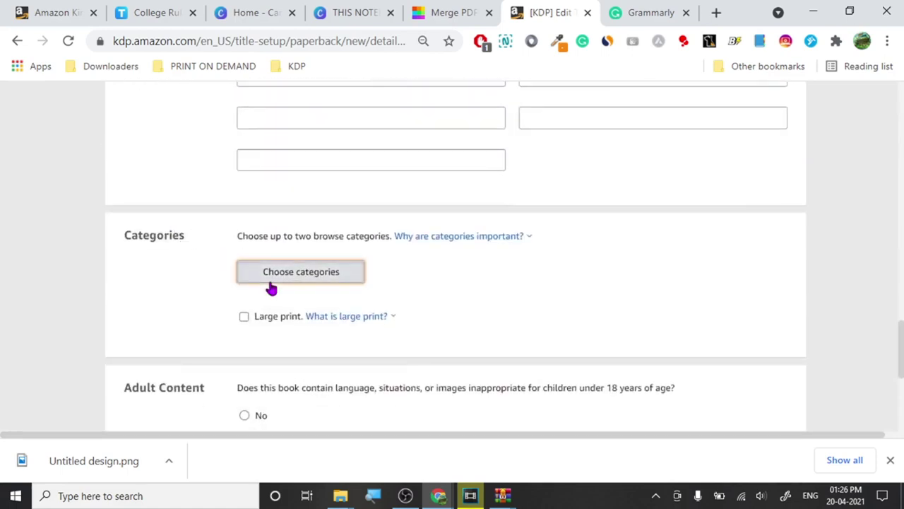
{"action": "left_click", "coordinate": [272, 274]}
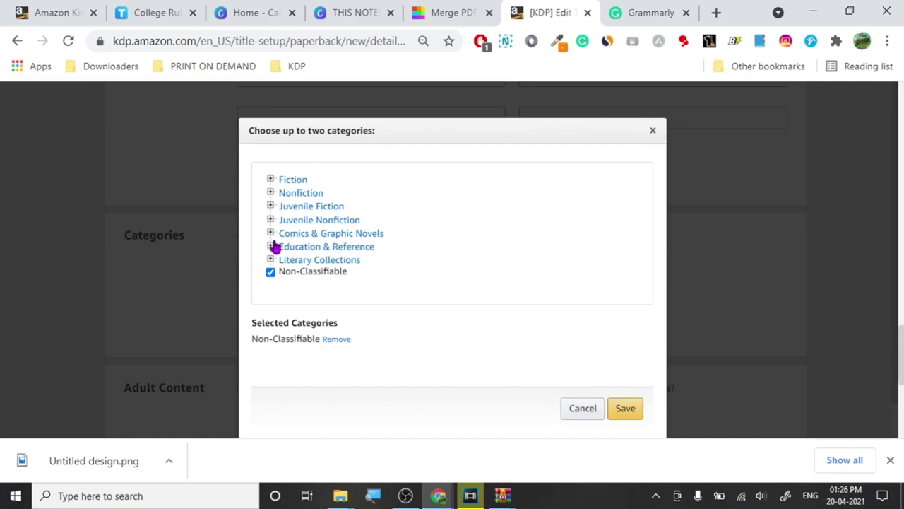
- Check which Best Sellers Rank categories the Leopard Print notebook uses on its Amazon listing, and return to the KDP category chooser
{"action": "mouse_move", "coordinate": [438, 494]}
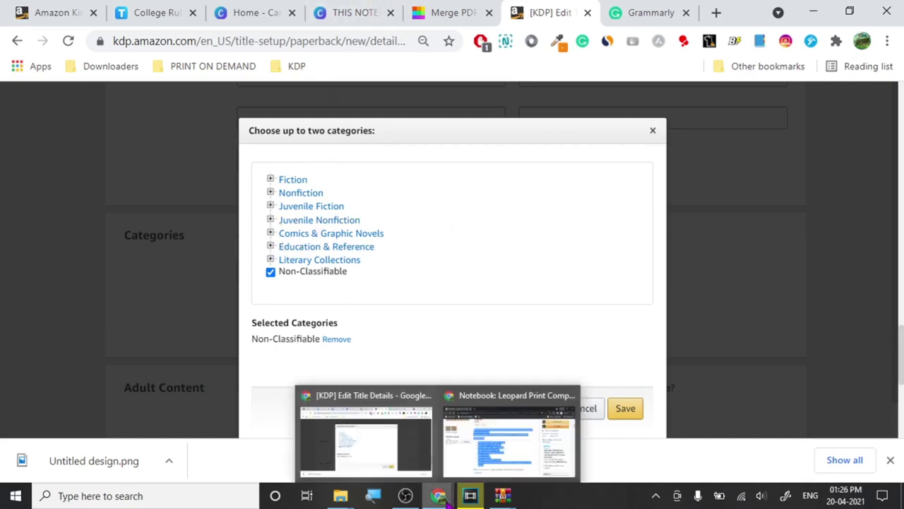
{"action": "left_click", "coordinate": [488, 440]}
{"action": "scroll", "coordinate": [353, 276], "scroll_direction": "down", "scroll_amount": 2}
{"action": "scroll", "coordinate": [353, 276], "scroll_direction": "down", "scroll_amount": 20}
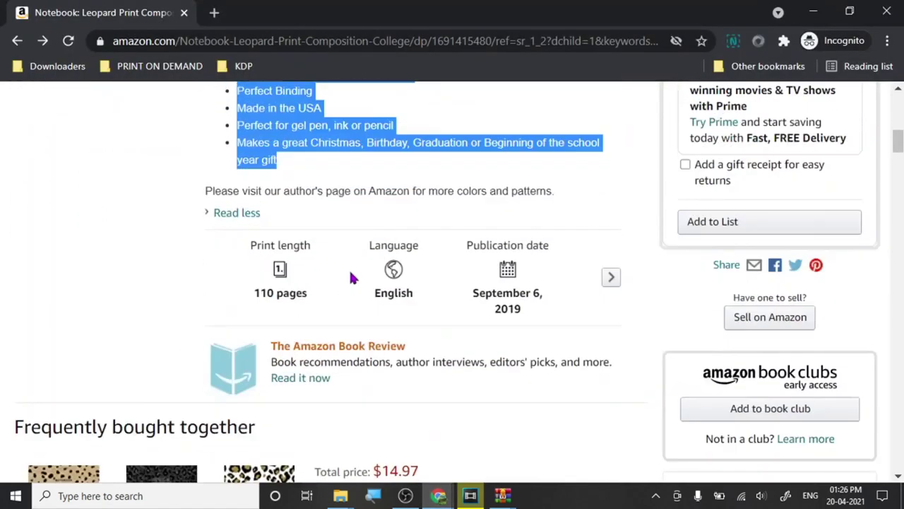
{"action": "scroll", "coordinate": [347, 271], "scroll_direction": "down", "scroll_amount": 2}
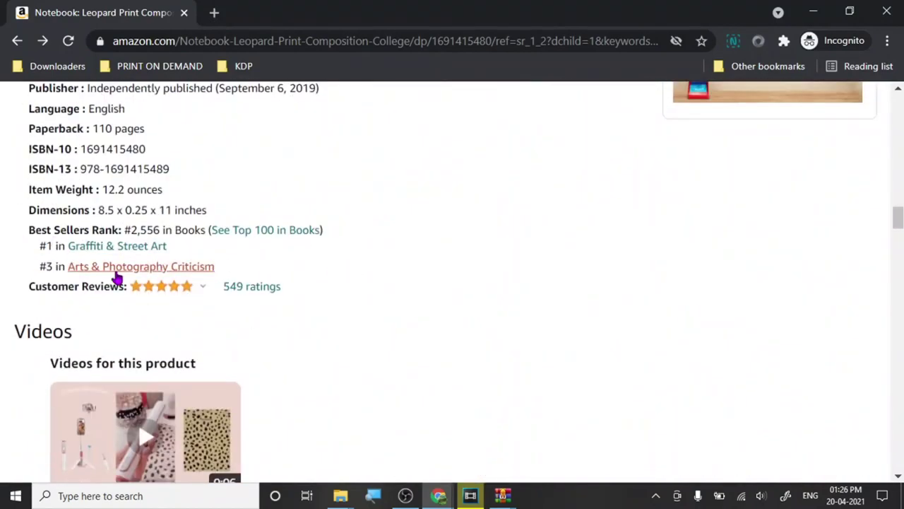
{"action": "left_click", "coordinate": [814, 11]}
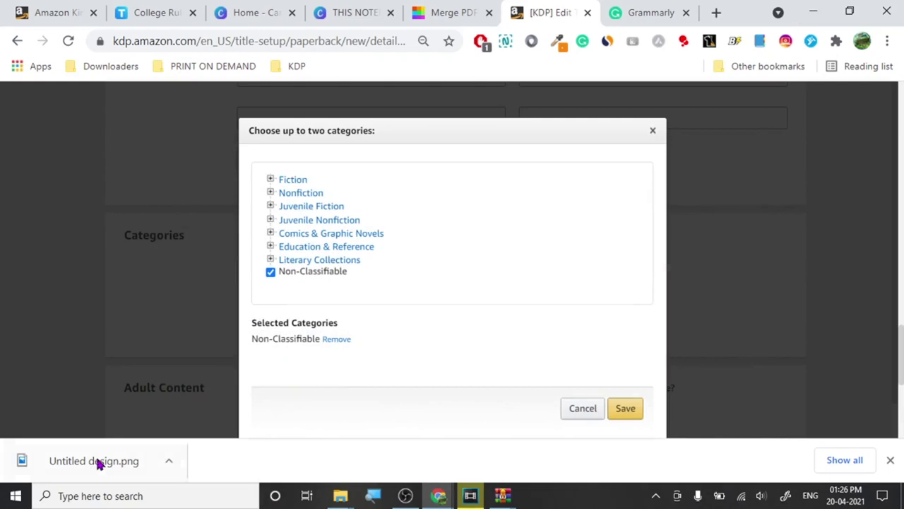
- Add Education & Reference > Study Aids > General as the second category and save the category selection
{"action": "left_click", "coordinate": [270, 246]}
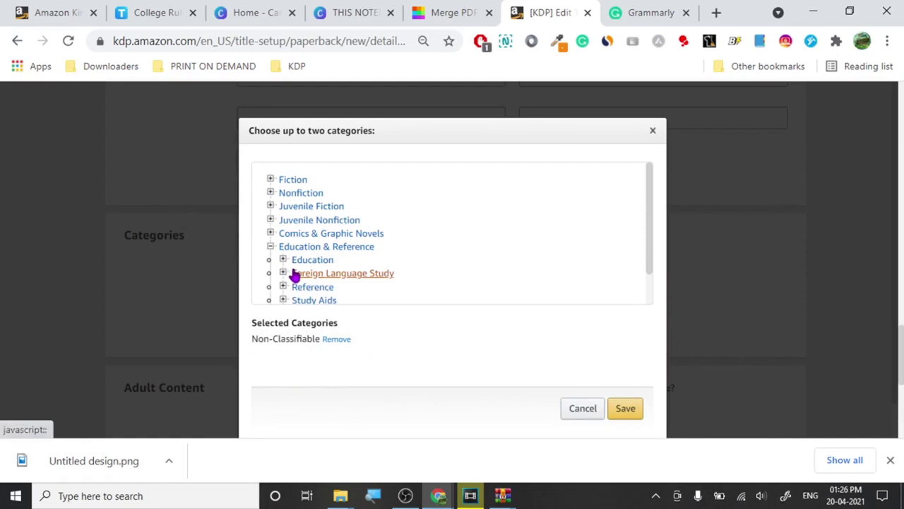
{"action": "scroll", "coordinate": [288, 264], "scroll_direction": "down", "scroll_amount": 1}
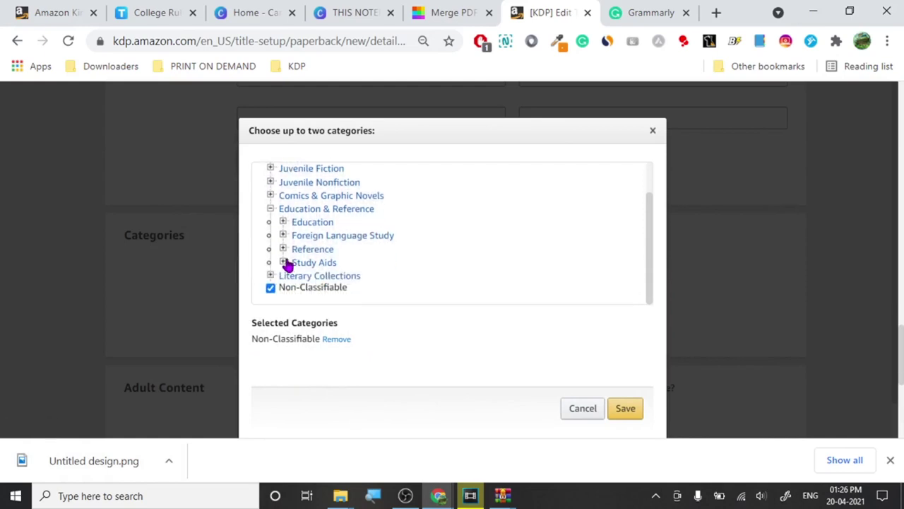
{"action": "left_click", "coordinate": [297, 263]}
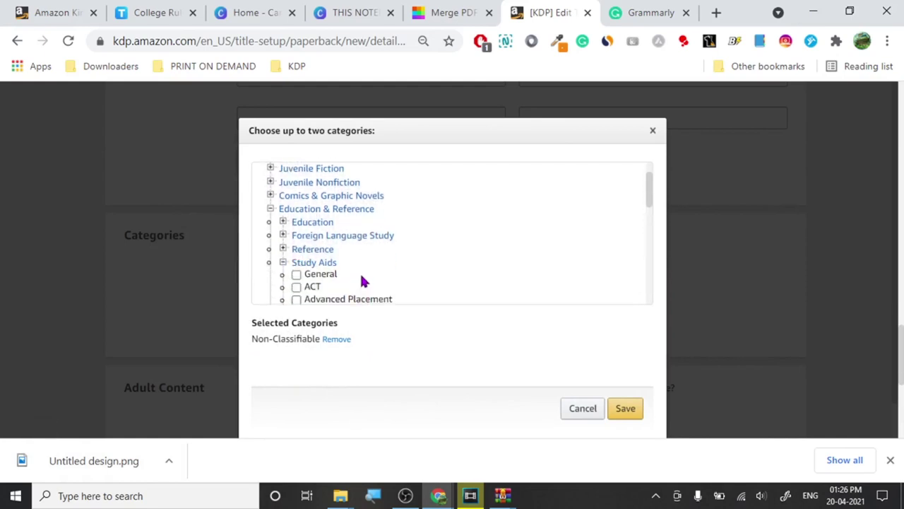
{"action": "scroll", "coordinate": [356, 275], "scroll_direction": "down", "scroll_amount": 4}
{"action": "scroll", "coordinate": [333, 259], "scroll_direction": "up", "scroll_amount": 2}
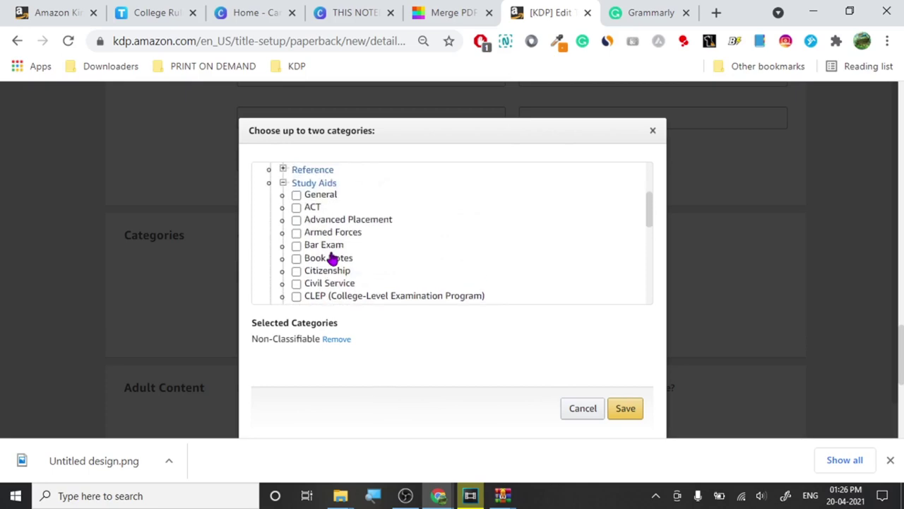
{"action": "left_click", "coordinate": [296, 196]}
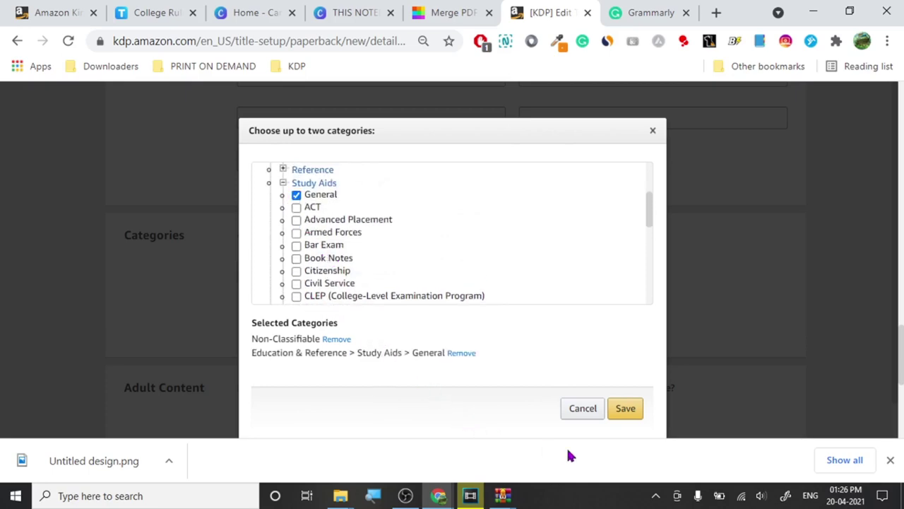
{"action": "left_click", "coordinate": [618, 417]}
- Answer No to the Adult Content question about material inappropriate for children under 18
{"action": "scroll", "coordinate": [22, 311], "scroll_direction": "up", "scroll_amount": 1}
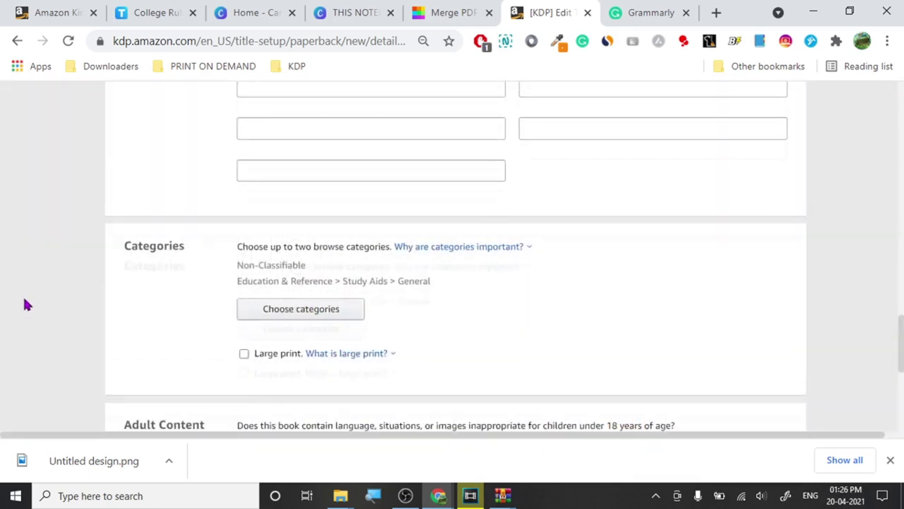
{"action": "scroll", "coordinate": [24, 301], "scroll_direction": "down", "scroll_amount": 3}
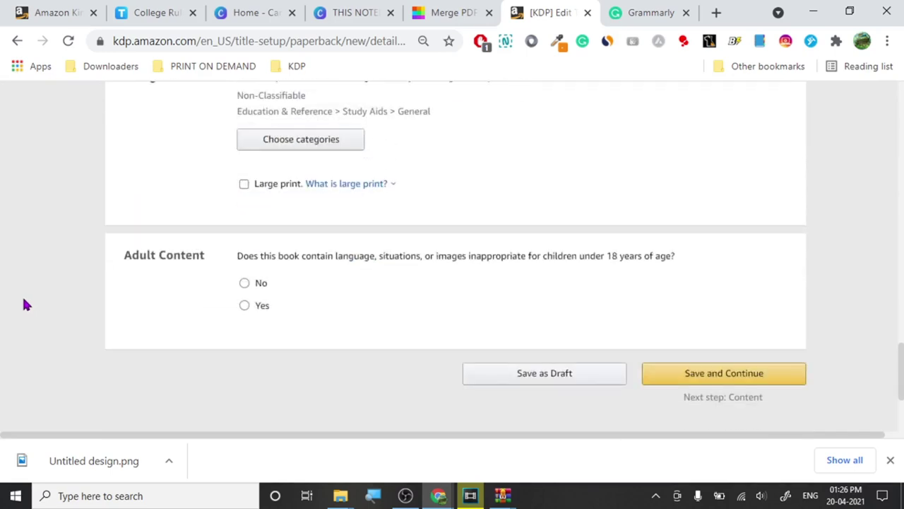
{"action": "scroll", "coordinate": [23, 304], "scroll_direction": "up", "scroll_amount": 1}
{"action": "scroll", "coordinate": [77, 284], "scroll_direction": "down", "scroll_amount": 1}
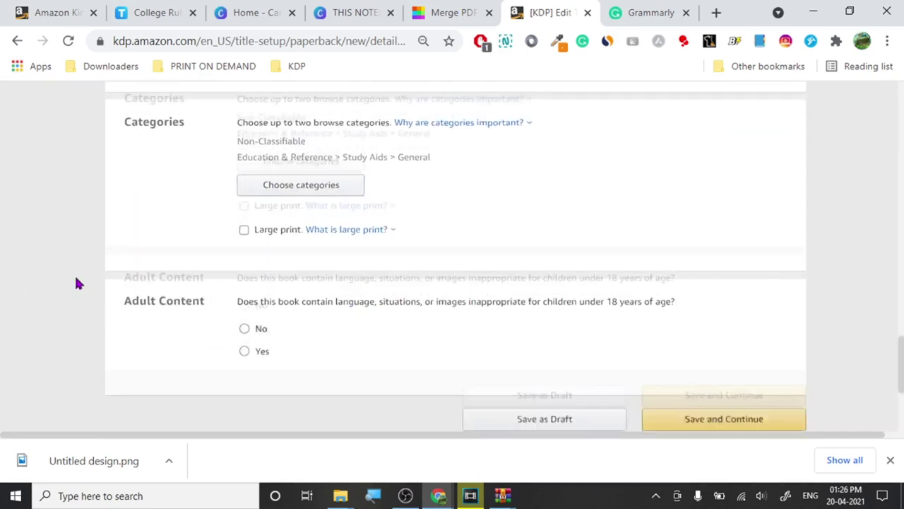
{"action": "left_click", "coordinate": [244, 283]}
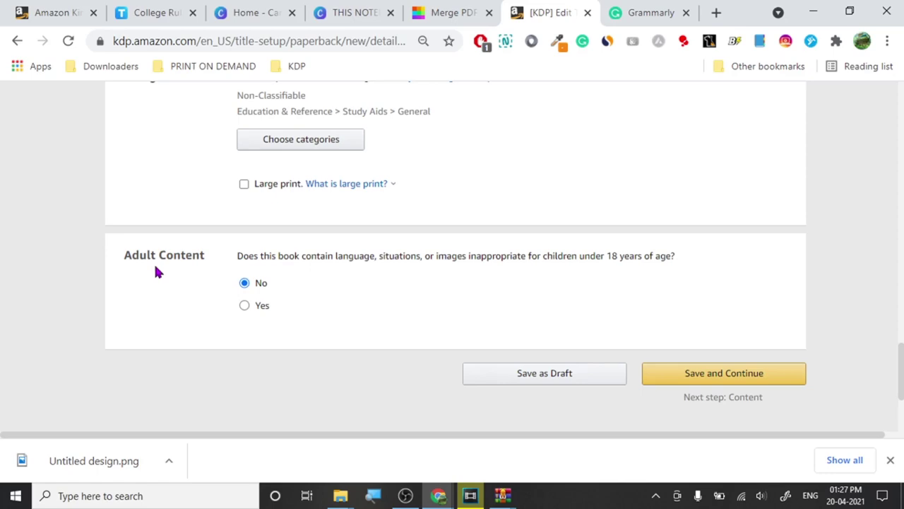
- Review the title details from the description through publishing rights, keywords and categories to adult content
{"action": "scroll", "coordinate": [153, 262], "scroll_direction": "up", "scroll_amount": 9}
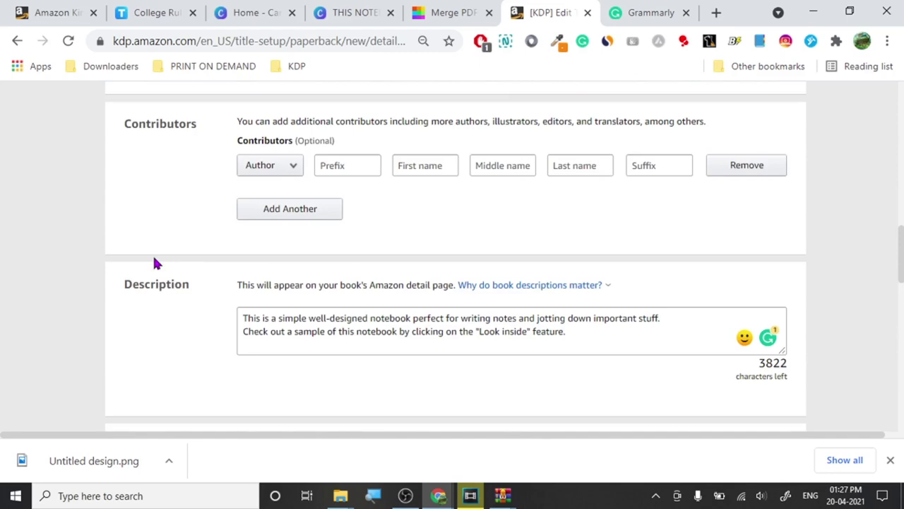
{"action": "scroll", "coordinate": [156, 263], "scroll_direction": "down", "scroll_amount": 2}
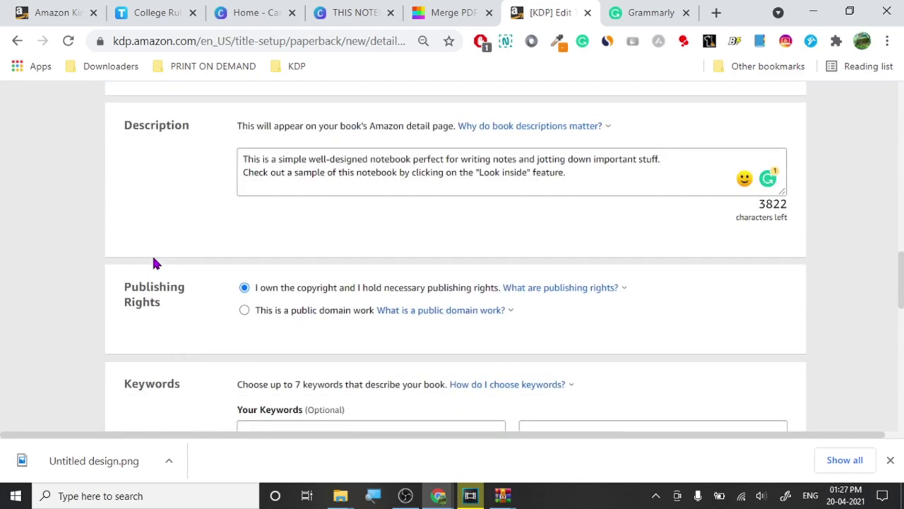
{"action": "scroll", "coordinate": [153, 263], "scroll_direction": "down", "scroll_amount": 4}
{"action": "scroll", "coordinate": [154, 262], "scroll_direction": "up", "scroll_amount": 5}
{"action": "scroll", "coordinate": [153, 263], "scroll_direction": "down", "scroll_amount": 1}
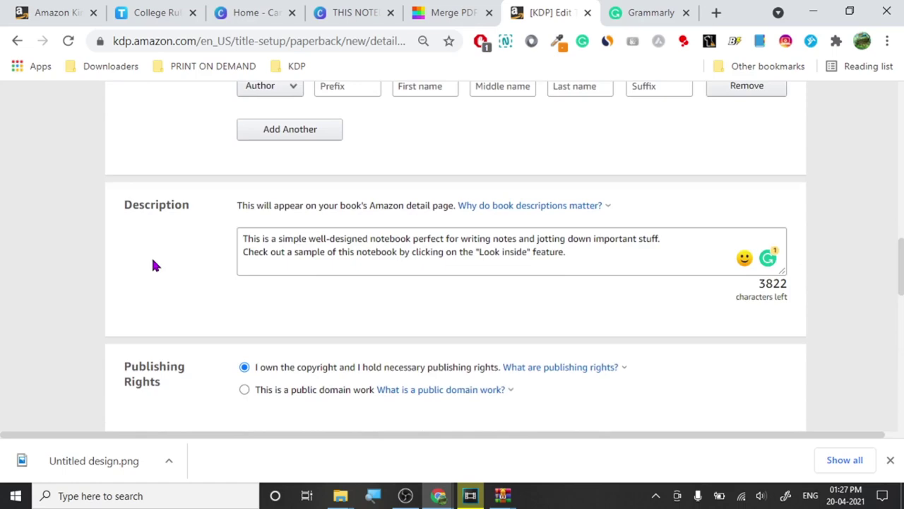
{"action": "scroll", "coordinate": [152, 260], "scroll_direction": "down", "scroll_amount": 6}
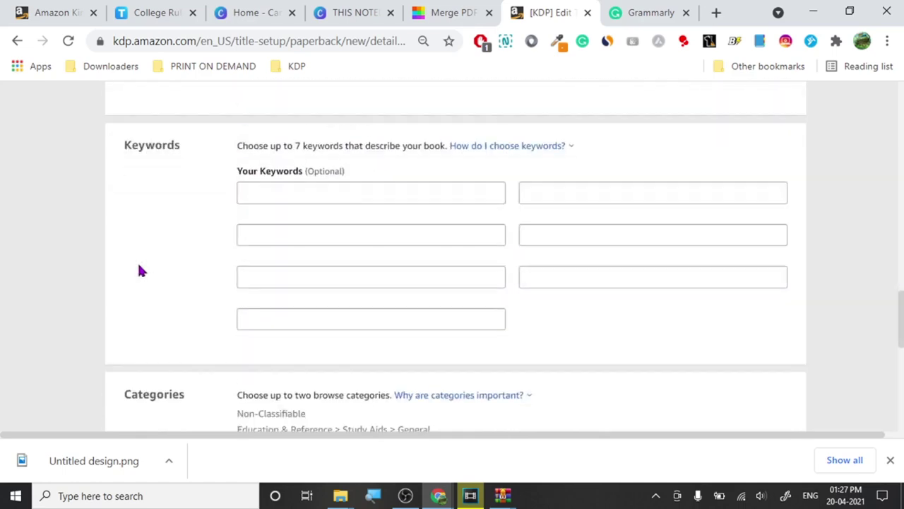
{"action": "scroll", "coordinate": [136, 271], "scroll_direction": "down", "scroll_amount": 2}
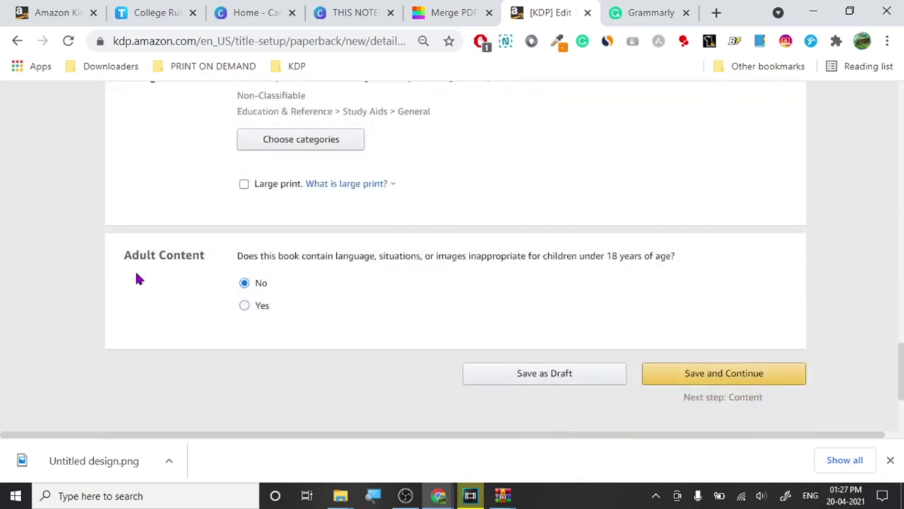
- Look over the paperback details page once more, from language and book title to the keywords, categories and adult-content sections
{"action": "scroll", "coordinate": [135, 271], "scroll_direction": "up", "scroll_amount": 1}
{"action": "scroll", "coordinate": [148, 270], "scroll_direction": "up", "scroll_amount": 15}
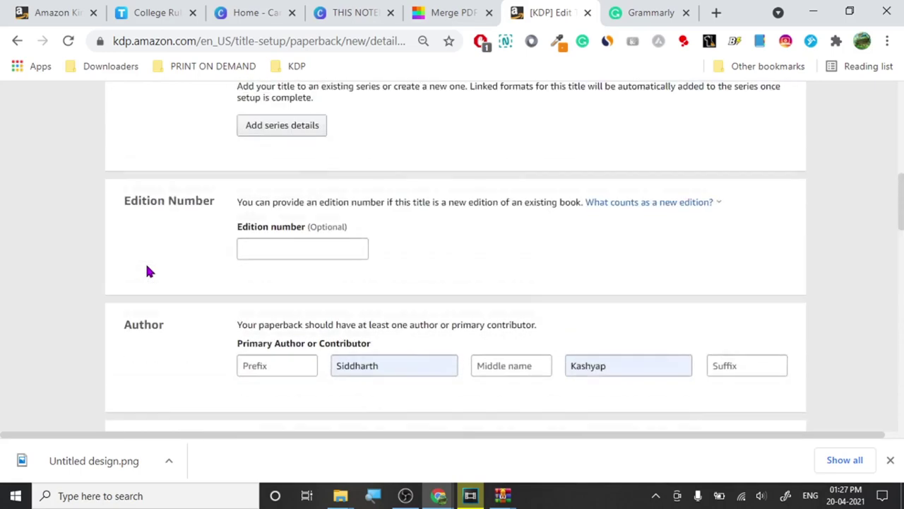
{"action": "scroll", "coordinate": [148, 271], "scroll_direction": "up", "scroll_amount": 2}
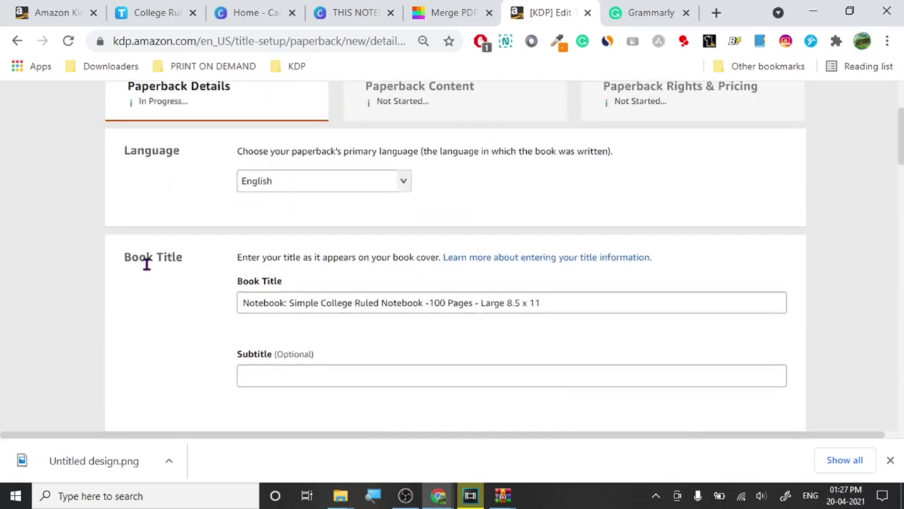
{"action": "scroll", "coordinate": [145, 271], "scroll_direction": "down", "scroll_amount": 7}
{"action": "scroll", "coordinate": [143, 271], "scroll_direction": "down", "scroll_amount": 10}
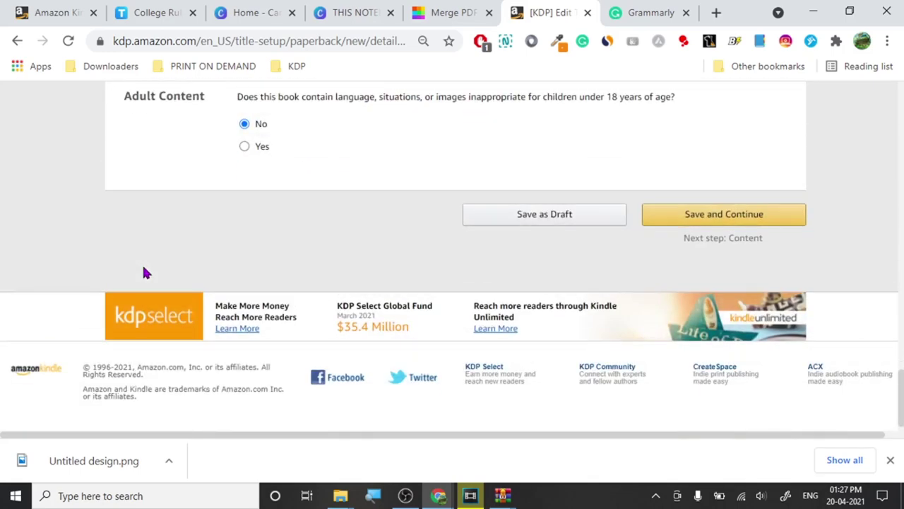
{"action": "scroll", "coordinate": [617, 288], "scroll_direction": "up", "scroll_amount": 5}
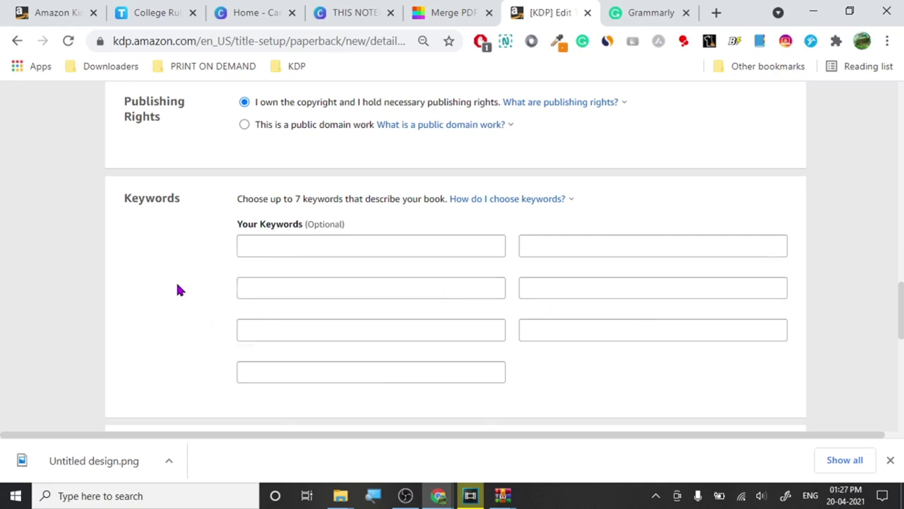
{"action": "scroll", "coordinate": [178, 290], "scroll_direction": "down", "scroll_amount": 3}
{"action": "scroll", "coordinate": [178, 289], "scroll_direction": "up", "scroll_amount": 5}
{"action": "scroll", "coordinate": [178, 293], "scroll_direction": "down", "scroll_amount": 1}
{"action": "scroll", "coordinate": [178, 295], "scroll_direction": "down", "scroll_amount": 2}
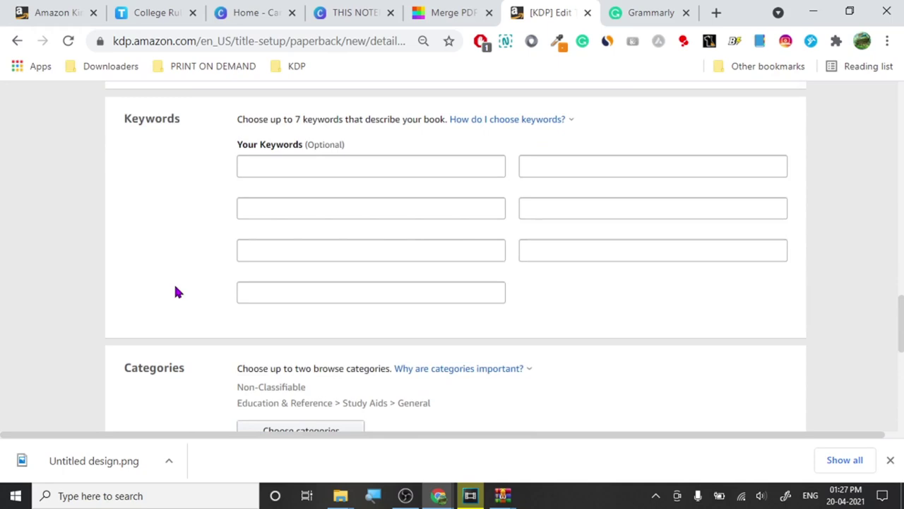
- Save the paperback details and continue to the print options of the Paperback Content page
{"action": "scroll", "coordinate": [177, 291], "scroll_direction": "down", "scroll_amount": 6}
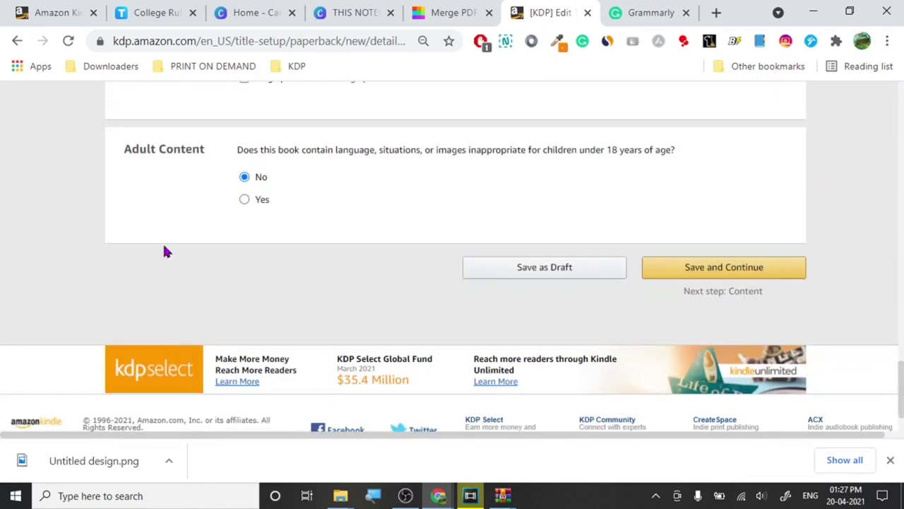
{"action": "left_click", "coordinate": [659, 274]}
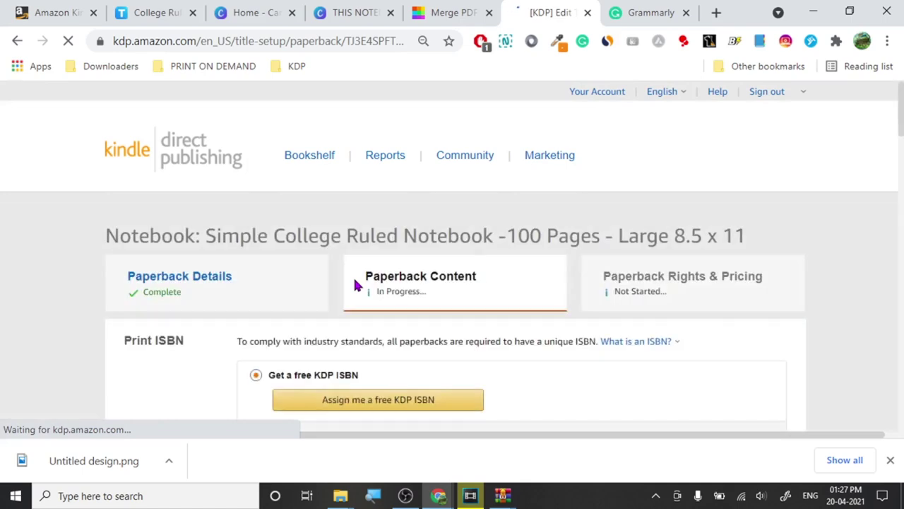
{"action": "scroll", "coordinate": [247, 338], "scroll_direction": "down", "scroll_amount": 3}
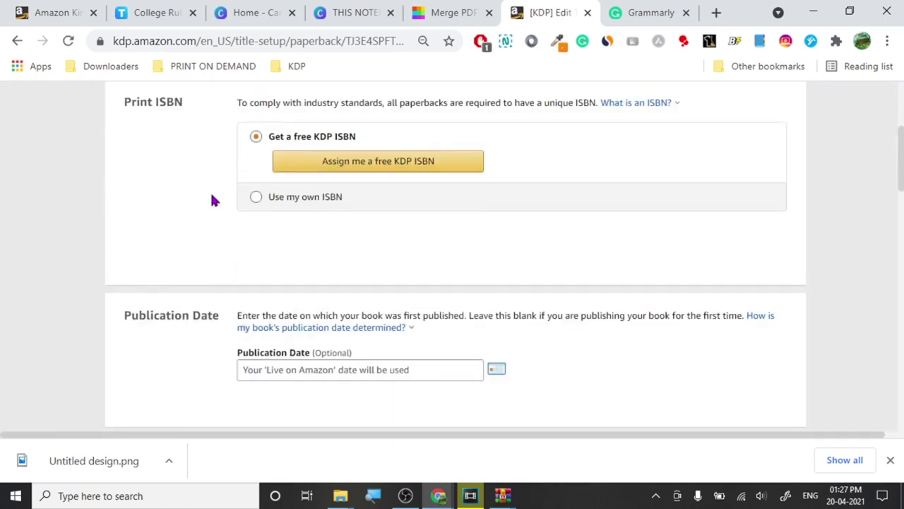
{"action": "scroll", "coordinate": [302, 265], "scroll_direction": "down", "scroll_amount": 2}
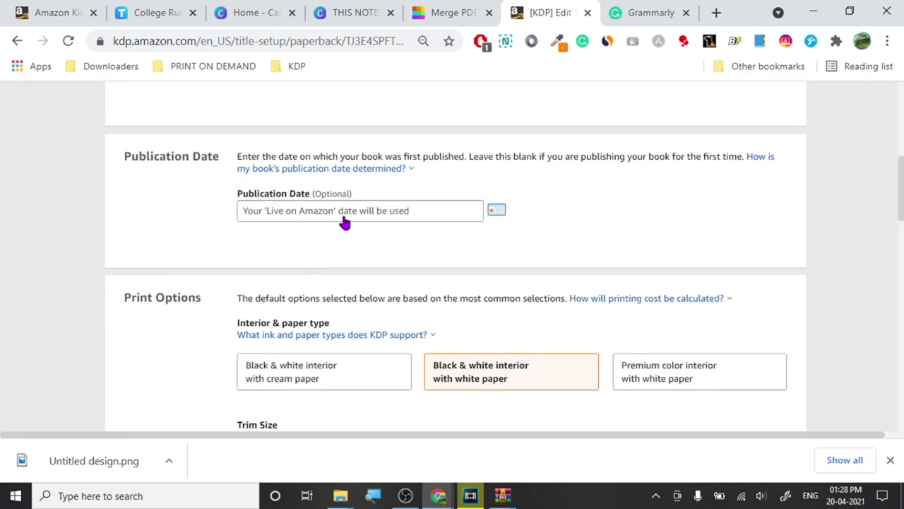
{"action": "scroll", "coordinate": [323, 257], "scroll_direction": "down", "scroll_amount": 2}
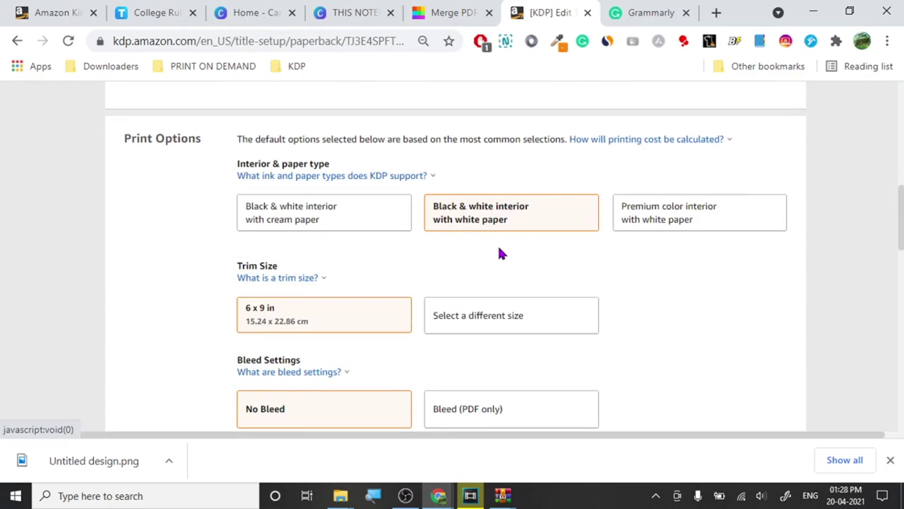
- Check the dimensions in the Leopard Print notebook's product details on Amazon, and return to the KDP print options
{"action": "scroll", "coordinate": [161, 296], "scroll_direction": "down", "scroll_amount": 1}
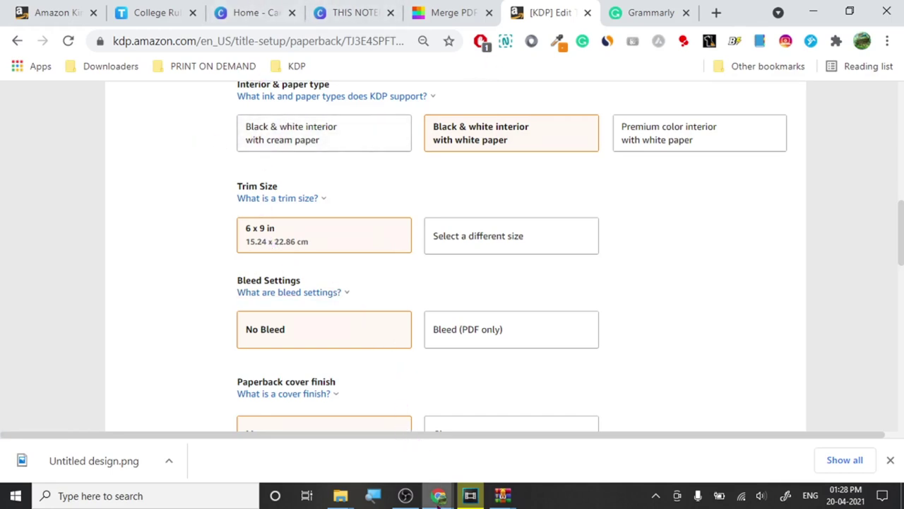
{"action": "mouse_move", "coordinate": [438, 495]}
{"action": "left_click", "coordinate": [458, 409]}
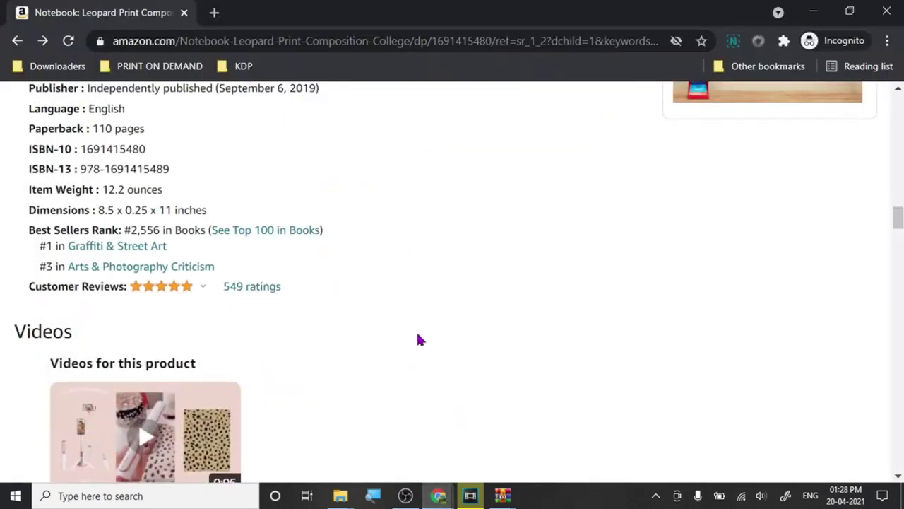
{"action": "scroll", "coordinate": [254, 207], "scroll_direction": "up", "scroll_amount": 2}
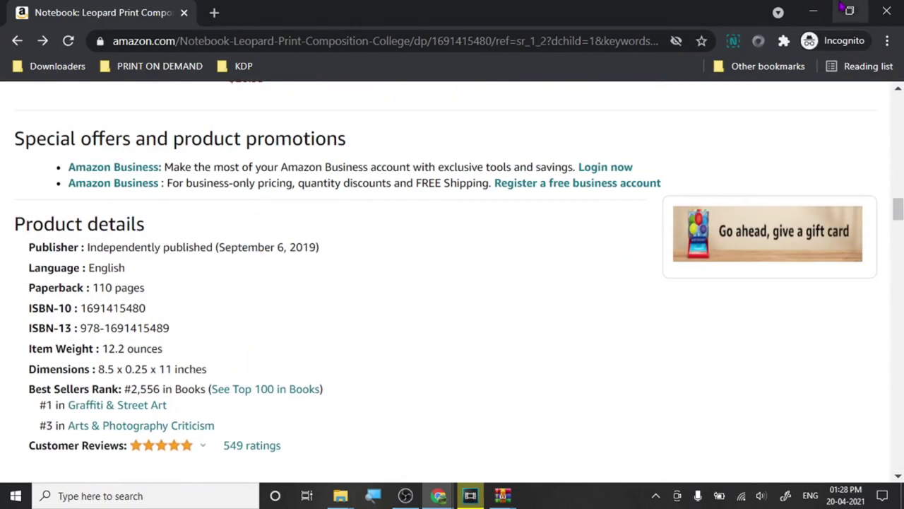
{"action": "left_click", "coordinate": [813, 12]}
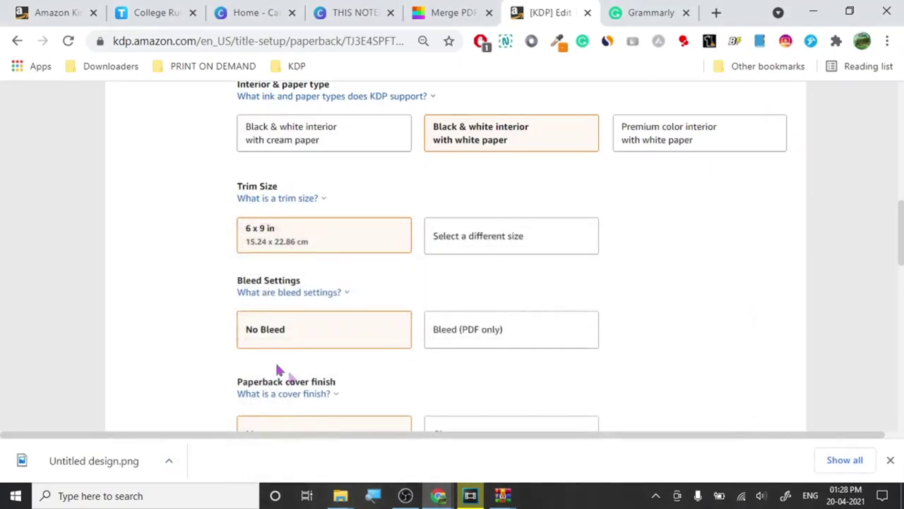
- Set the paperback's trim size to 8.5 x 11 in
{"action": "left_click", "coordinate": [471, 239]}
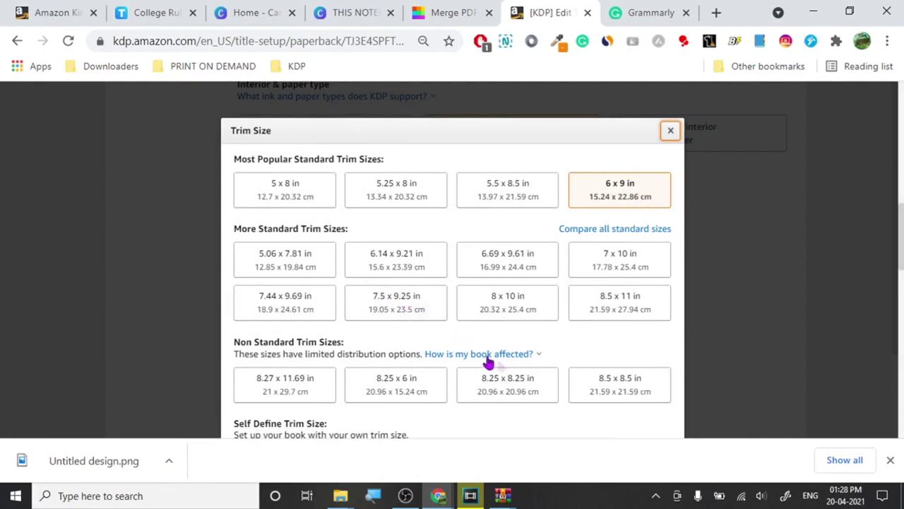
{"action": "left_click", "coordinate": [607, 313]}
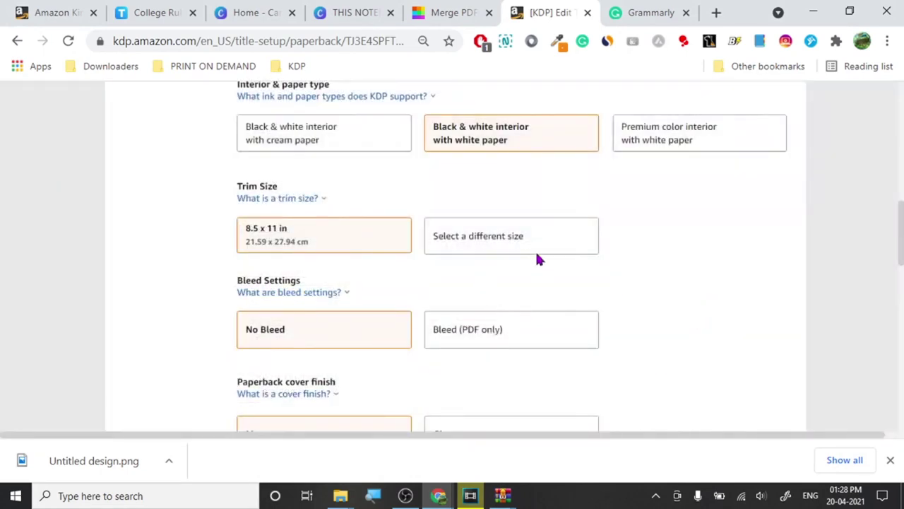
- Examine the other standard, non-standard and self-defined trim sizes, and close the size chooser without changing the selection
{"action": "left_click", "coordinate": [535, 246]}
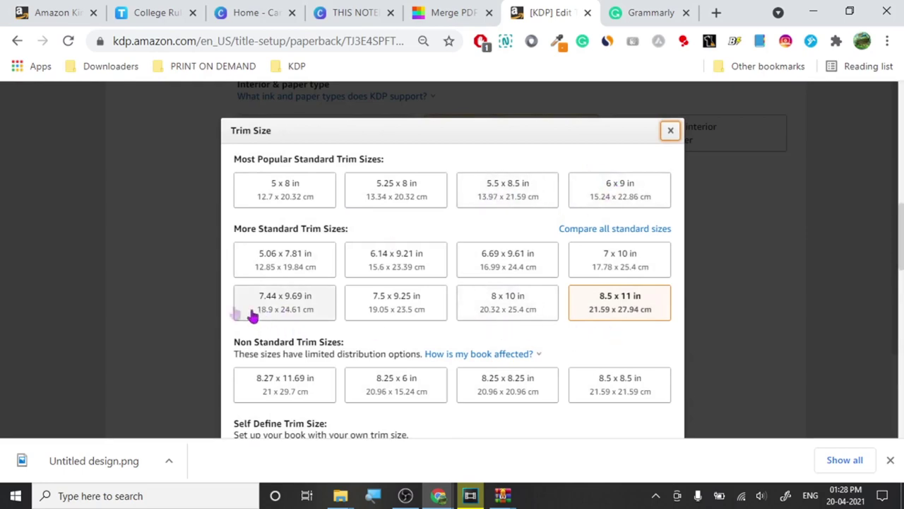
{"action": "scroll", "coordinate": [180, 284], "scroll_direction": "down", "scroll_amount": 2}
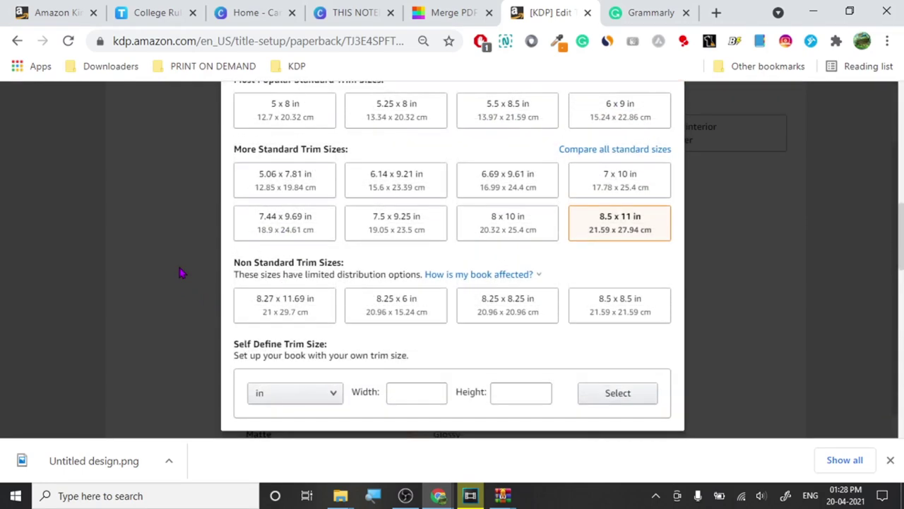
{"action": "scroll", "coordinate": [180, 272], "scroll_direction": "up", "scroll_amount": 2}
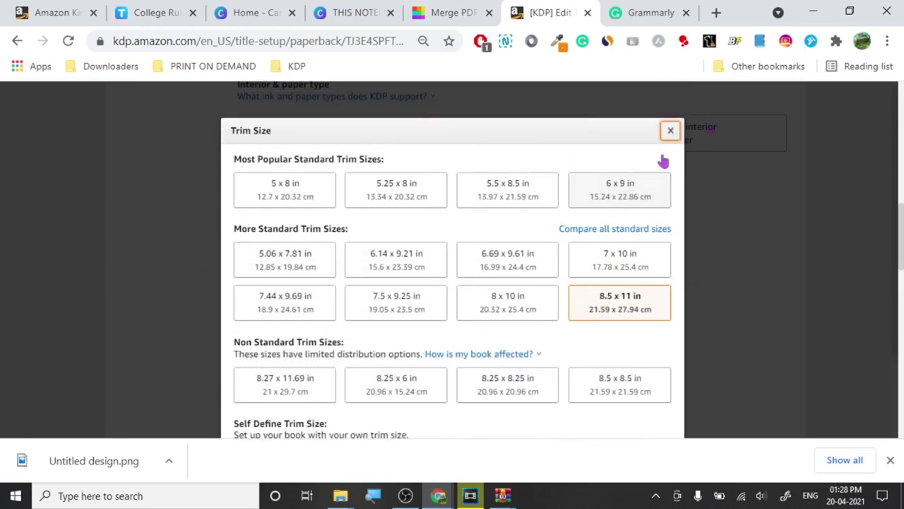
{"action": "left_click", "coordinate": [671, 130]}
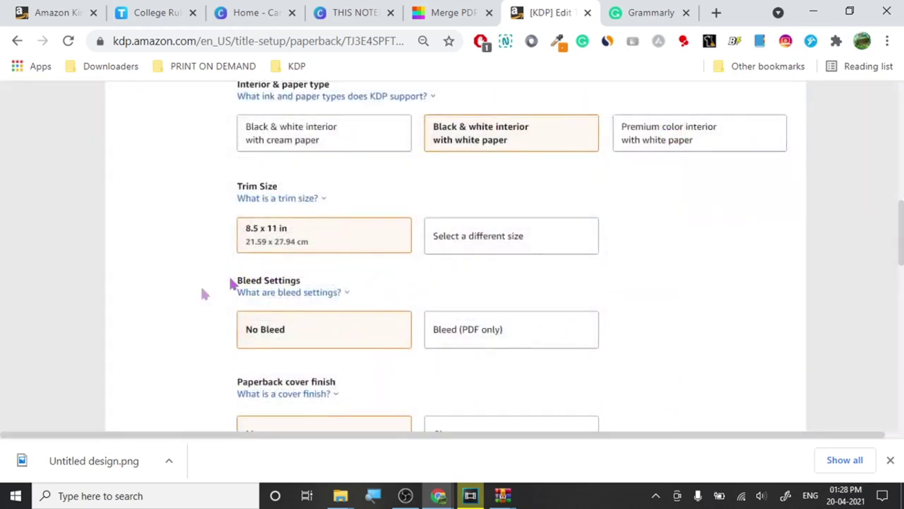
- Change the paperback's bleed setting to Bleed (PDF only)
{"action": "scroll", "coordinate": [194, 294], "scroll_direction": "down", "scroll_amount": 1}
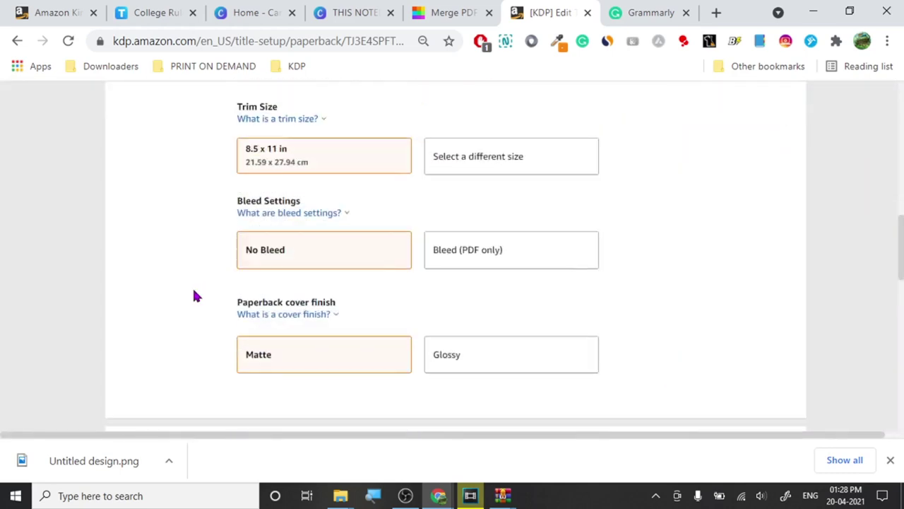
{"action": "left_click", "coordinate": [480, 265]}
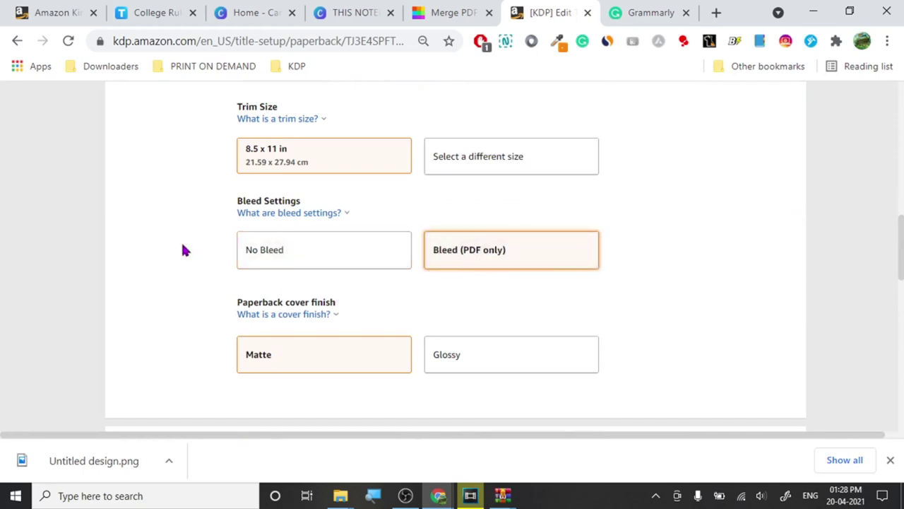